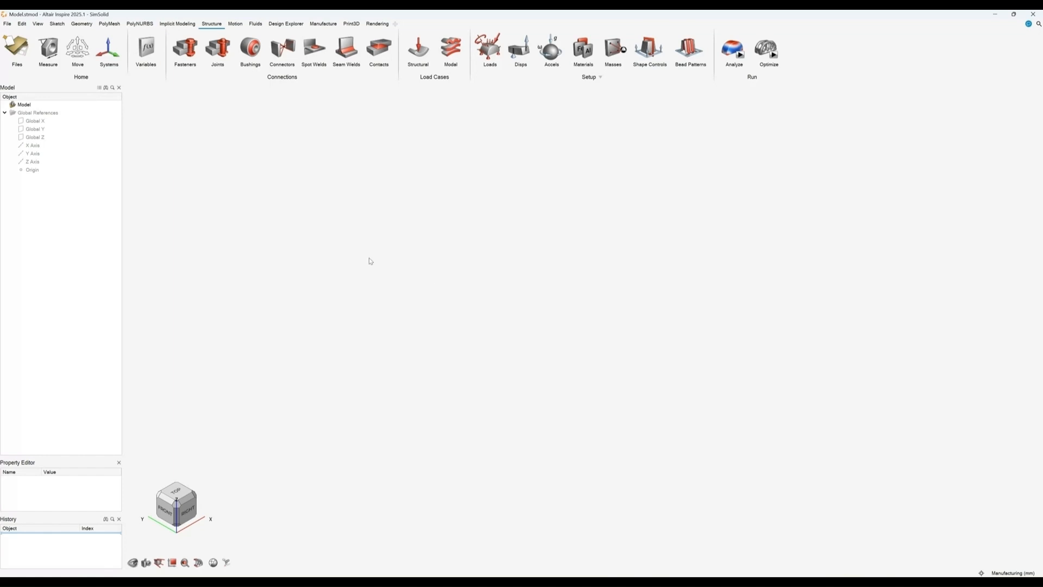
Step: Open the recent file Part Without Ribs.x_b
click(14, 52)
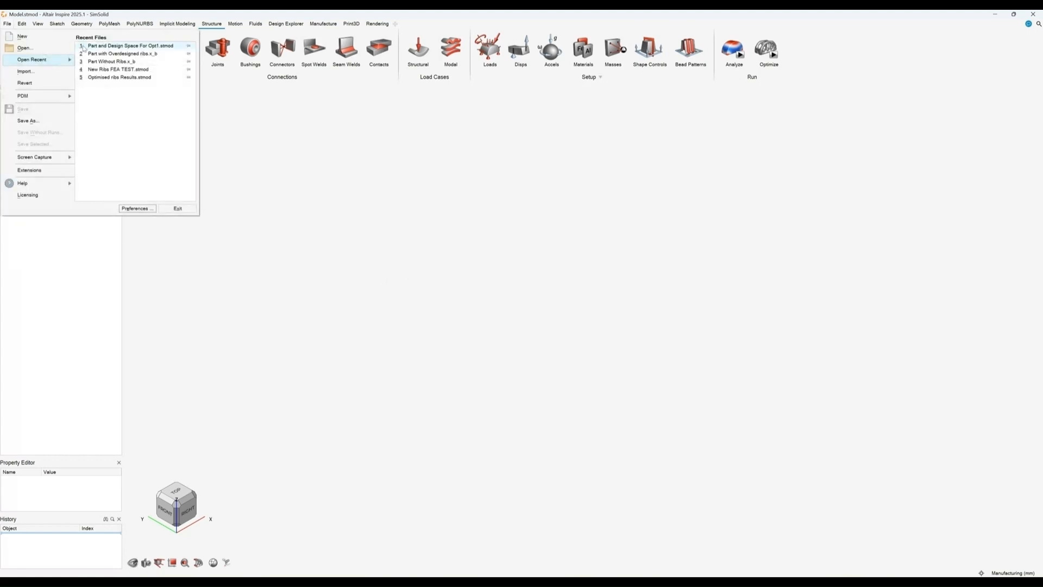
click(109, 62)
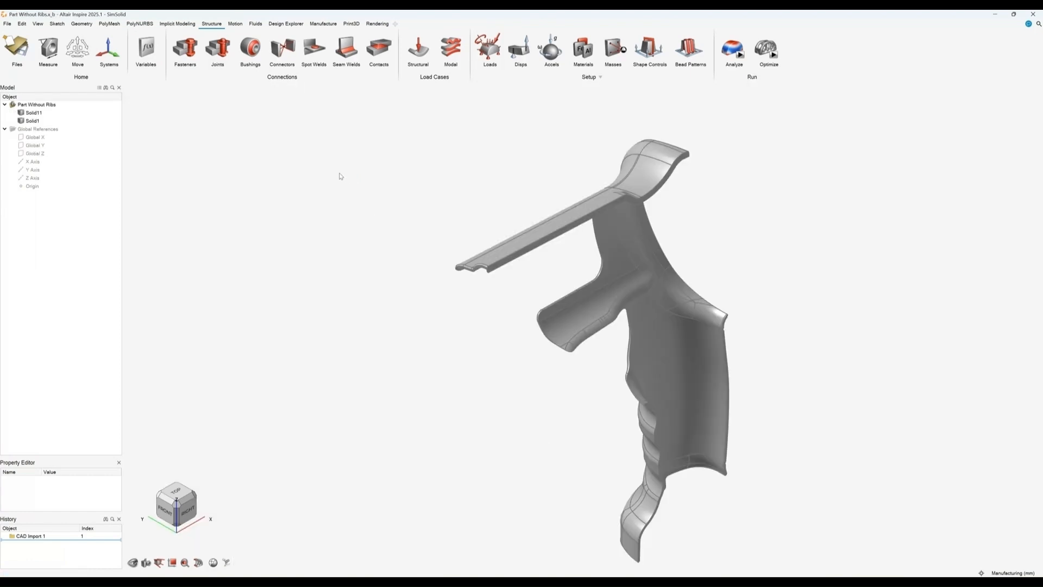
scroll(358, 206, down, 2)
middle_drag(362, 207, 441, 314)
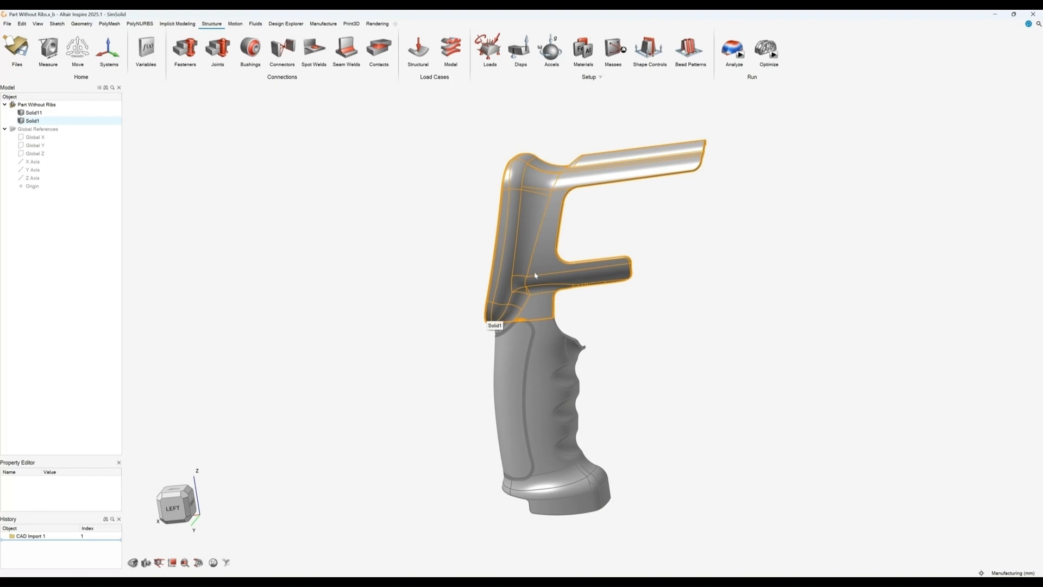
Step: Delete the upper solid Solid1, keeping only the grip body
right_click(547, 259)
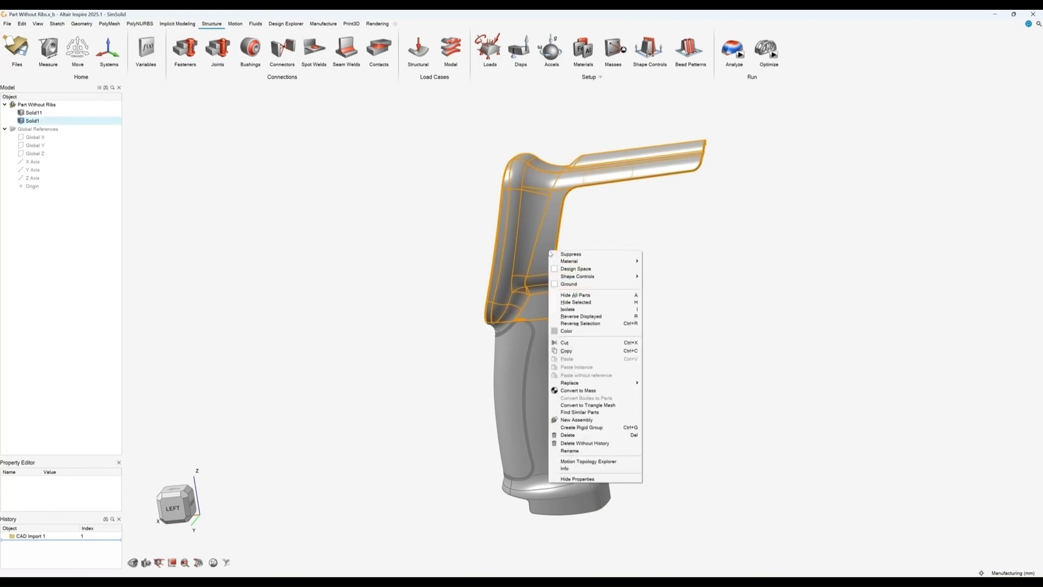
click(568, 436)
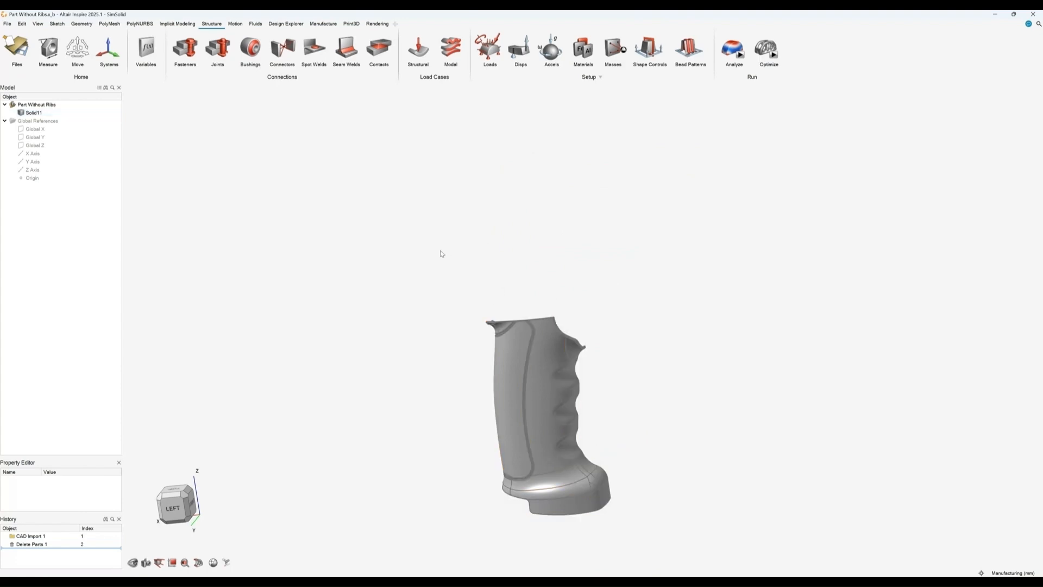
mouse_move(445, 260)
right_down()
mouse_move(448, 224)
mouse_move(456, 235)
right_up()
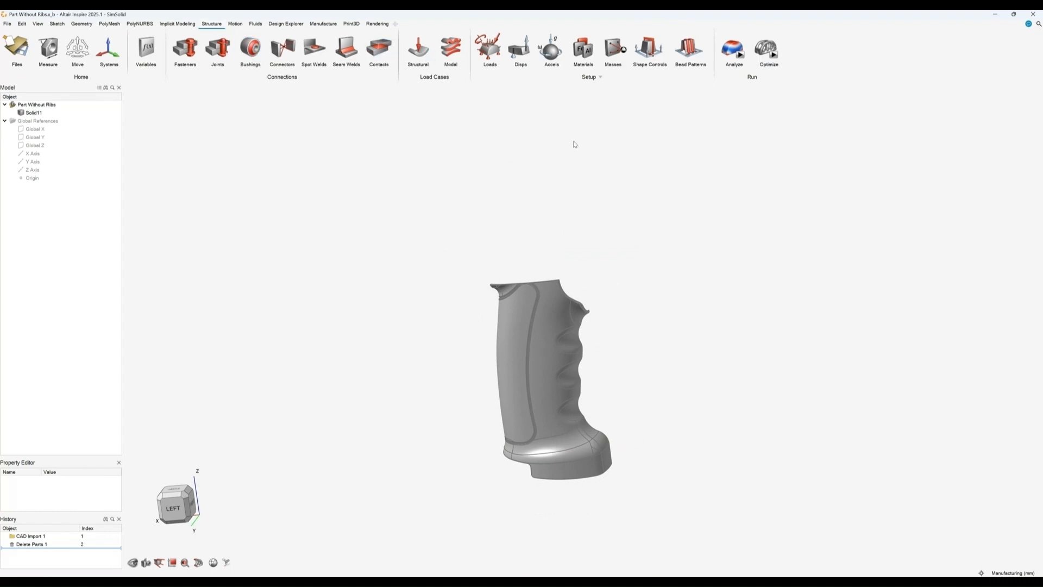
Step: Assign the material Plastic (ABS) to Solid11
click(582, 50)
click(657, 109)
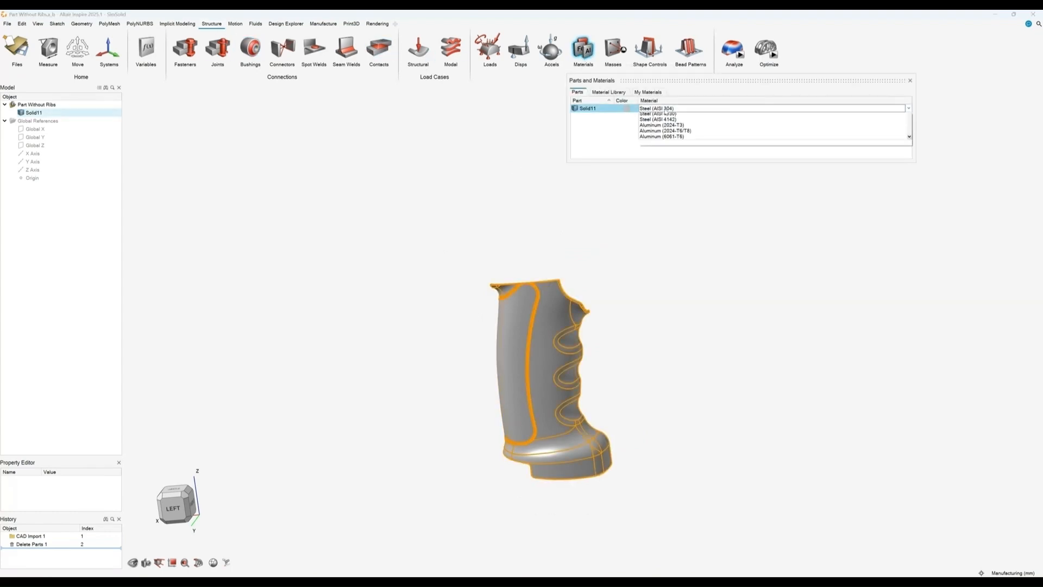
scroll(675, 150, up, 2)
scroll(675, 149, down, 4)
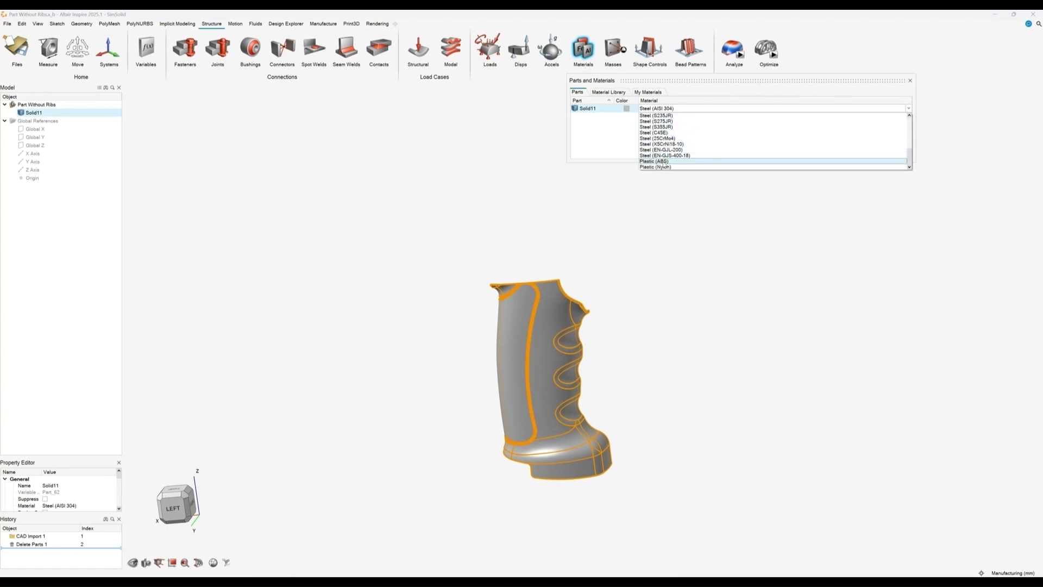
click(664, 163)
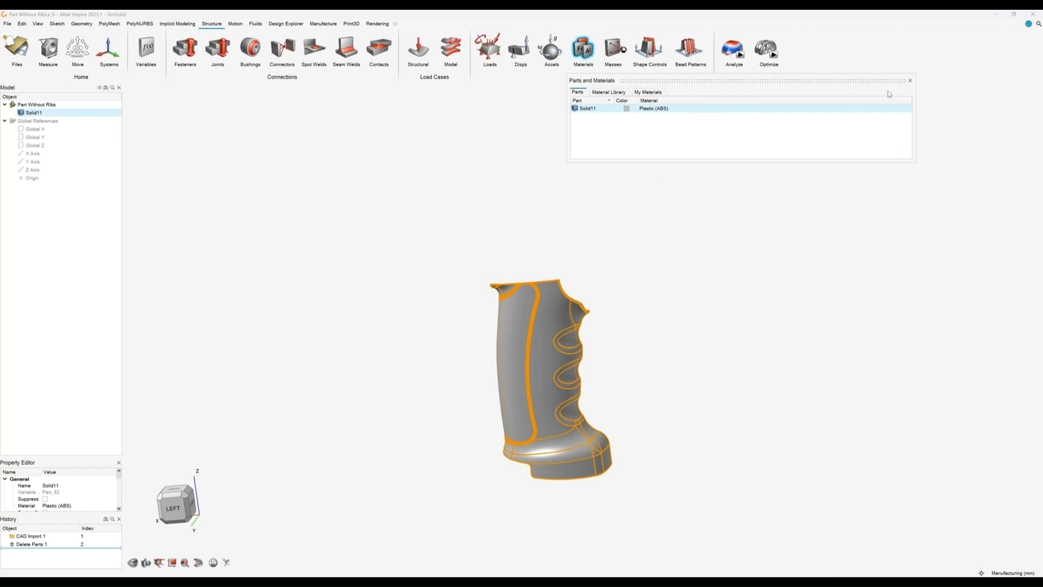
click(910, 80)
Step: Add a support on the grip's rear vertical edge using the Loads tool
click(578, 144)
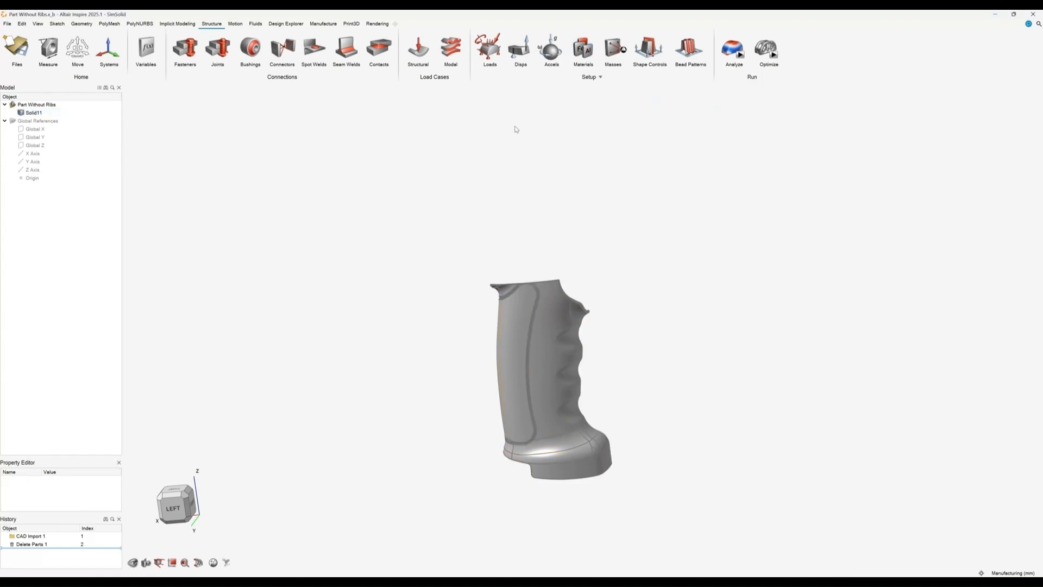
click(489, 50)
right_drag(522, 418, 701, 243)
middle_drag(714, 287, 715, 304)
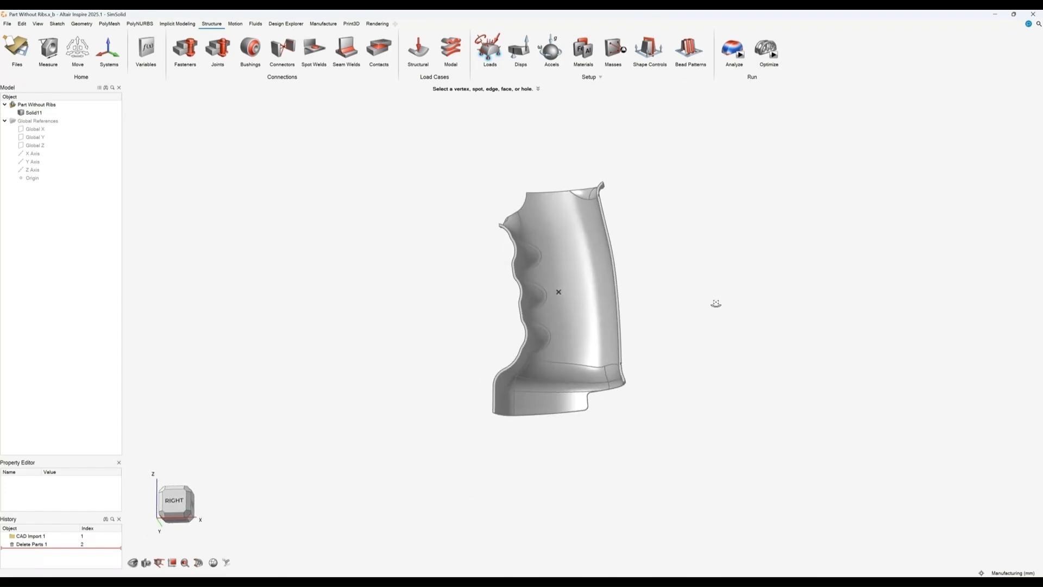
click(618, 266)
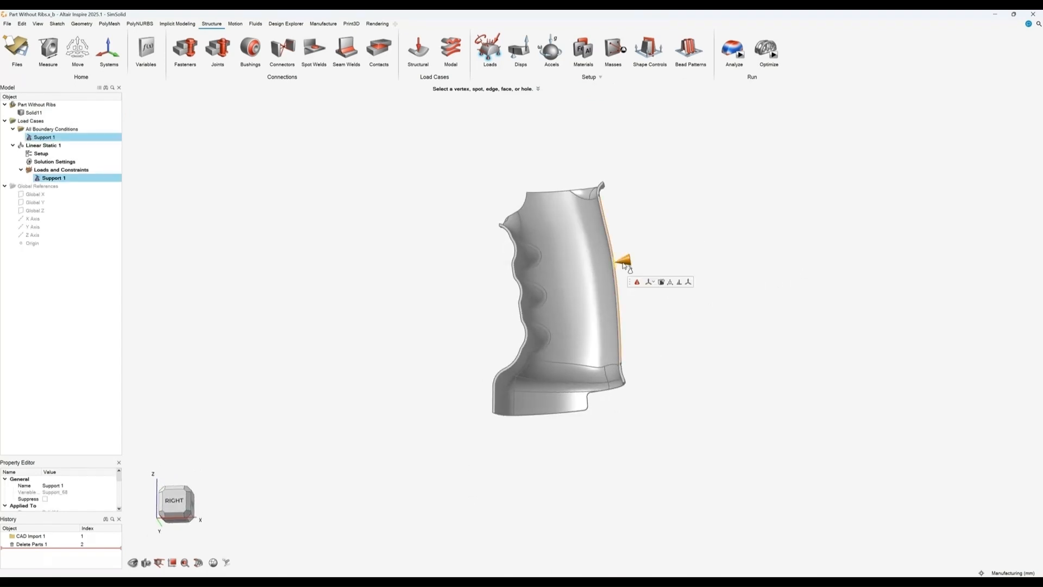
Step: Add a second support at the bottom rear corner vertex of the grip
scroll(494, 411, up, 2)
scroll(494, 411, up, 4)
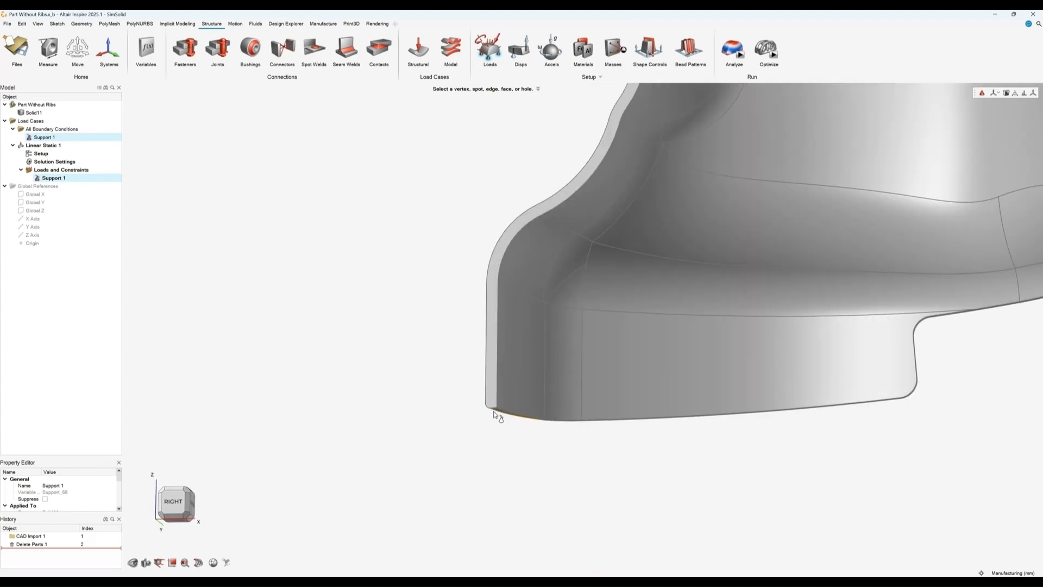
scroll(494, 411, up, 2)
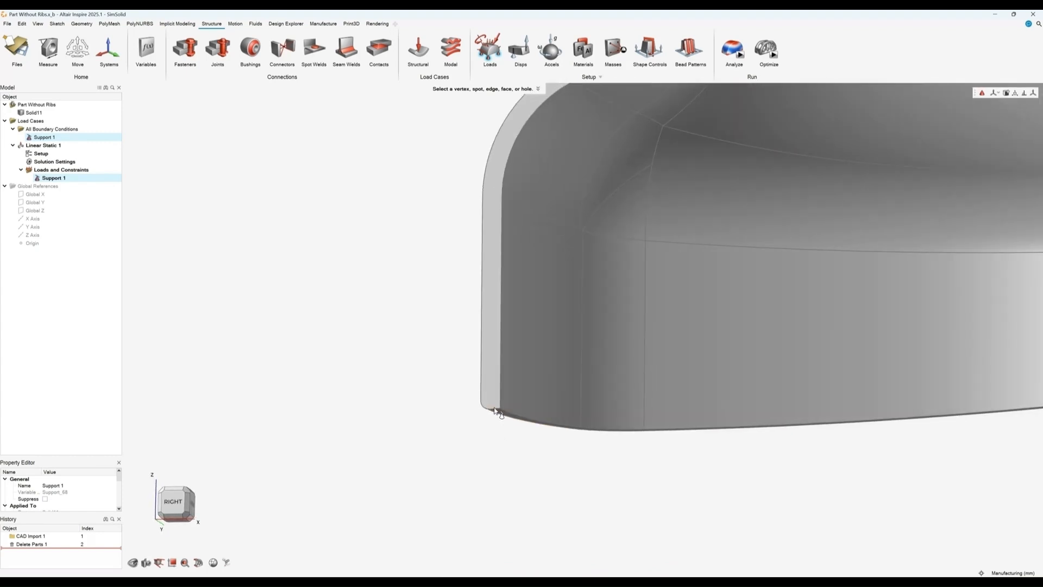
click(495, 413)
Step: Add a third support at the top front corner vertex of the grip and exit the tool
scroll(435, 248, down, 1)
scroll(435, 249, down, 4)
right_drag(555, 135, 647, 556)
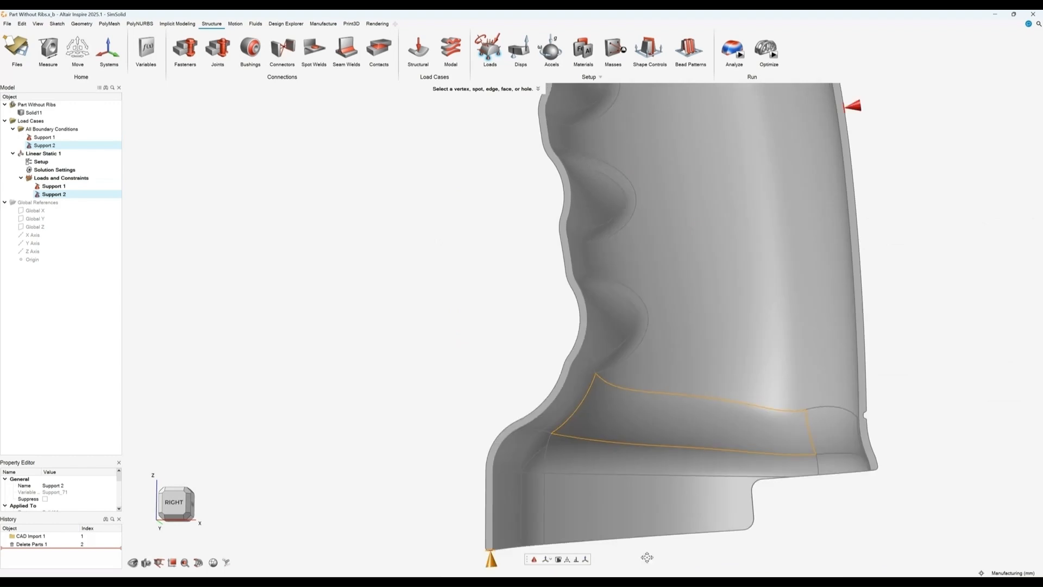
scroll(617, 233, down, 3)
mouse_move(622, 162)
middle_down()
mouse_move(641, 155)
mouse_move(622, 175)
middle_up()
scroll(634, 115, up, 5)
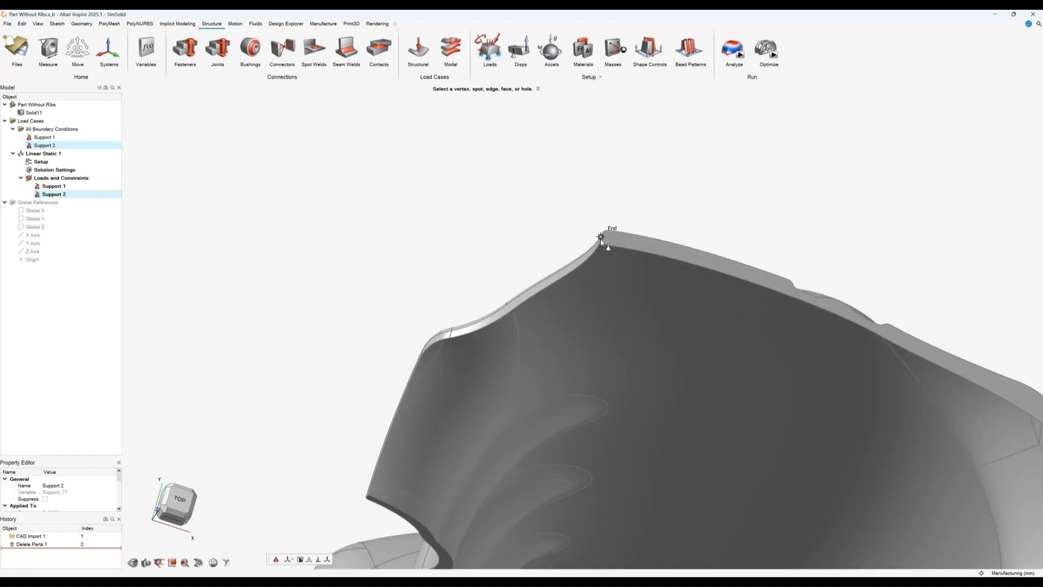
scroll(602, 242, up, 2)
scroll(600, 242, up, 1)
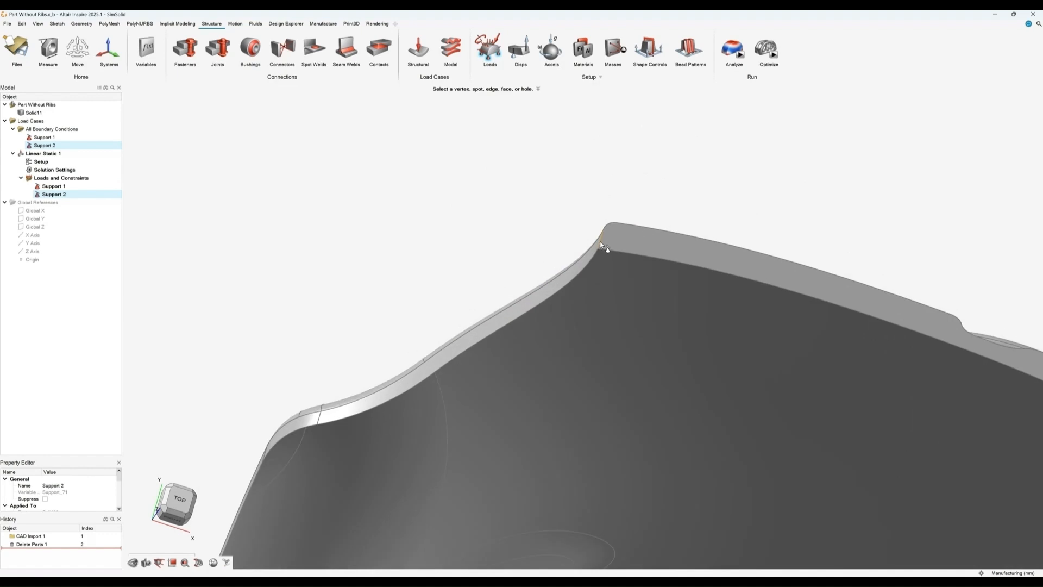
click(599, 241)
scroll(527, 204, down, 6)
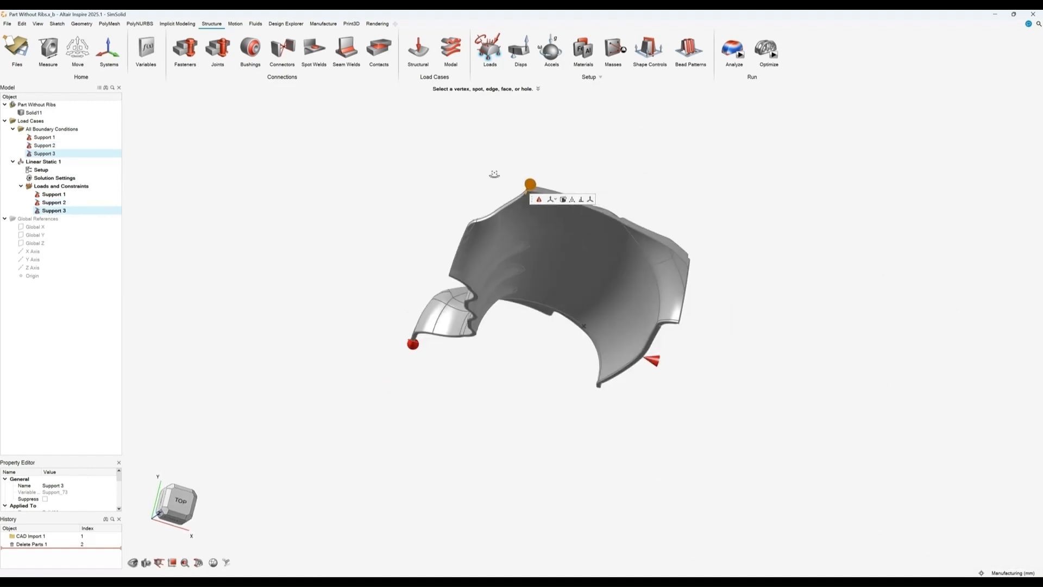
right_drag(494, 174, 768, 293)
right_click(771, 263)
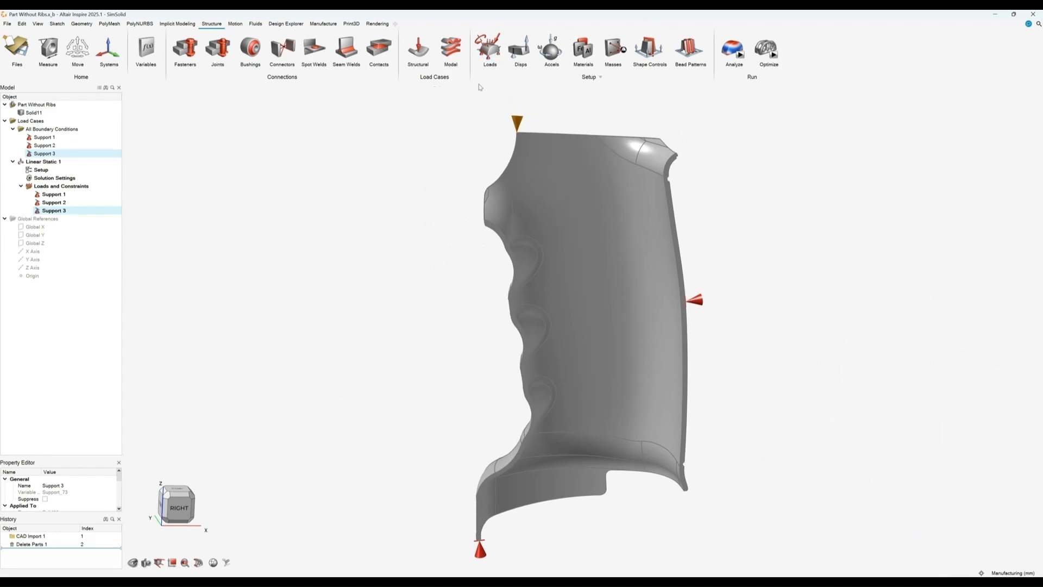
Step: Apply a force to the three finger-groove faces on the grip's front
click(489, 48)
right_drag(372, 293, 581, 312)
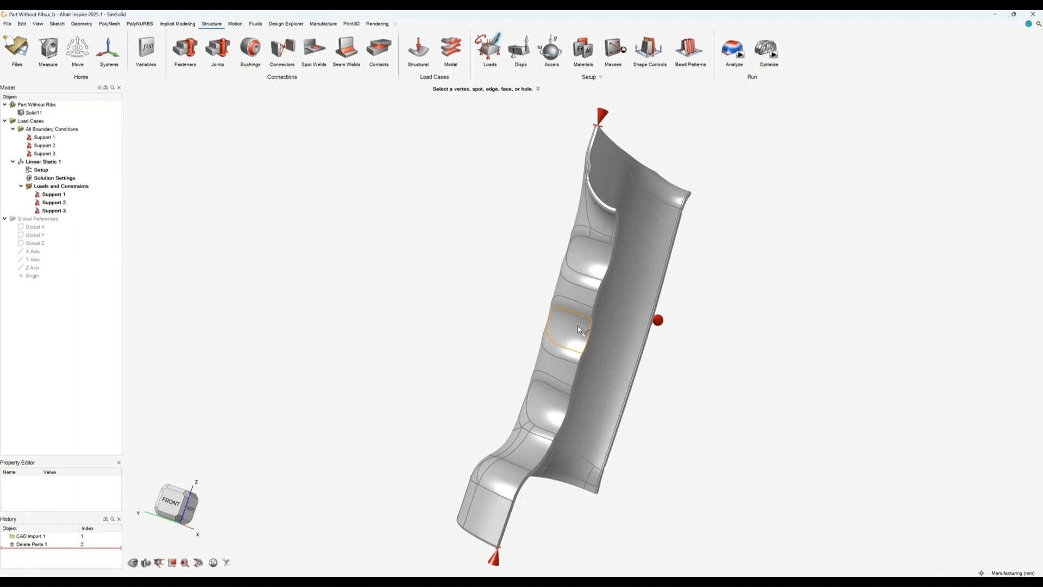
click(578, 330)
ctrl+click(592, 264)
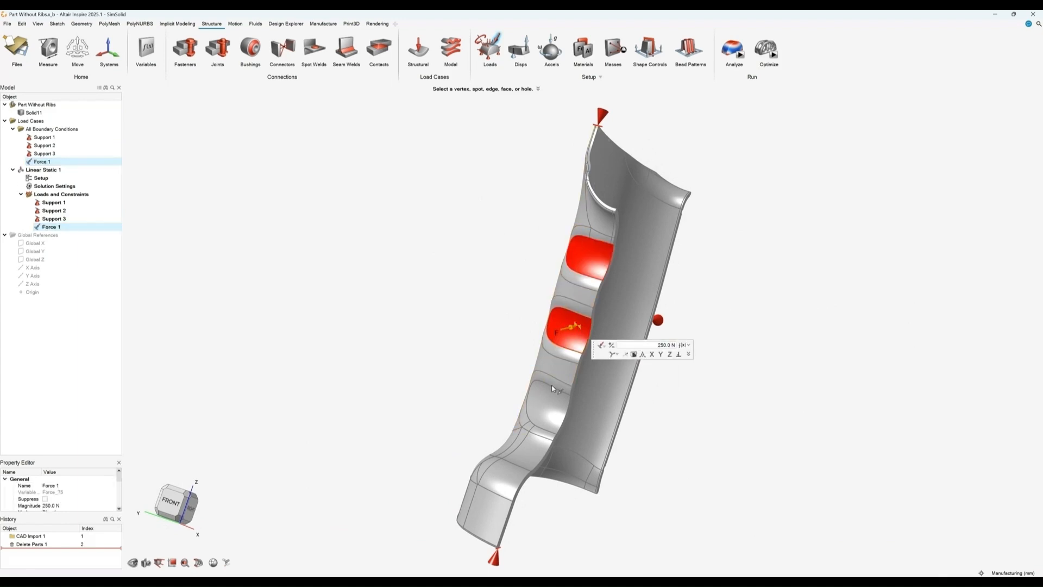
ctrl+click(552, 388)
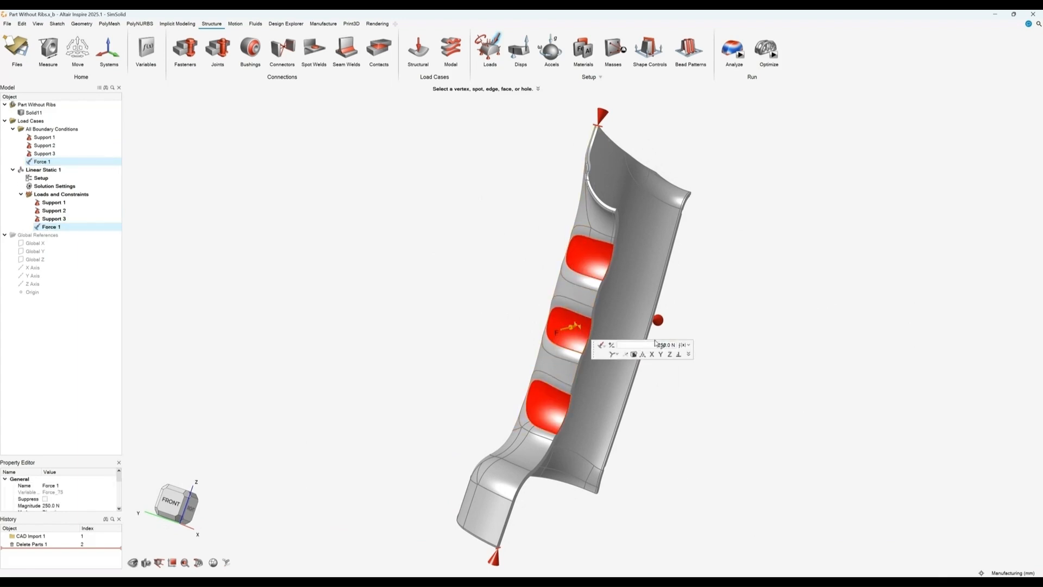
right_click(793, 304)
Step: Run a SimSolid analysis of the load case
right_drag(713, 309, 673, 336)
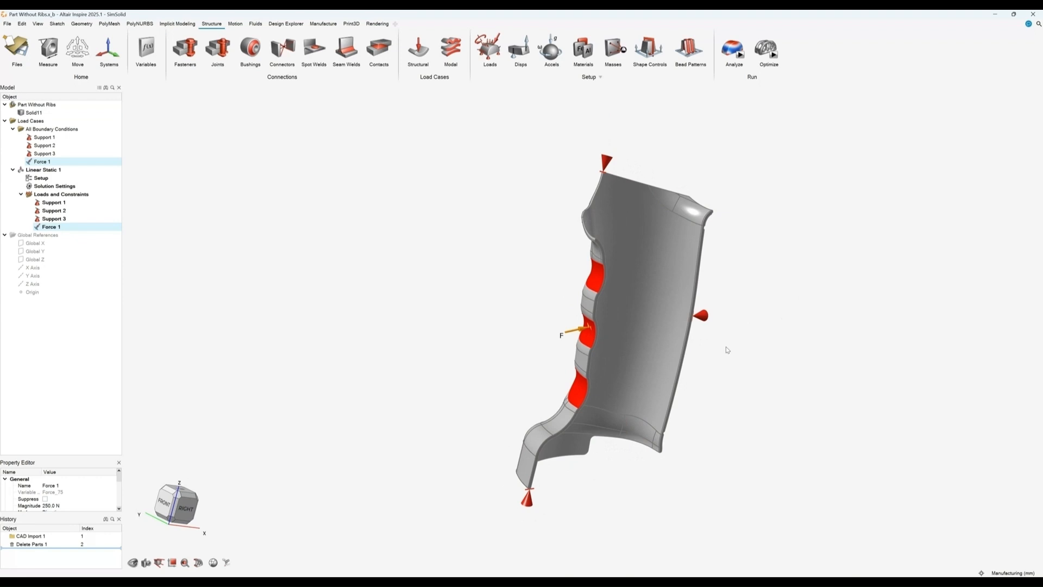
mouse_move(740, 377)
right_down()
mouse_move(681, 367)
mouse_move(652, 175)
mouse_move(676, 174)
right_up()
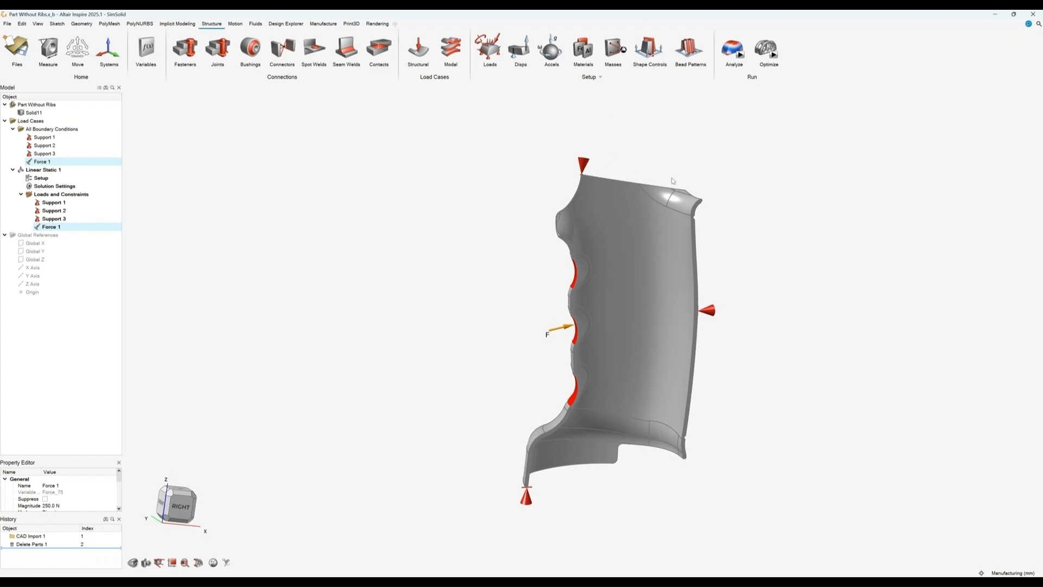
click(740, 58)
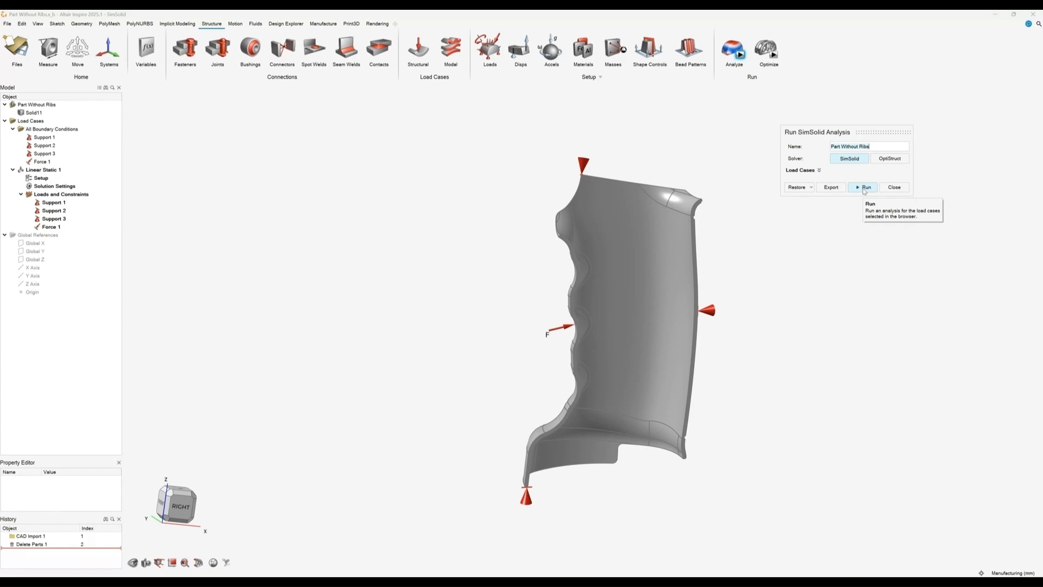
click(864, 189)
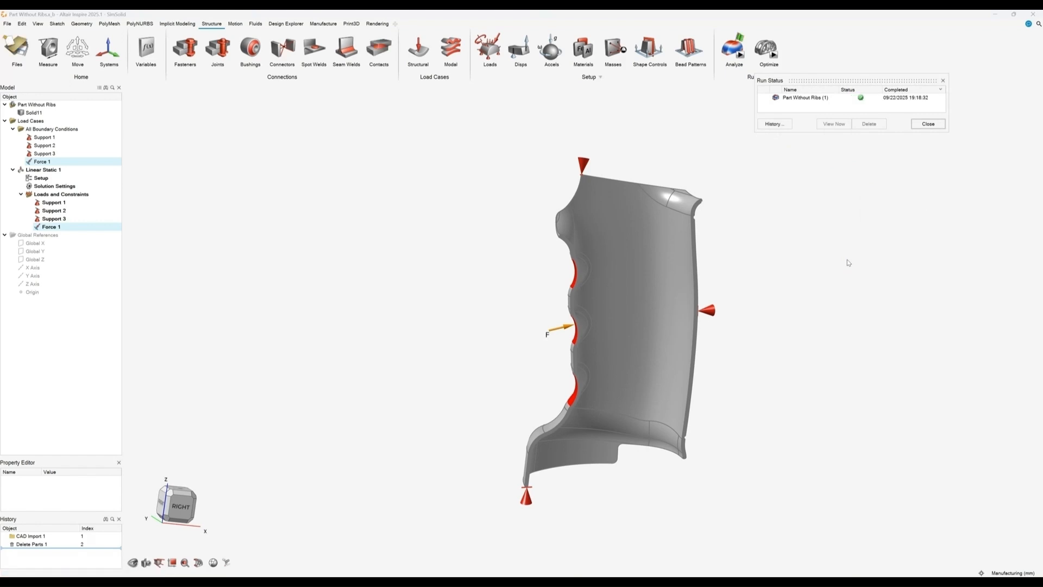
Step: Open the analysis results and scrub through the displacement animation frames
mouse_move(748, 39)
click(739, 37)
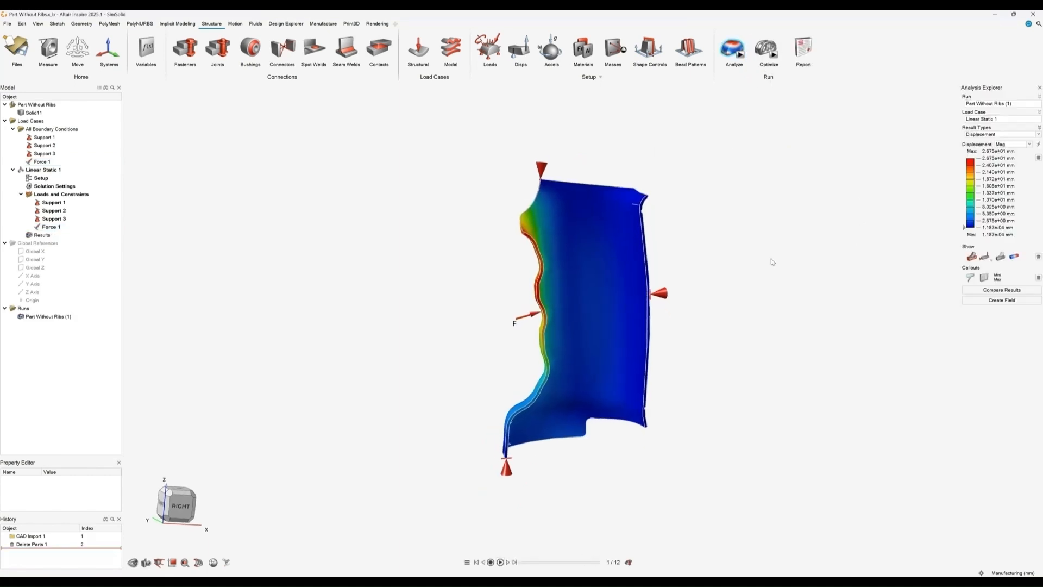
middle_drag(756, 258, 737, 297)
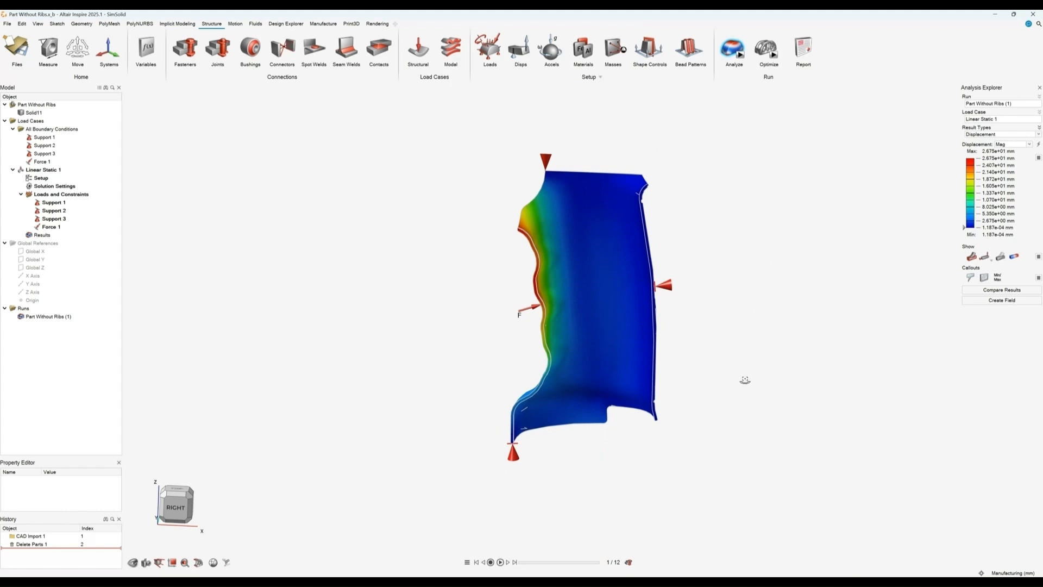
middle_drag(745, 380, 733, 373)
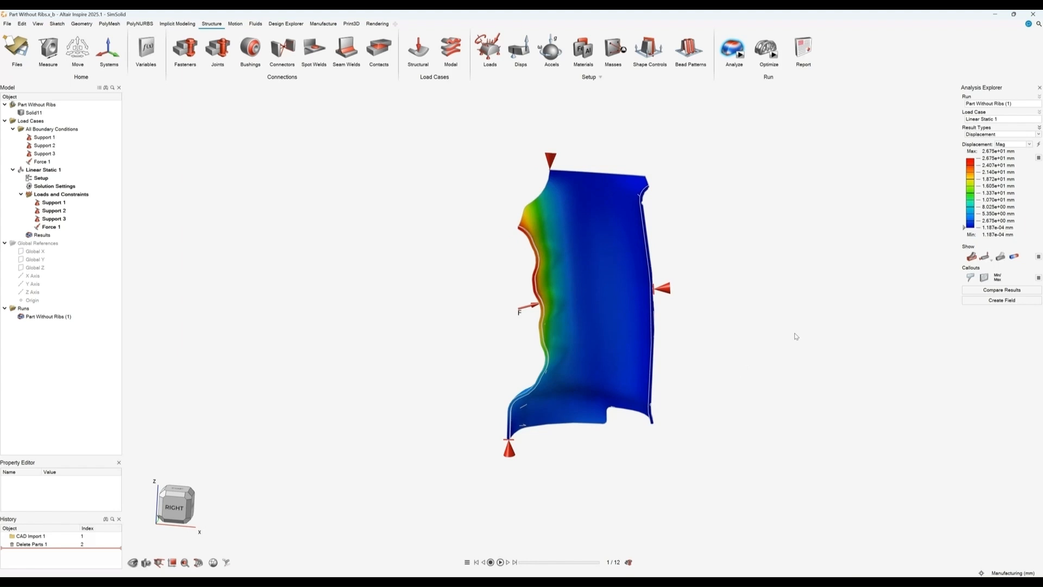
click(525, 563)
drag(525, 564, 600, 564)
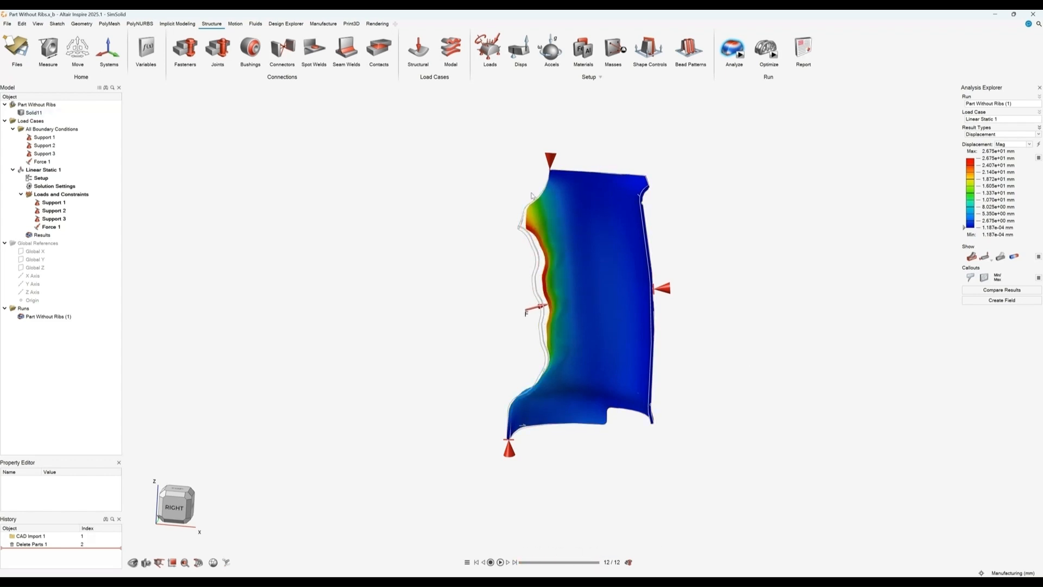
Step: Set the animation deformation scale to 1, then re-enable automatic scaling
click(467, 562)
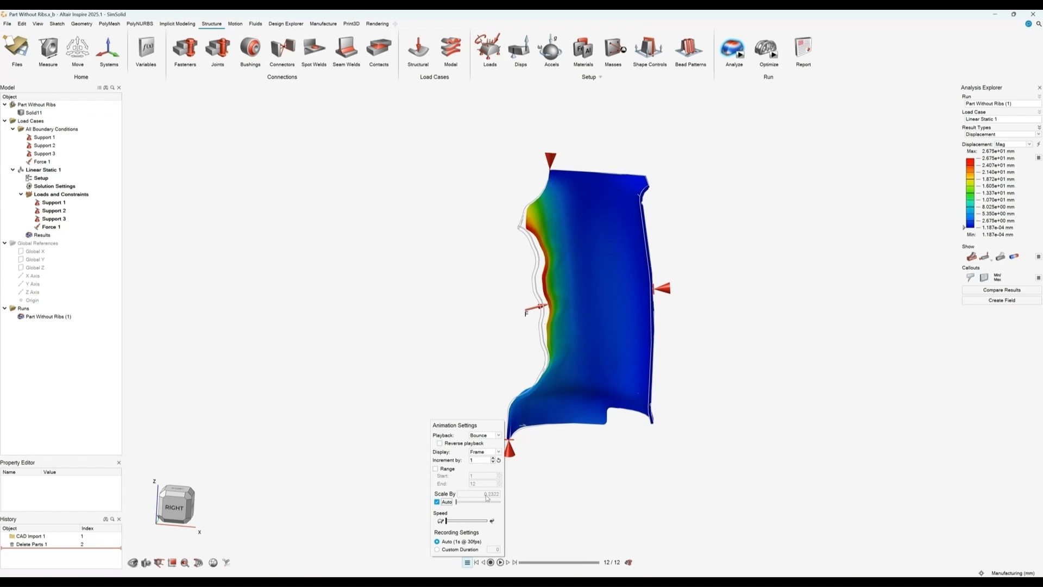
click(443, 503)
text(1)
key(Return)
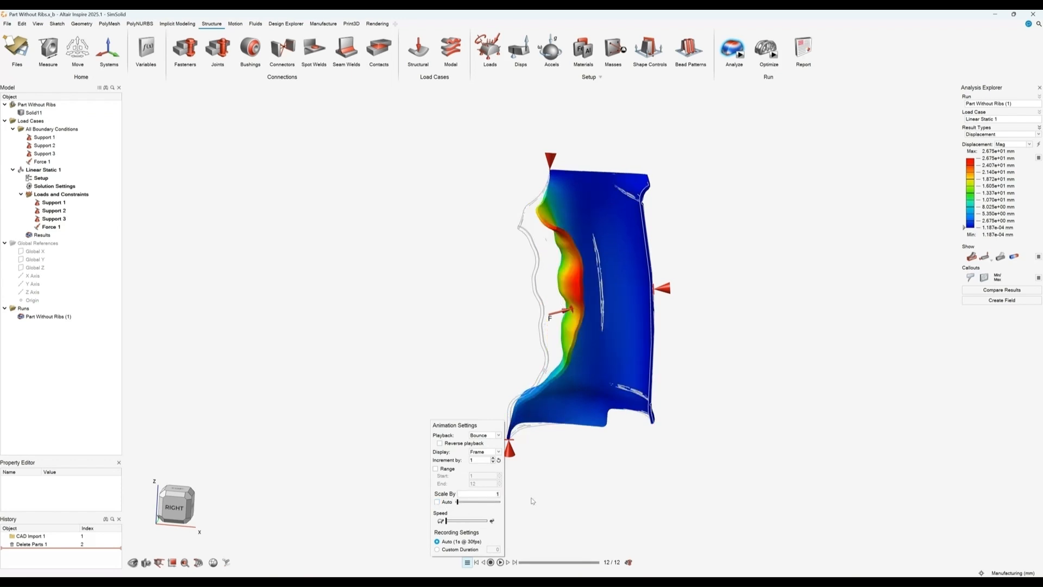
click(437, 502)
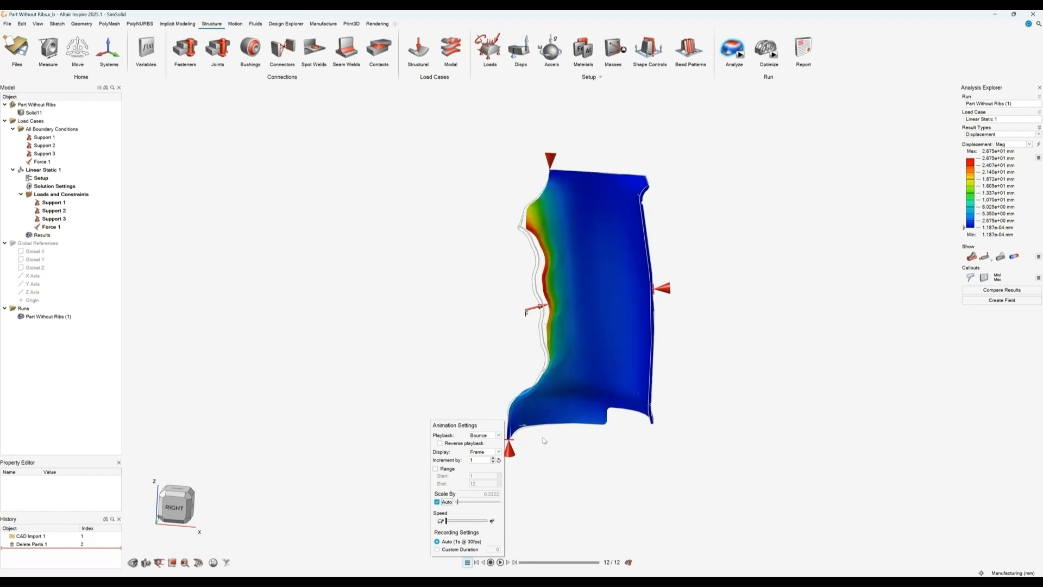
click(781, 421)
Step: Switch the displayed result type to Factor of Safety
click(1000, 135)
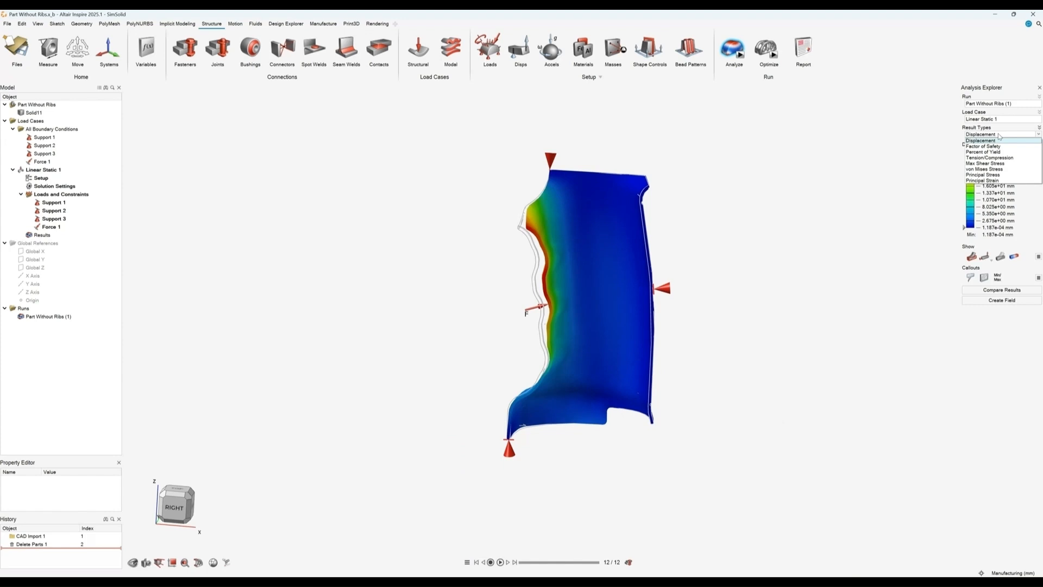
click(999, 146)
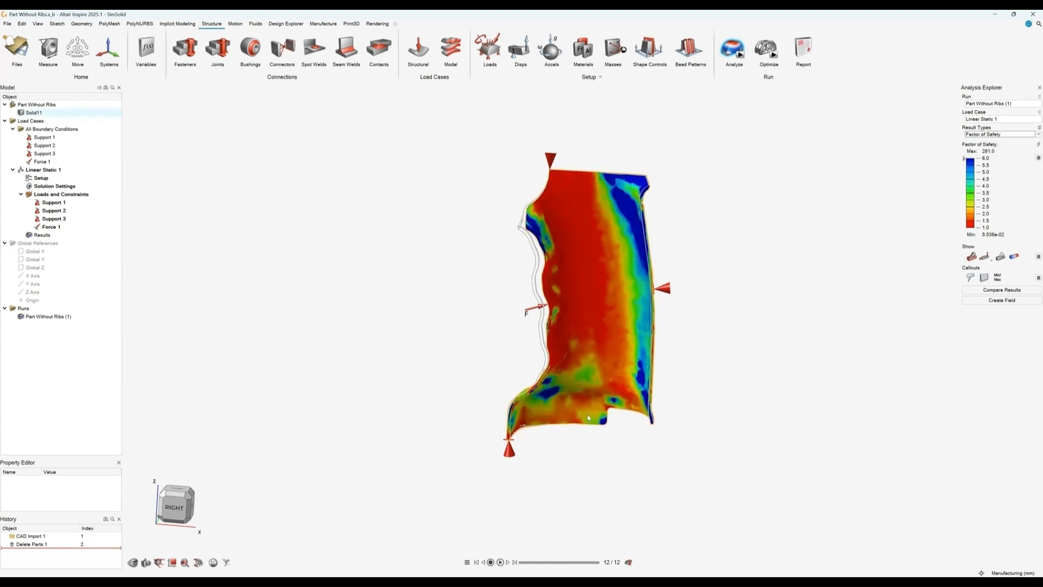
mouse_move(694, 412)
middle_down()
mouse_move(636, 407)
mouse_move(704, 406)
middle_up()
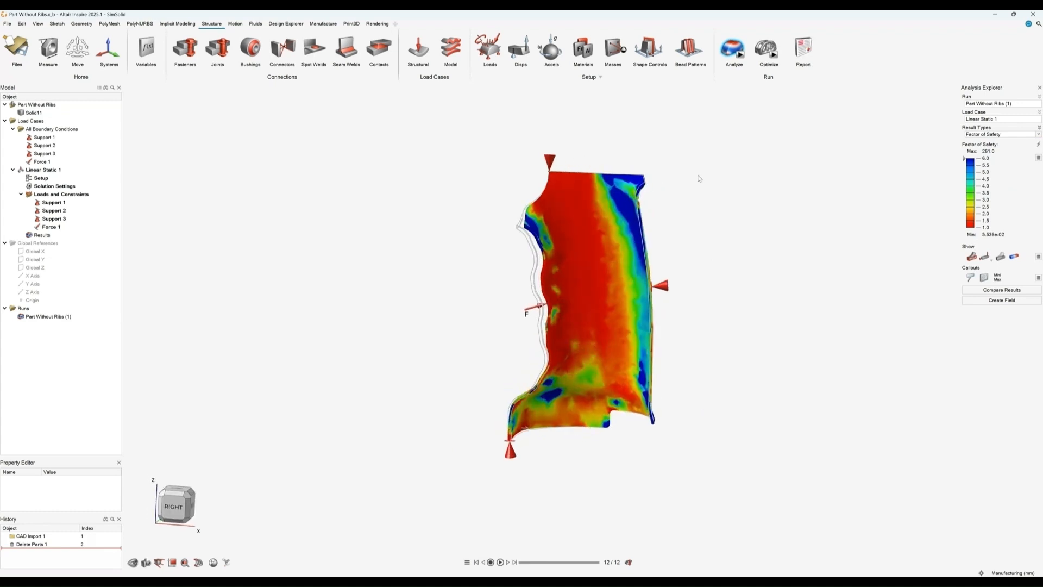
Step: Open the recent file Part with Overdesigned ribs.x_b without saving the current model
click(7, 24)
click(133, 61)
click(215, 107)
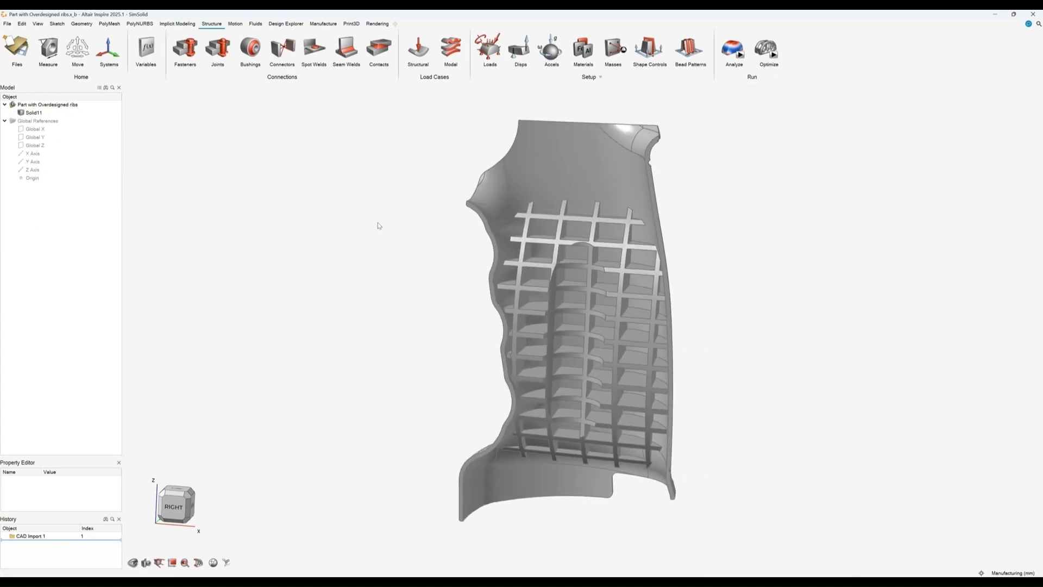
Step: Assign the Plastic (ABS) material to the Solid11 part
mouse_move(359, 318)
middle_down()
mouse_move(426, 287)
mouse_move(335, 340)
mouse_move(376, 327)
middle_up()
click(583, 48)
click(659, 109)
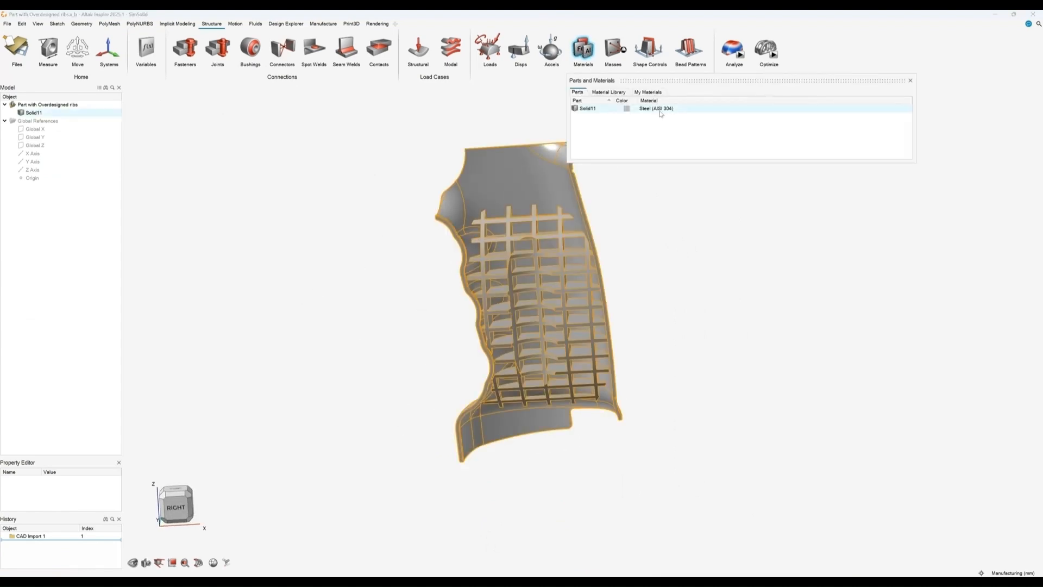
click(660, 108)
scroll(663, 141, down, 5)
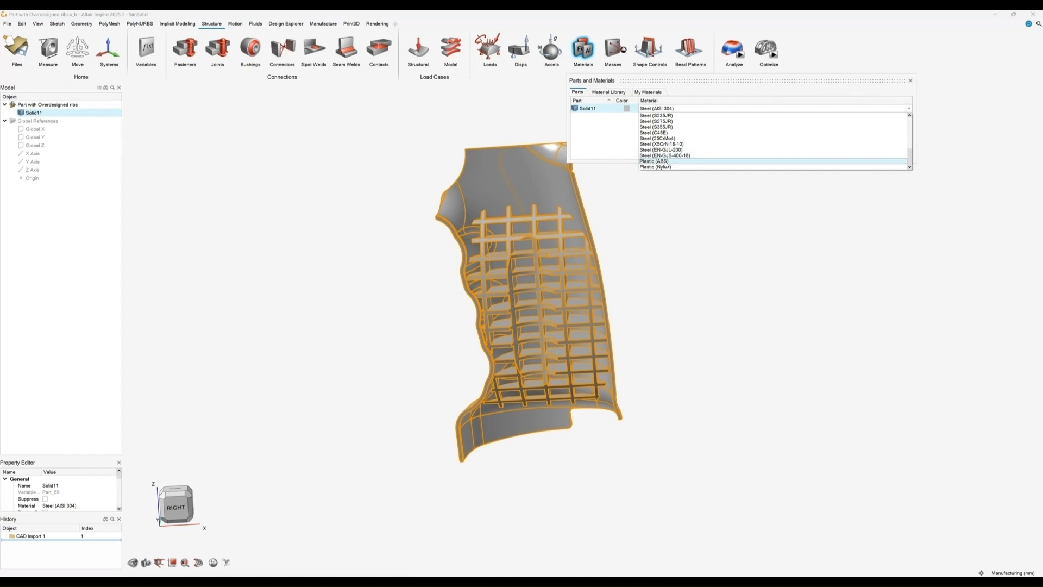
click(665, 161)
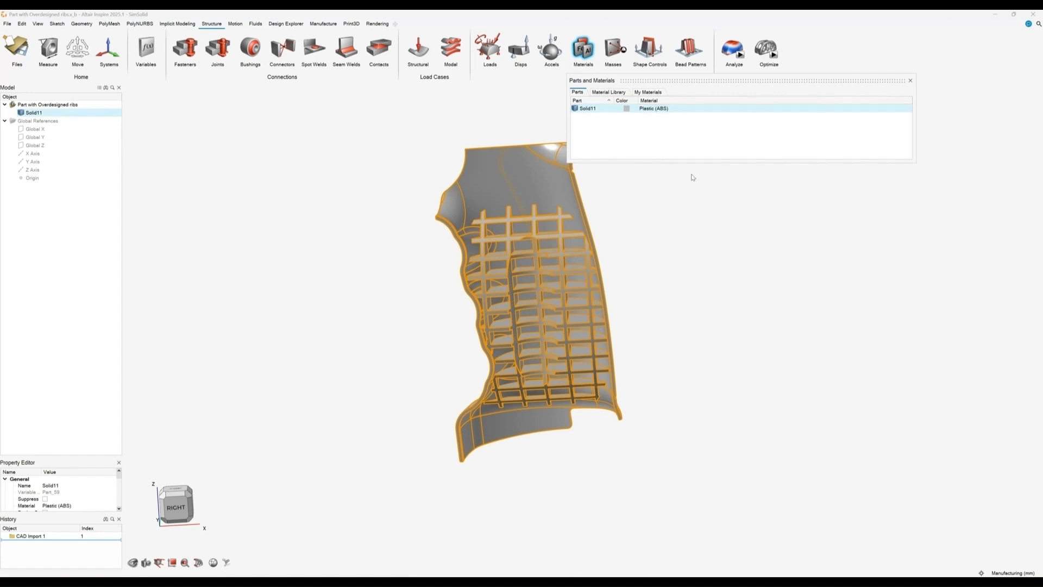
click(911, 81)
Step: Add supports at the grip's top corner vertex and its right-side vertex
click(782, 225)
click(489, 48)
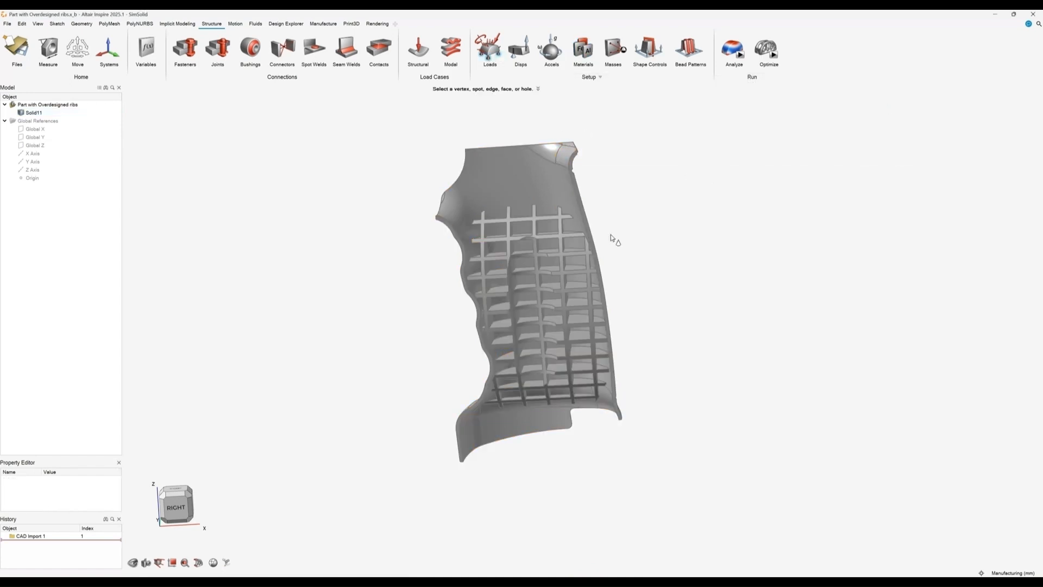
click(600, 260)
right_drag(601, 260, 515, 247)
scroll(515, 247, up, 3)
click(516, 250)
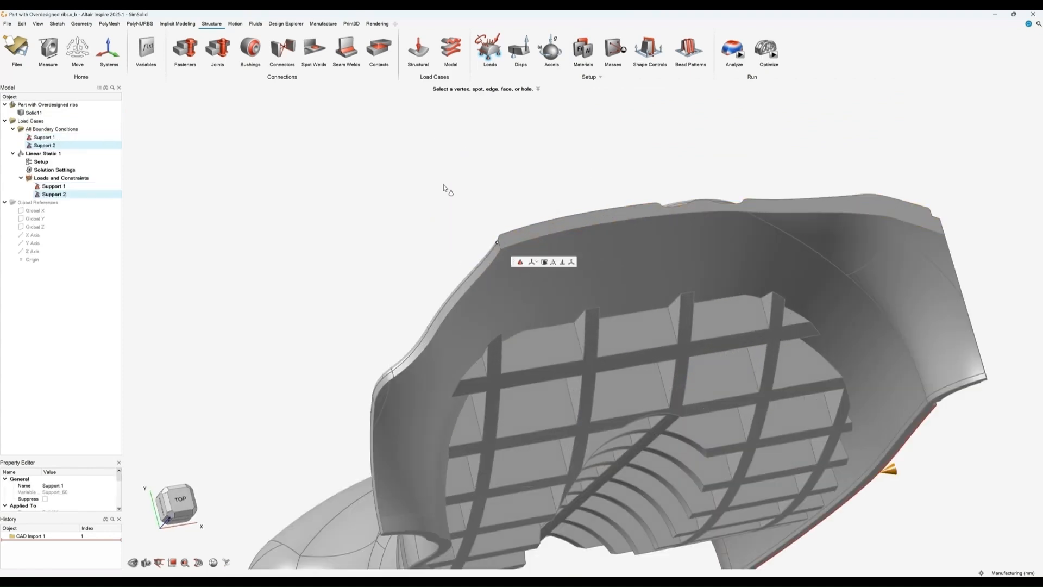
Step: Add a third support at the grip's bottom corner vertex
scroll(434, 159, down, 3)
right_drag(430, 158, 369, 321)
scroll(377, 328, up, 5)
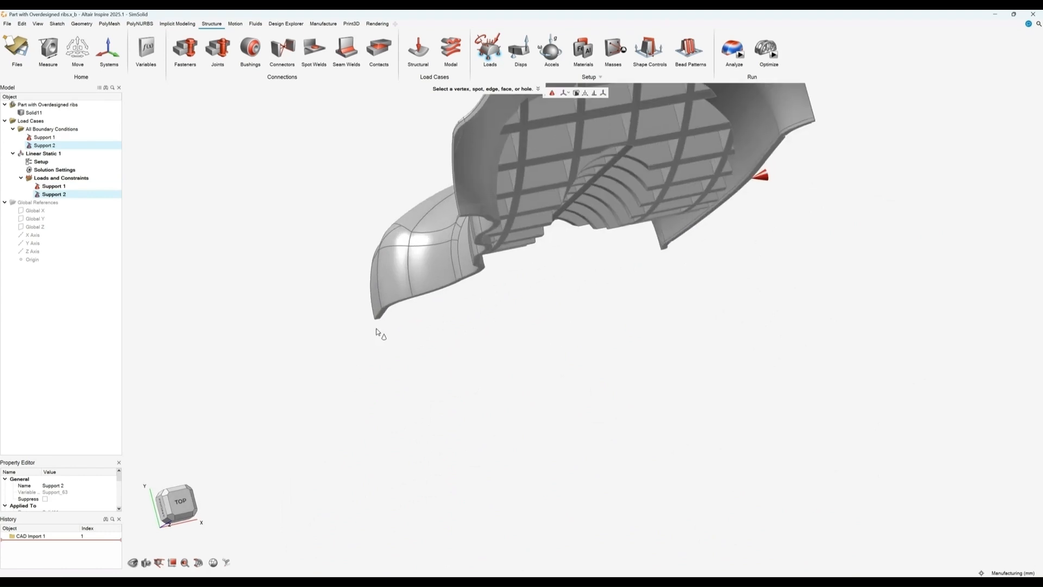
click(380, 307)
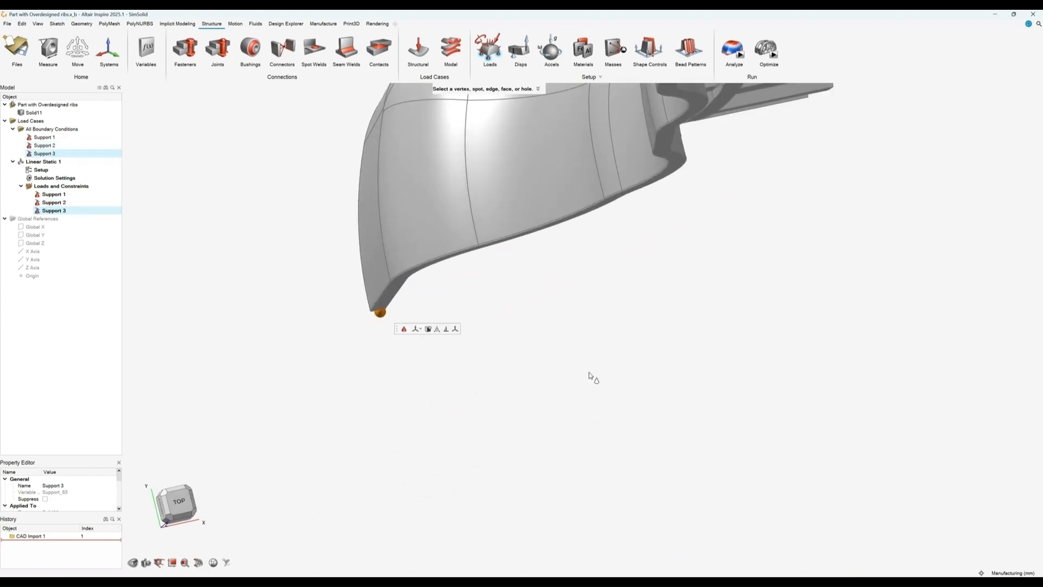
right_drag(591, 376, 569, 201)
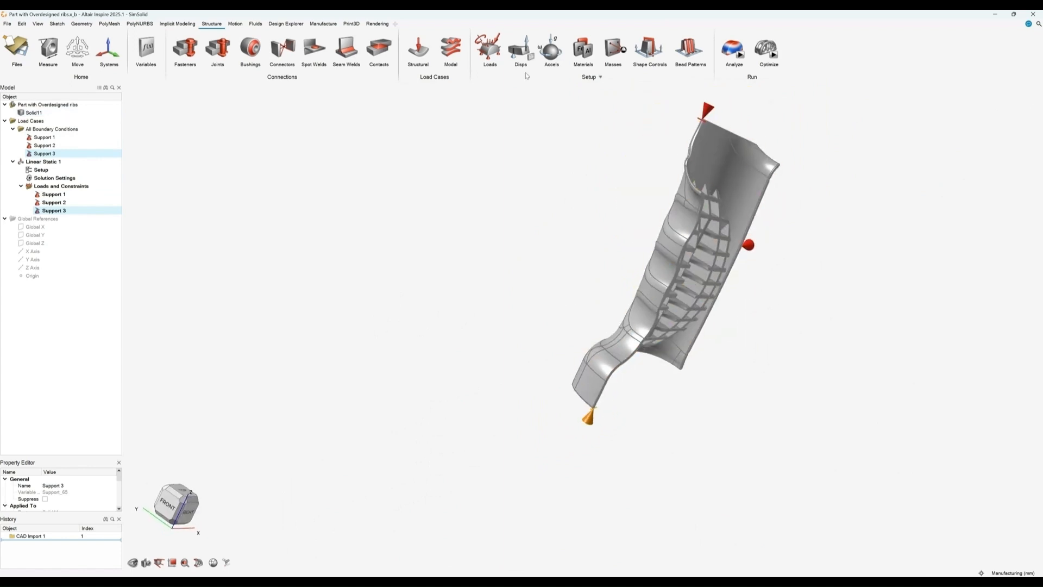
Step: Apply a 250 N force to the inner face of the grip
click(497, 47)
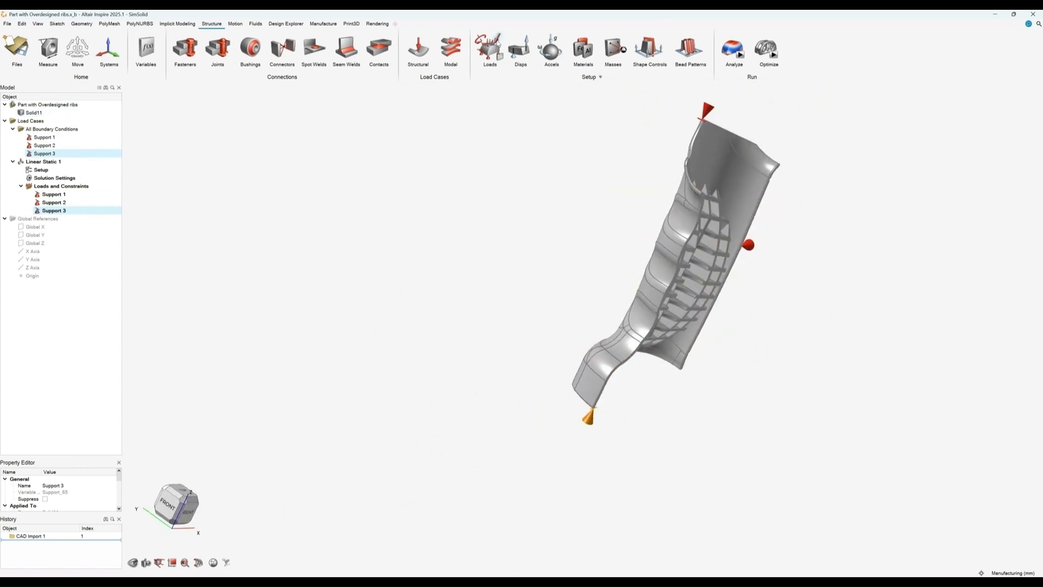
click(670, 272)
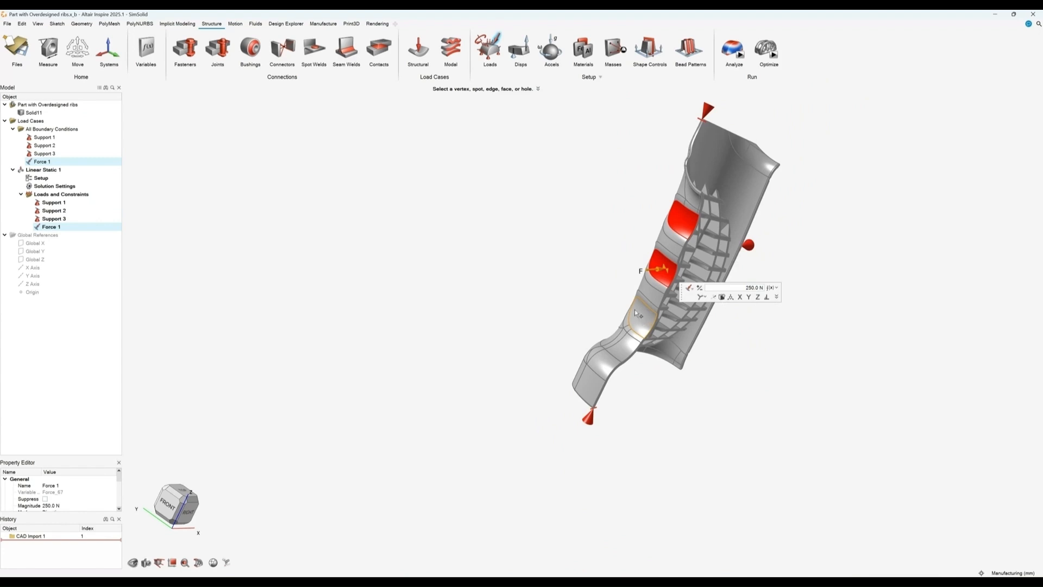
right_drag(517, 245, 768, 270)
Step: Run the SimSolid analysis named Part with Overdesigned ribs
click(735, 50)
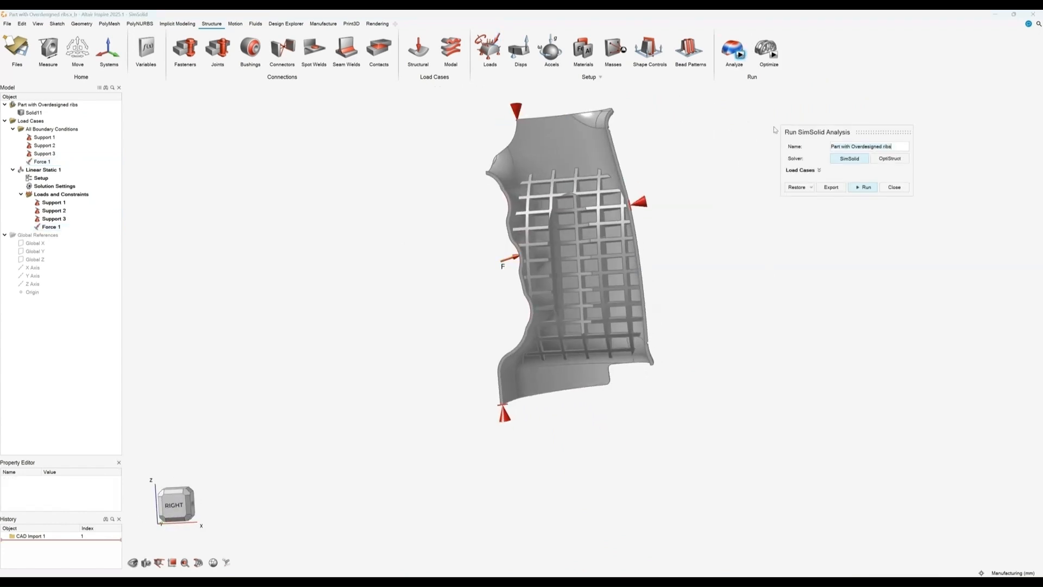
click(862, 187)
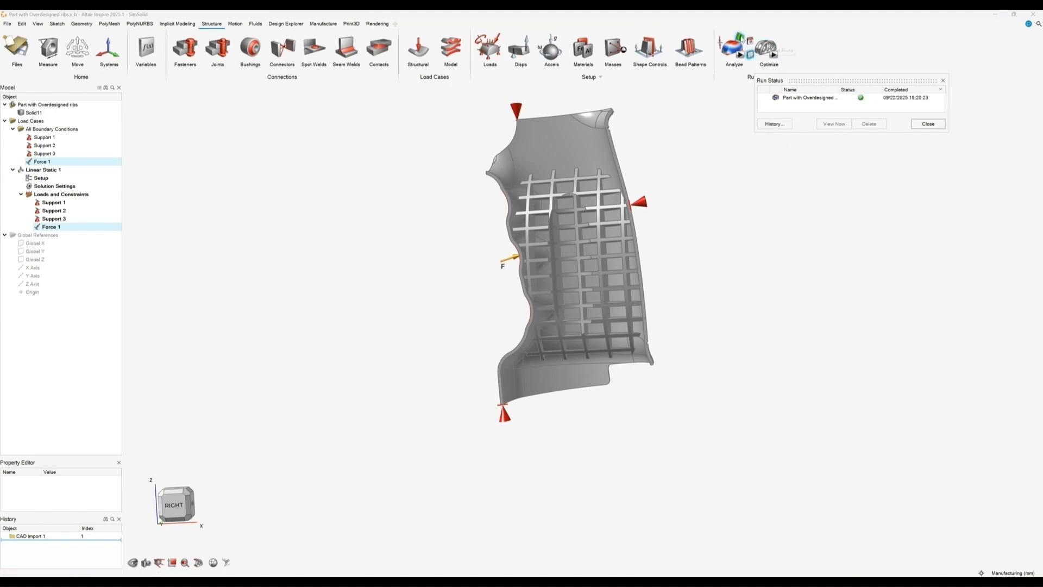
Step: Open the completed run's displacement results
click(741, 39)
right_drag(709, 183, 728, 257)
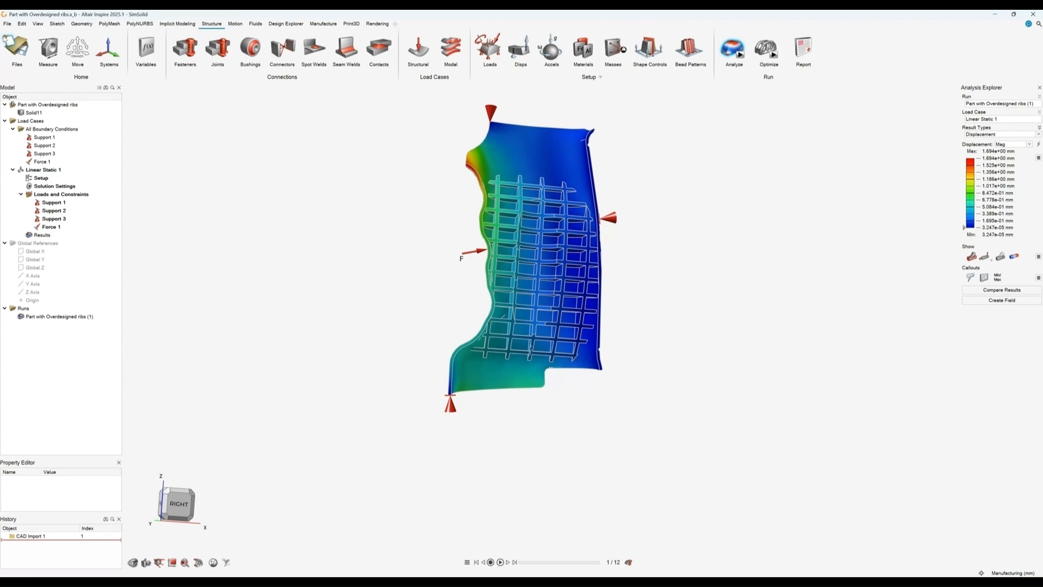
Step: Open the recent file Part and Design Space For Opt1 without saving the current model
click(7, 38)
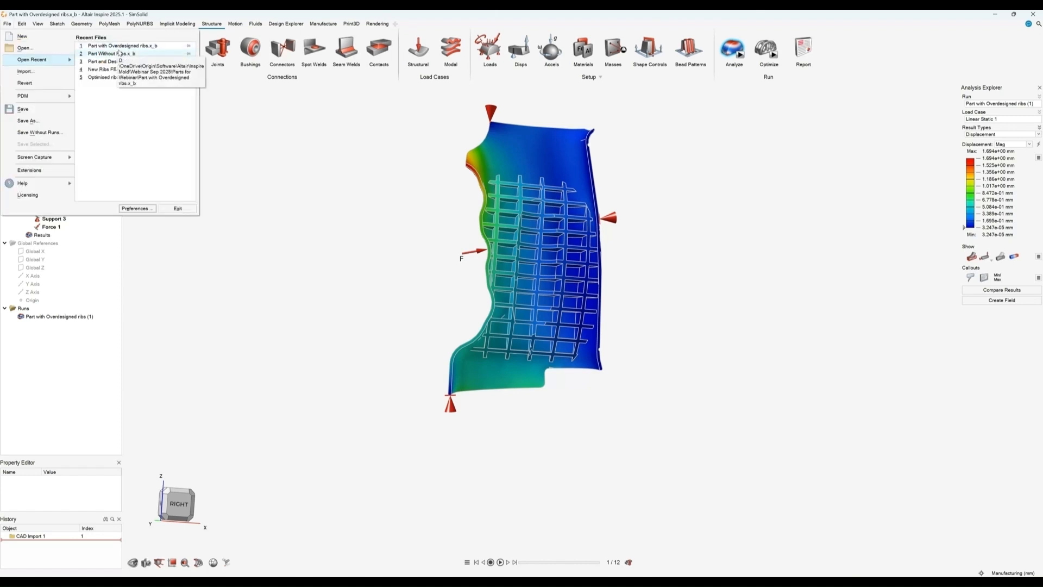
click(120, 62)
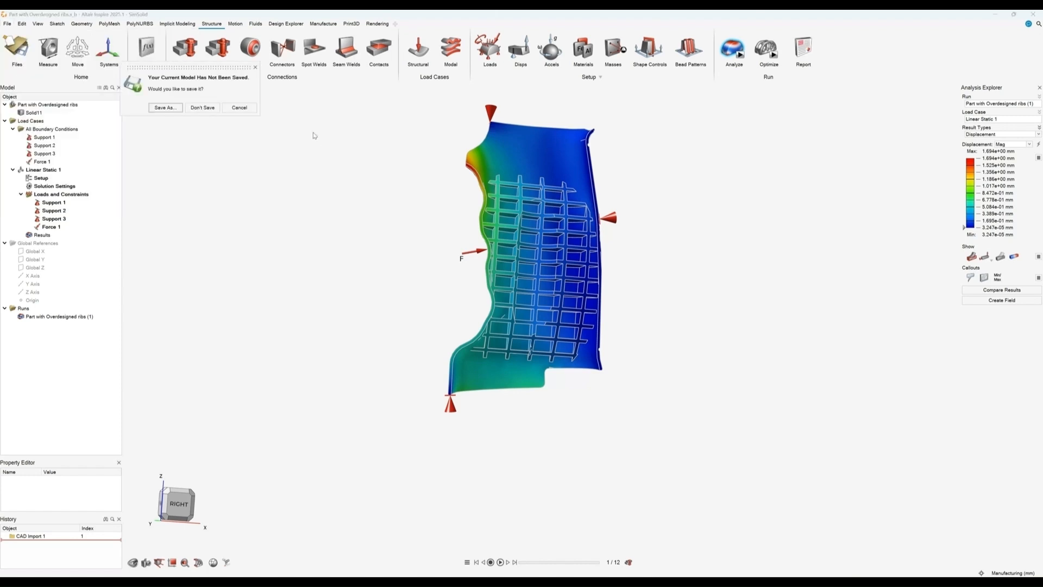
click(203, 107)
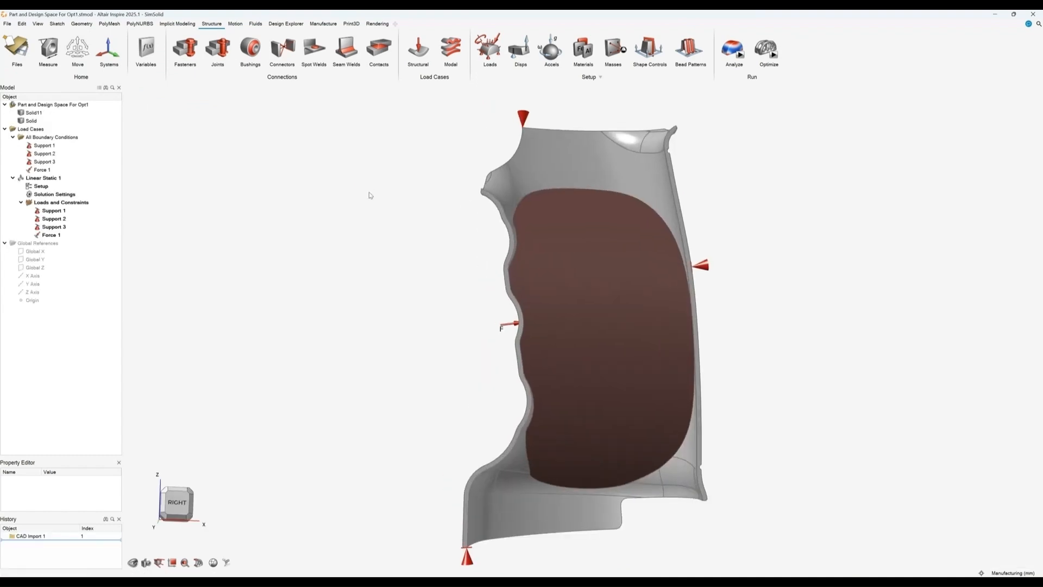
Step: Add an Extrusion draw direction shape control to the design space
scroll(382, 261, down, 1)
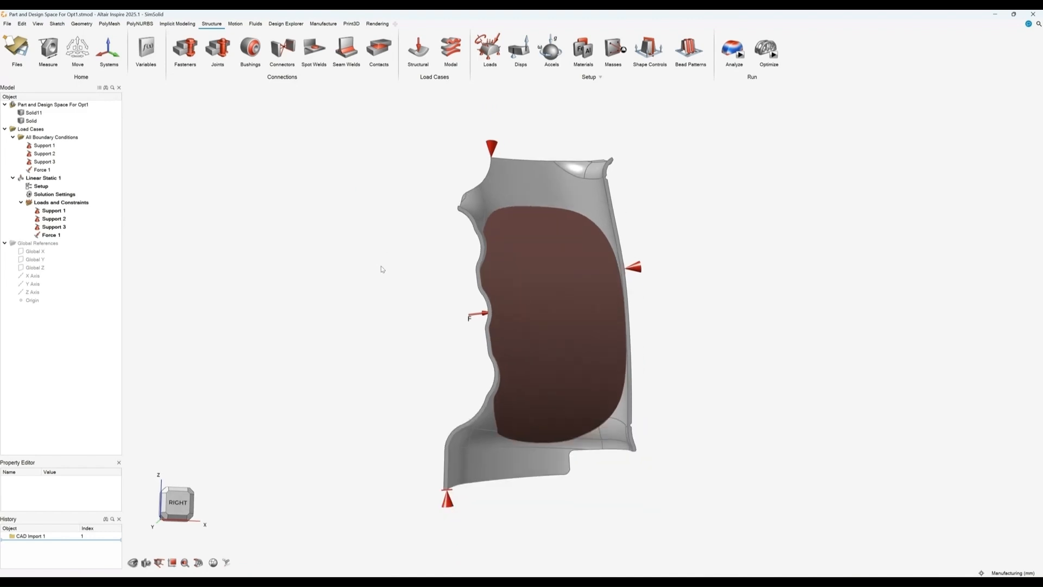
middle_drag(384, 272, 333, 336)
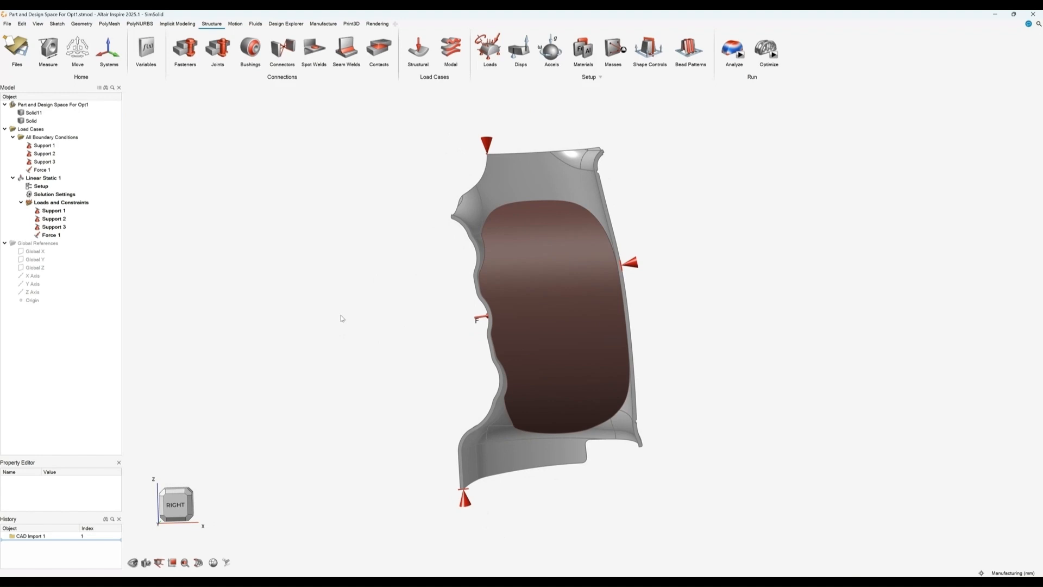
middle_drag(372, 326, 430, 335)
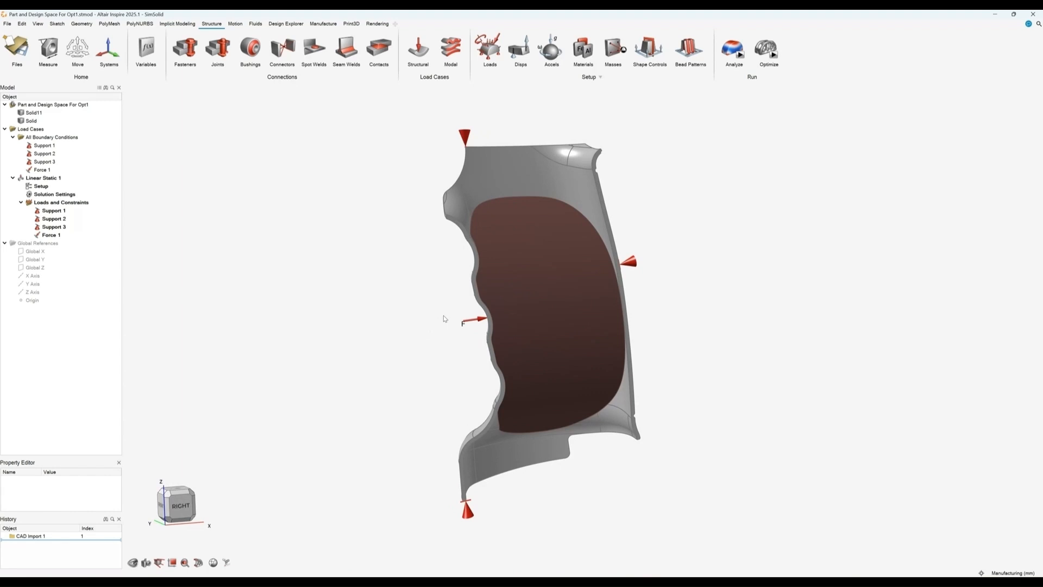
middle_drag(439, 333, 416, 325)
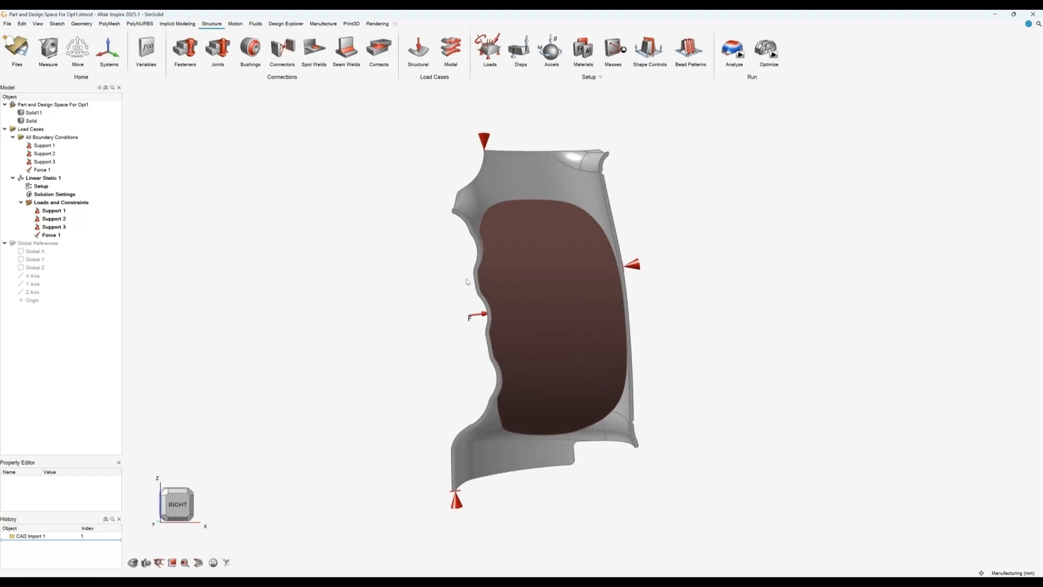
click(644, 62)
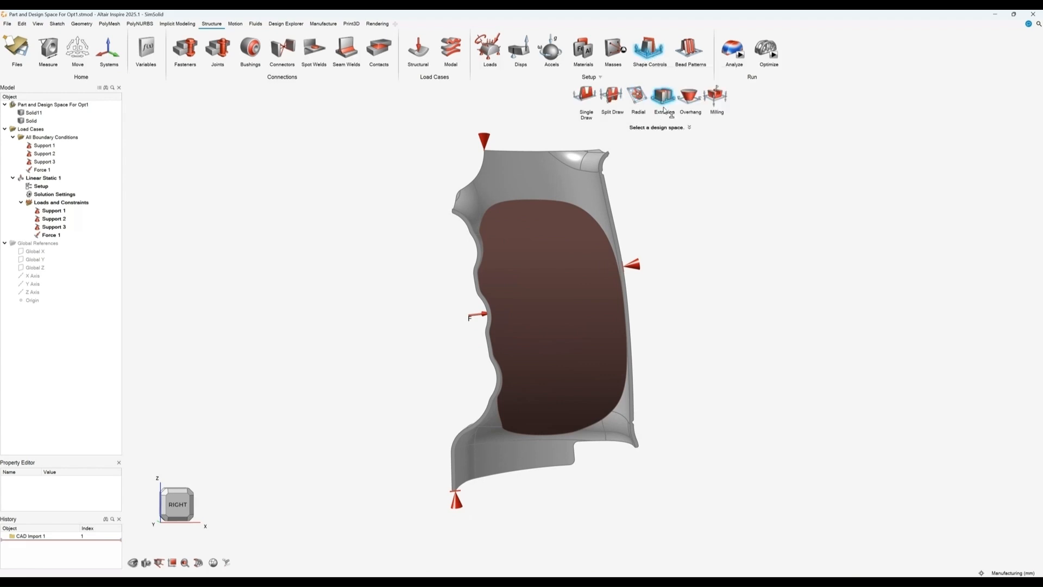
click(547, 311)
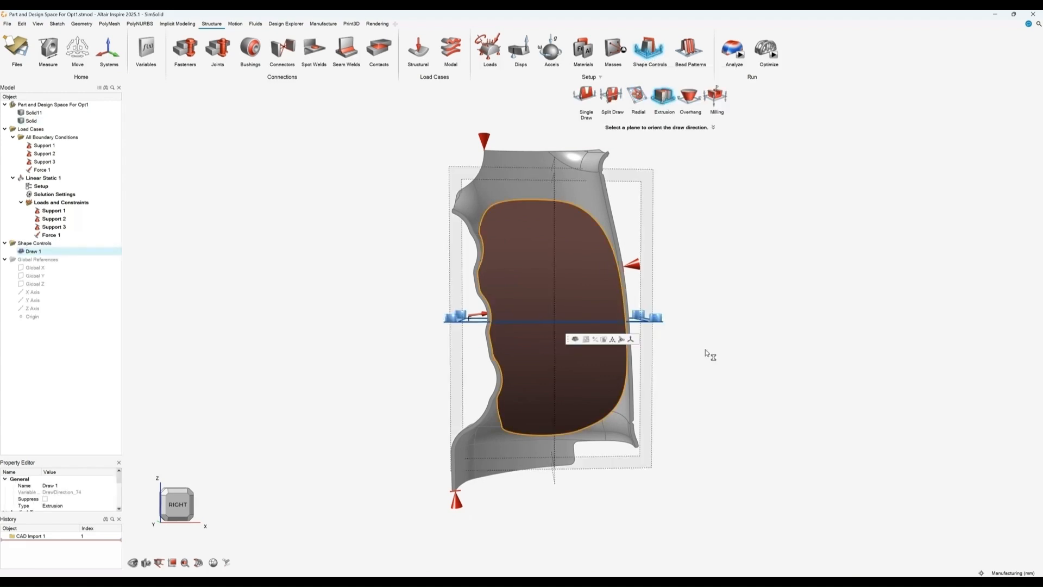
middle_drag(710, 354, 729, 217)
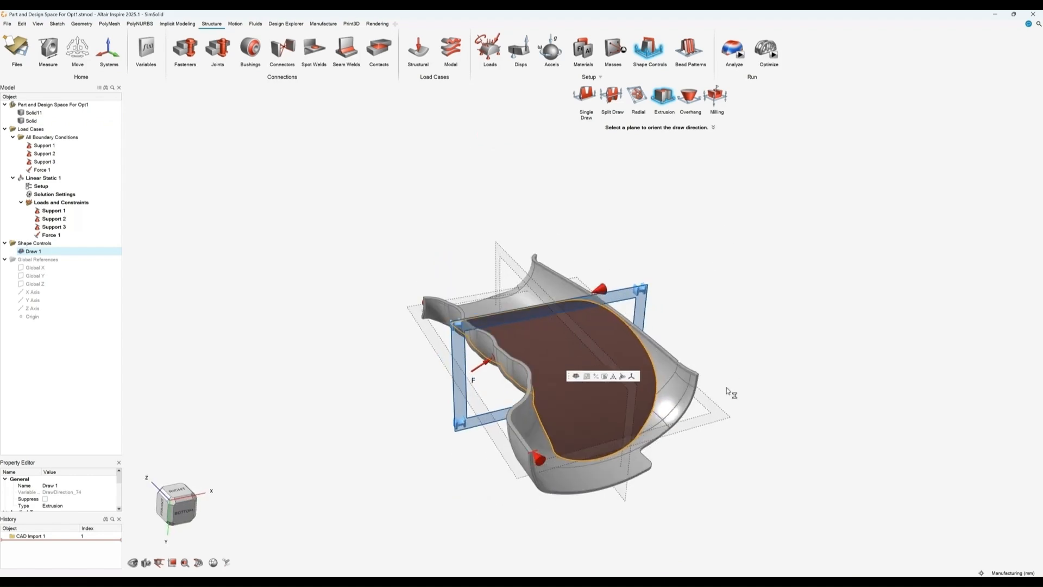
click(719, 415)
middle_drag(727, 297, 647, 296)
right_click(679, 198)
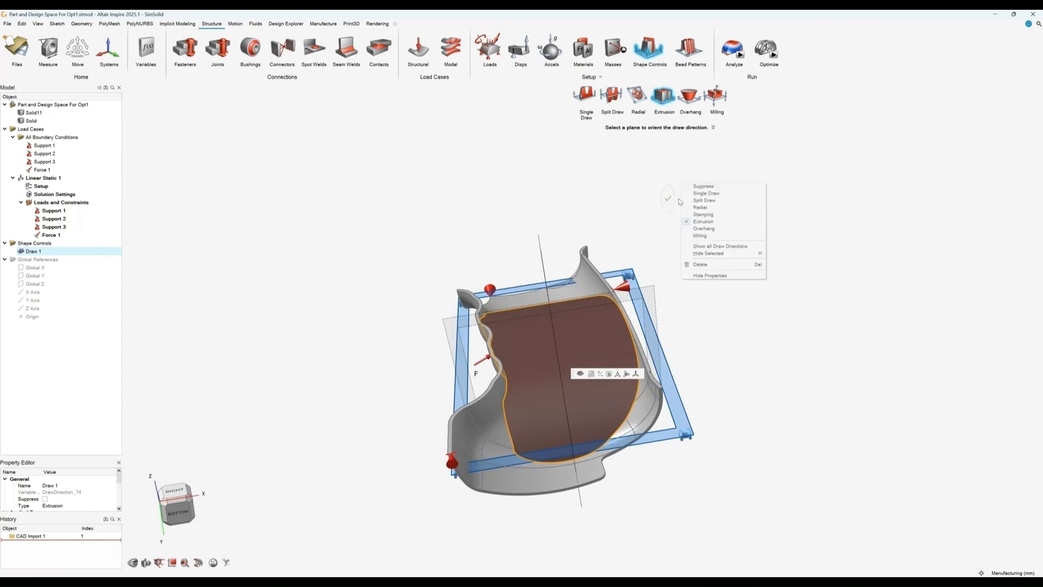
middle_drag(629, 200, 650, 213)
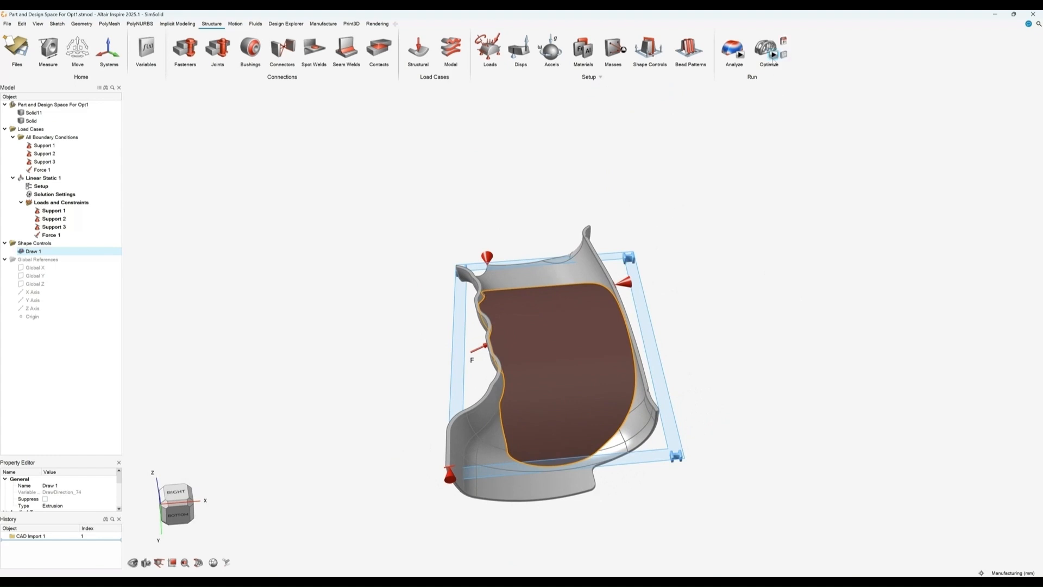
Step: Set up a topology optimization maximizing stiffness with 2 mm minimum and 3 mm maximum thickness
click(768, 61)
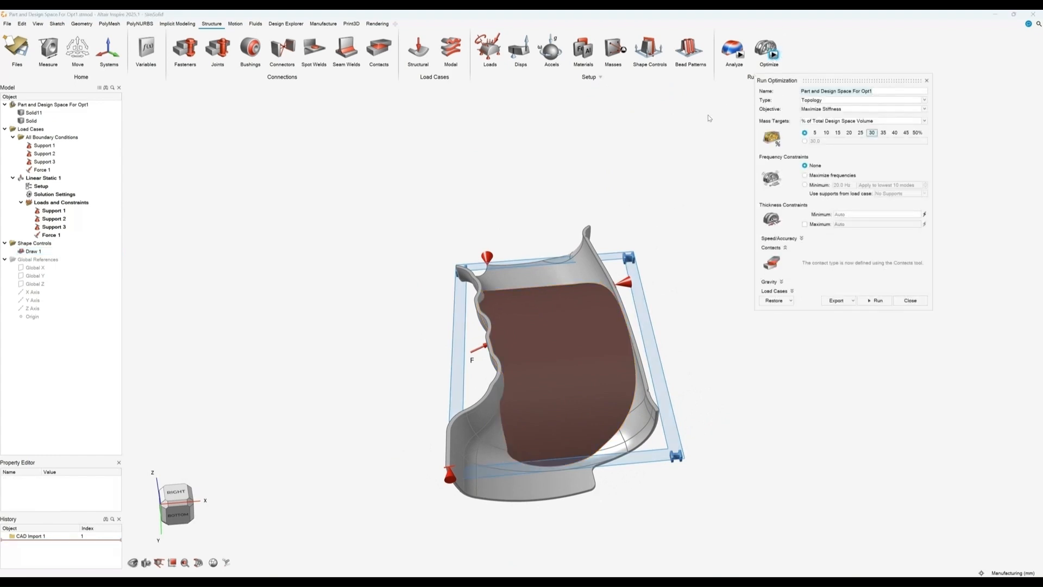
click(811, 110)
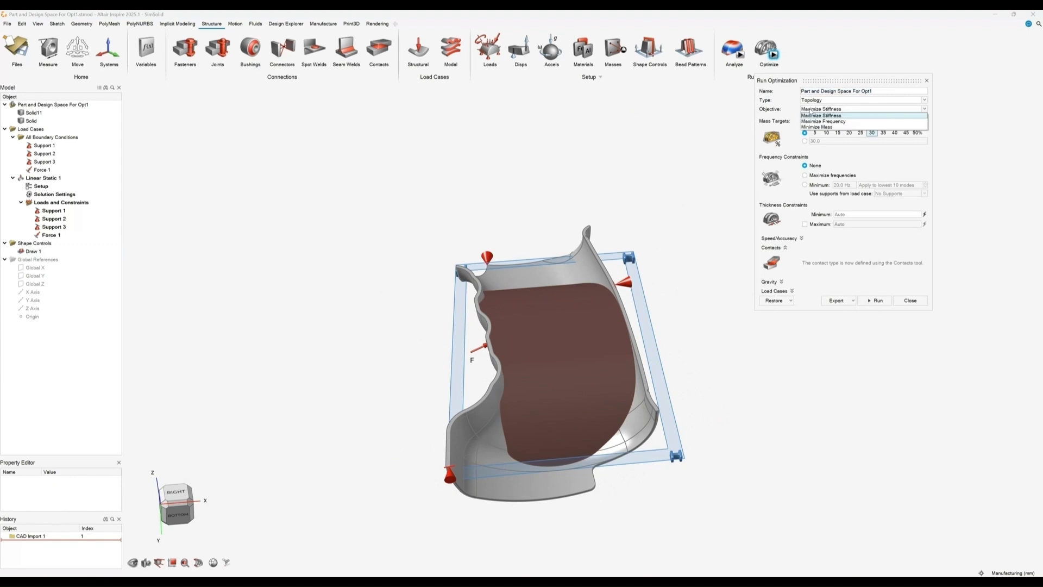
click(811, 111)
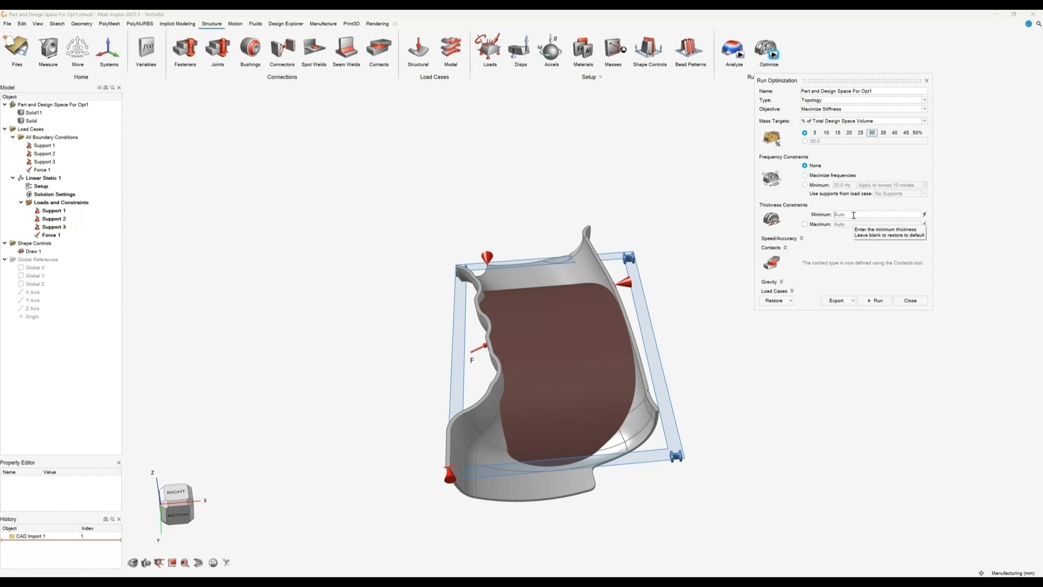
text(2)
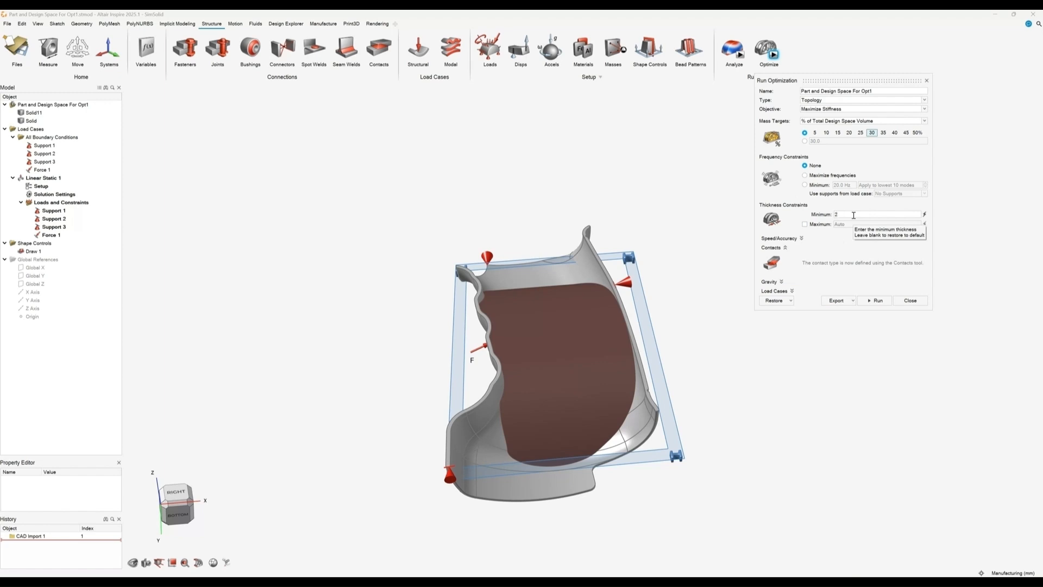
click(805, 225)
text(3)
click(780, 287)
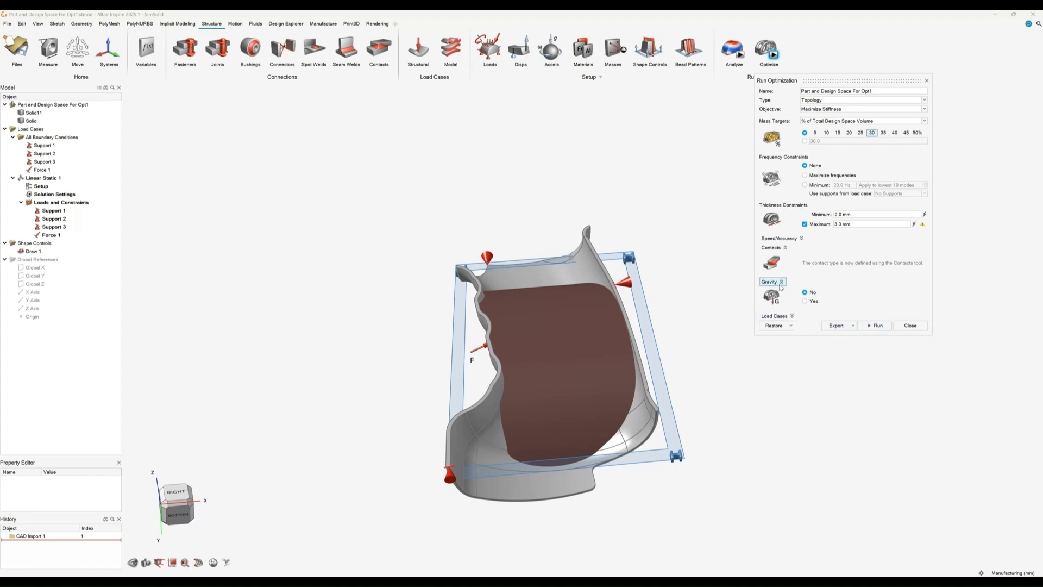
click(780, 282)
click(782, 291)
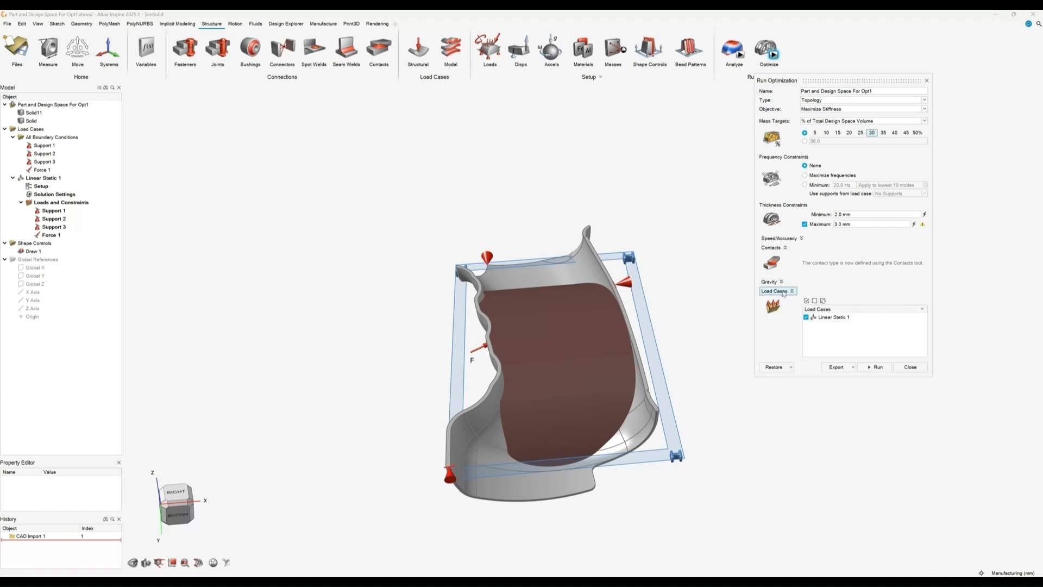
click(782, 291)
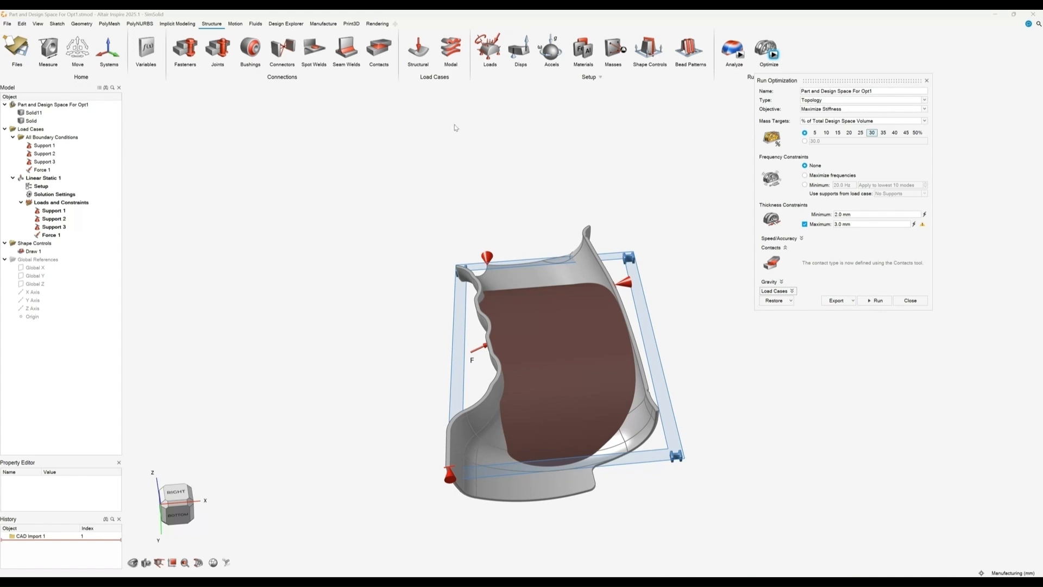
Step: Reopen Part and Design Space For Opt1 from the recent files, discarding unsaved changes
click(11, 24)
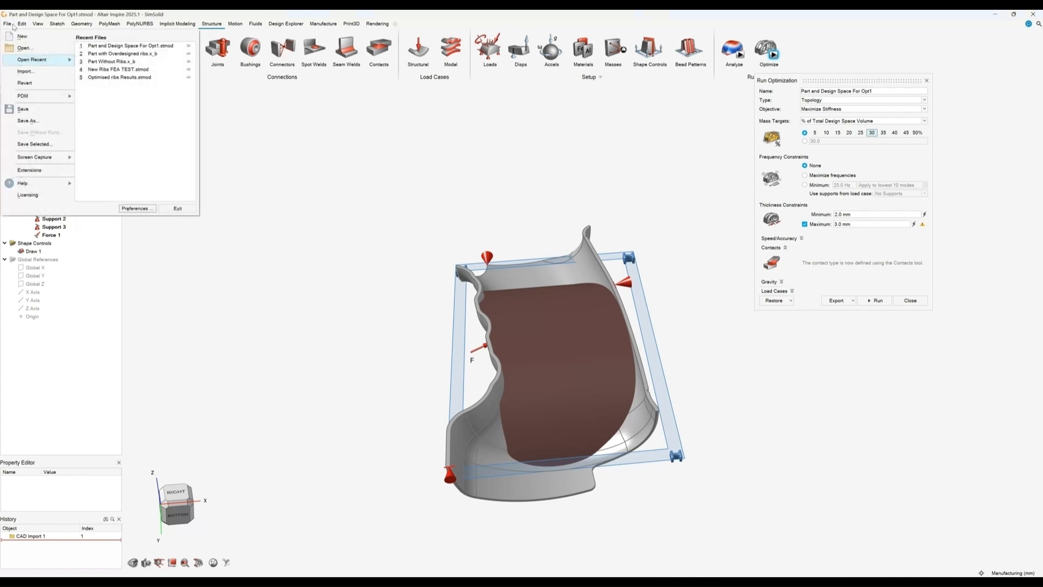
click(114, 47)
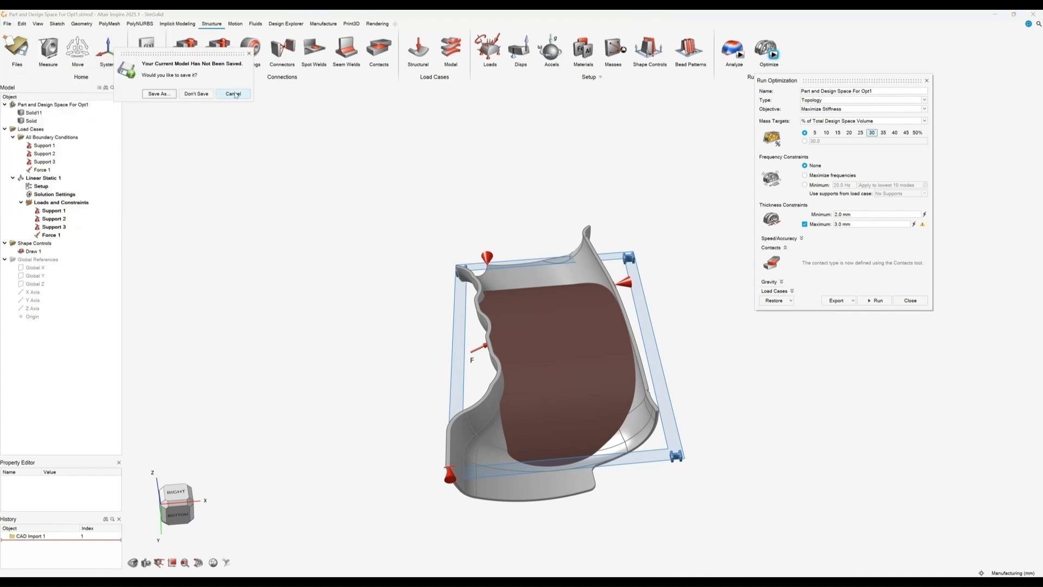
click(196, 94)
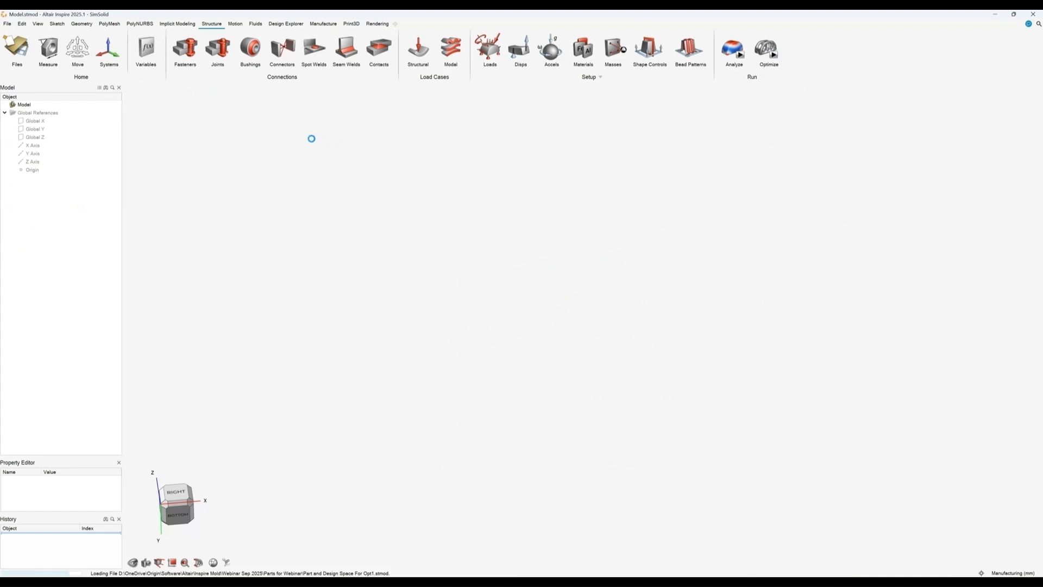
Step: Open the recent file Optimised ribs Results.stmod
click(7, 23)
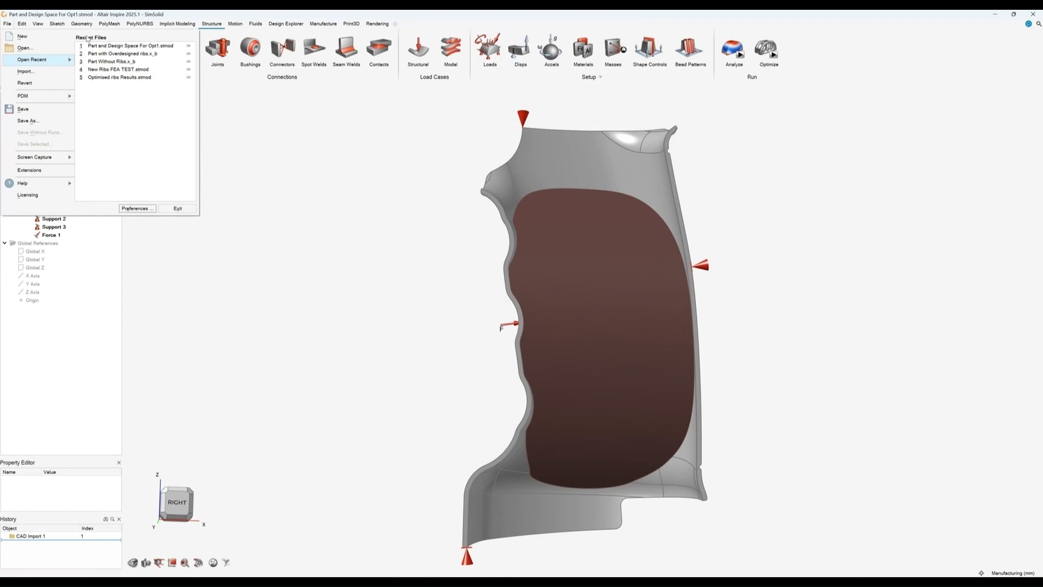
click(120, 77)
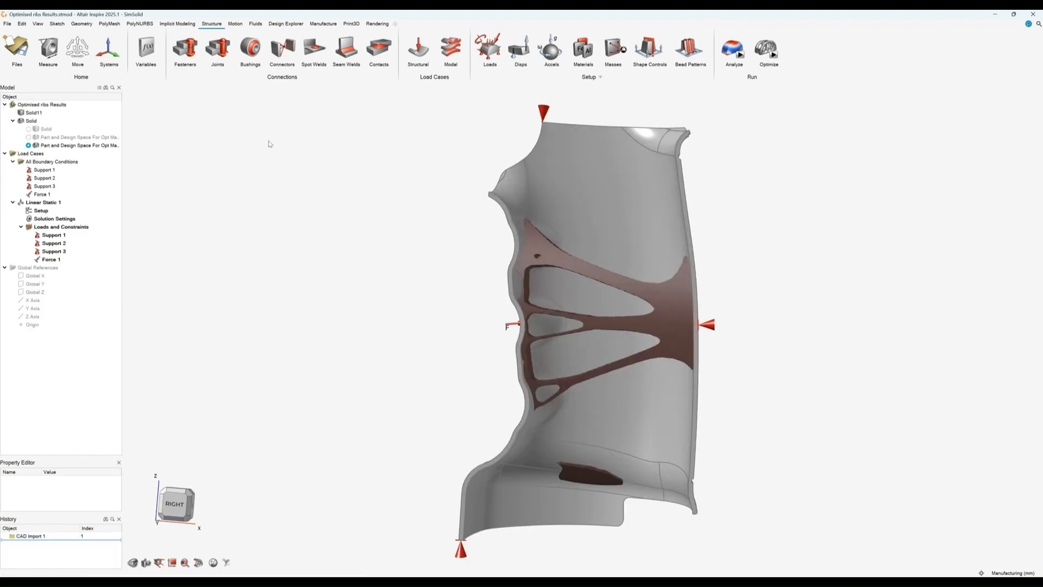
right_drag(374, 210, 414, 228)
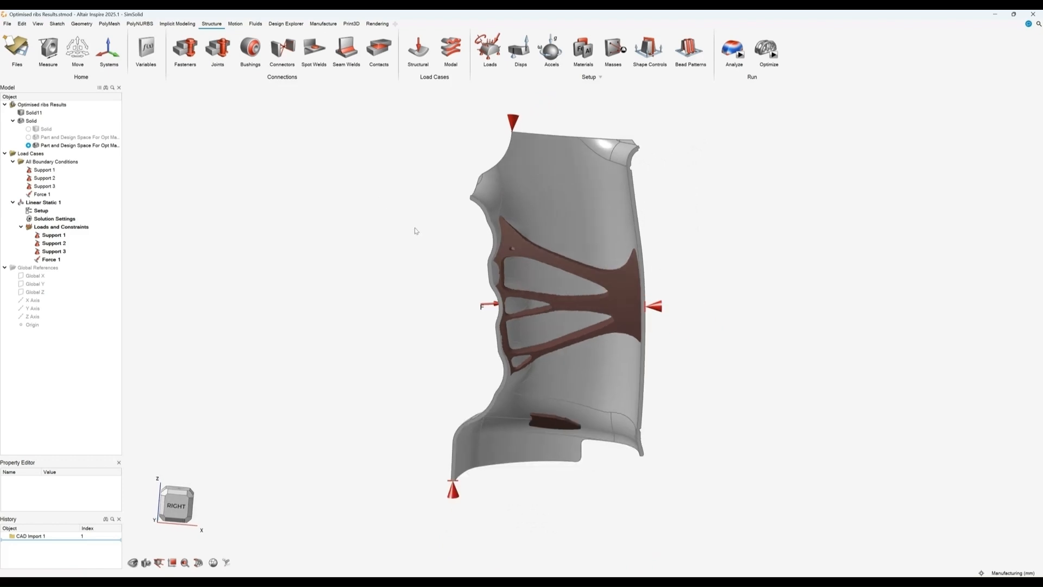
Step: Open the Shape Explorer for the optimized ribs and adjust the topology slider to compare shapes
click(541, 267)
click(764, 55)
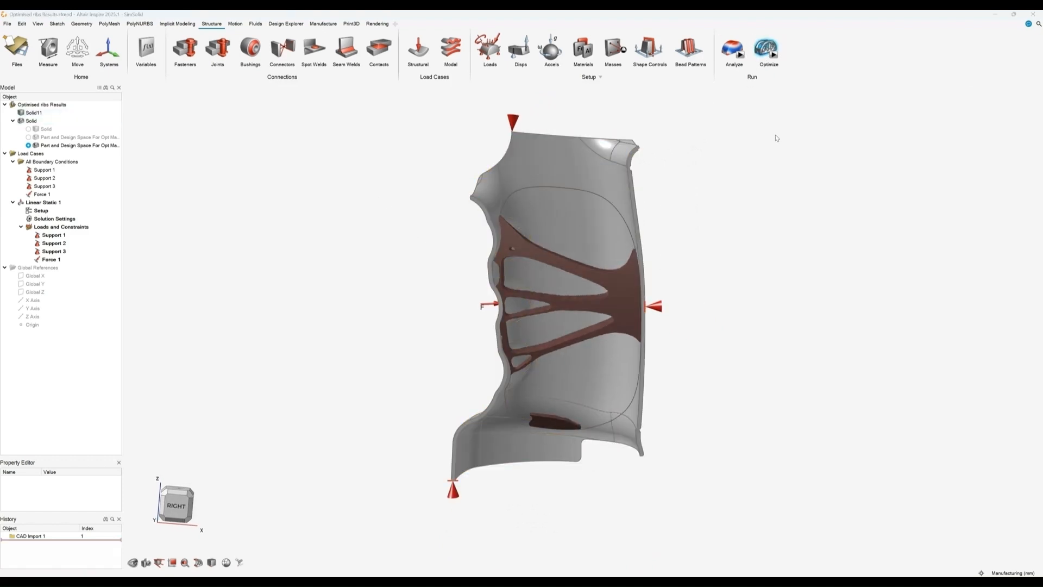
middle_drag(767, 212, 808, 173)
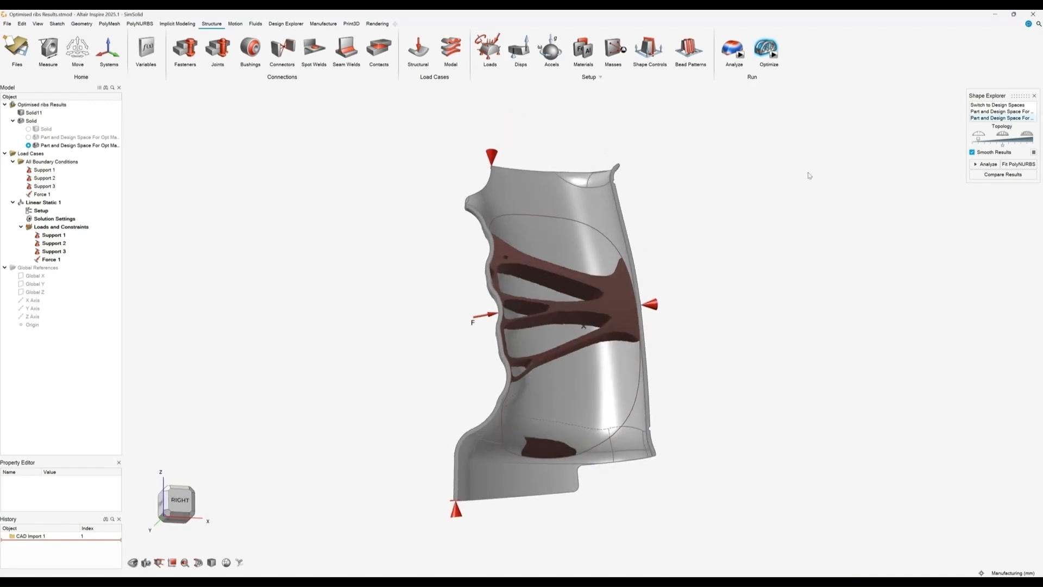
right_drag(608, 330, 544, 349)
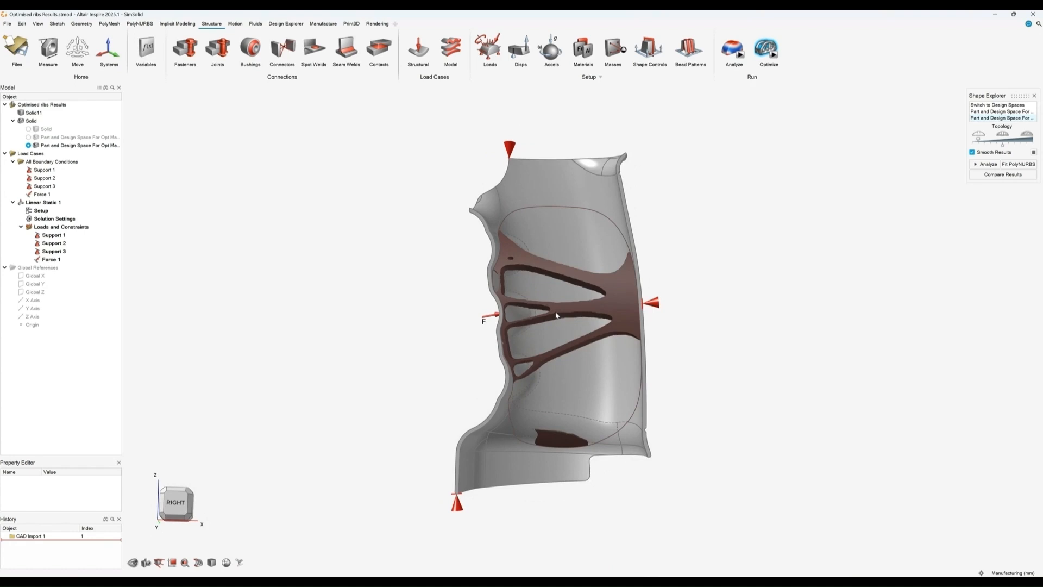
click(980, 141)
click(1001, 143)
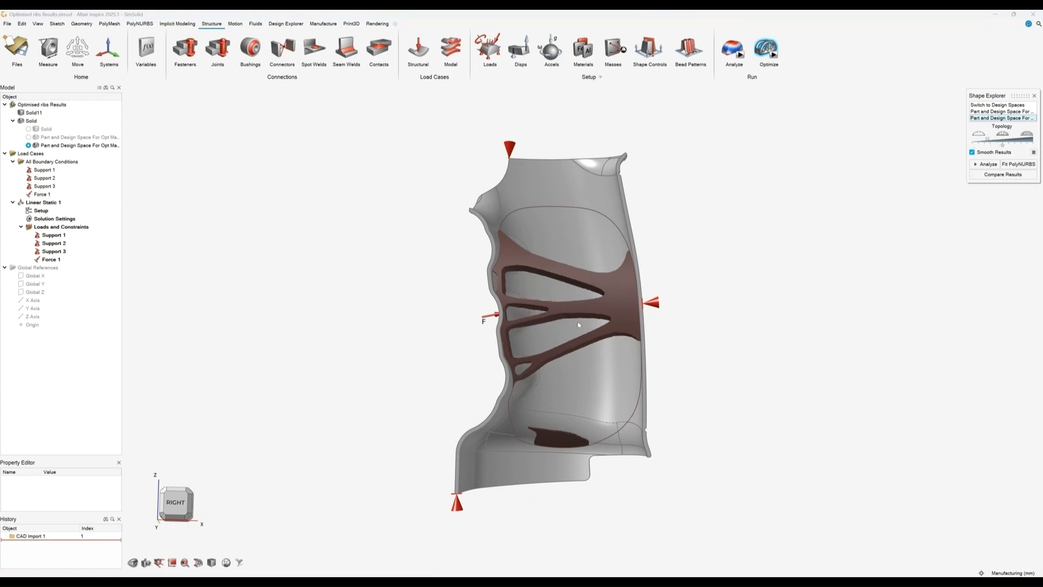
mouse_move(782, 47)
click(82, 24)
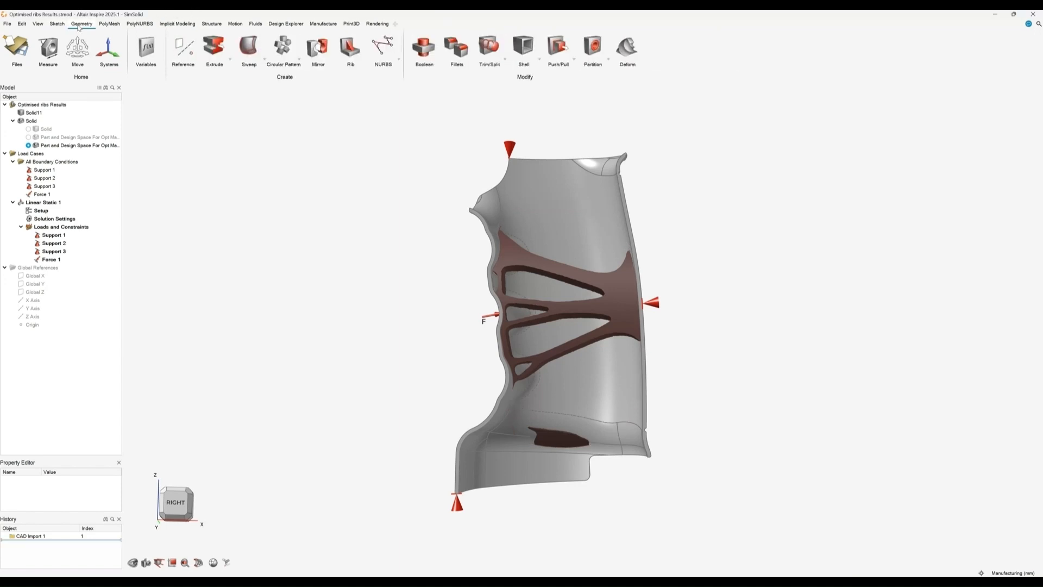
click(211, 25)
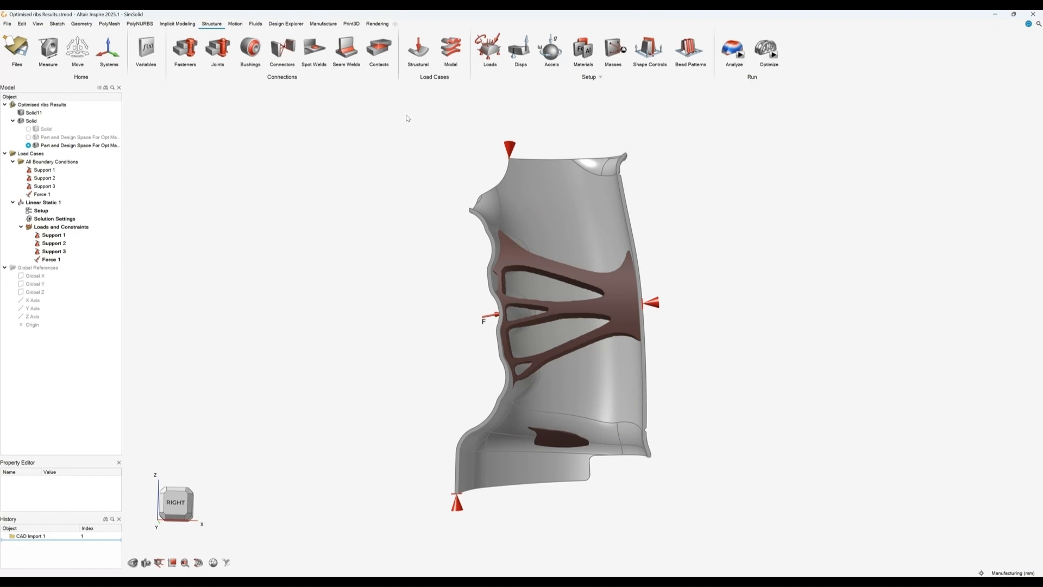
Step: Open the recent file New Ribs FEA TEST.stmod without saving the current model
click(7, 23)
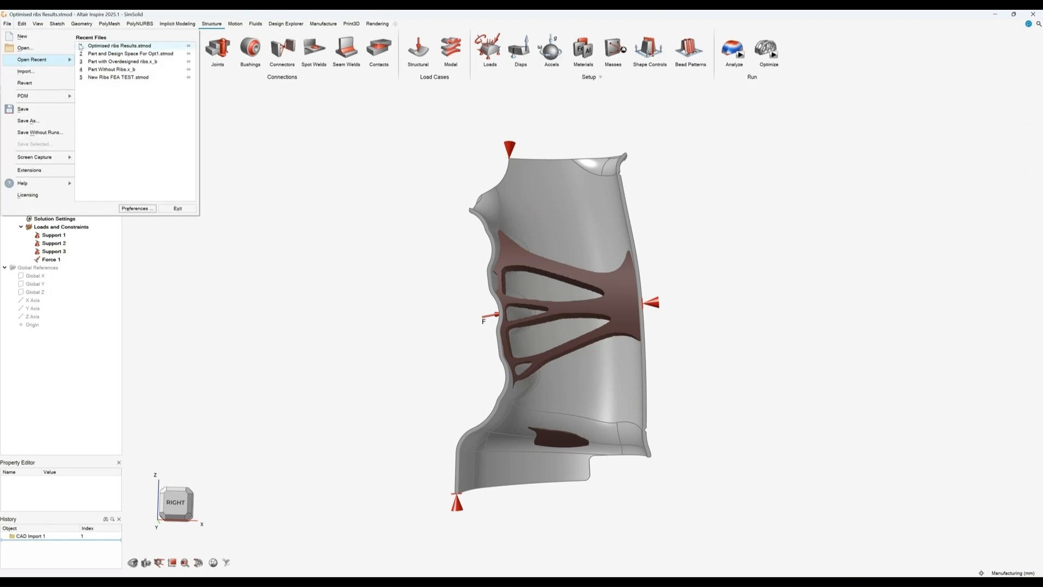
click(111, 77)
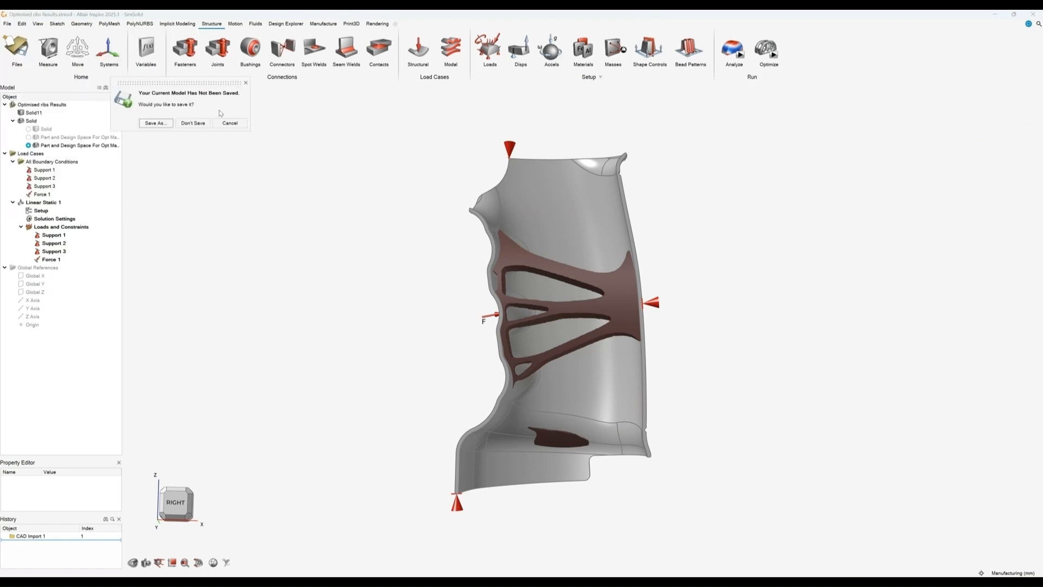
click(193, 123)
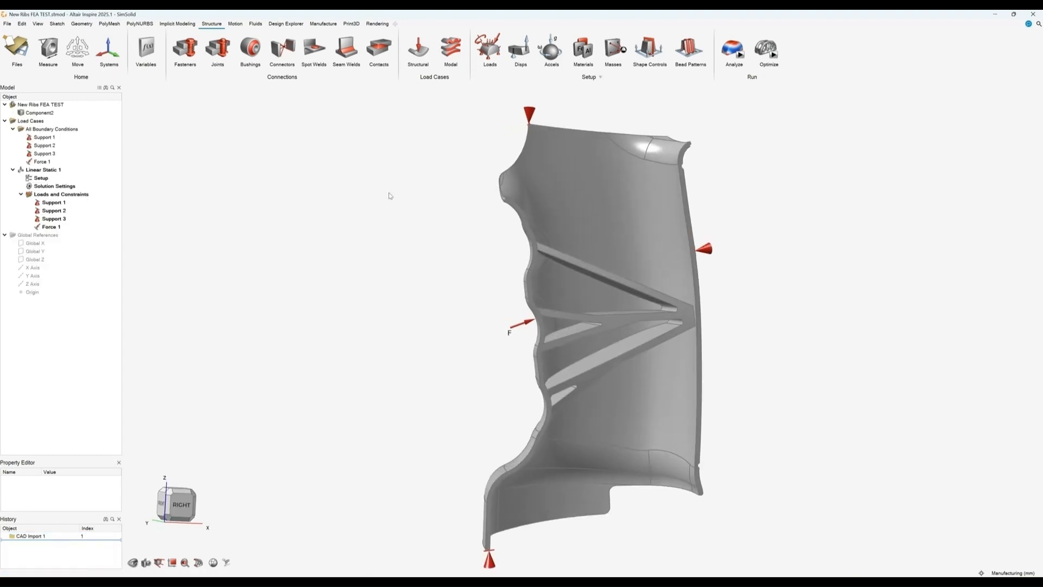
Step: Orbit and zoom around the ribbed grip and review its part material assignment
middle_drag(384, 237, 354, 199)
mouse_move(431, 244)
middle_down()
mouse_move(426, 291)
mouse_move(519, 295)
mouse_move(443, 245)
mouse_move(349, 219)
mouse_move(422, 282)
mouse_move(447, 321)
mouse_move(400, 228)
mouse_move(440, 322)
mouse_move(470, 308)
middle_up()
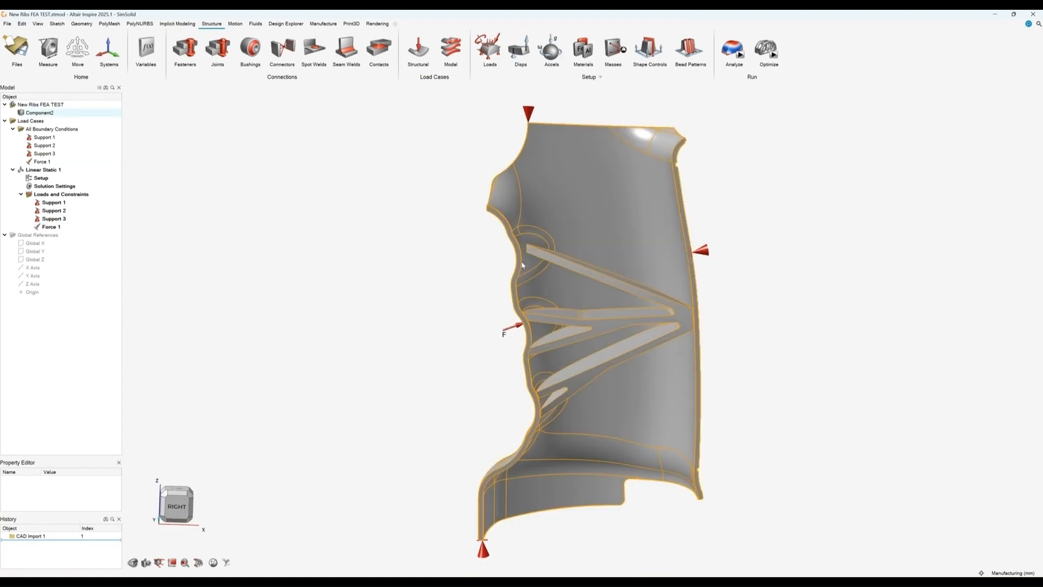
middle_drag(398, 214, 361, 203)
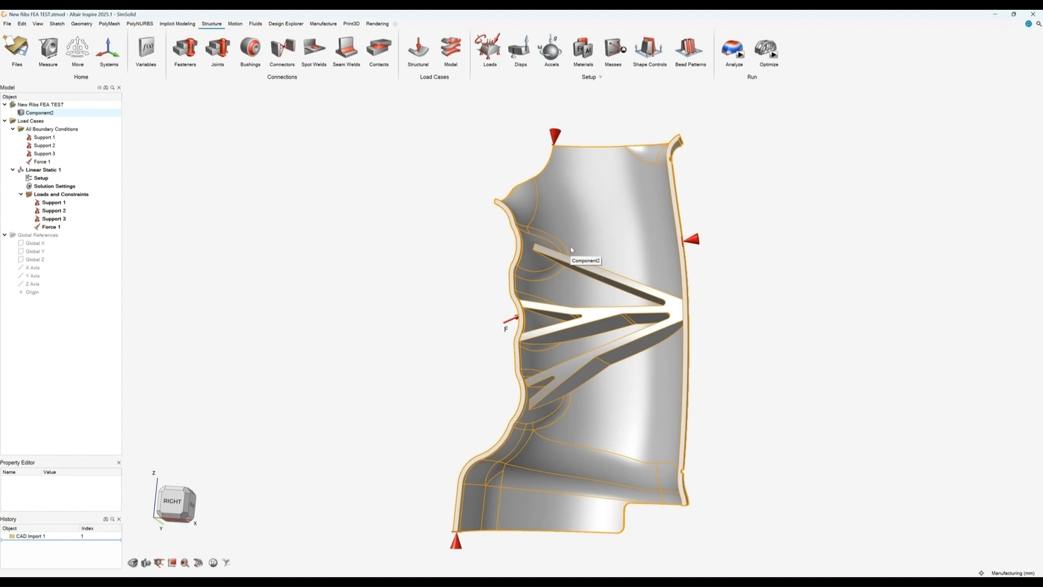
scroll(437, 236, down, 2)
middle_drag(429, 240, 477, 283)
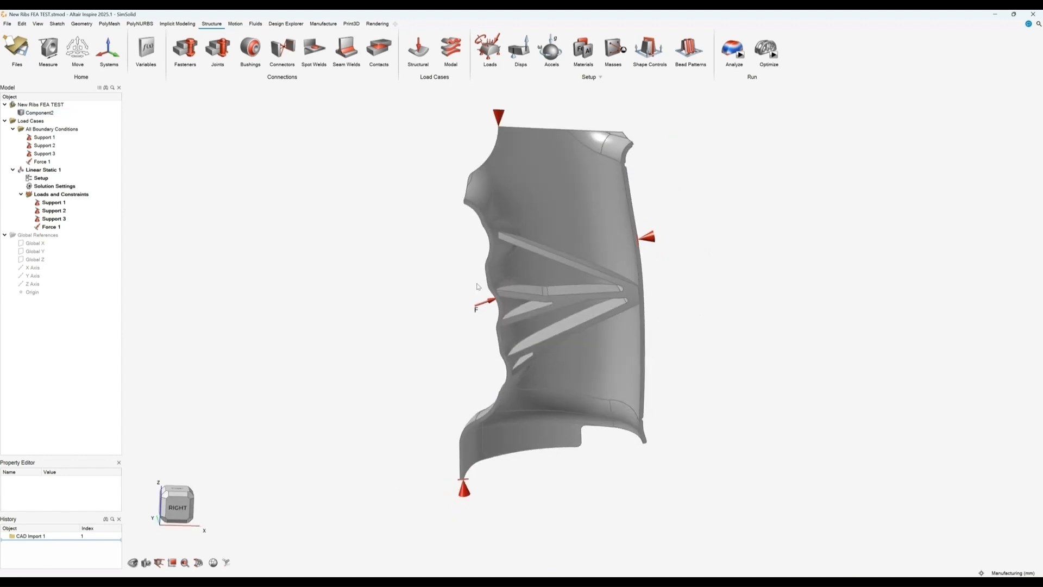
middle_drag(493, 181, 514, 165)
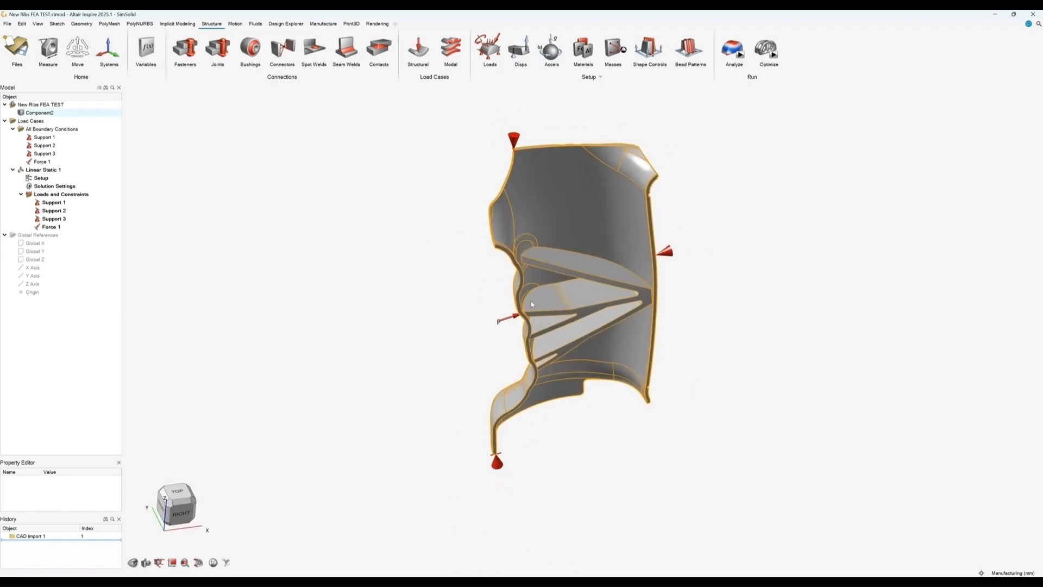
click(589, 52)
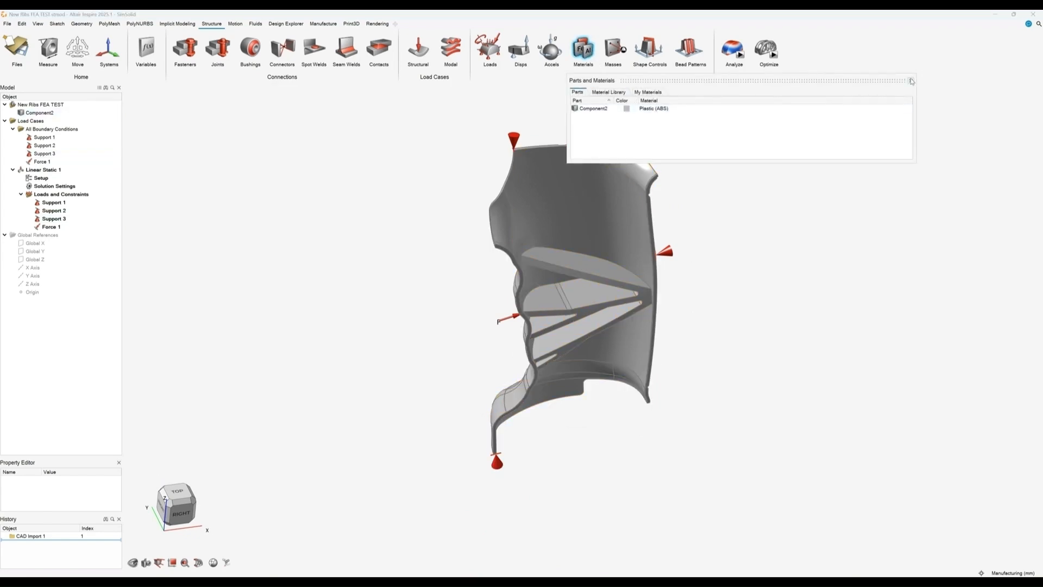
click(910, 81)
Step: Run a SimSolid analysis of the ribbed grip model
click(513, 318)
double_click(512, 318)
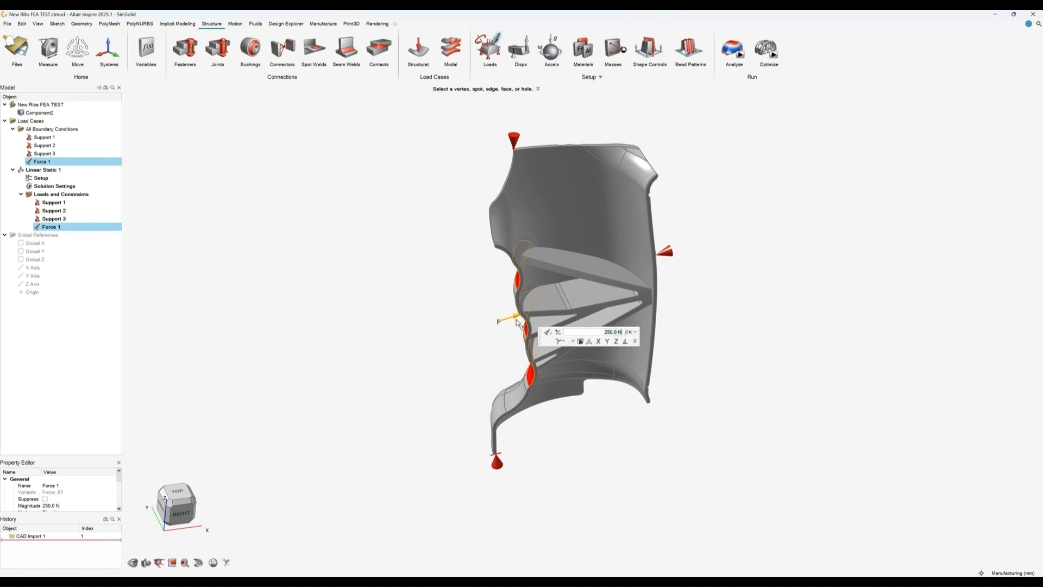
right_drag(754, 281, 729, 375)
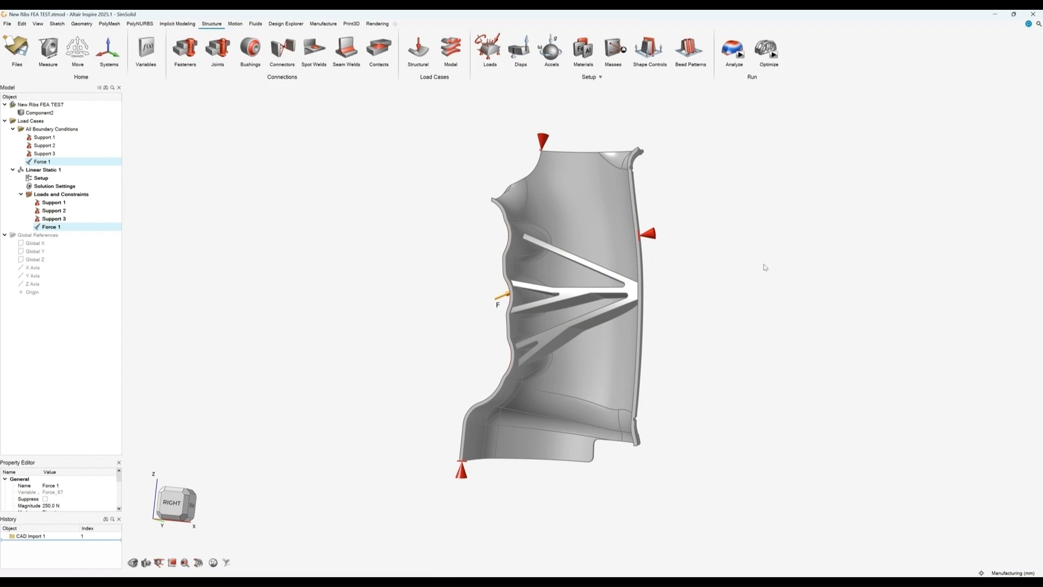
right_drag(652, 298, 678, 280)
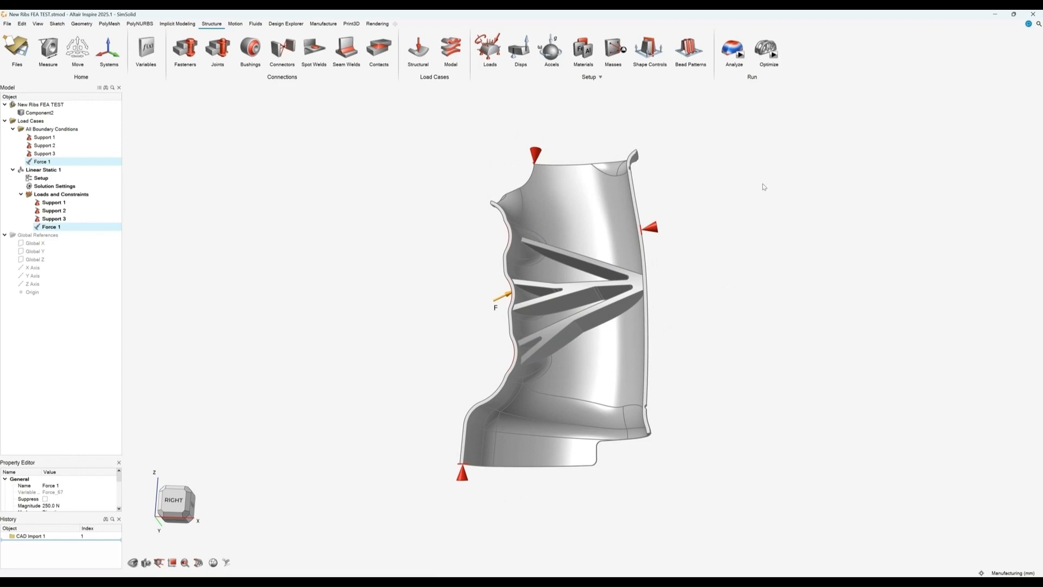
click(741, 65)
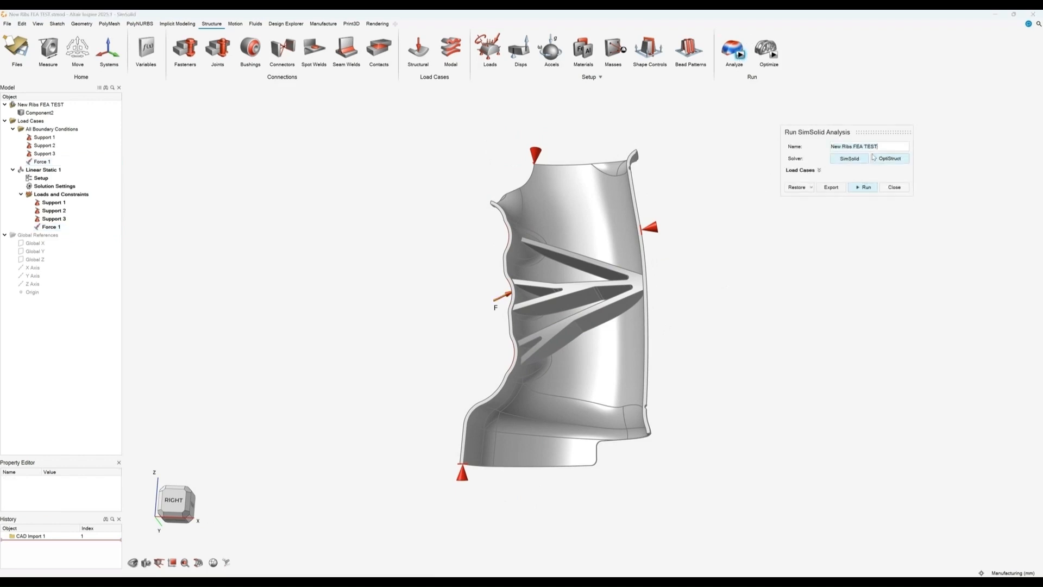
click(865, 187)
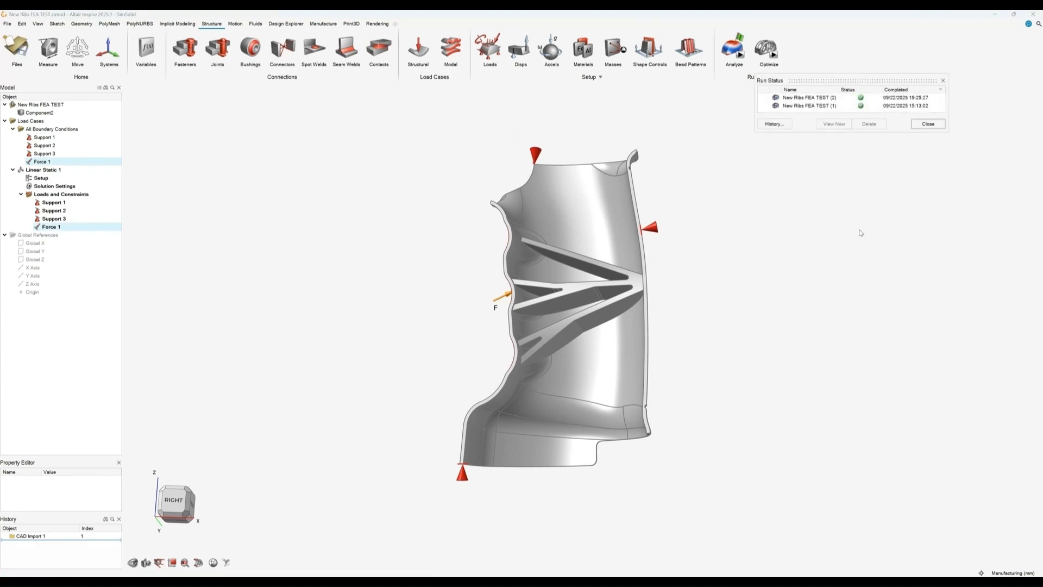
Step: Open the new run's displacement results and orbit to examine them
click(740, 37)
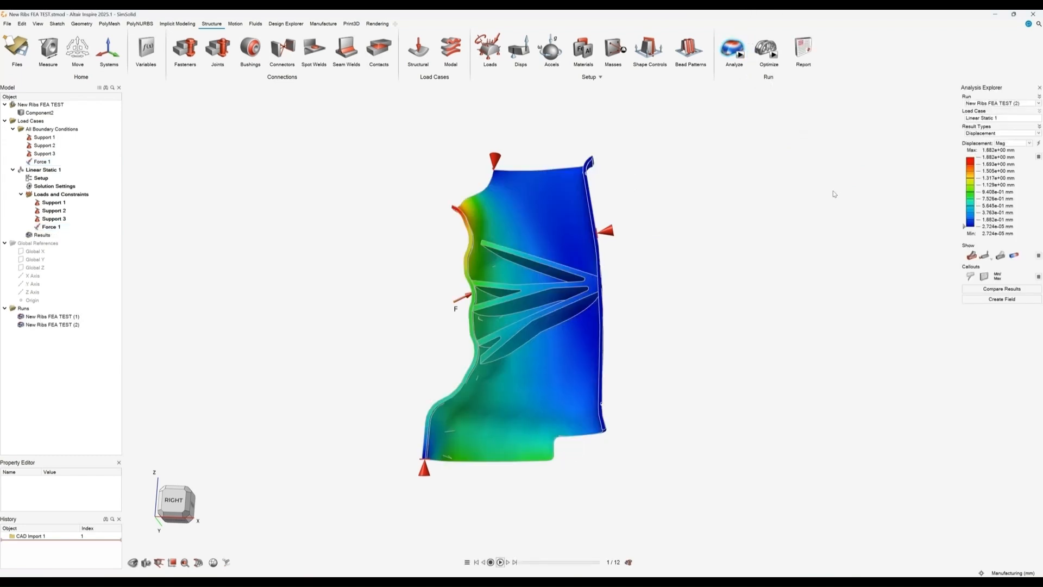
right_drag(666, 286, 774, 254)
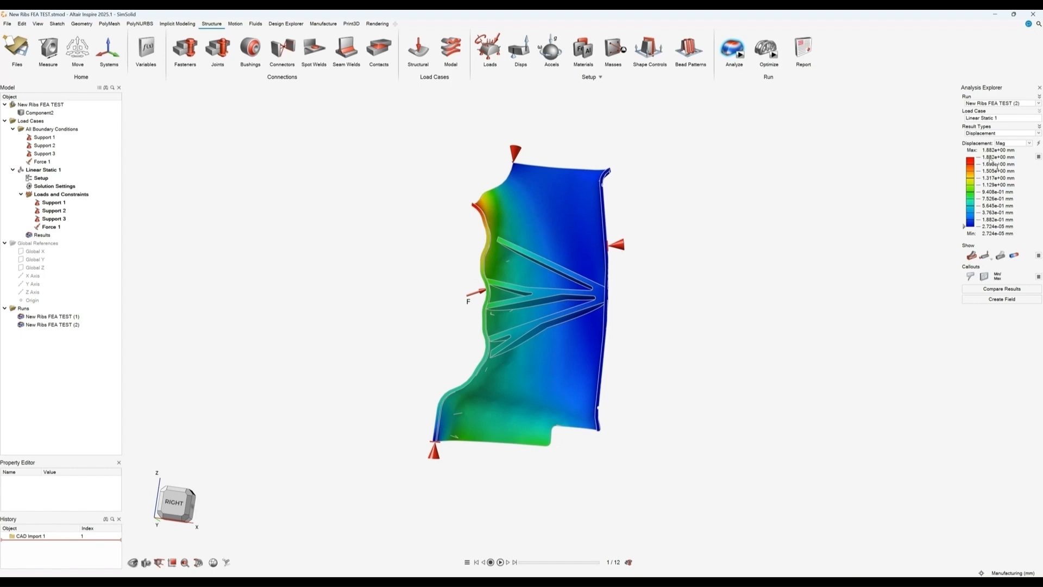
right_drag(734, 265, 630, 250)
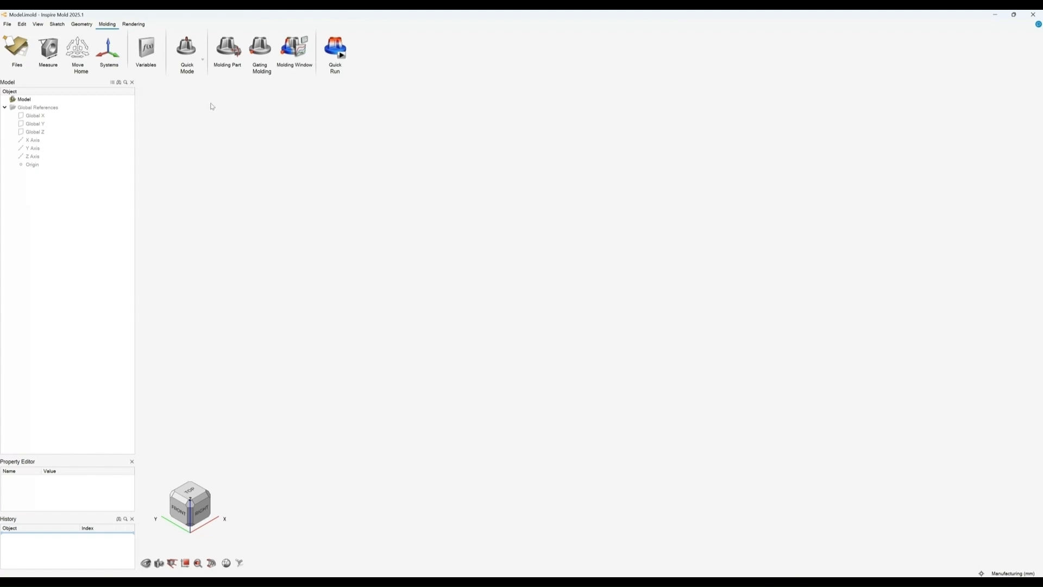
Step: Switch to Inspire Mold and toggle the mode to Advanced and back to Quick
click(204, 62)
click(186, 123)
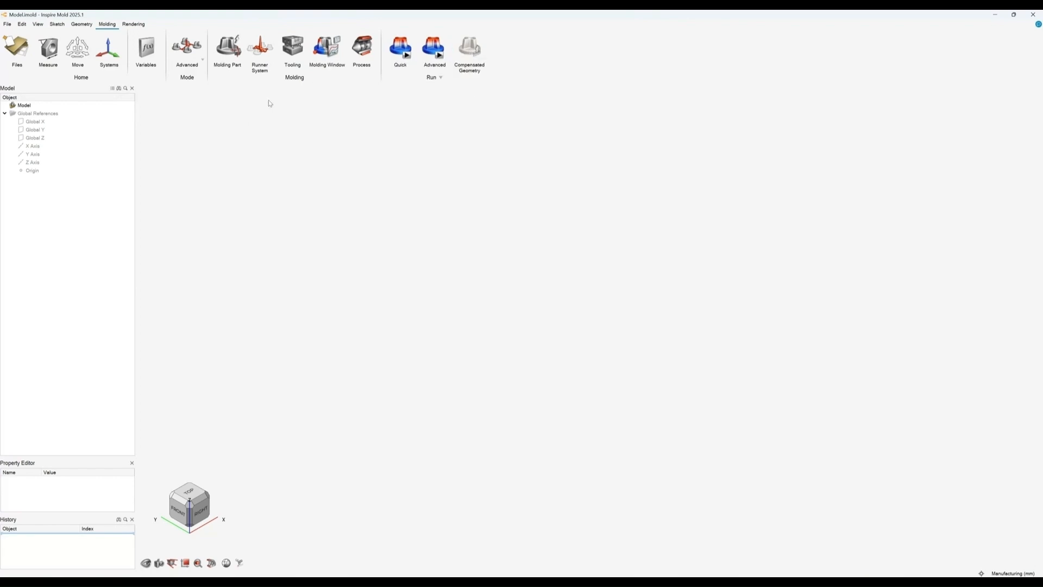
click(203, 59)
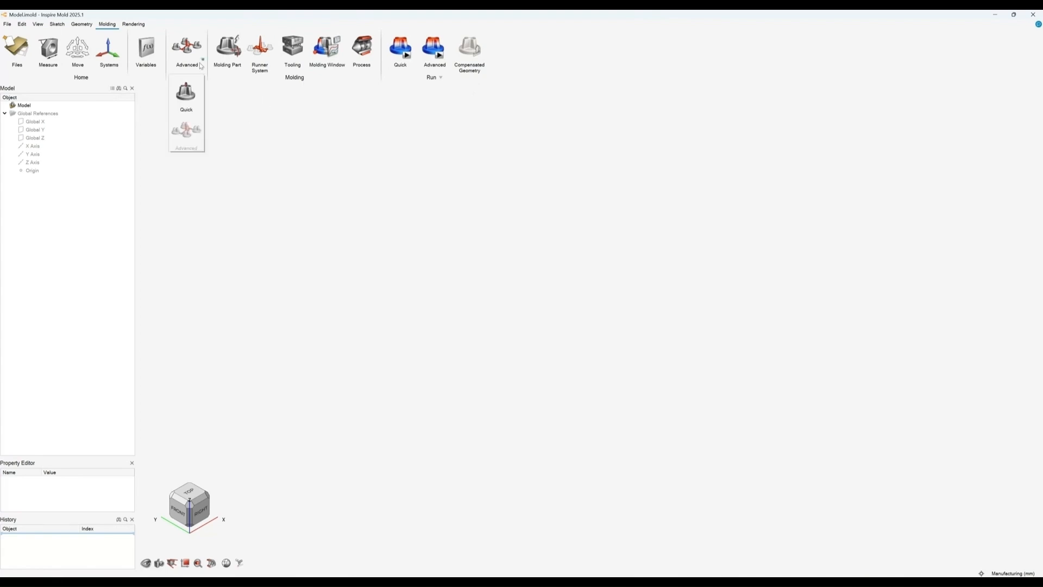
click(186, 102)
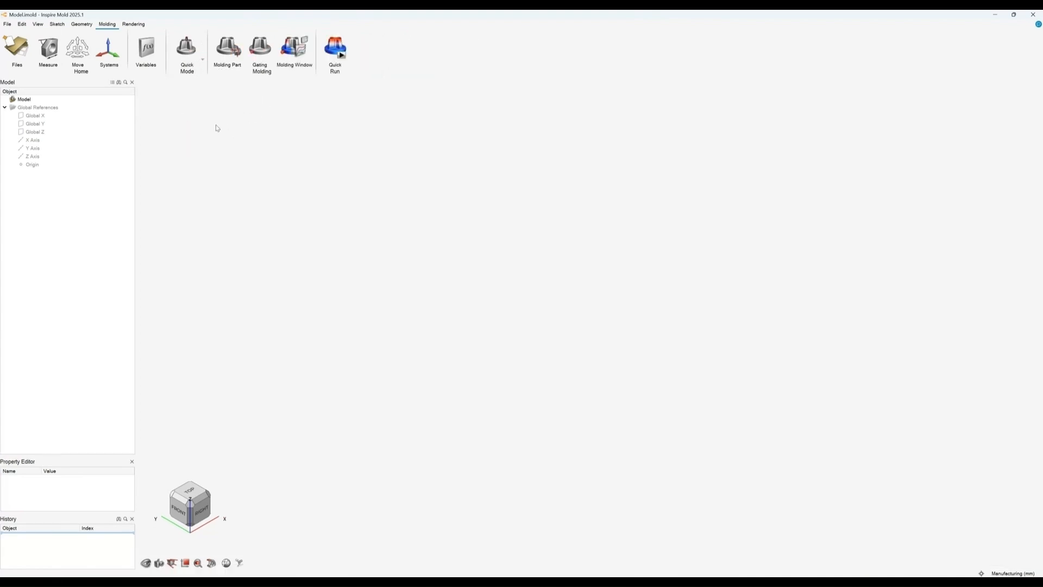
Step: Open the recent file Part for Inspire Mold.x_b and orient the grip in view
click(7, 24)
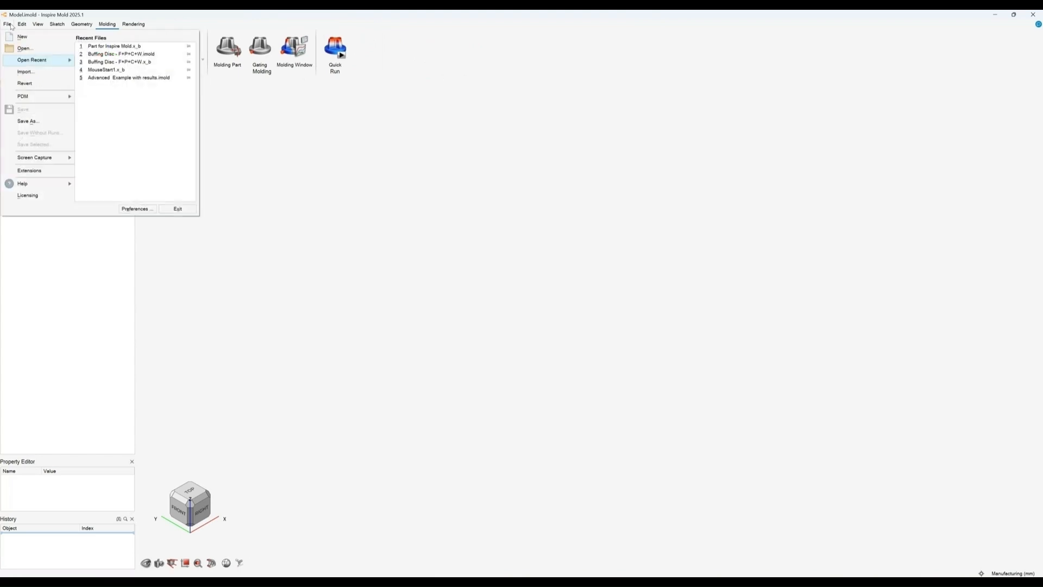
click(101, 47)
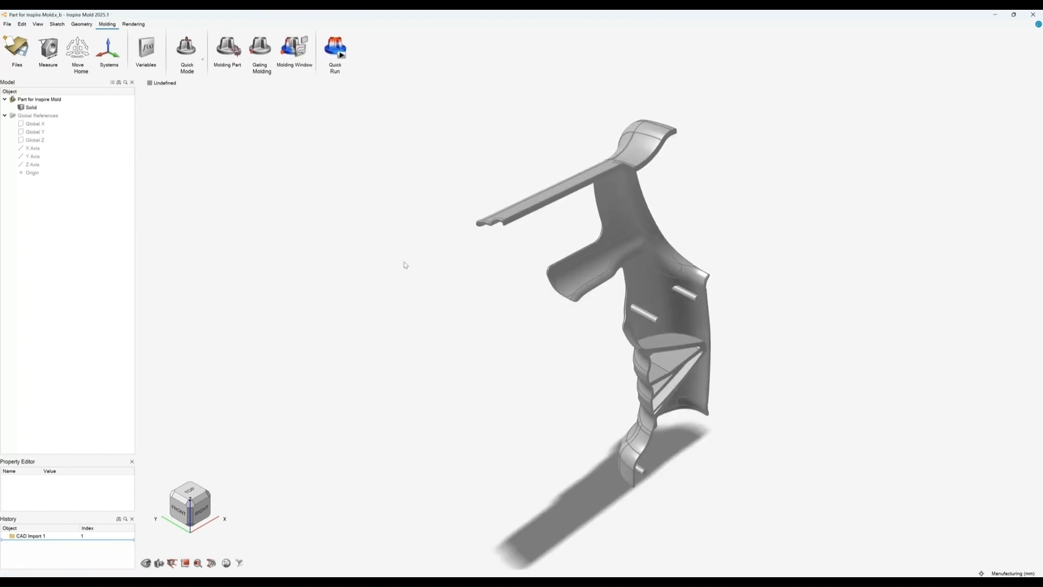
middle_drag(404, 262, 331, 236)
scroll(331, 236, down, 2)
middle_drag(485, 329, 554, 341)
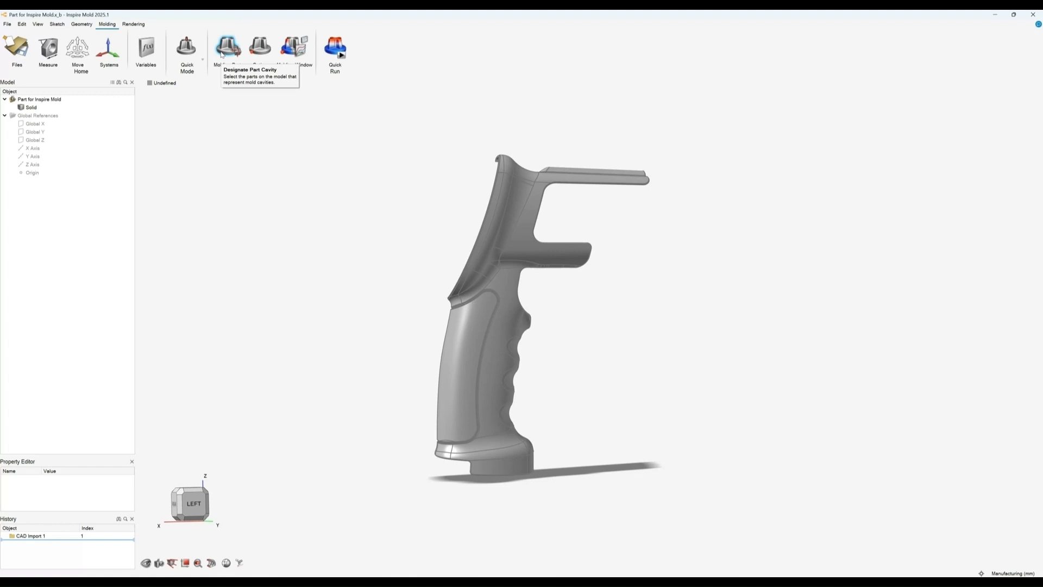
Step: Designate the grip as the molding part and set its material to PA6 with the PA6+GF15_con grade
click(226, 49)
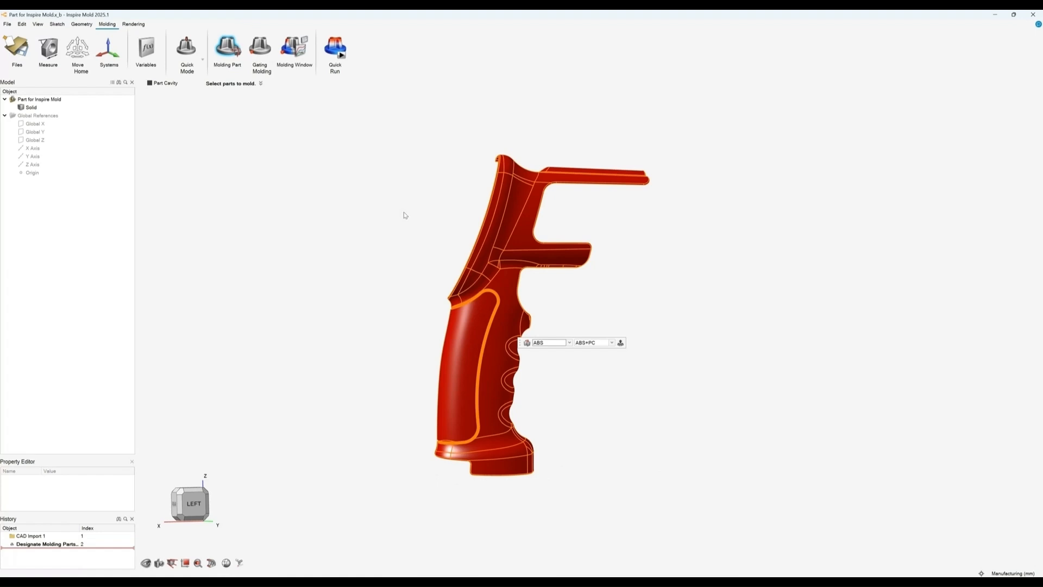
click(565, 343)
scroll(560, 369, down, 3)
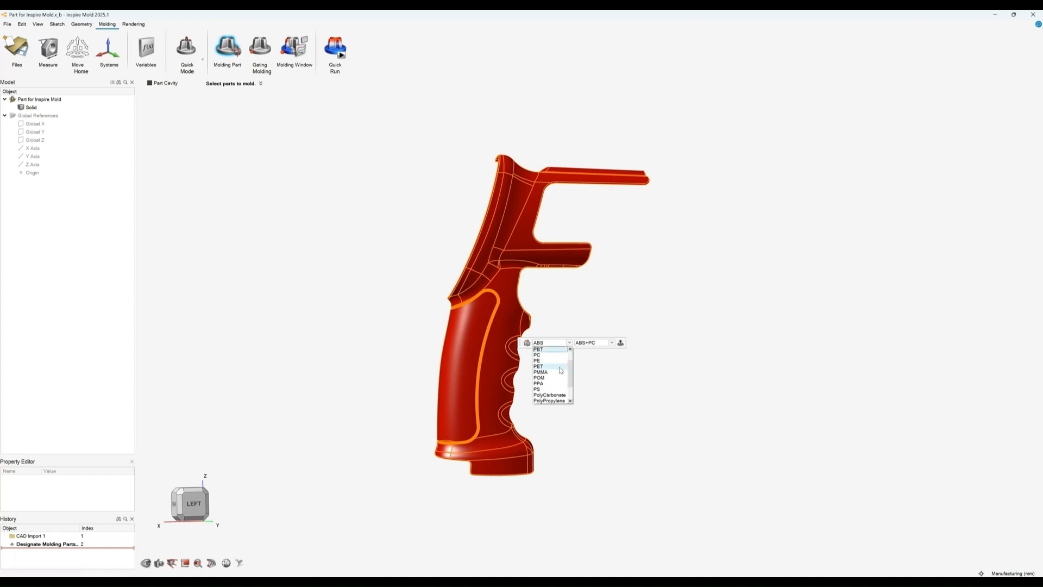
scroll(559, 367, up, 2)
click(549, 362)
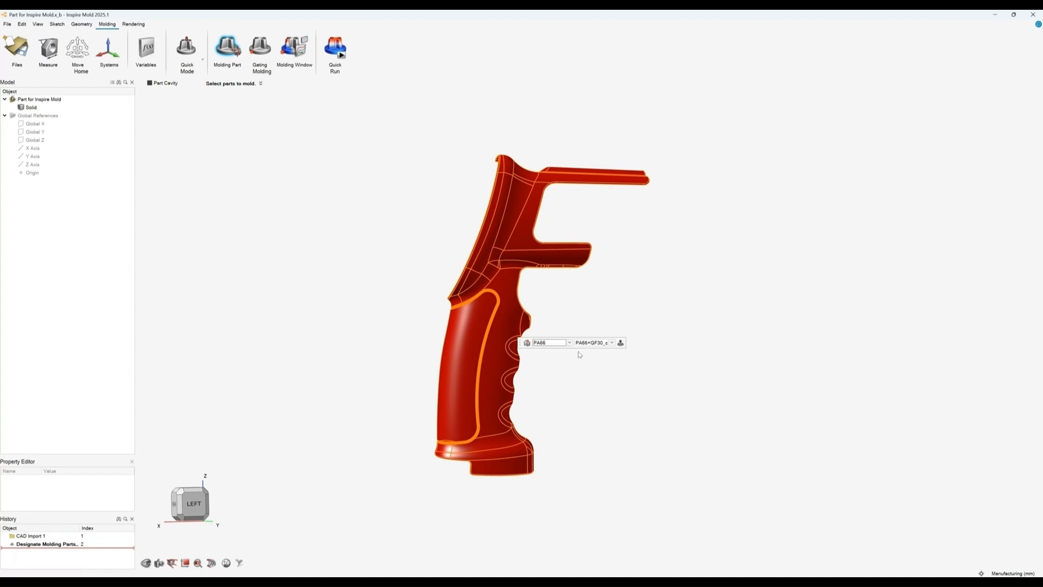
click(592, 343)
click(556, 345)
click(555, 355)
click(585, 345)
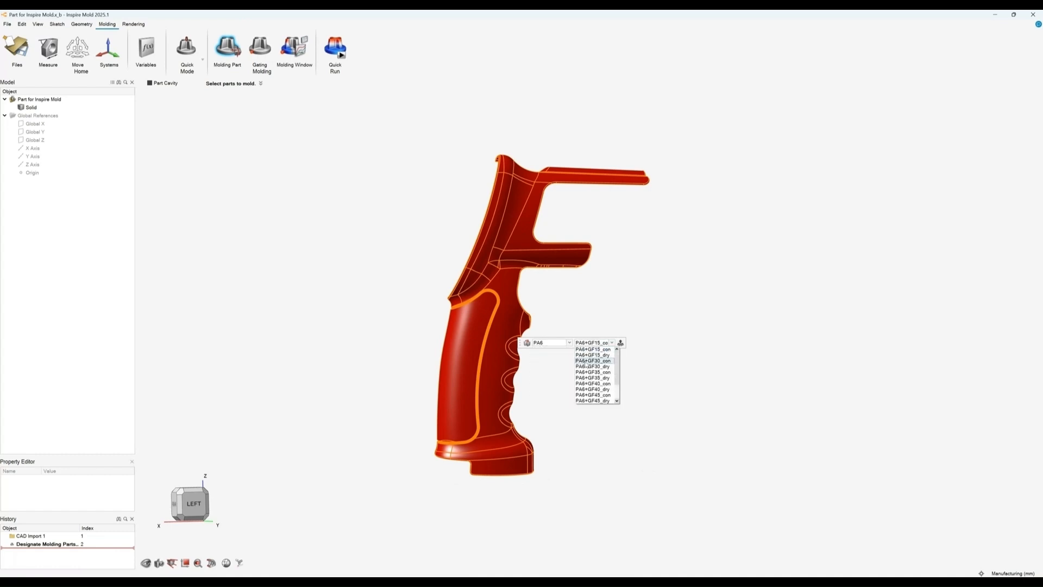
click(568, 343)
click(566, 346)
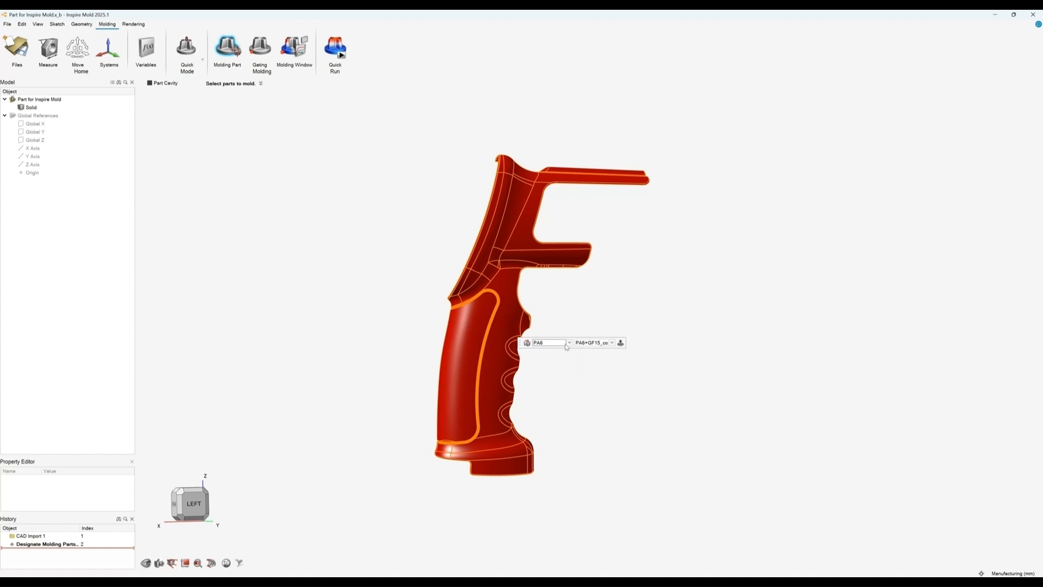
Step: Open the material properties and review the Thermal, Rheological, Mechanical, PVT and Fiber Info data for PA6+GF15_con
click(526, 343)
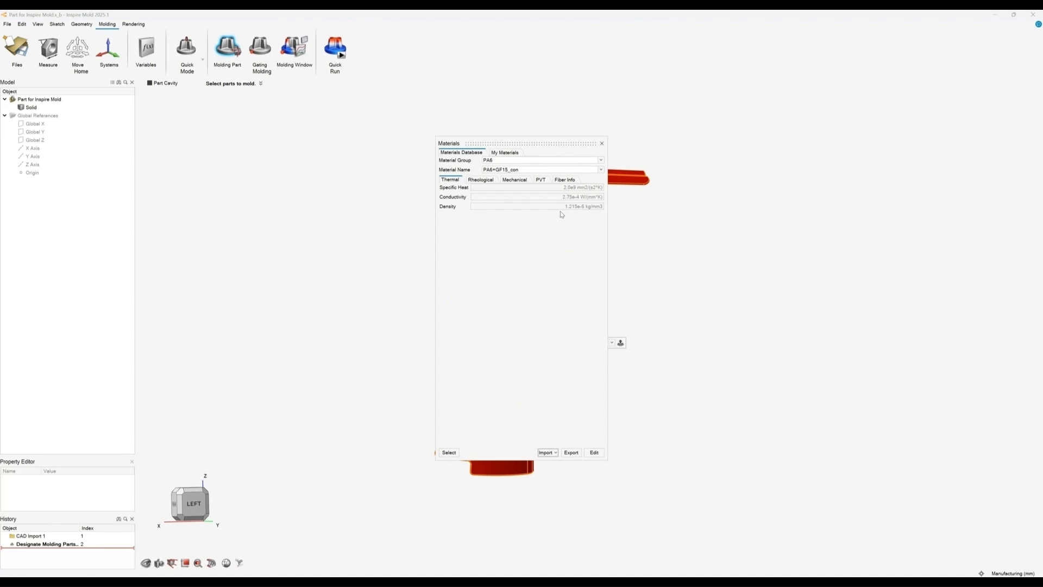
click(481, 180)
click(514, 180)
click(540, 179)
click(564, 180)
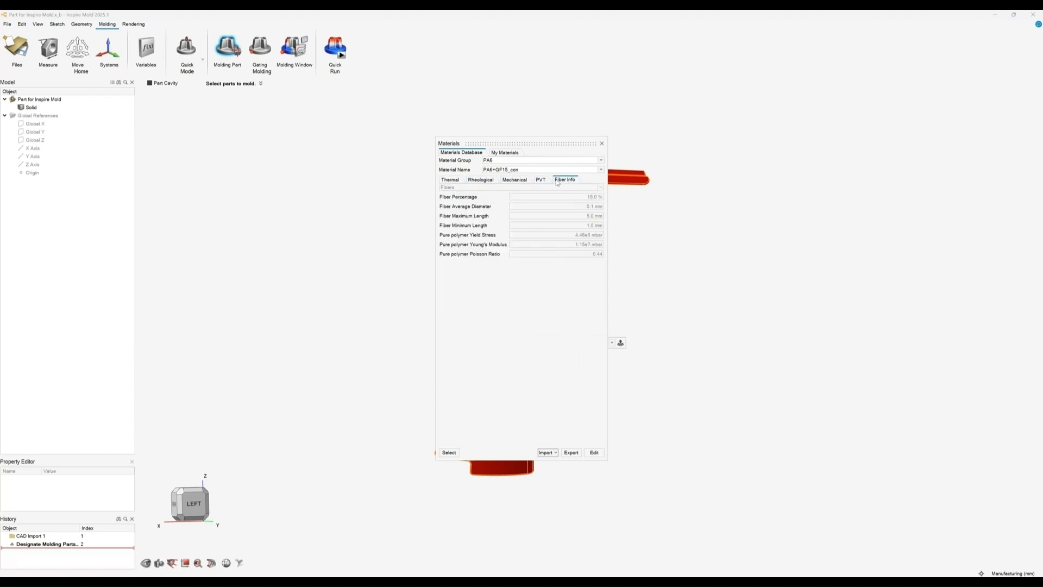
click(540, 180)
click(563, 180)
click(520, 181)
click(481, 180)
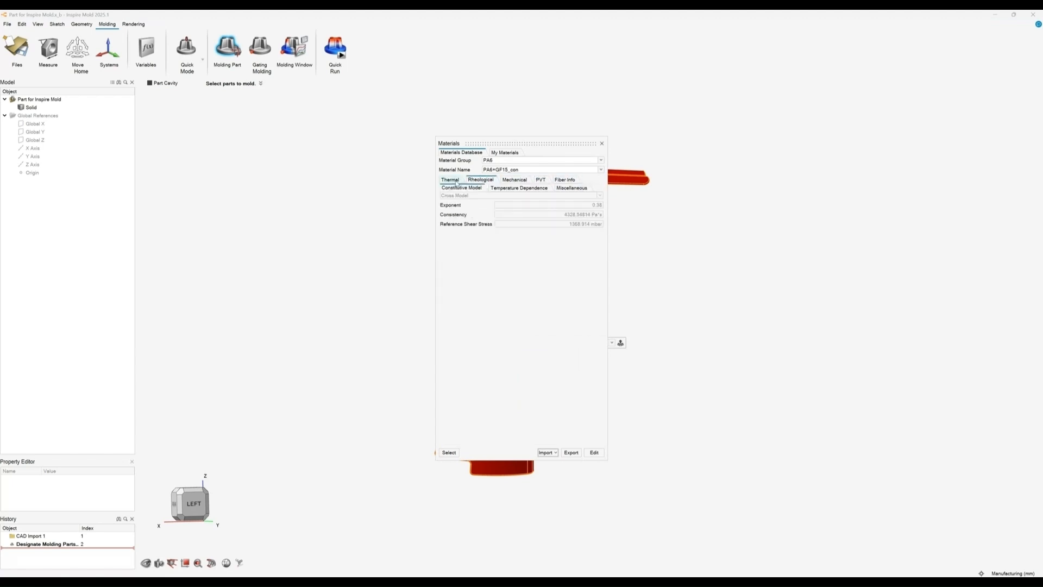
click(450, 180)
click(601, 143)
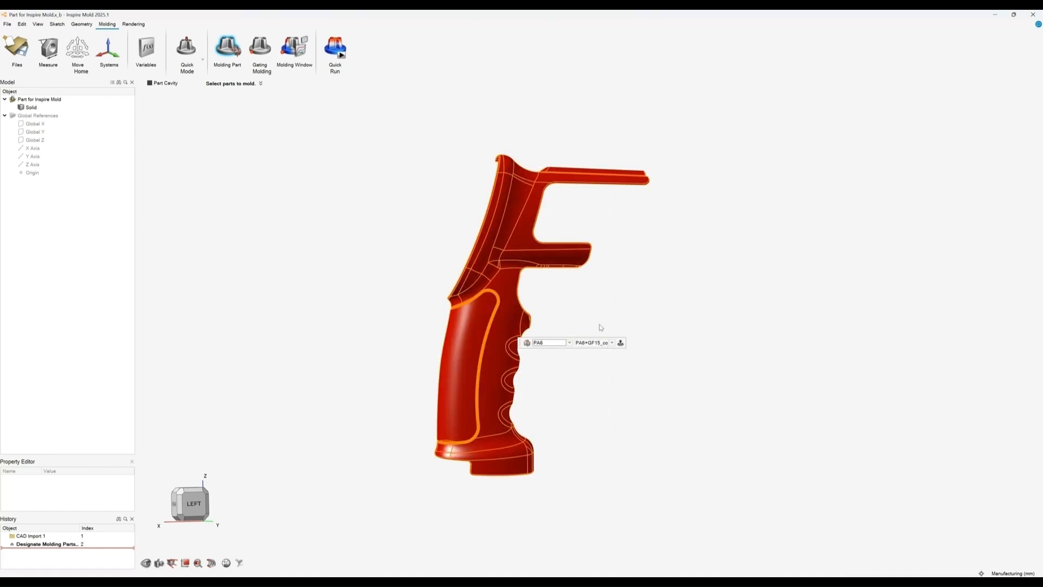
Step: Reconfirm the PA6 material and PA6+GF15_con grade and finish the molding part designation
click(562, 344)
click(561, 349)
click(586, 343)
click(587, 355)
right_click(636, 309)
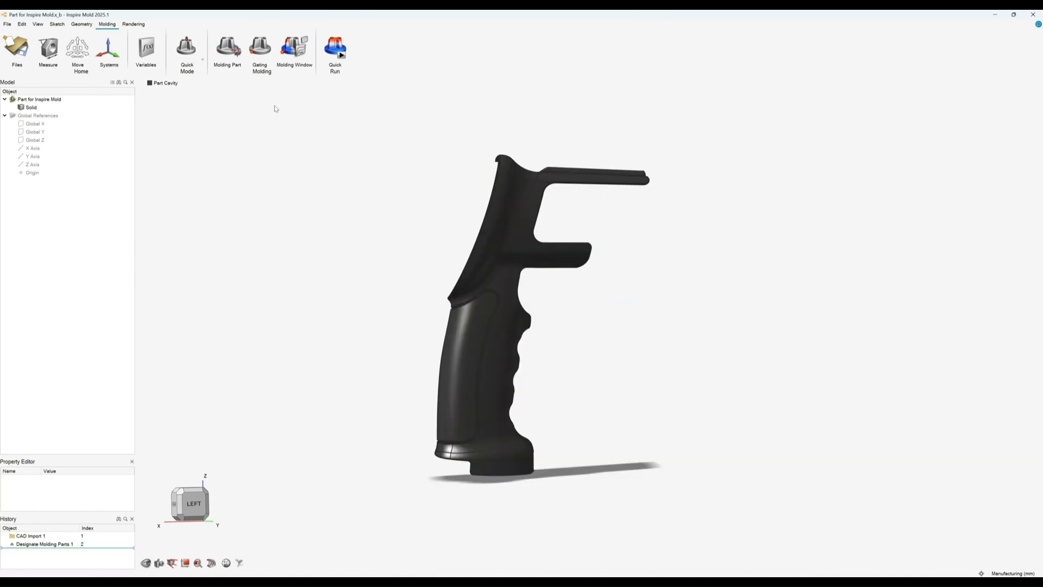
Step: Define the mold opening direction by selecting the grip's side face and inspect the demolding safety colours
click(237, 51)
mouse_move(335, 191)
right_down()
mouse_move(328, 158)
mouse_move(365, 163)
mouse_move(360, 218)
mouse_move(414, 221)
mouse_move(335, 177)
right_up()
right_drag(389, 296, 388, 325)
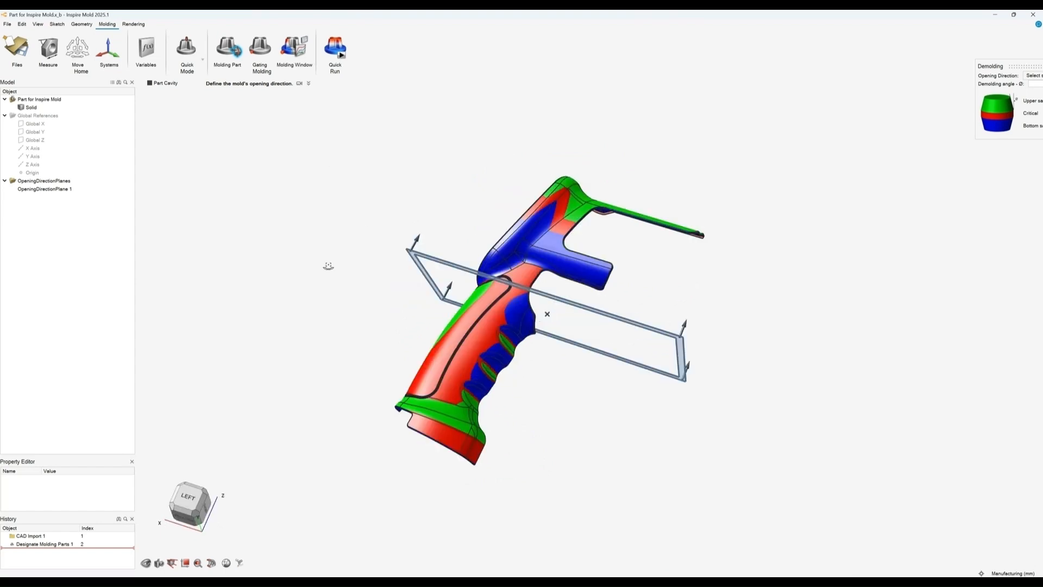
click(461, 324)
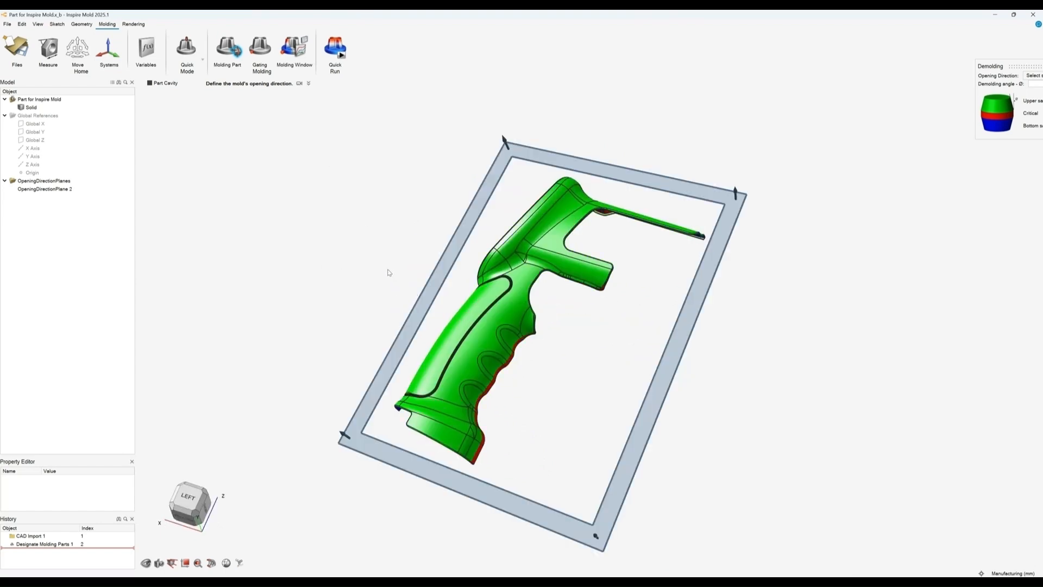
right_drag(384, 266, 398, 229)
drag(997, 65, 769, 81)
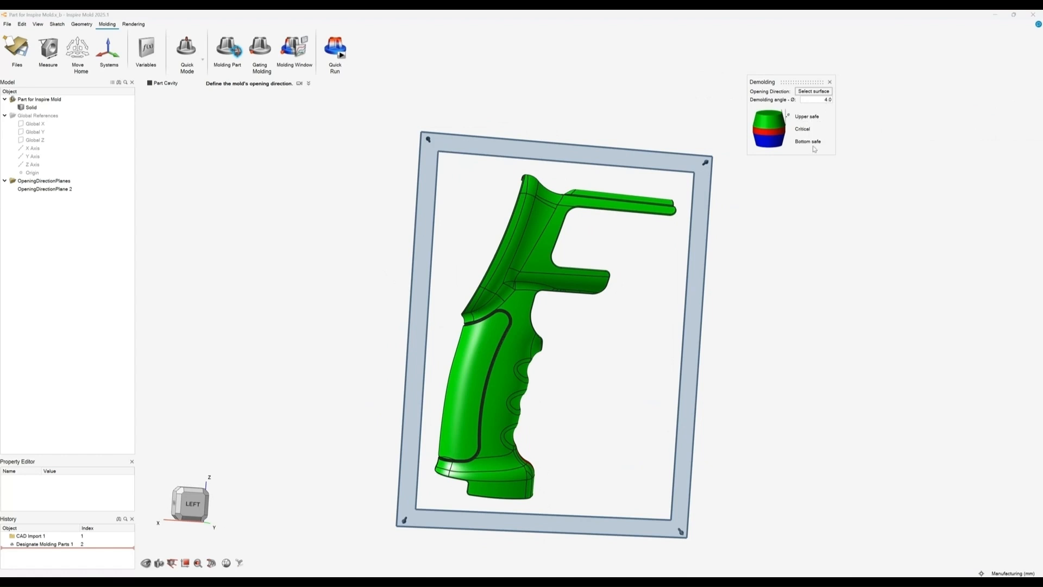
mouse_move(770, 258)
right_down()
mouse_move(731, 261)
mouse_move(728, 296)
mouse_move(723, 278)
mouse_move(759, 336)
mouse_move(747, 345)
mouse_move(333, 315)
mouse_move(450, 311)
right_up()
right_drag(516, 295, 473, 288)
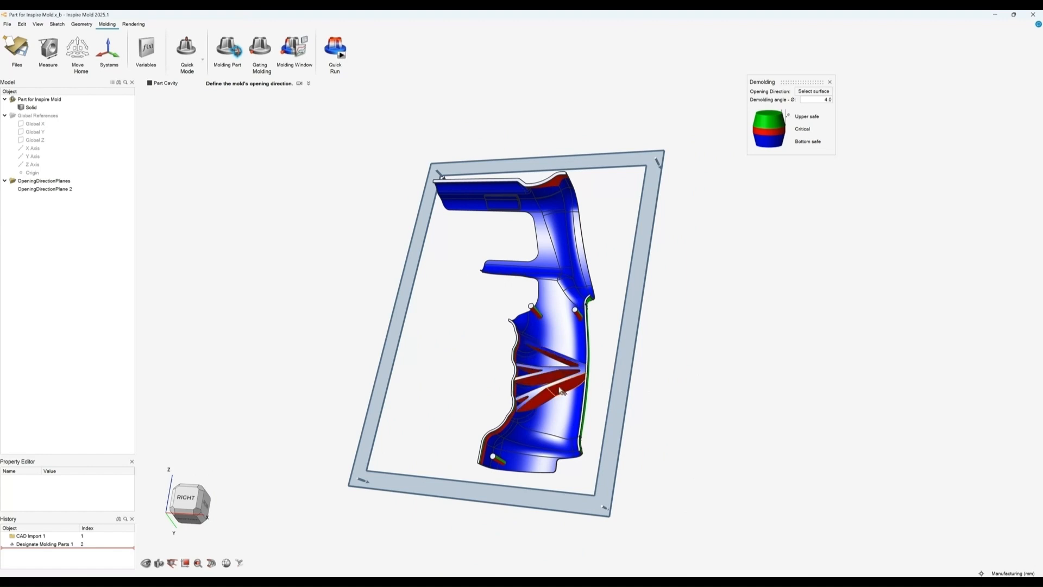
right_drag(563, 374, 589, 374)
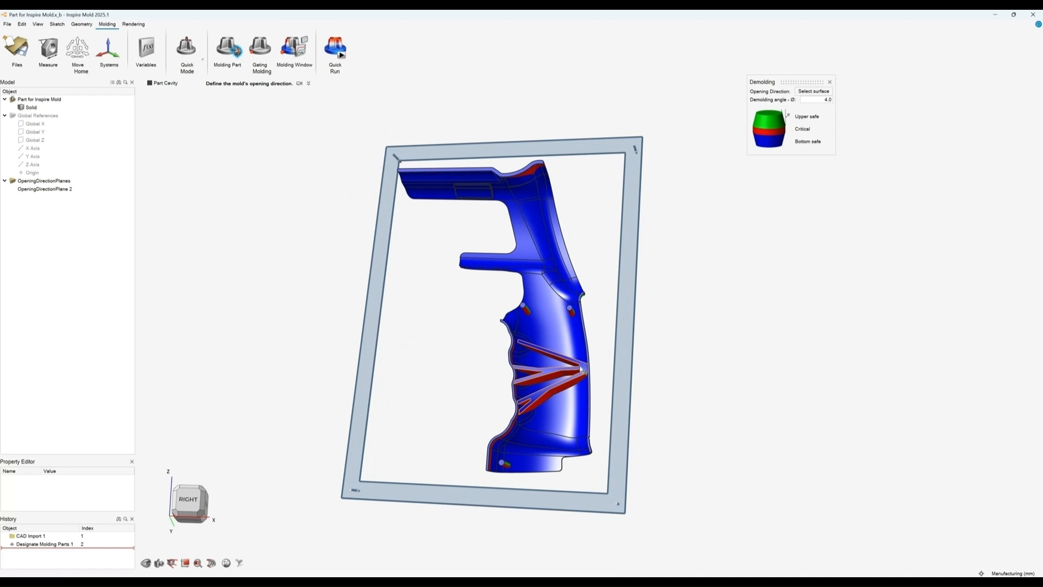
Step: Place three gates on the grip: at the top, the middle and the lower handle
click(263, 49)
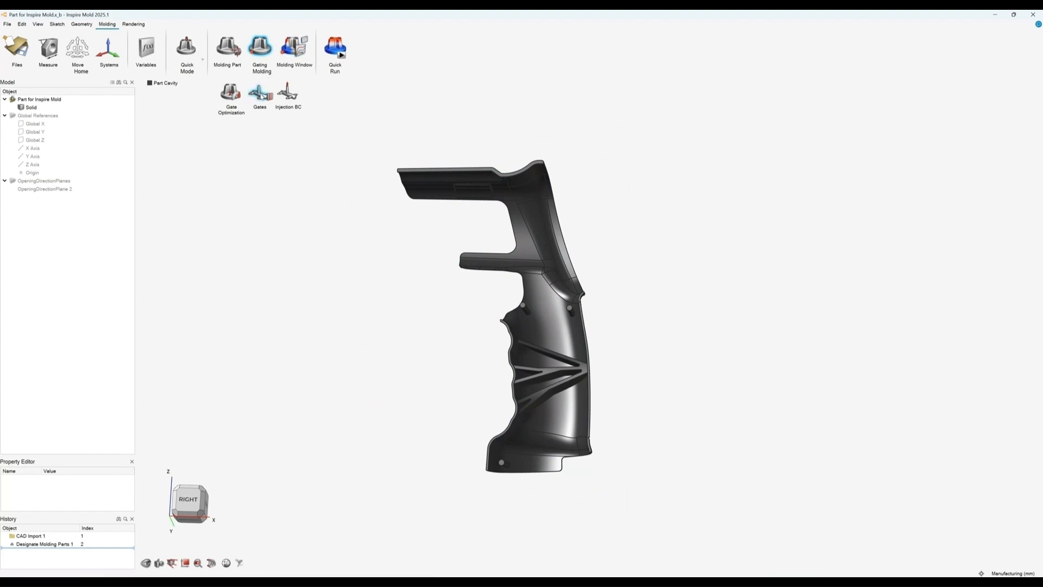
click(263, 95)
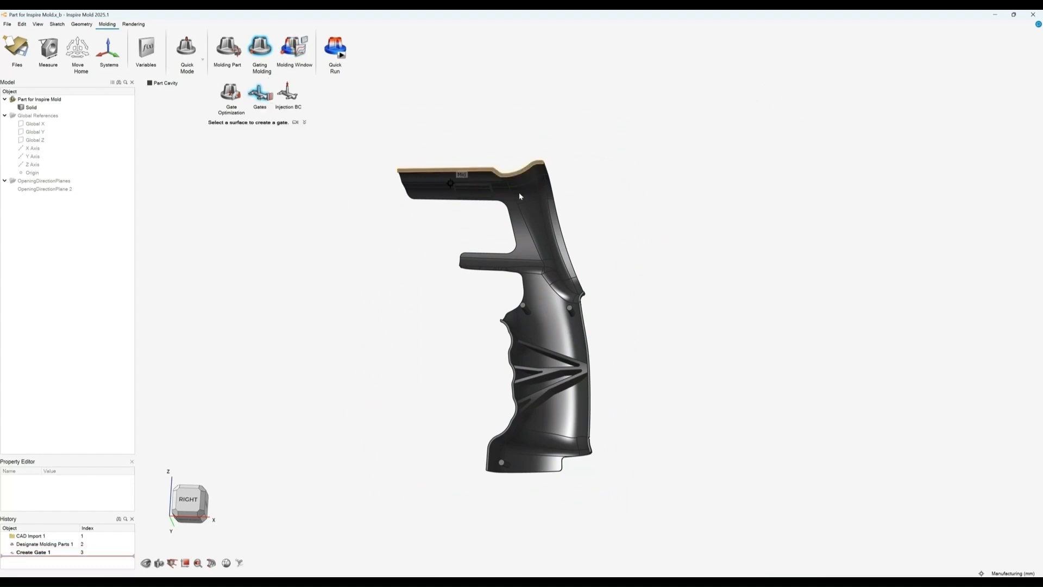
click(525, 193)
click(540, 297)
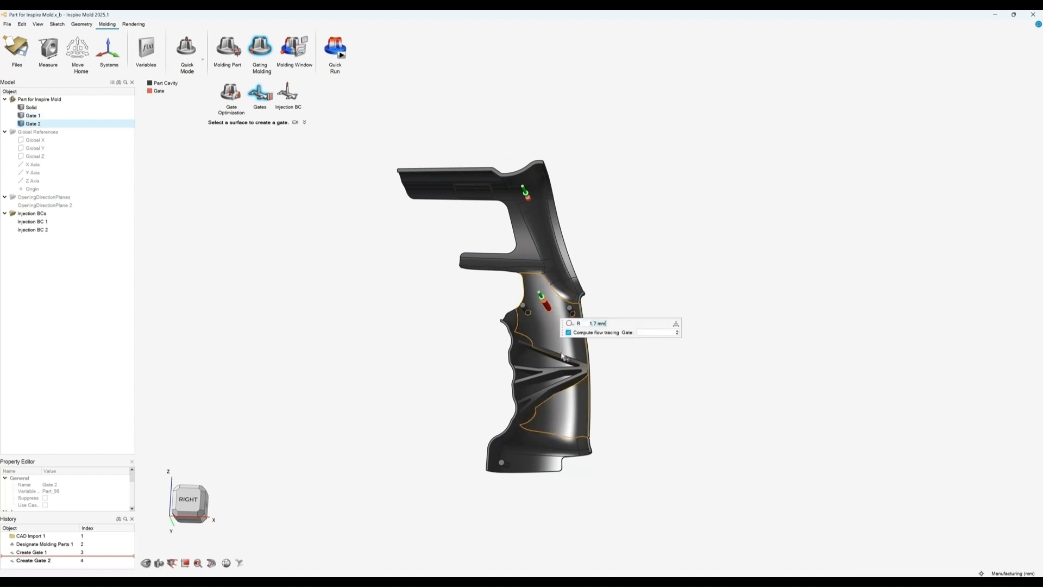
click(560, 407)
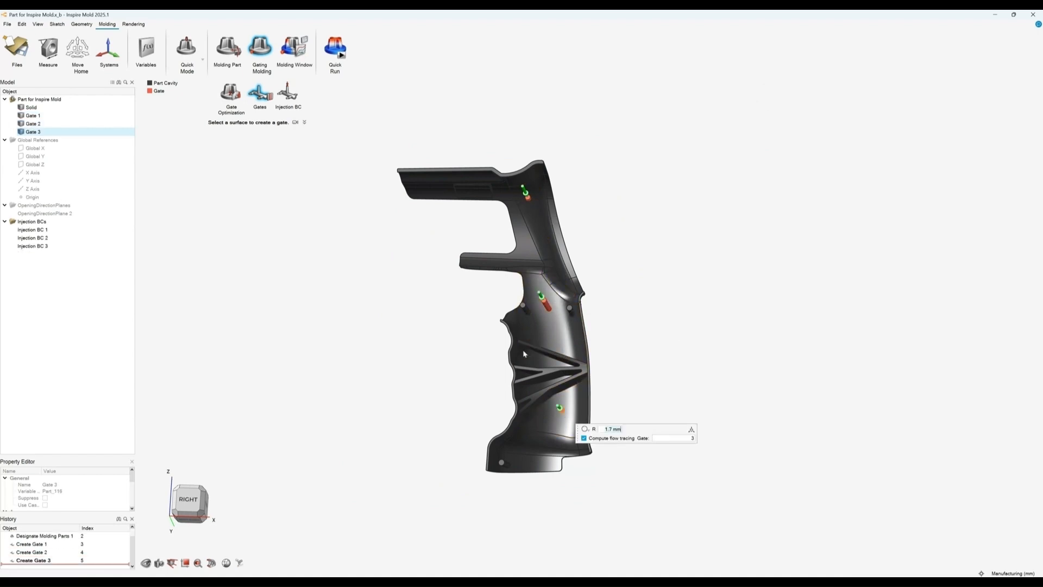
right_click(455, 311)
Step: Delete all three manually placed gates
click(546, 306)
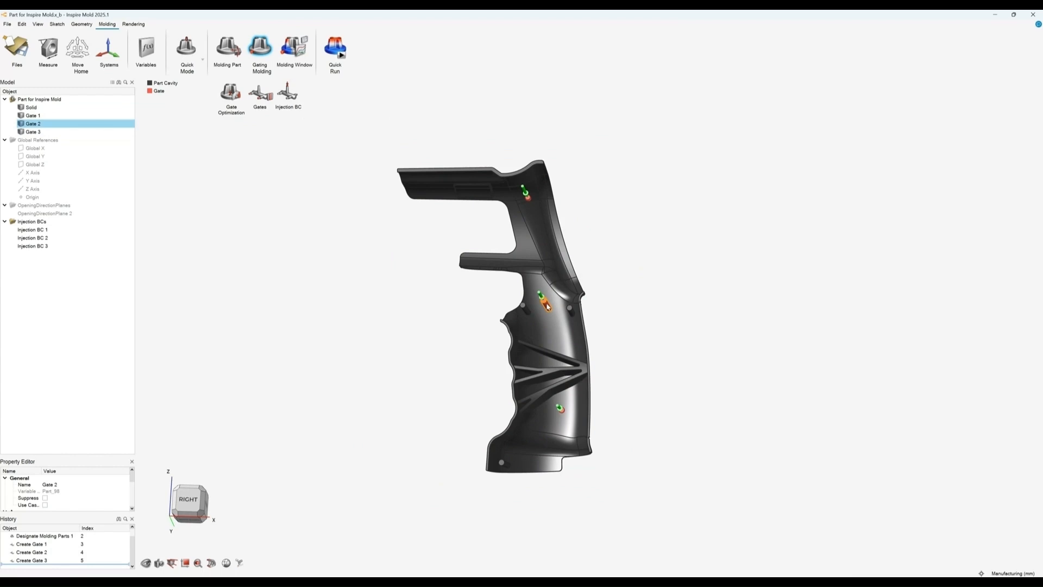
key(Delete)
click(525, 194)
key(Delete)
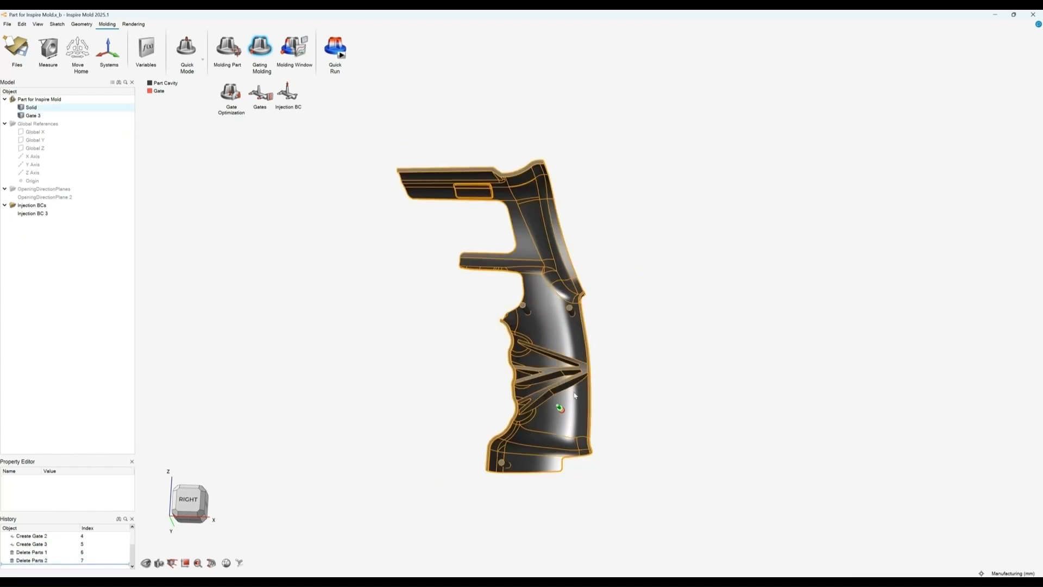
key(Delete)
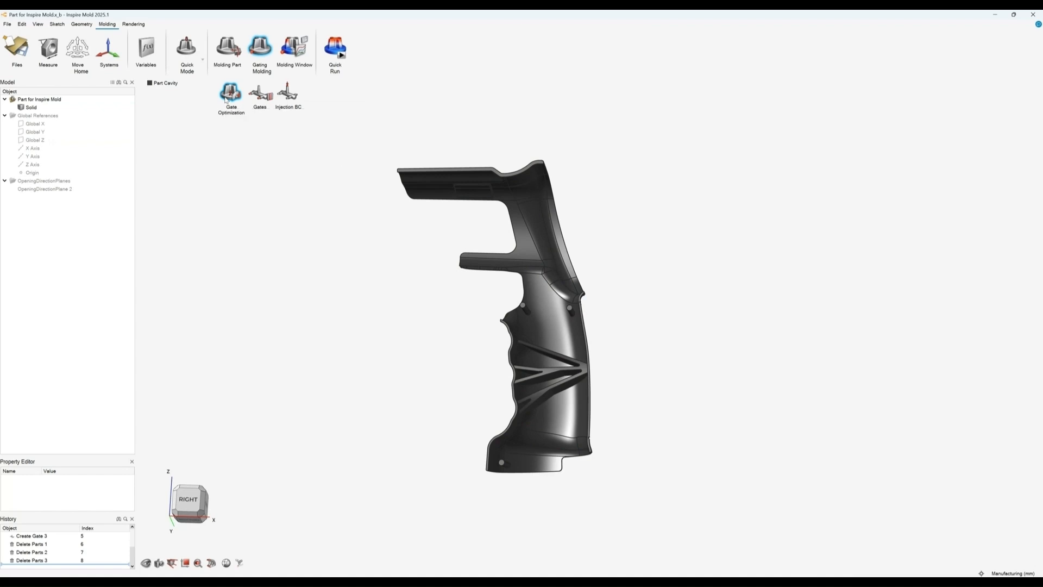
Step: Run Gate Optimization for one total gate
click(232, 96)
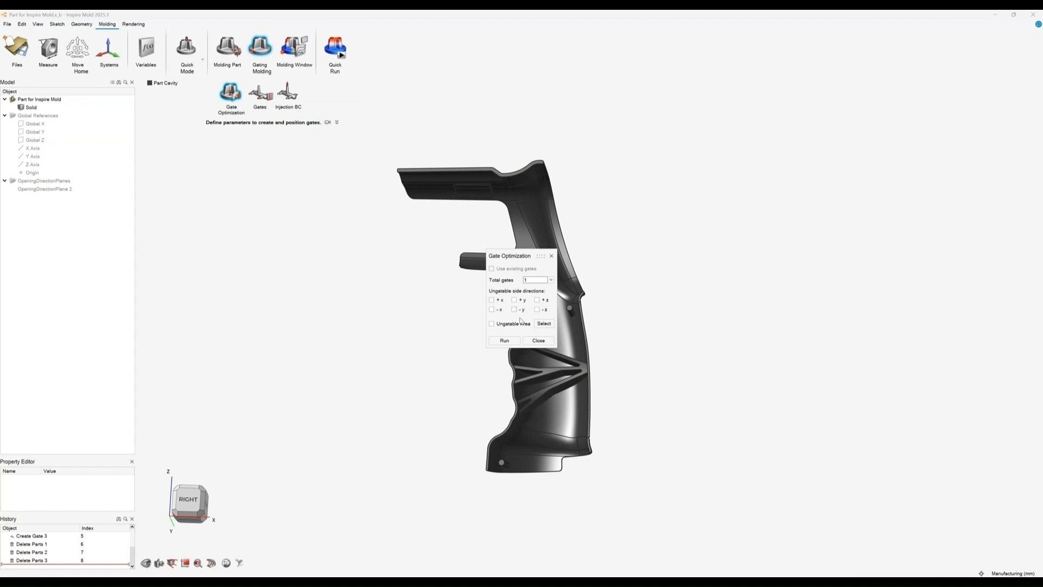
drag(514, 258, 394, 283)
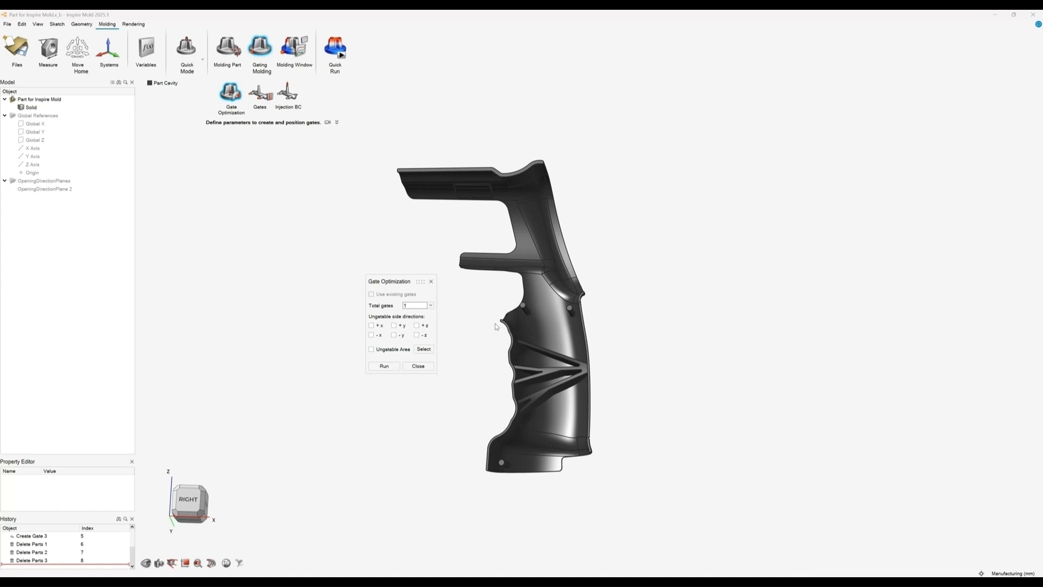
click(423, 307)
click(424, 309)
click(391, 367)
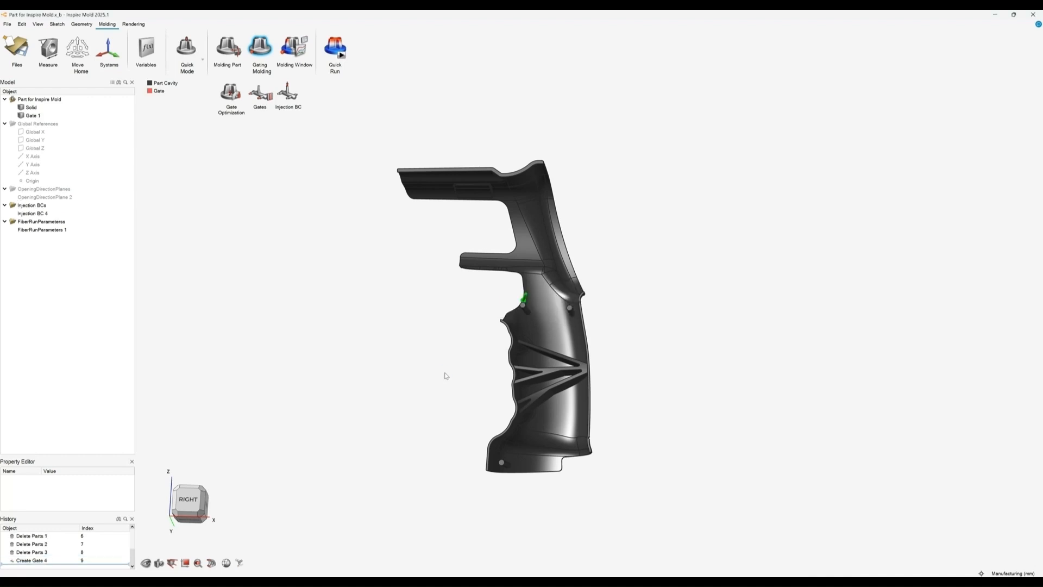
Step: Zoom in on the optimized gate near the top of the handle and open it for editing
scroll(527, 316, up, 5)
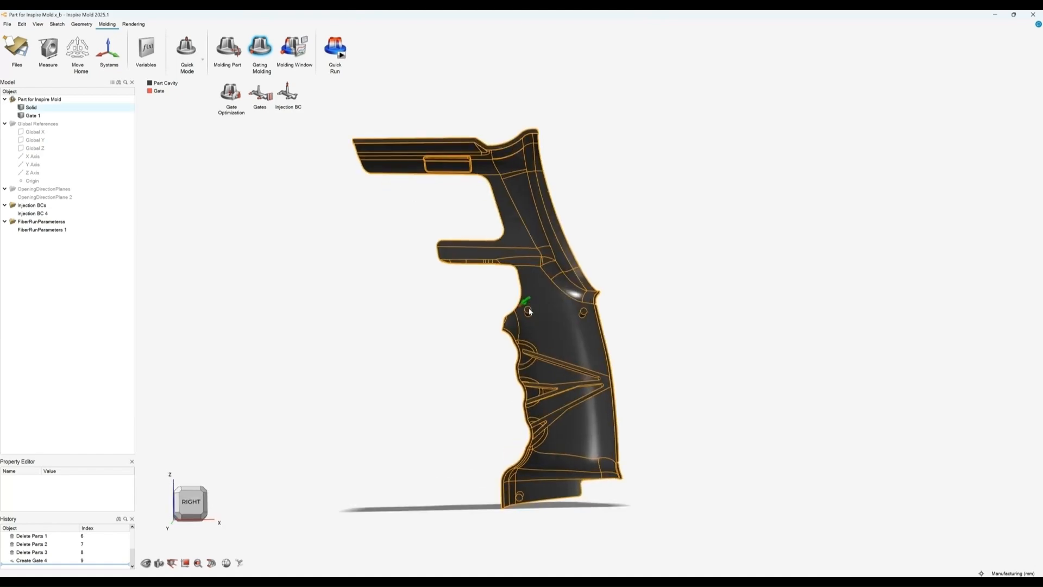
scroll(529, 311, up, 5)
mouse_move(527, 310)
middle_down()
mouse_move(605, 352)
mouse_move(526, 333)
mouse_move(518, 297)
mouse_move(535, 331)
mouse_move(505, 322)
mouse_move(516, 325)
mouse_move(501, 281)
mouse_move(528, 299)
middle_up()
scroll(516, 301, down, 6)
scroll(524, 298, down, 4)
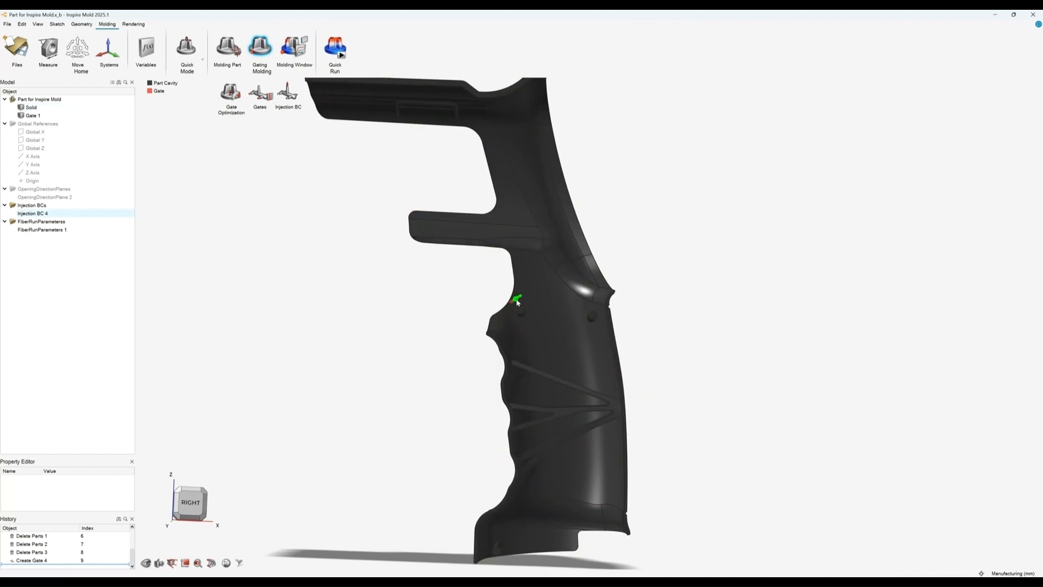
scroll(517, 304, up, 6)
scroll(513, 303, up, 1)
click(507, 297)
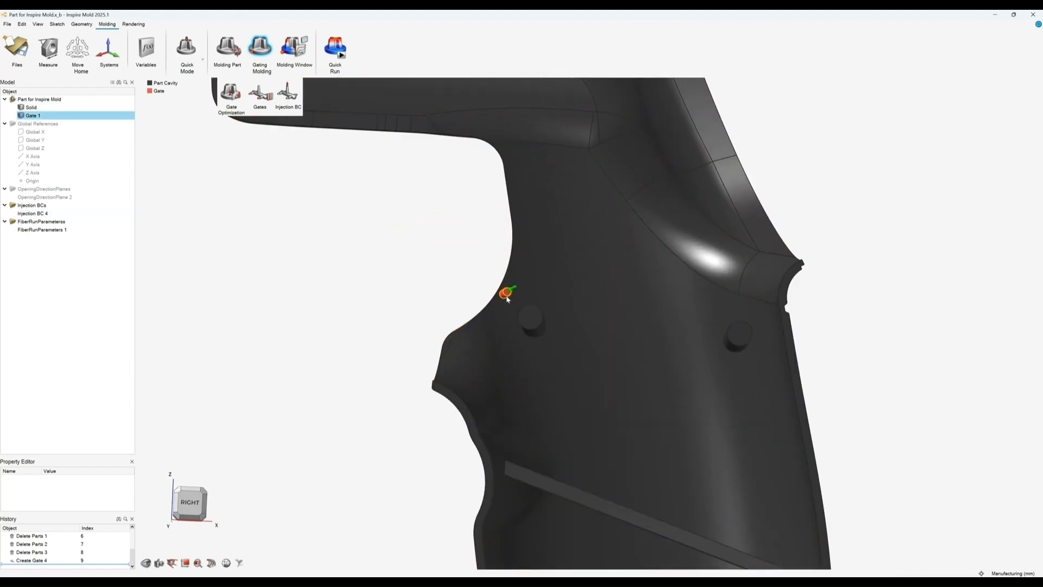
double_click(506, 296)
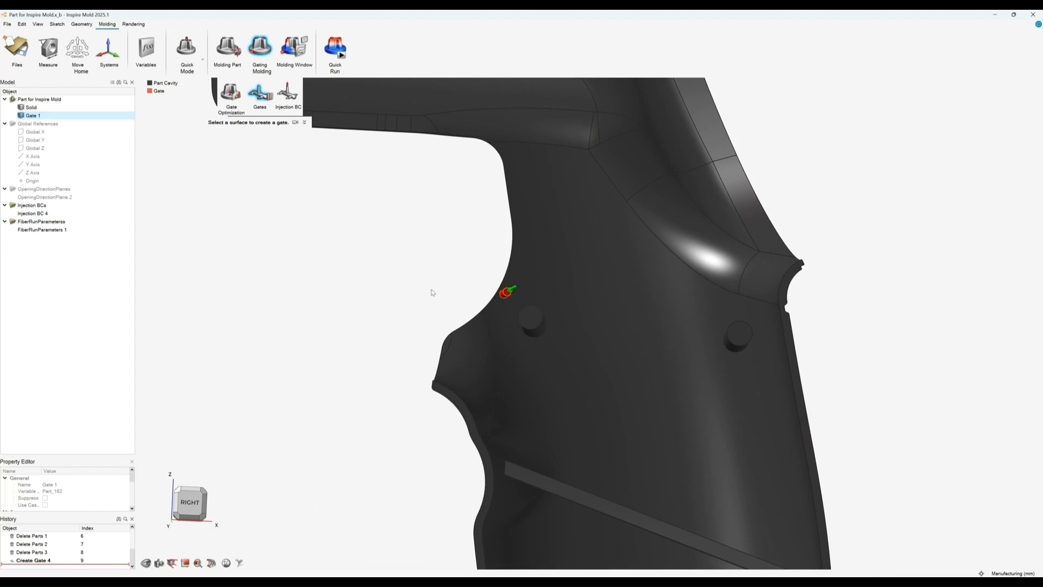
click(505, 296)
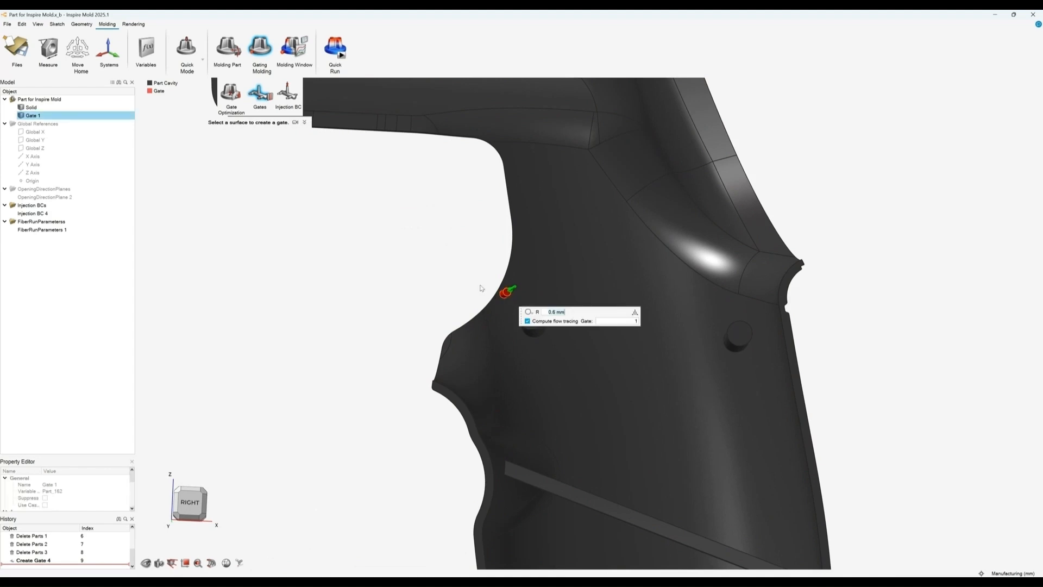
Step: Delete the optimized gate
click(424, 270)
click(505, 297)
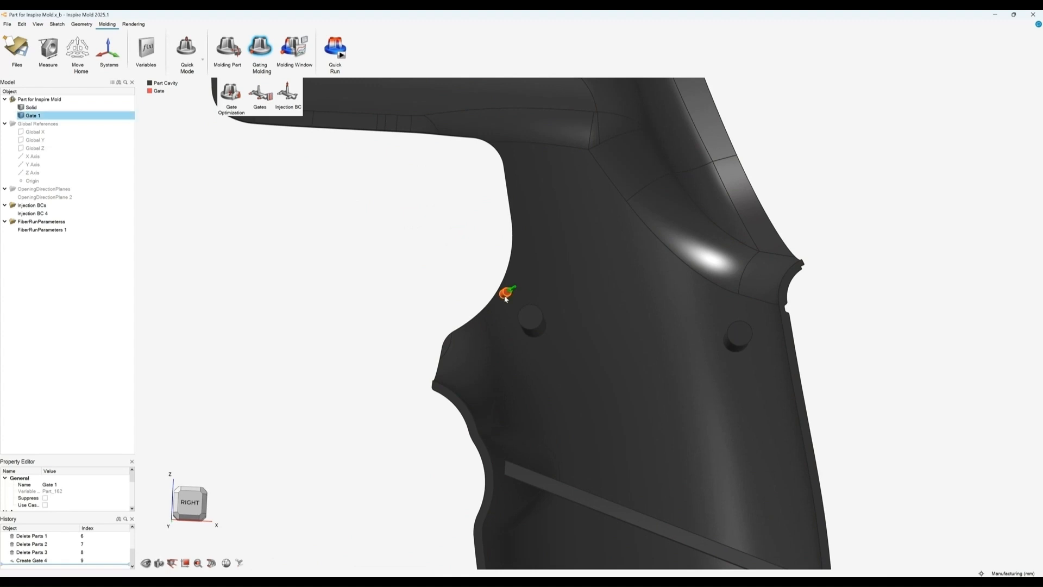
key(Delete)
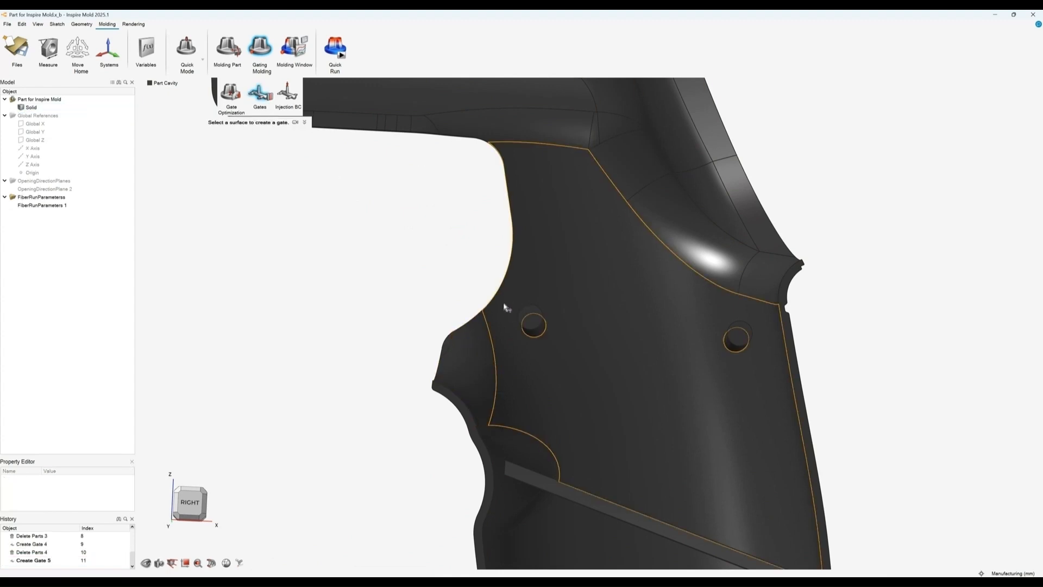
Step: Place a new gate on the front surface at the top of the handle grip
click(473, 346)
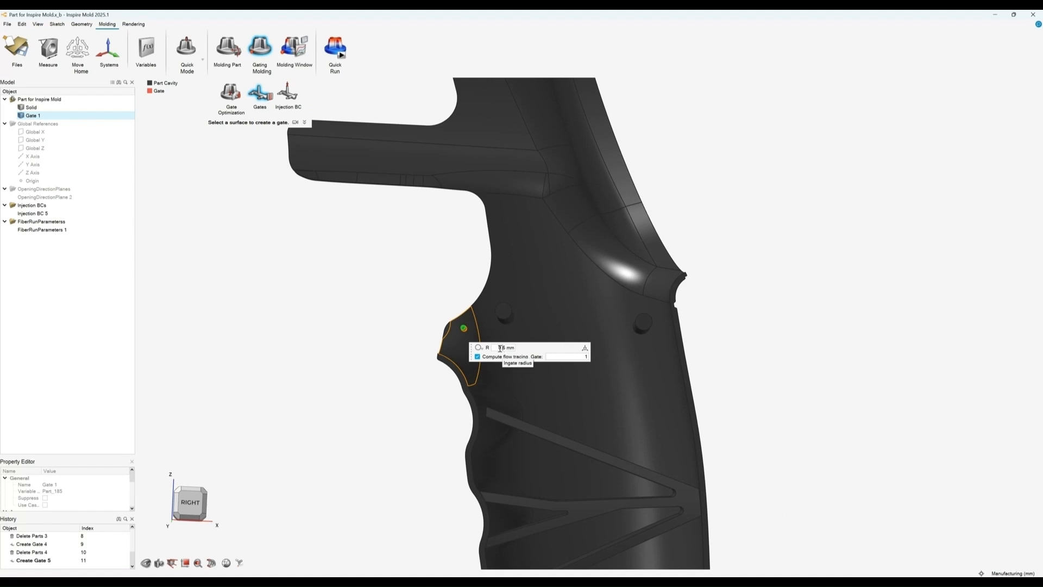
click(478, 347)
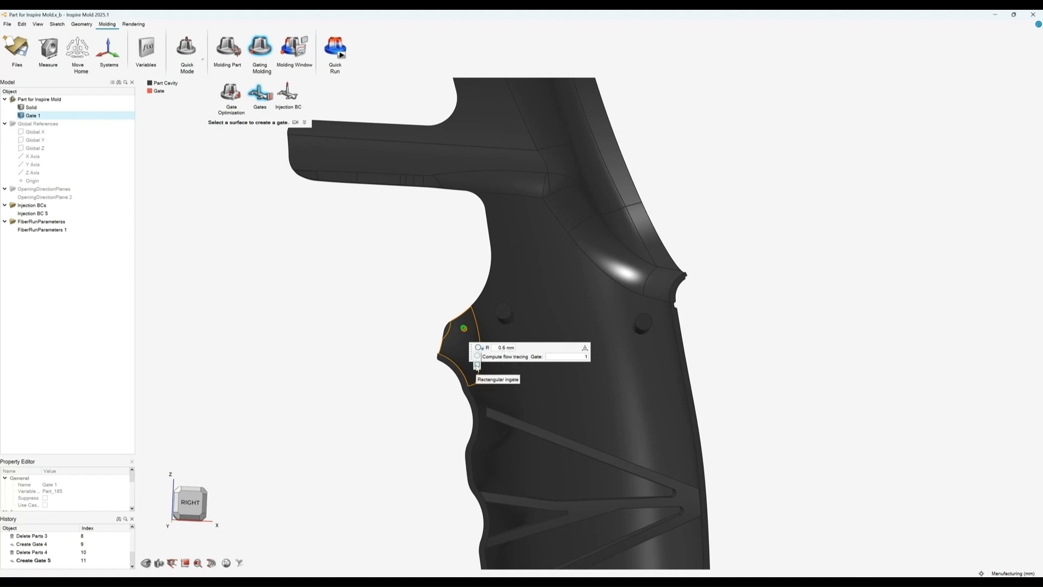
right_click(418, 314)
scroll(390, 297, down, 8)
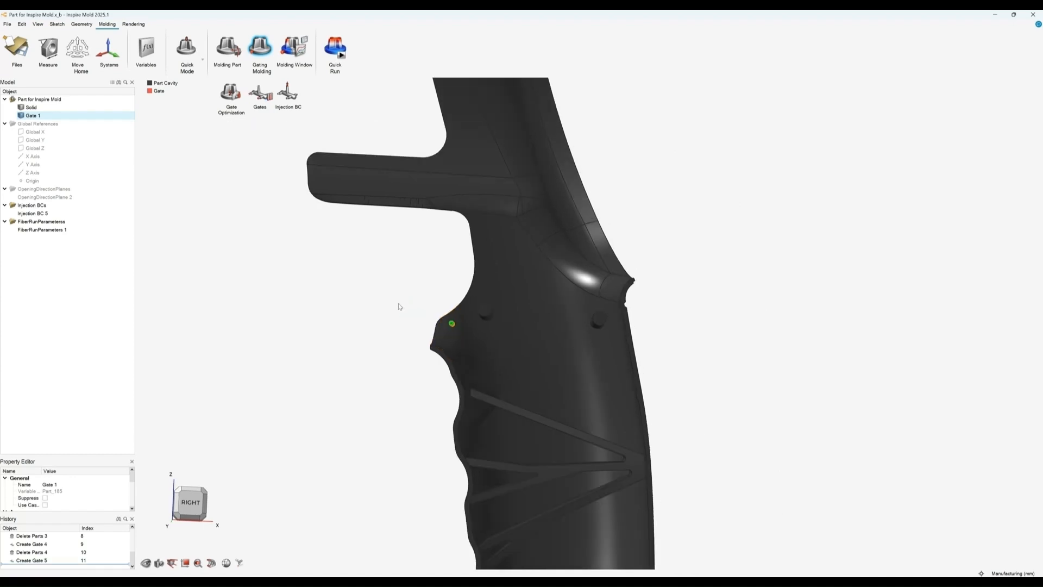
right_drag(385, 293, 448, 297)
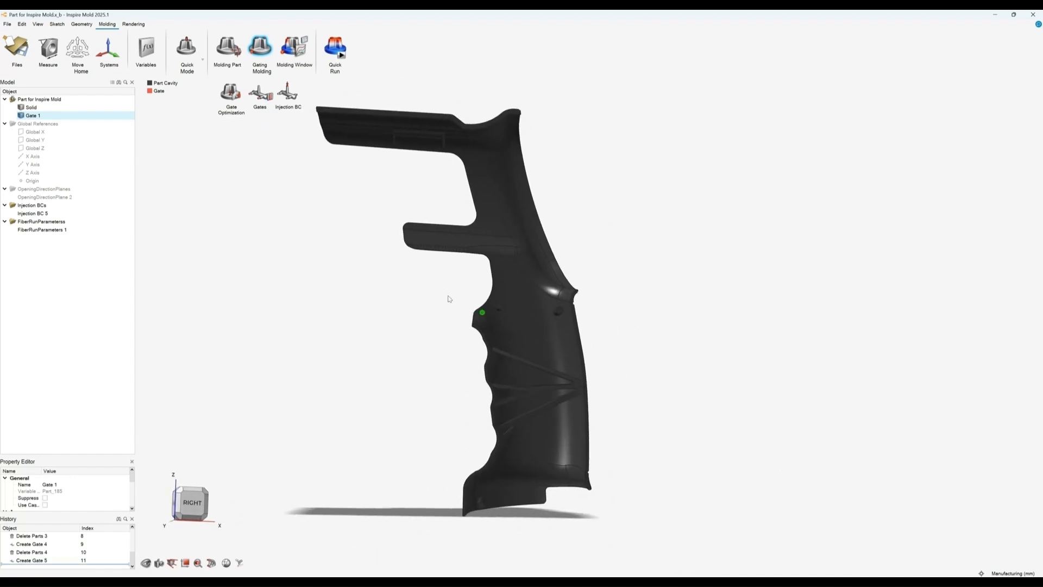
Step: Leave gate placement and run the Molding Window analysis for the grip
scroll(449, 297, down, 2)
middle_drag(449, 298, 407, 277)
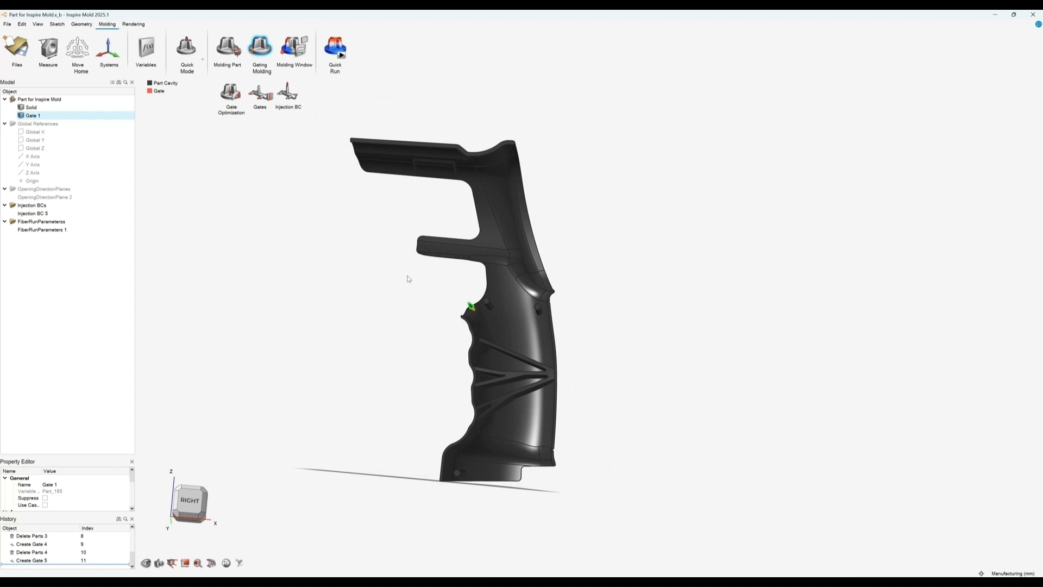
key(Escape)
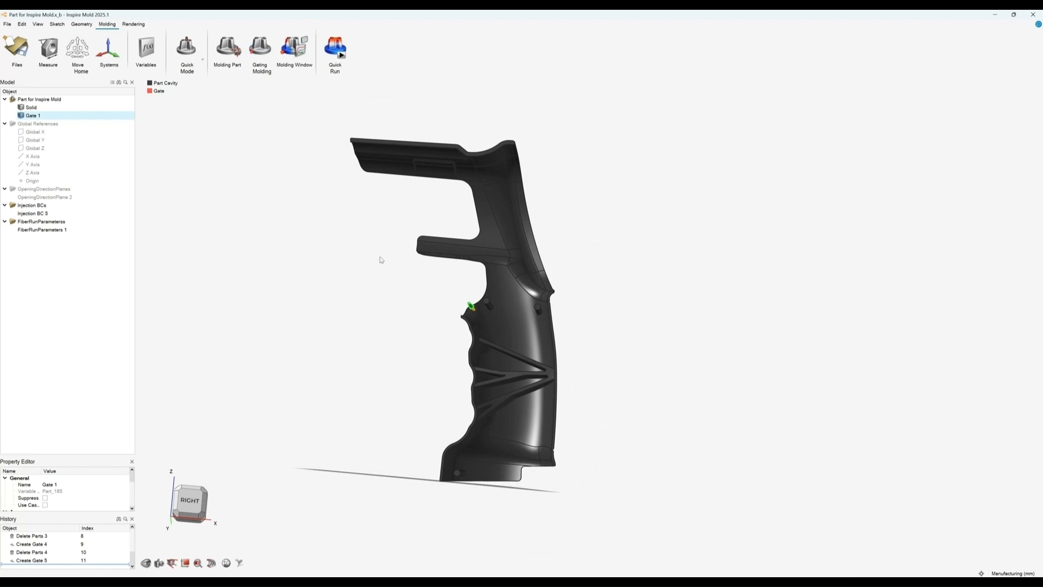
click(297, 53)
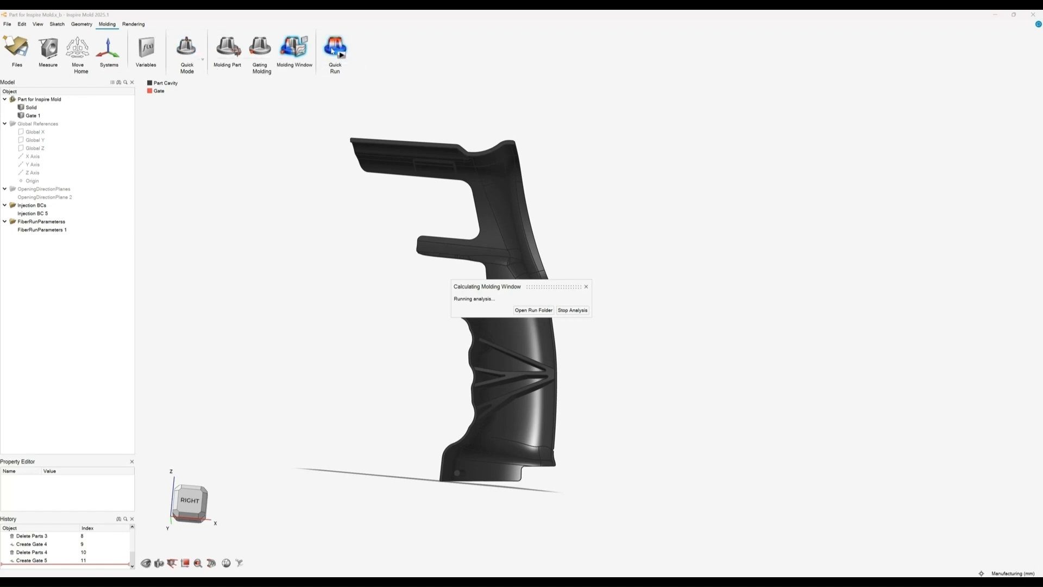
middle_drag(321, 159, 510, 169)
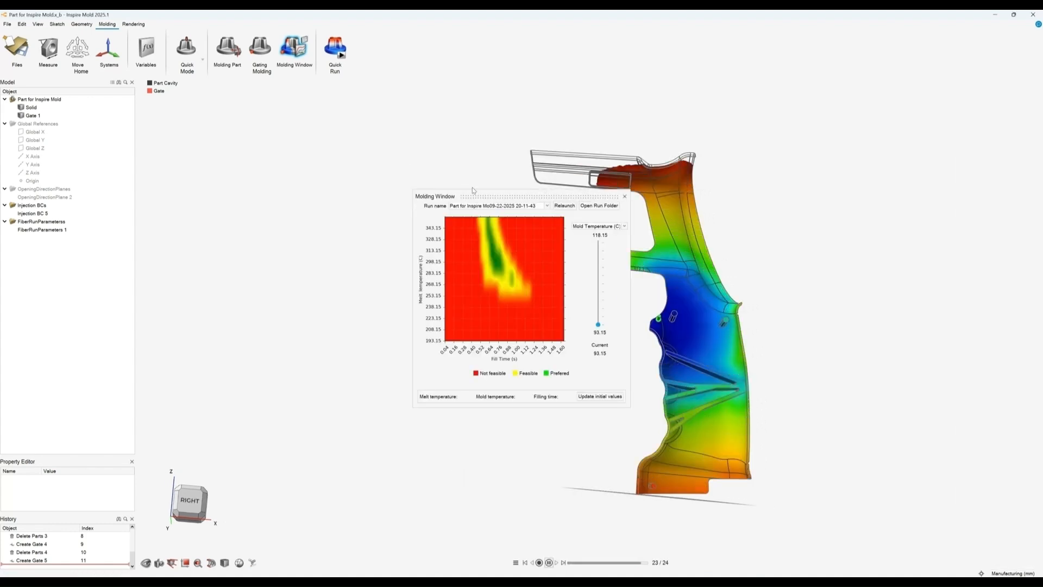
drag(446, 196, 357, 188)
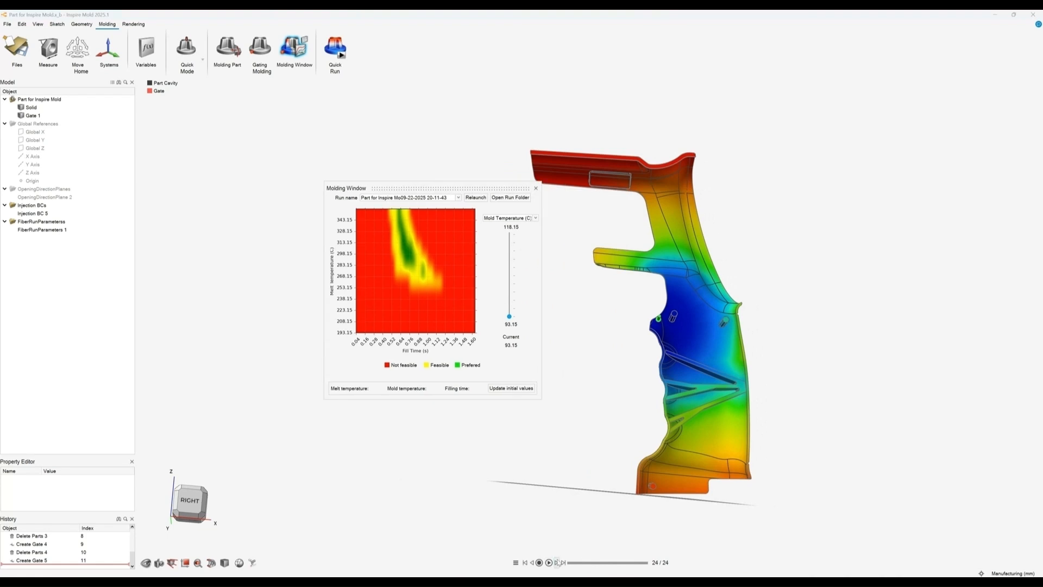
Step: Examine the molding window chart, switching the slider variable between mold temperature, fill time and melt temperature
click(549, 563)
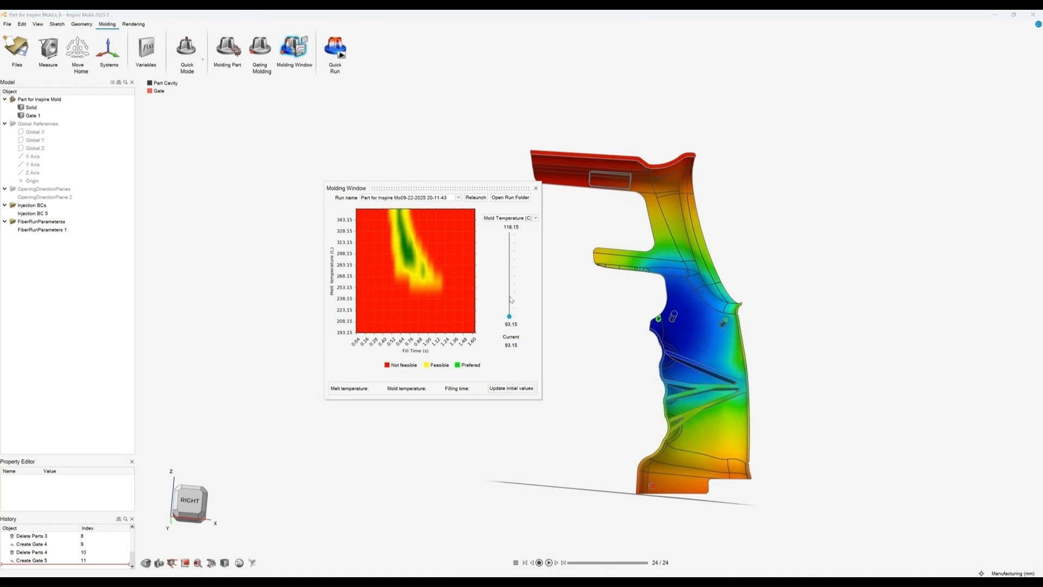
drag(511, 300, 509, 275)
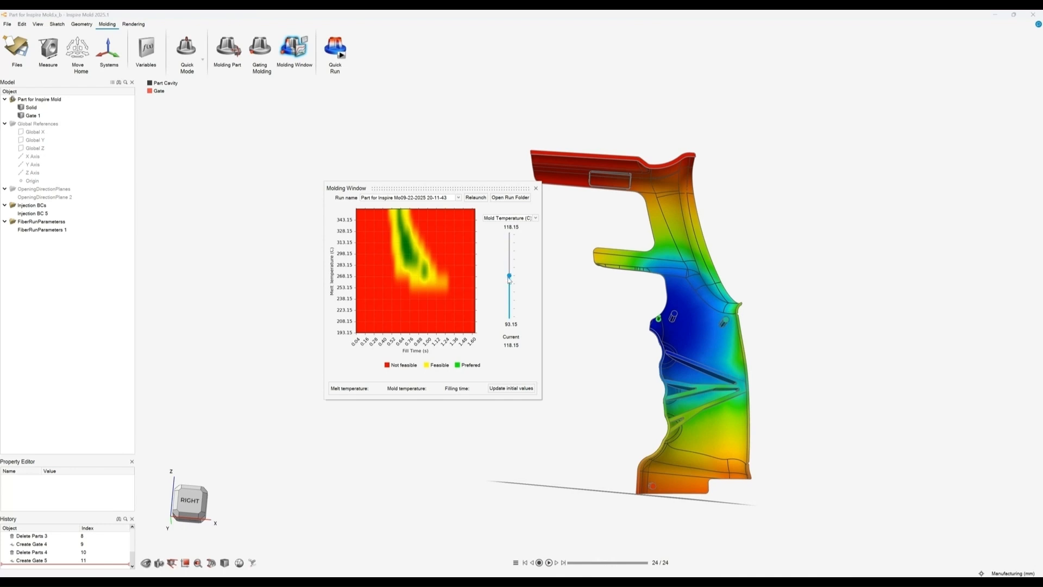
click(523, 218)
click(522, 224)
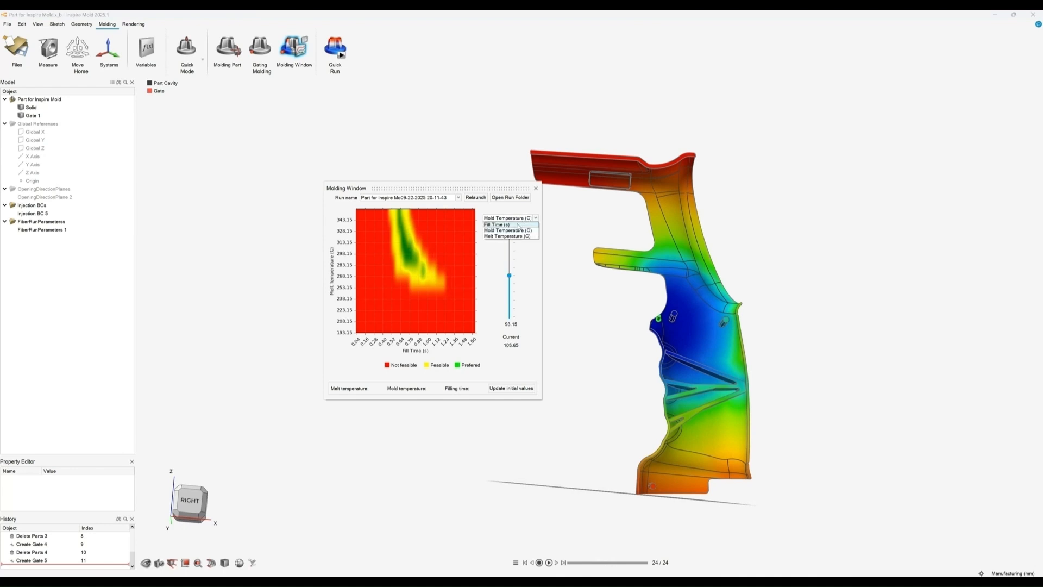
click(519, 219)
click(511, 230)
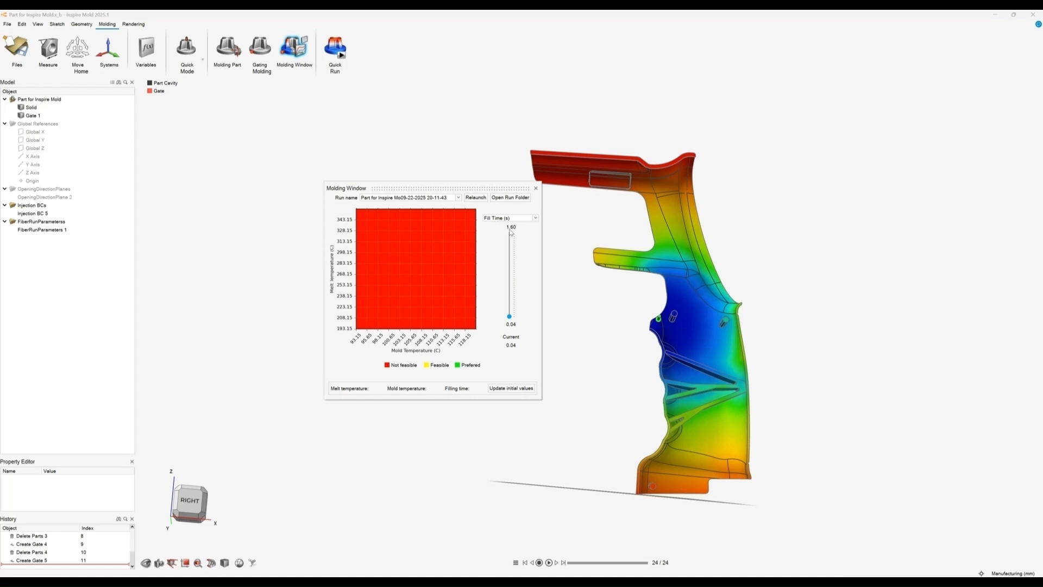
click(510, 219)
click(507, 236)
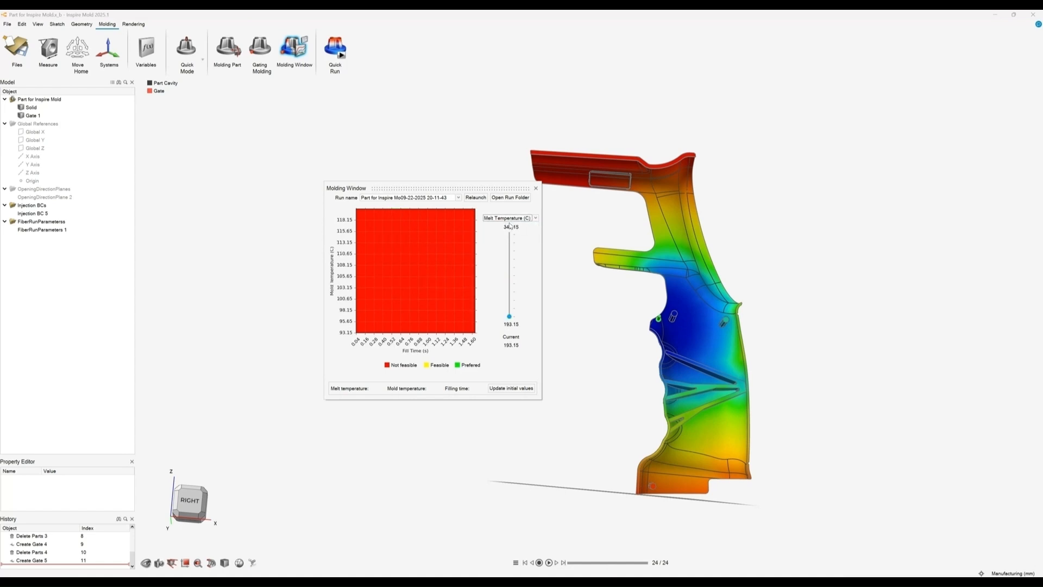
click(510, 218)
click(507, 236)
drag(509, 316, 511, 248)
click(506, 219)
click(505, 224)
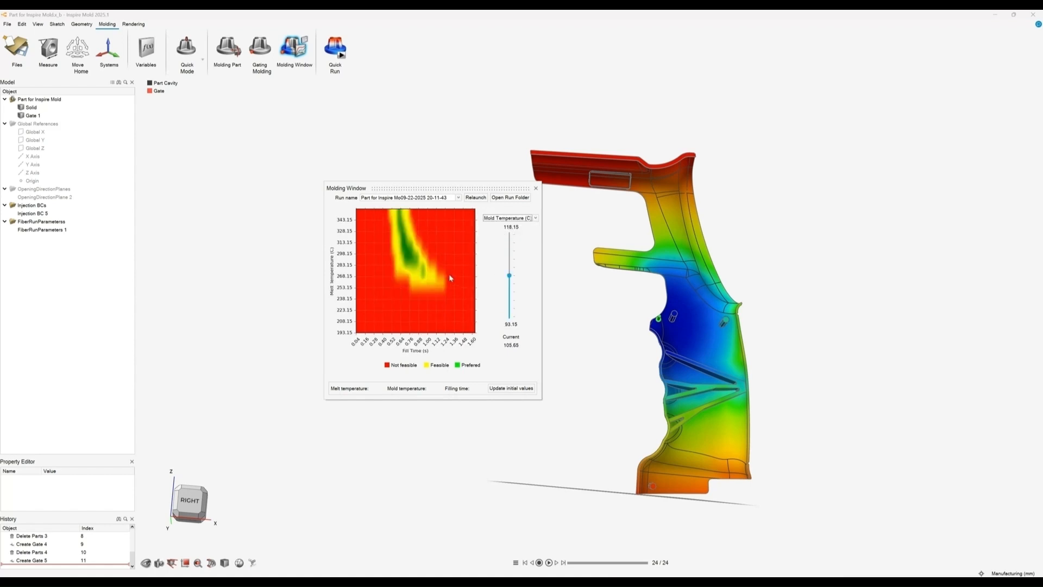
Step: Pick a preferred point (melt 298.1 C, mold 105.6 C, fill 0.72 s) and update the initial values
click(412, 271)
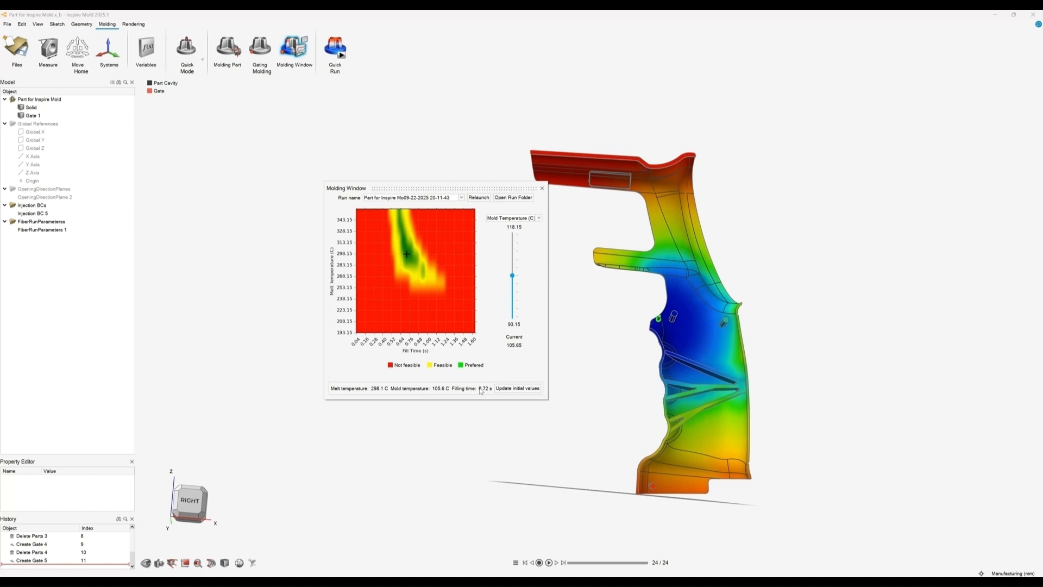
click(516, 389)
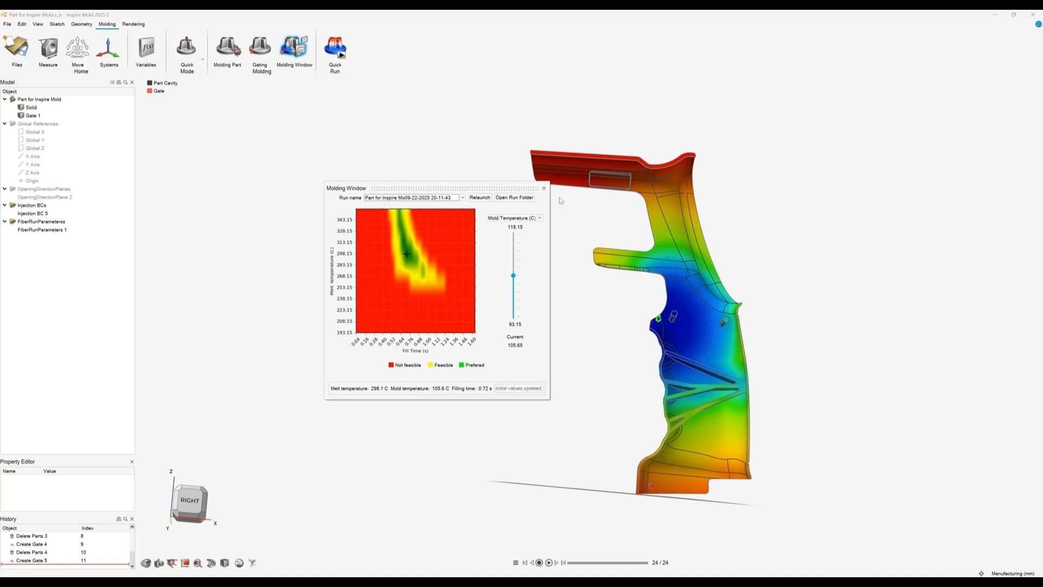
click(544, 189)
Step: Start a Quick Run with both Flow and Sink marks analyses enabled
click(341, 57)
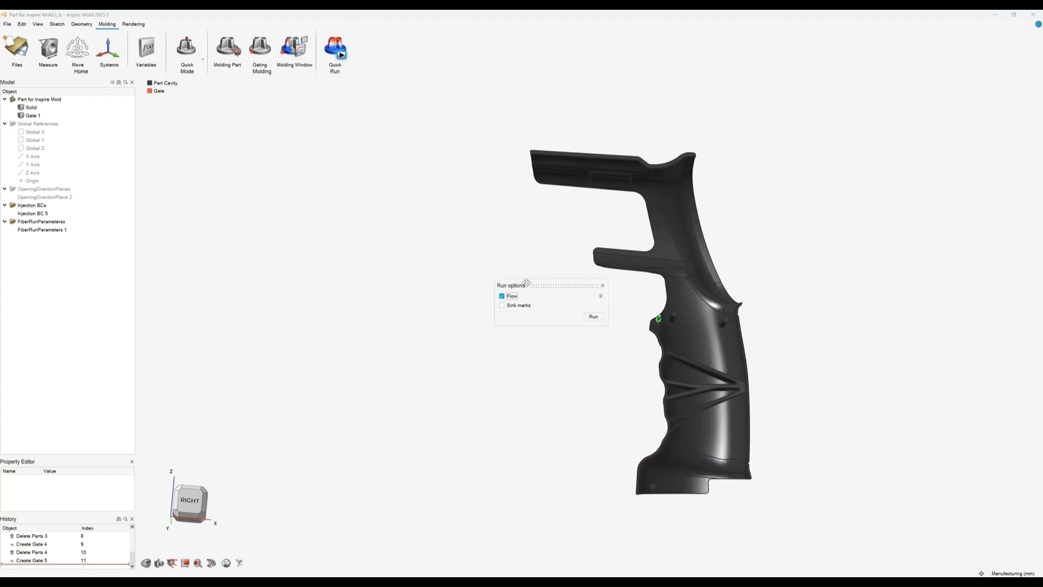
drag(526, 283, 365, 188)
click(439, 201)
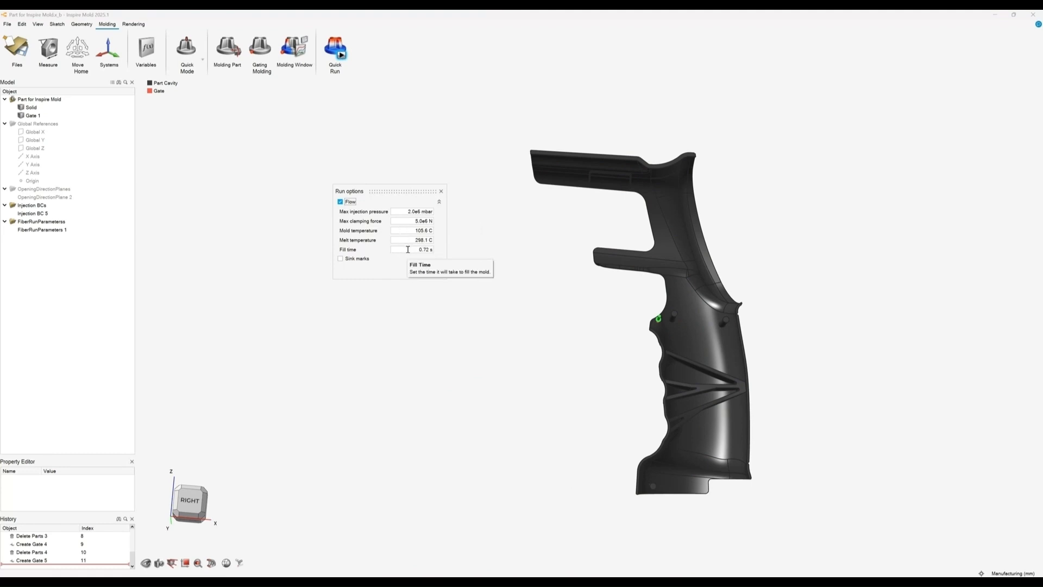
click(341, 259)
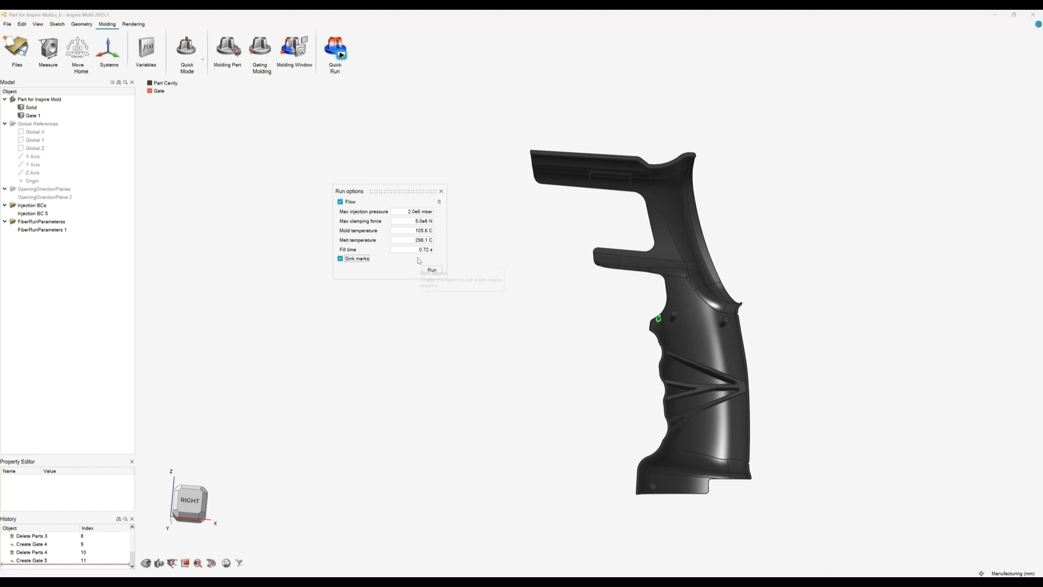
click(432, 270)
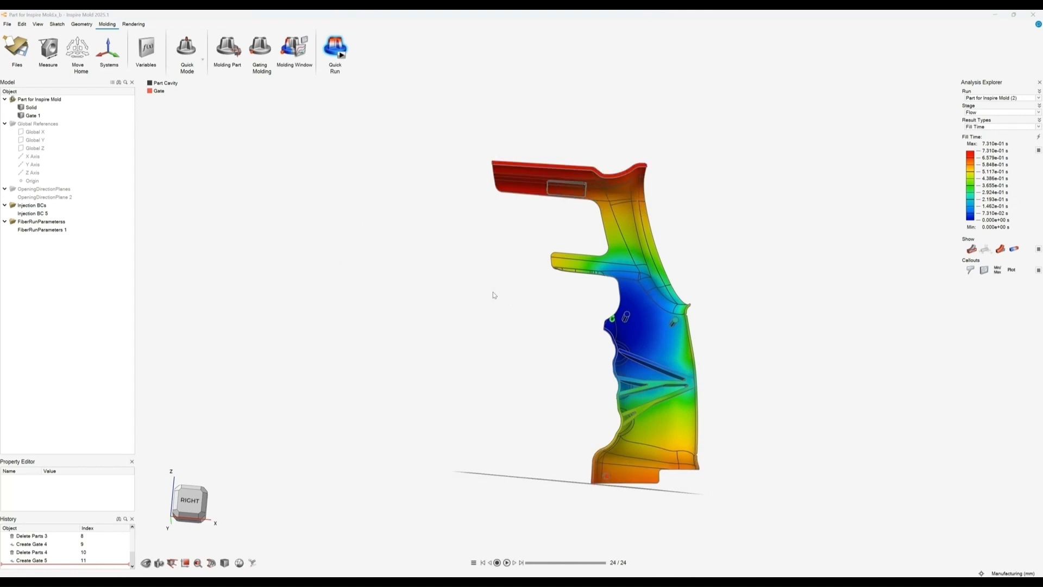
Step: Adjust the playback speed in the result animation settings
right_drag(487, 265, 446, 248)
mouse_move(446, 249)
middle_down()
mouse_move(435, 272)
mouse_move(477, 287)
middle_up()
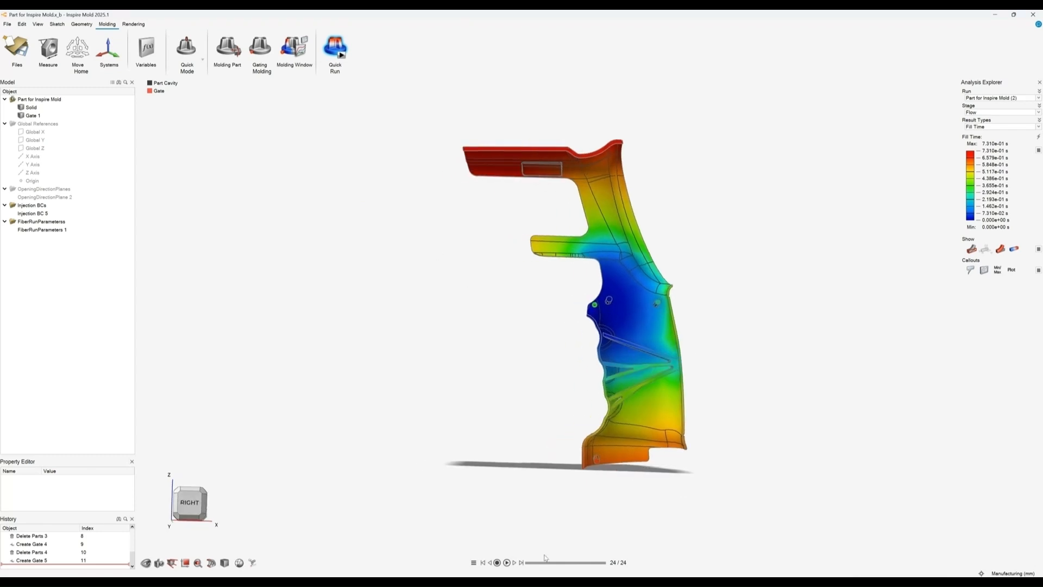
click(474, 562)
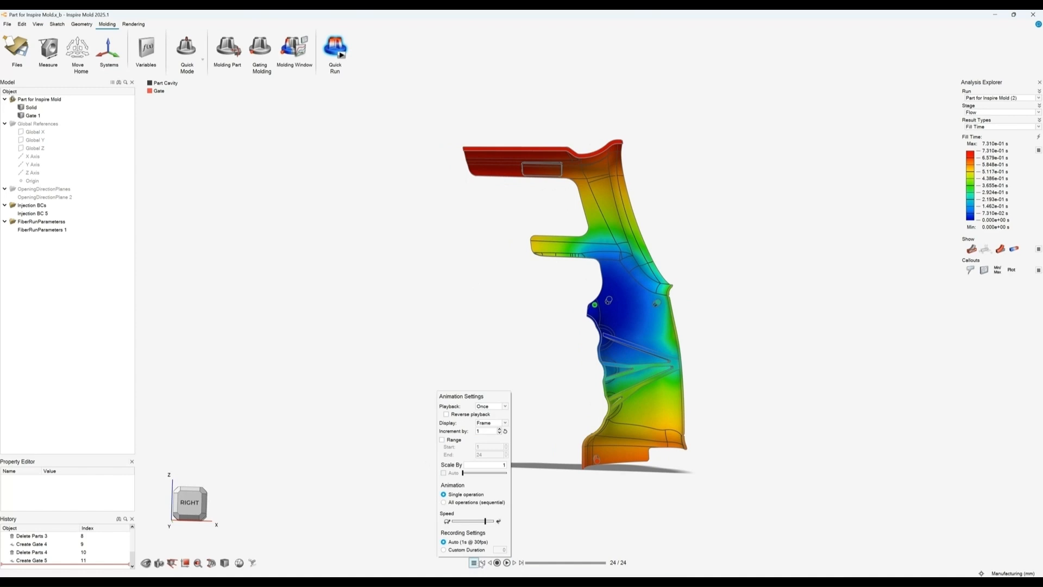
drag(484, 522, 457, 523)
click(536, 520)
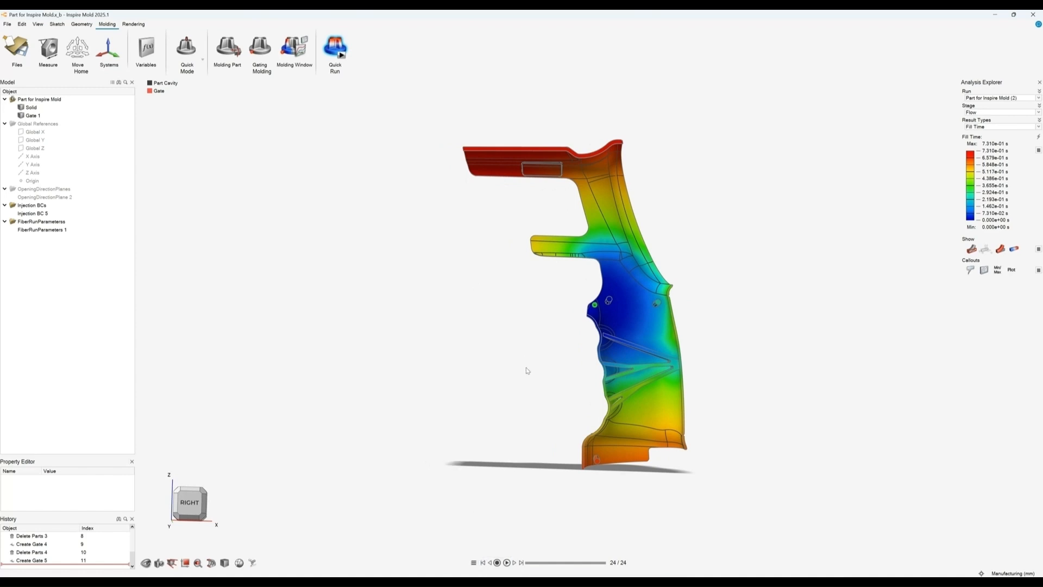
Step: Turn off the ground shadows in the render options
middle_drag(527, 370, 536, 379)
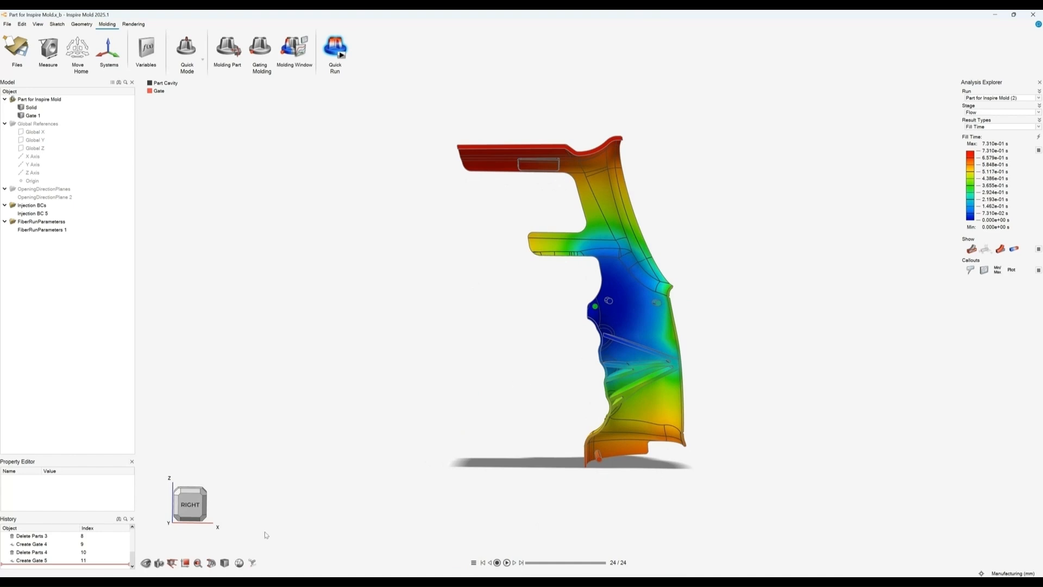
click(239, 562)
mouse_move(276, 552)
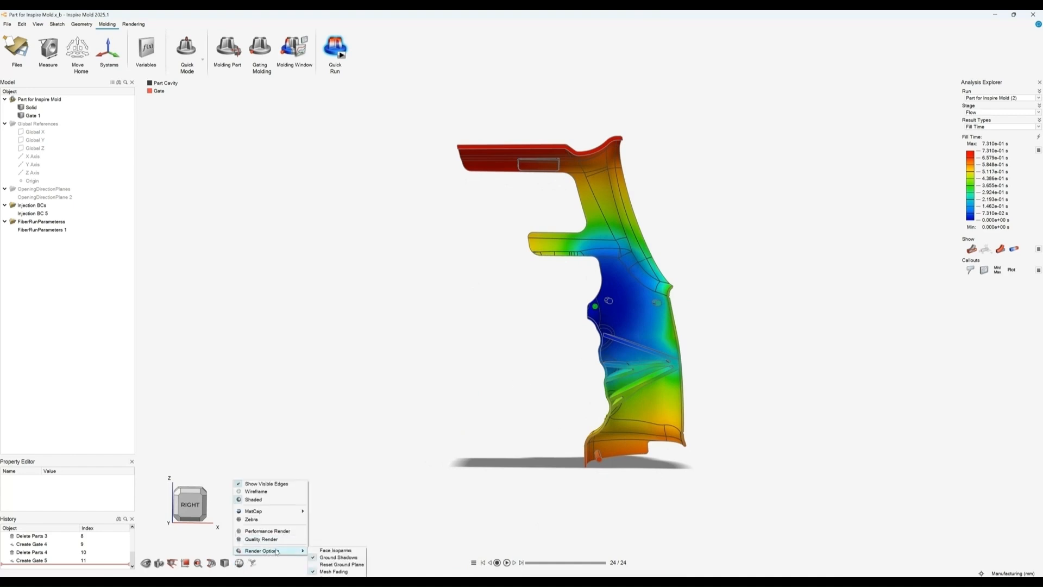
click(334, 556)
Step: Play the fill time animation and scrub through its frames
middle_drag(470, 361, 456, 381)
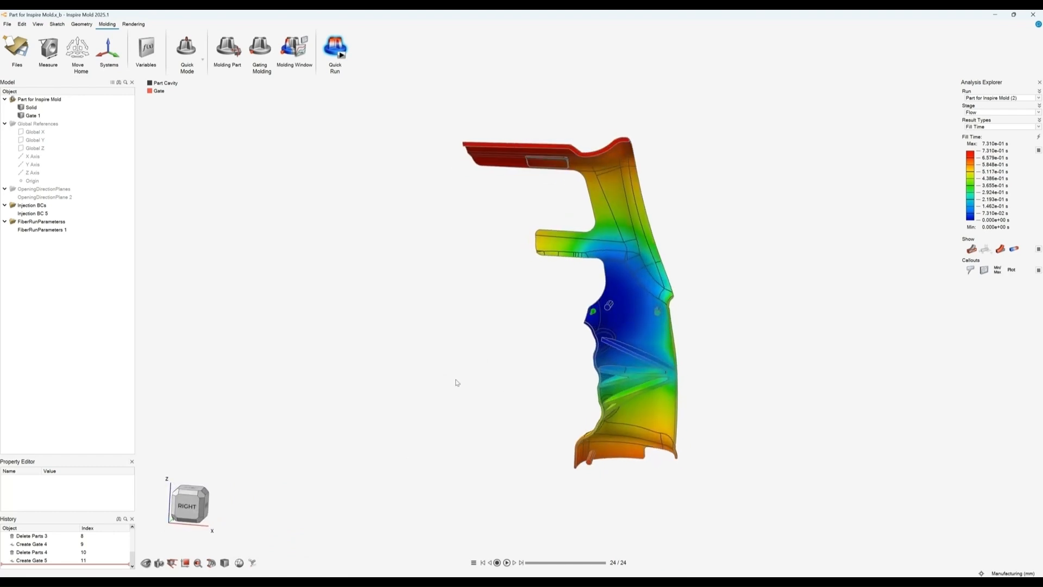
click(507, 562)
drag(535, 567, 593, 565)
Step: Display the Confidence of Fill result, then the Front Temperature result
click(981, 127)
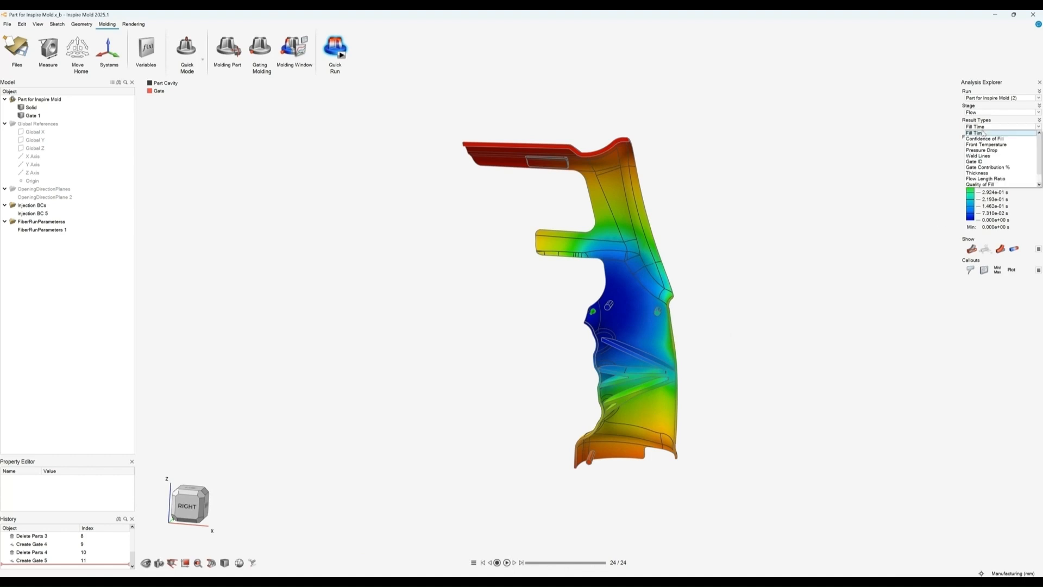
click(984, 139)
right_drag(742, 204, 727, 154)
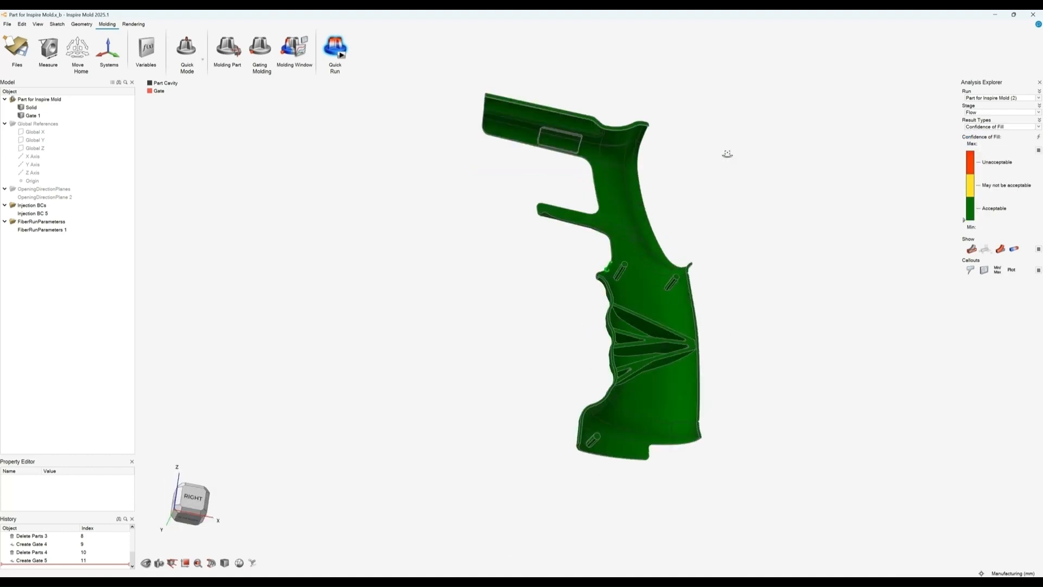
middle_drag(727, 153, 694, 254)
click(976, 127)
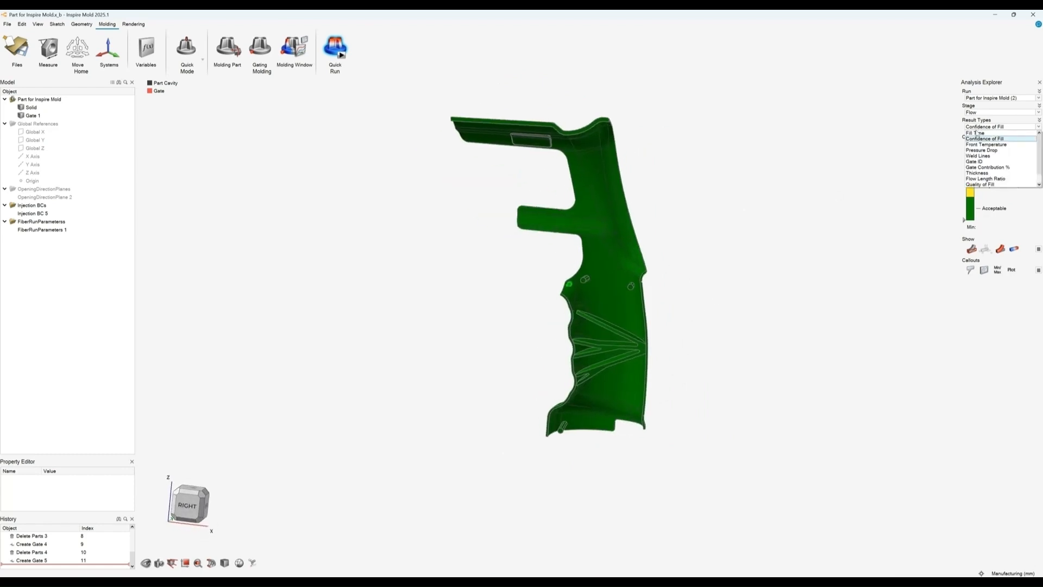
click(983, 145)
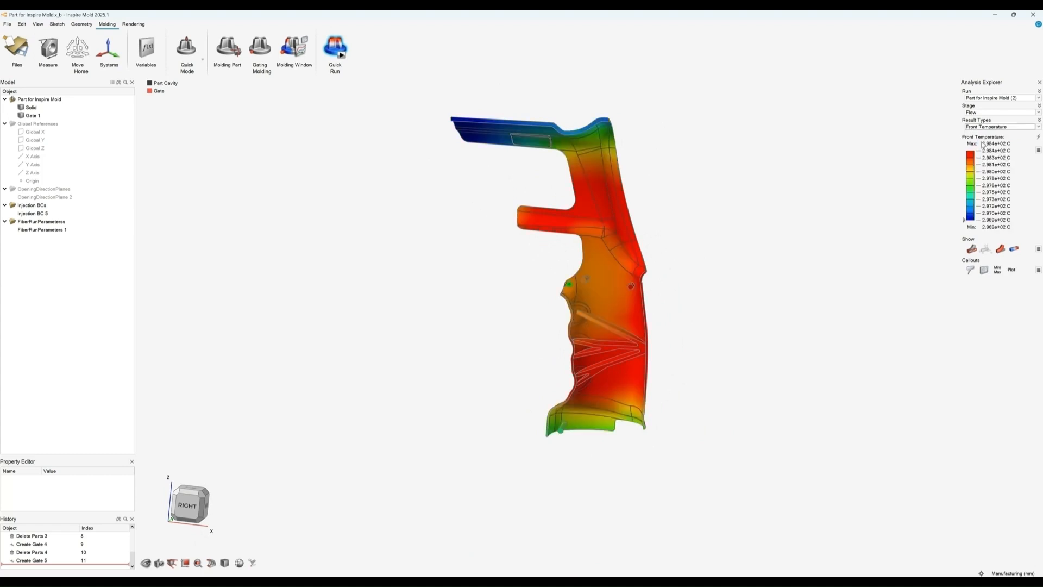
Step: Display the Weld Lines result and orbit the part to inspect it
click(985, 127)
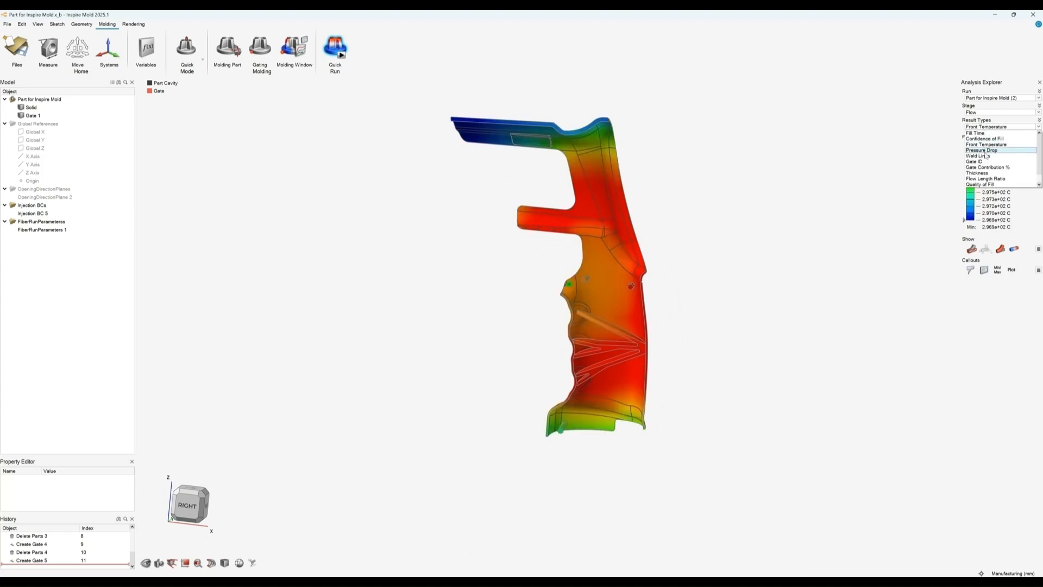
click(985, 145)
middle_drag(676, 319, 559, 333)
right_drag(558, 332, 703, 357)
middle_drag(703, 357, 567, 286)
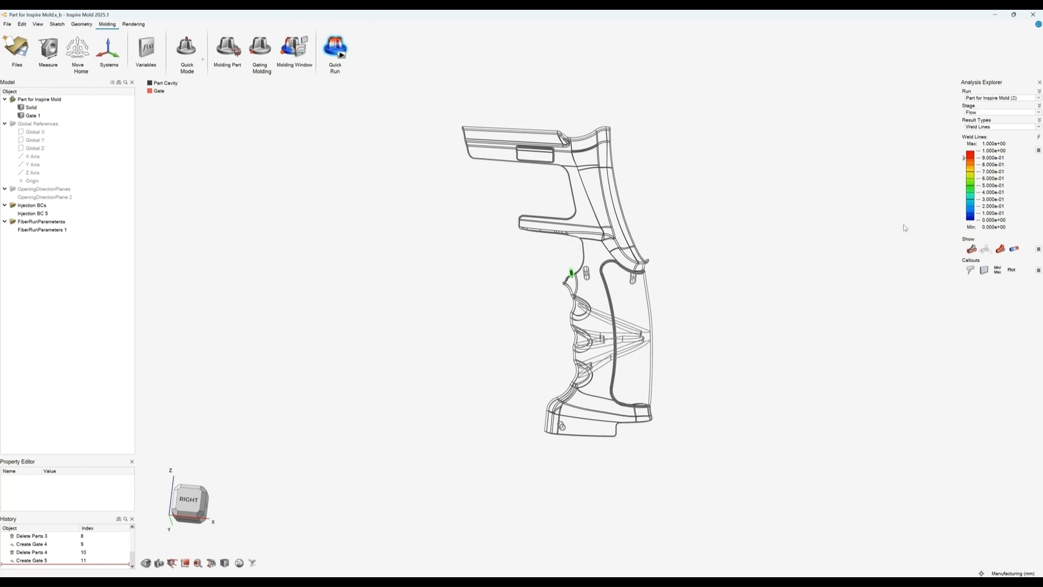
Step: Browse the list of available flow result types
mouse_move(964, 158)
mouse_down()
mouse_move(964, 205)
mouse_move(965, 150)
mouse_up()
click(995, 127)
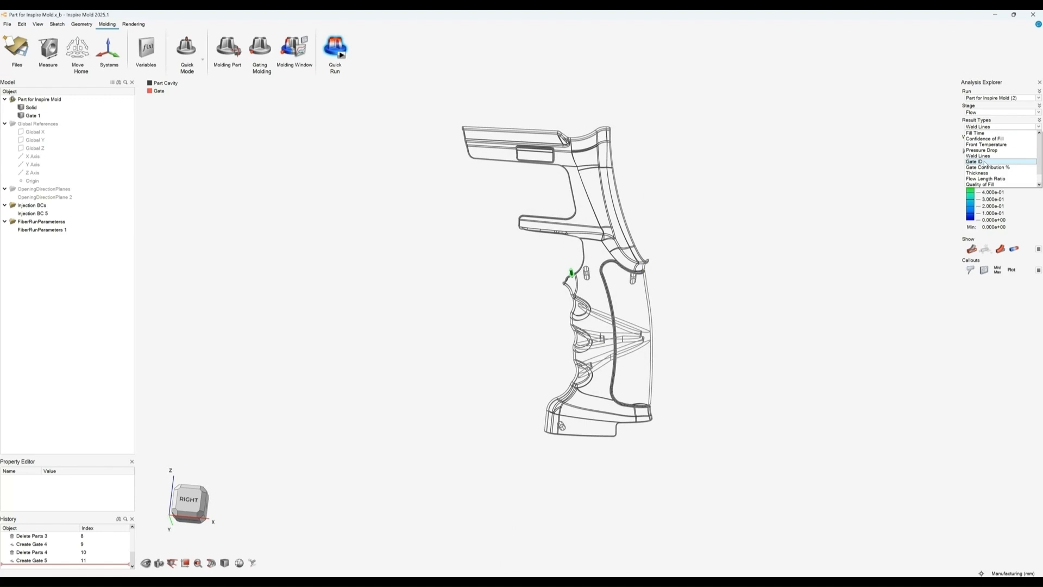
scroll(984, 162, down, 1)
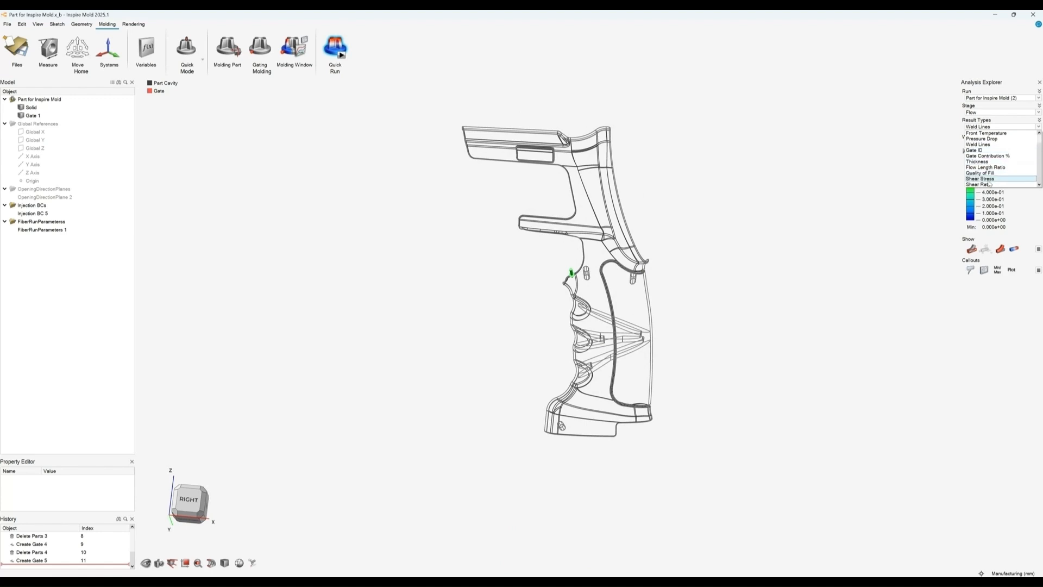
click(997, 128)
click(998, 127)
click(998, 128)
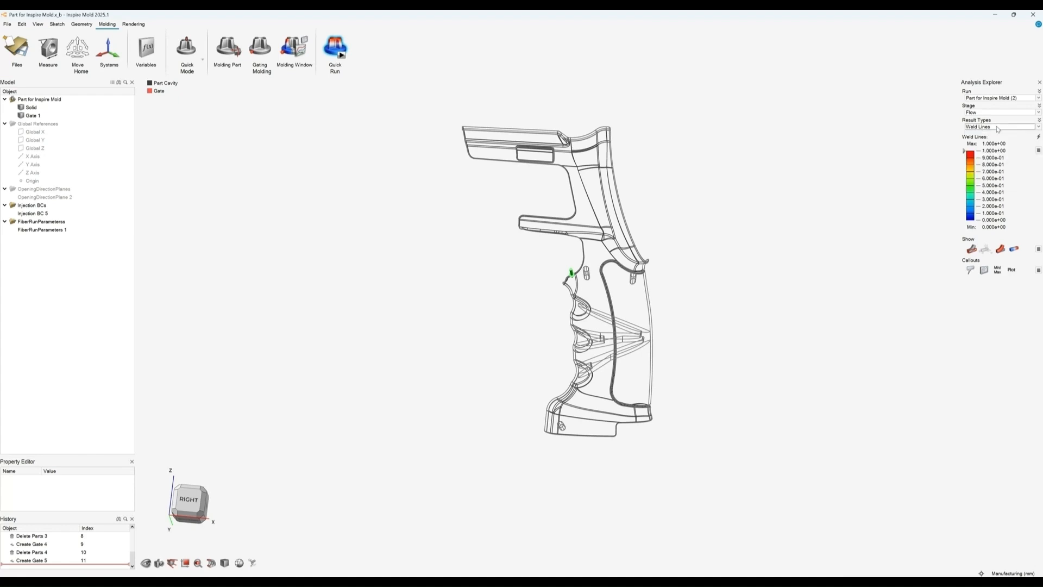
Step: Switch the result stage to Sink Mark and inspect the sink mark index on the grip
click(996, 113)
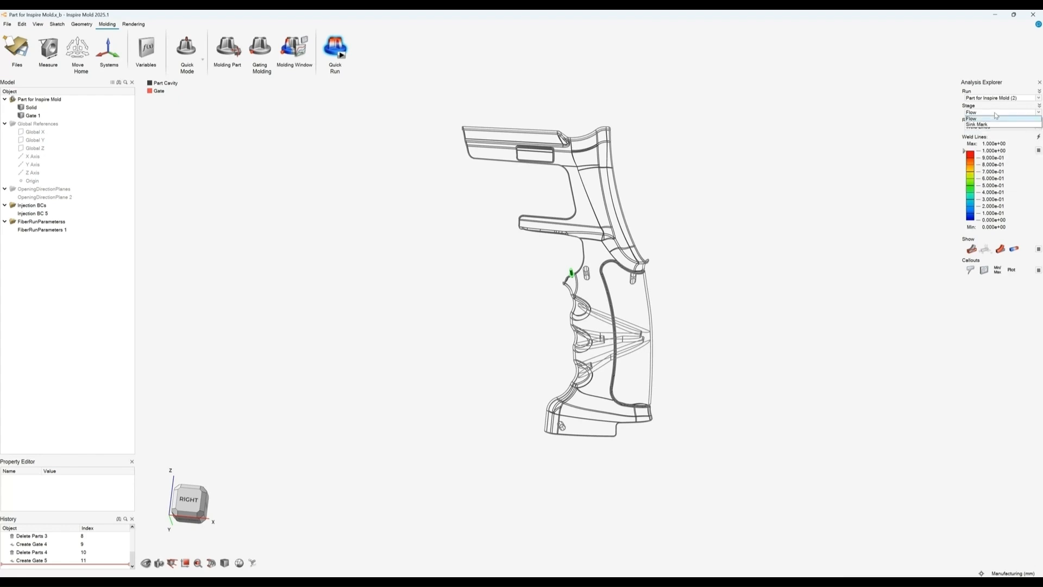
click(989, 125)
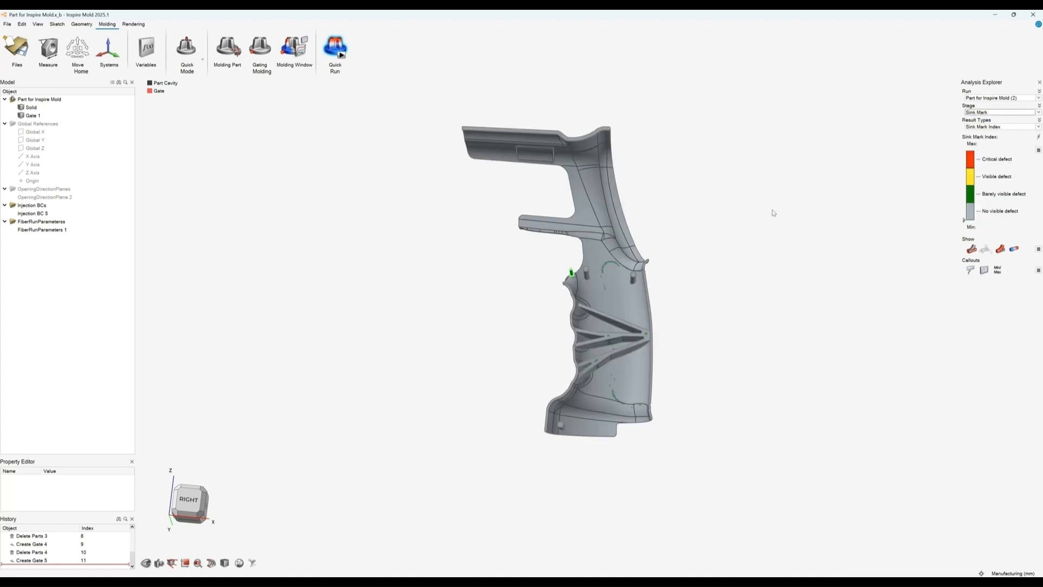
mouse_move(773, 212)
right_down()
mouse_move(715, 239)
mouse_move(726, 215)
mouse_move(657, 234)
mouse_move(633, 295)
mouse_move(554, 282)
mouse_move(582, 274)
mouse_move(633, 157)
mouse_move(626, 288)
mouse_move(582, 173)
mouse_move(505, 304)
mouse_move(467, 348)
mouse_move(434, 363)
mouse_move(495, 263)
mouse_move(647, 165)
mouse_move(597, 207)
mouse_move(576, 279)
mouse_move(548, 286)
mouse_move(657, 292)
mouse_move(500, 284)
mouse_move(487, 217)
mouse_move(433, 231)
mouse_move(444, 301)
mouse_move(409, 297)
right_up()
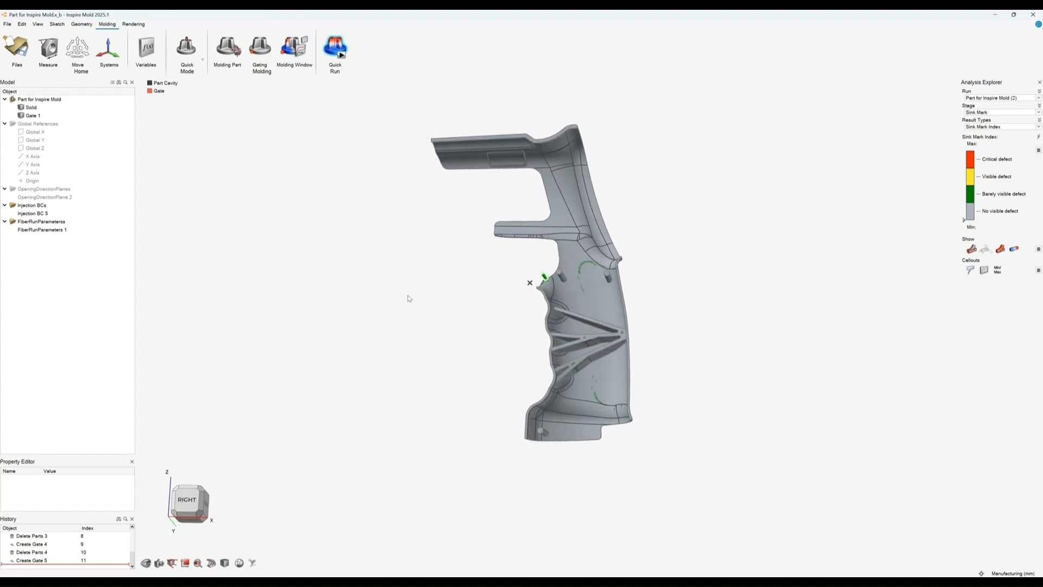
Step: Orbit and zoom around the grip to examine the sink mark index distribution
right_drag(487, 337, 459, 335)
scroll(606, 415, up, 8)
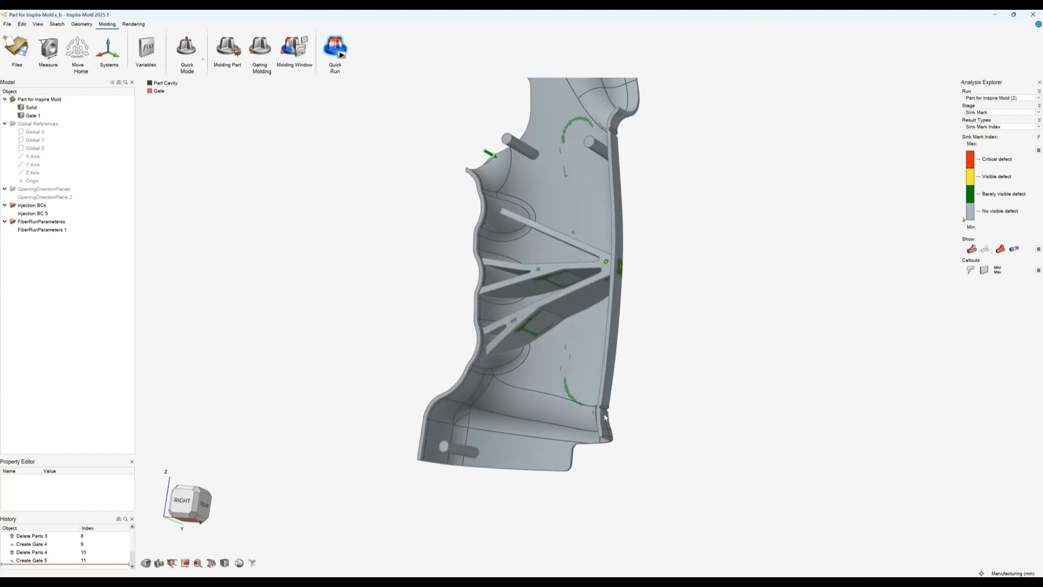
scroll(605, 414, down, 2)
scroll(605, 414, down, 5)
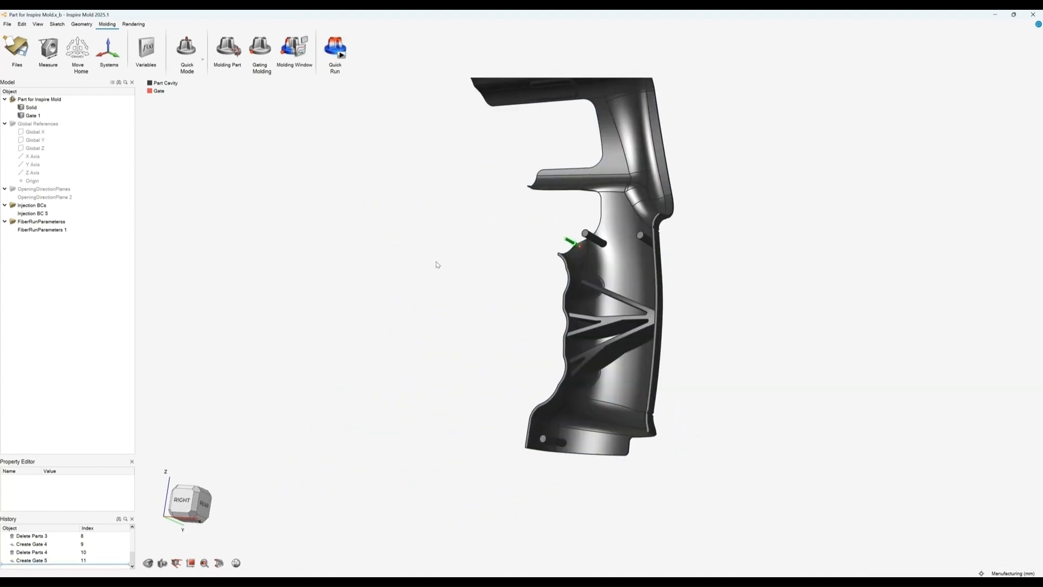
scroll(436, 276, down, 2)
right_drag(433, 281, 492, 297)
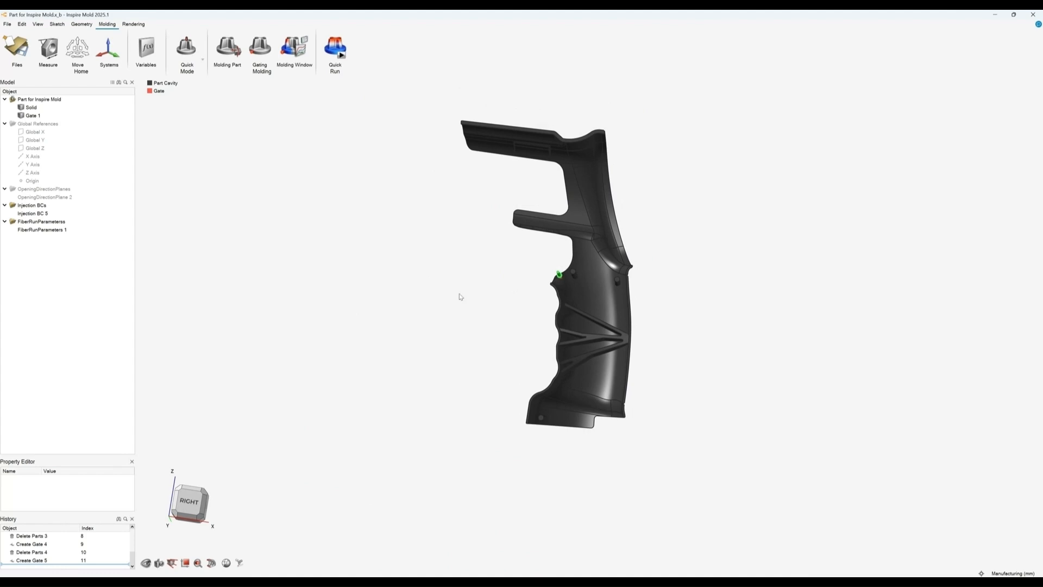
mouse_move(459, 295)
right_down()
mouse_move(433, 300)
mouse_move(460, 313)
right_up()
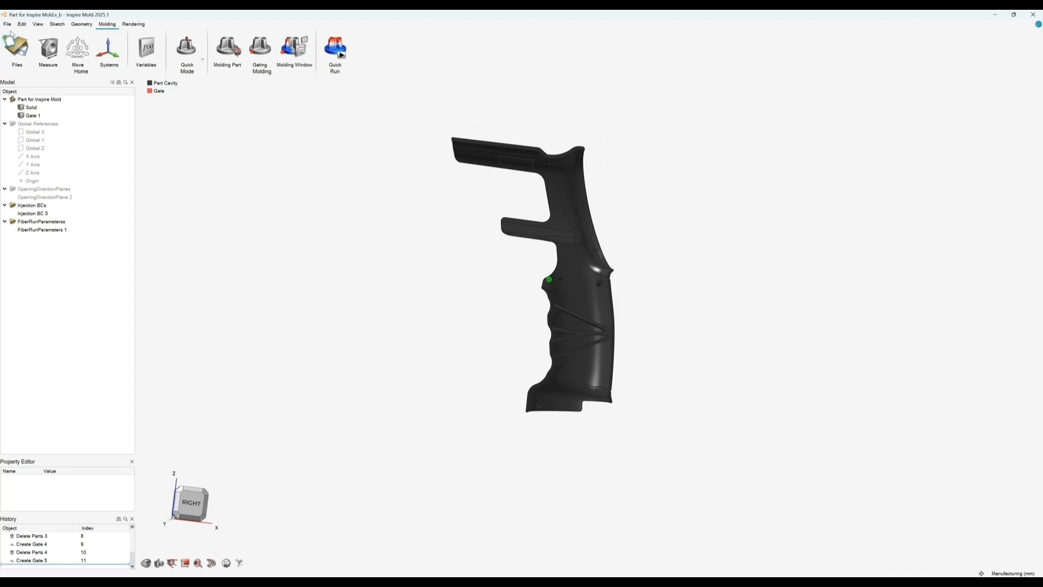
Step: Start a new model without saving the current one and switch the molding mode to Advanced
click(16, 48)
click(77, 57)
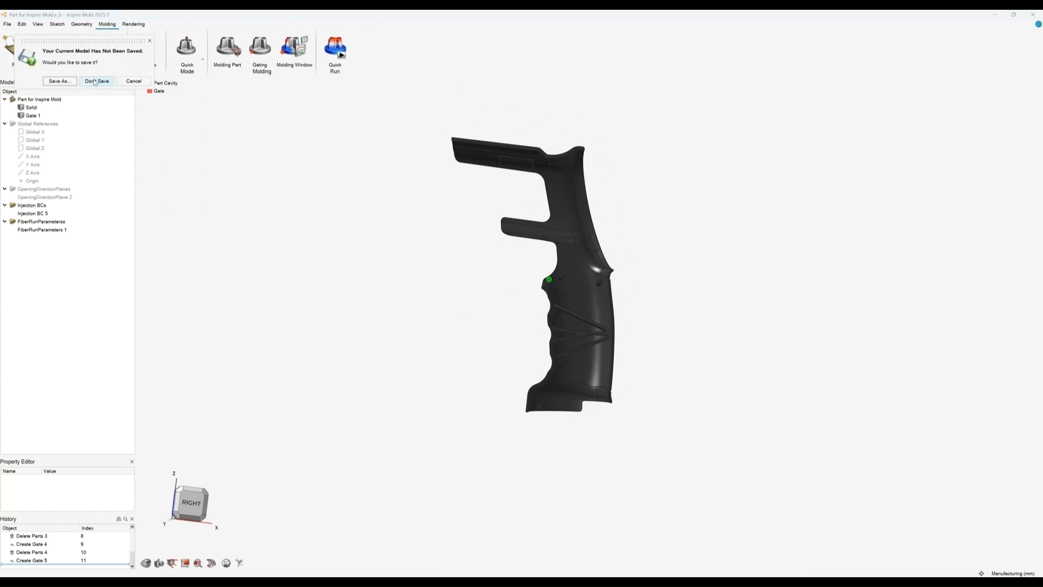
click(97, 80)
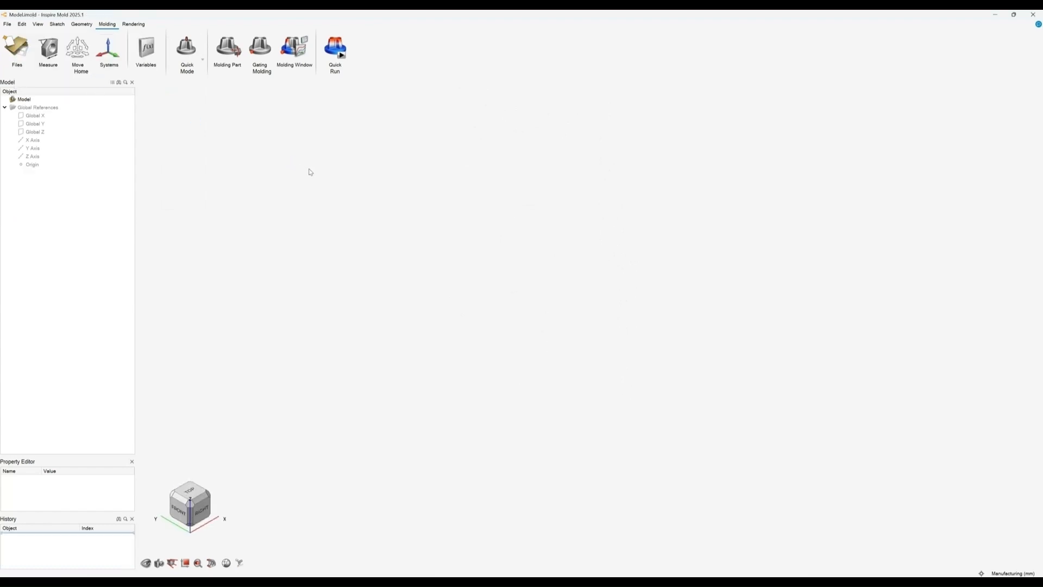
click(203, 59)
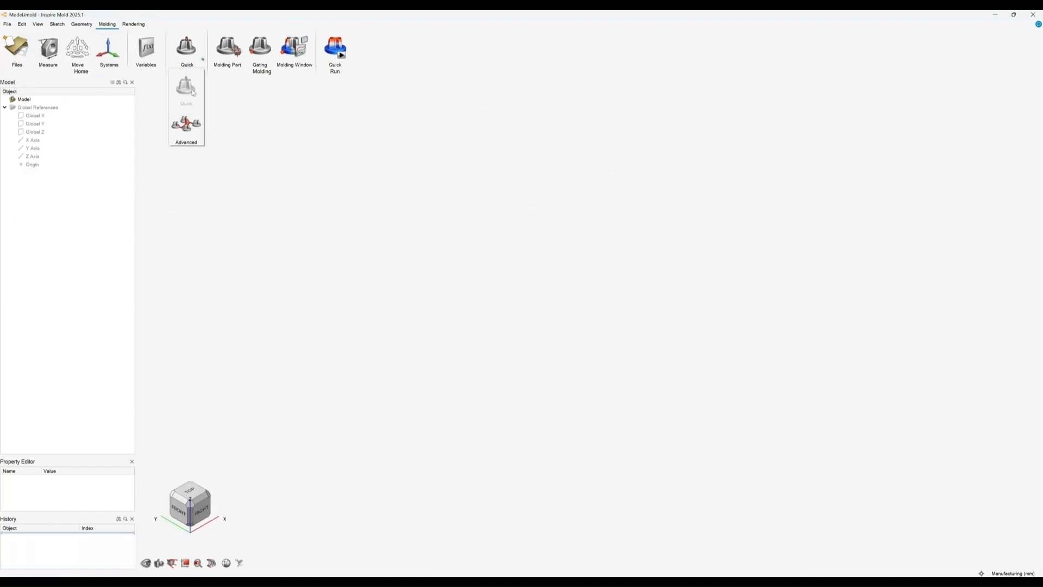
click(186, 124)
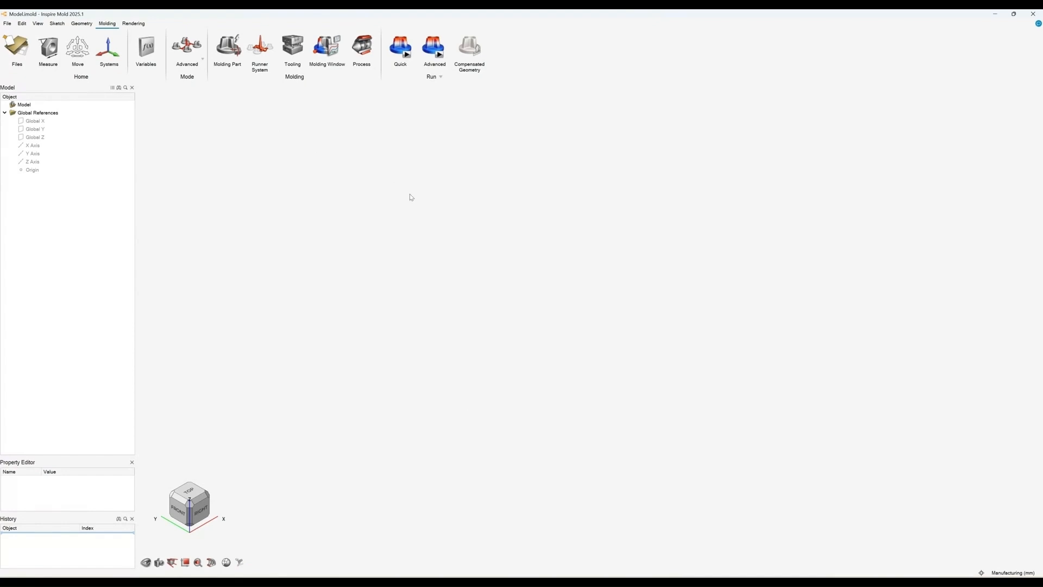
Step: Open the recent file Part for Inspire Mold.x_b and orbit to view the grip
click(7, 23)
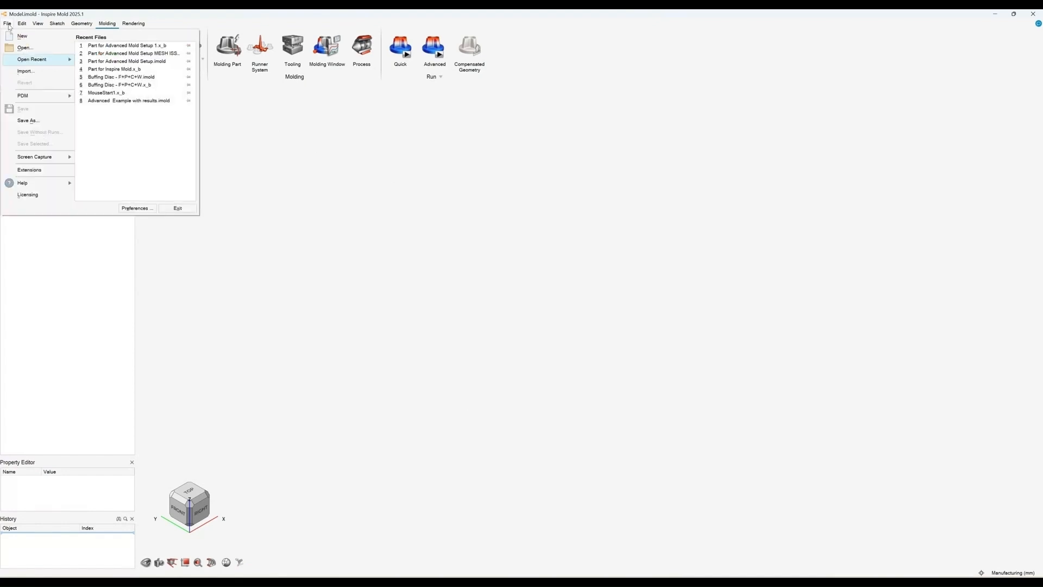
click(115, 69)
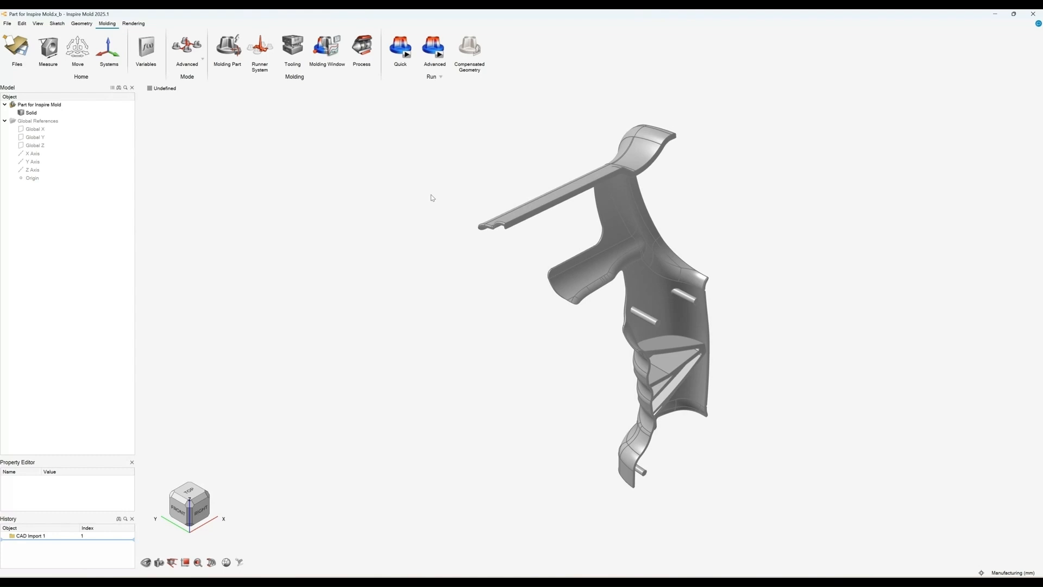
mouse_move(395, 256)
right_down()
mouse_move(304, 205)
mouse_move(382, 289)
mouse_move(370, 325)
mouse_move(390, 371)
right_up()
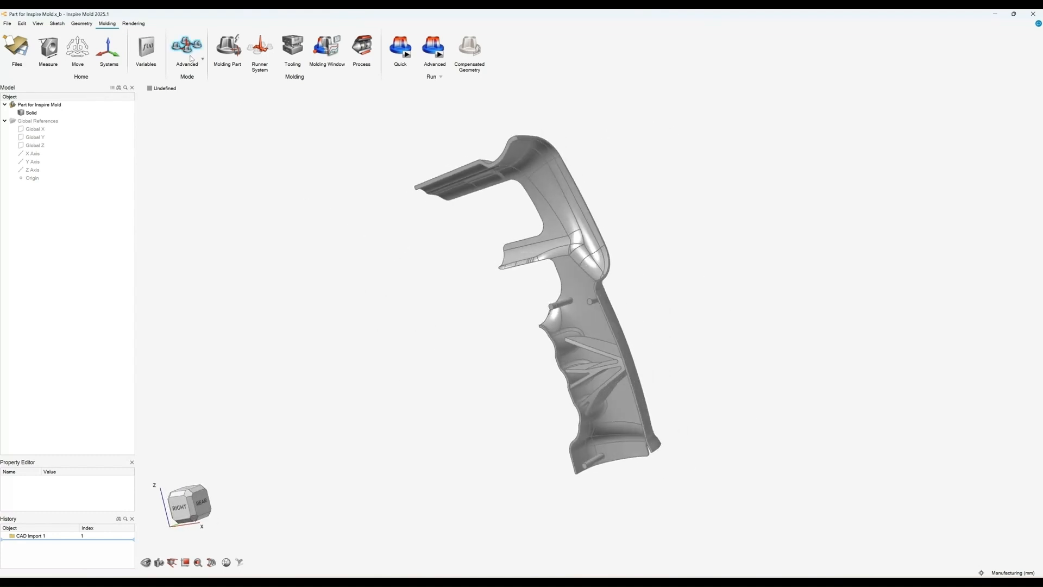
right_drag(373, 170, 414, 163)
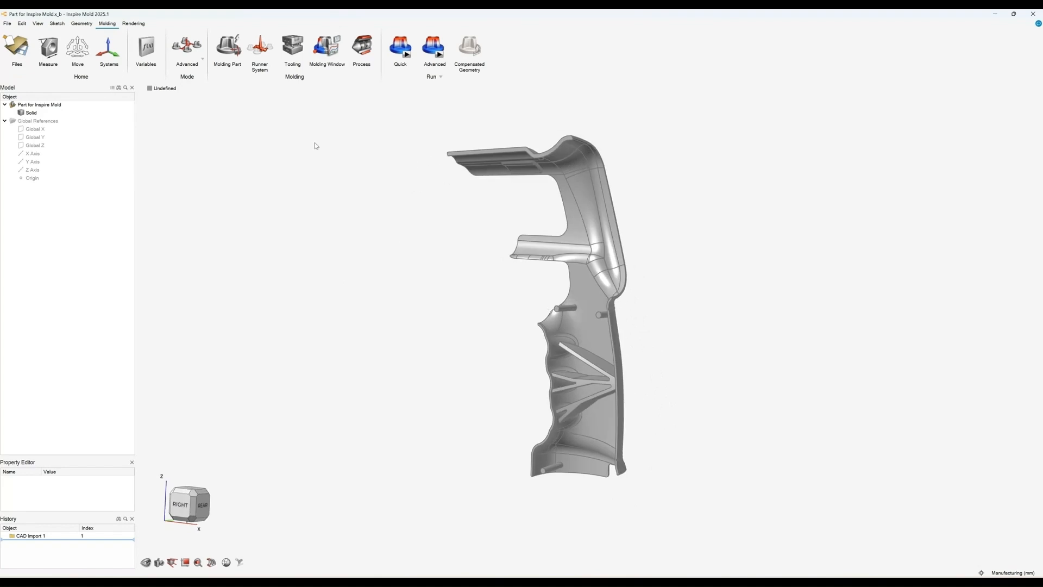
Step: Designate the grip solid as the molding part and turn off the swipe-to-exit tip
click(228, 70)
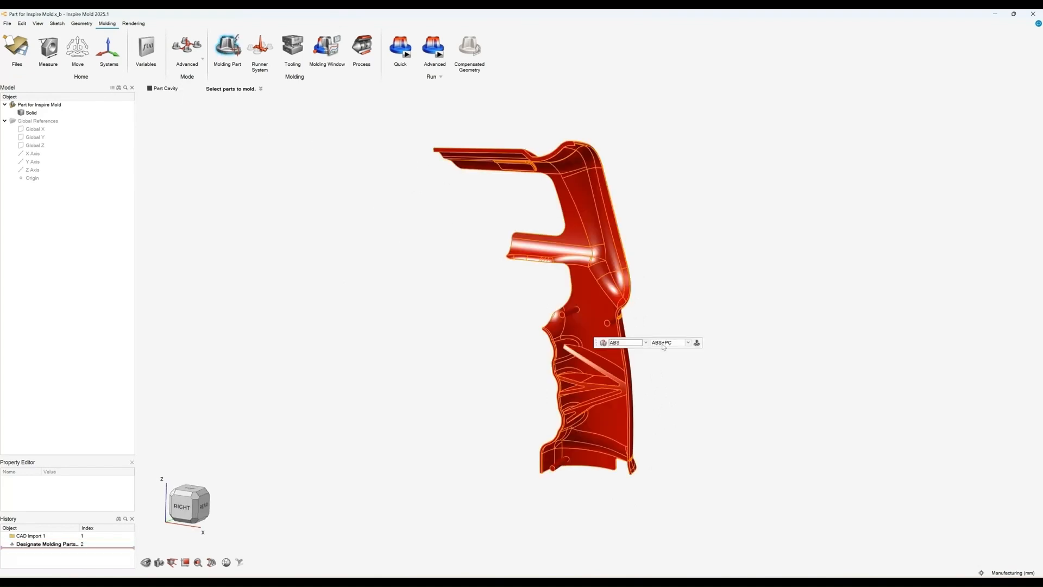
right_drag(692, 263, 398, 261)
click(473, 346)
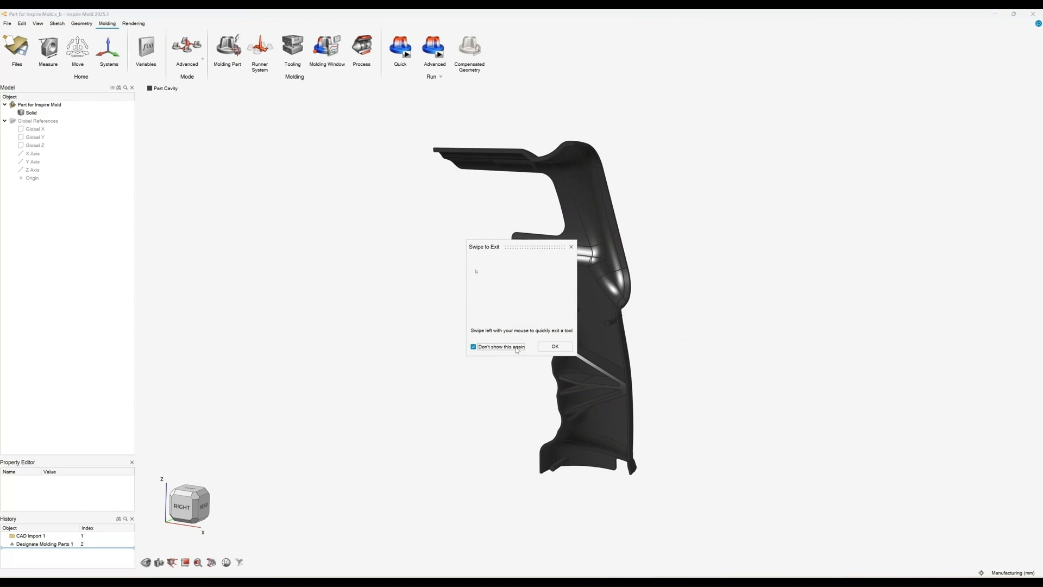
click(555, 346)
right_drag(423, 299, 338, 258)
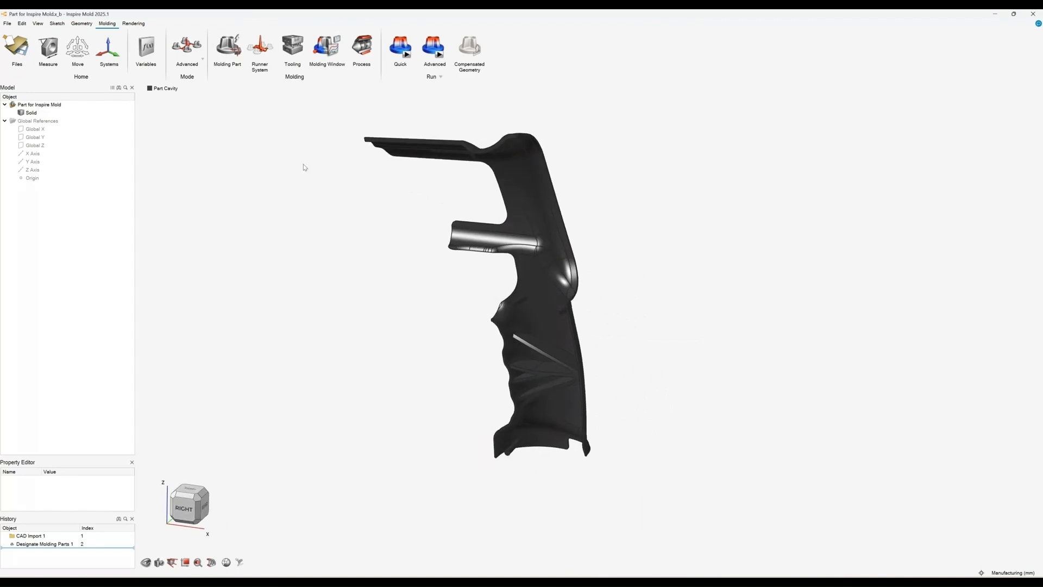
click(260, 48)
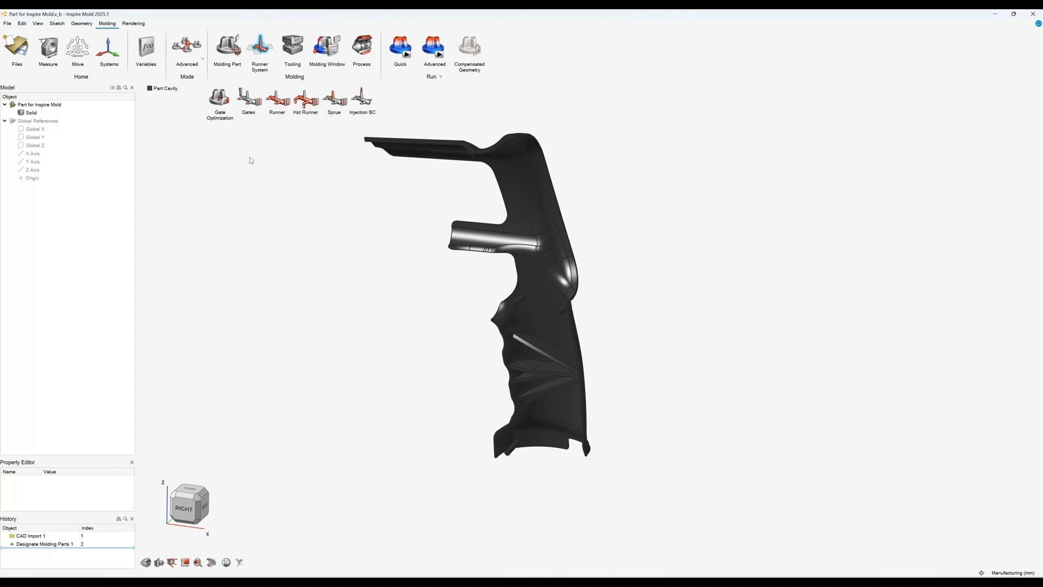
click(243, 96)
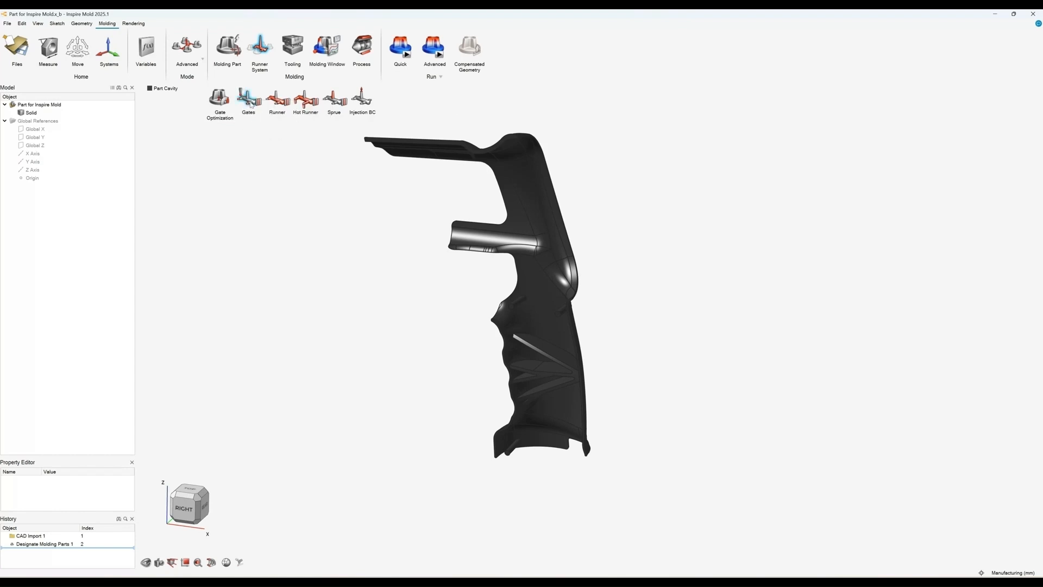
click(187, 509)
scroll(633, 345, up, 5)
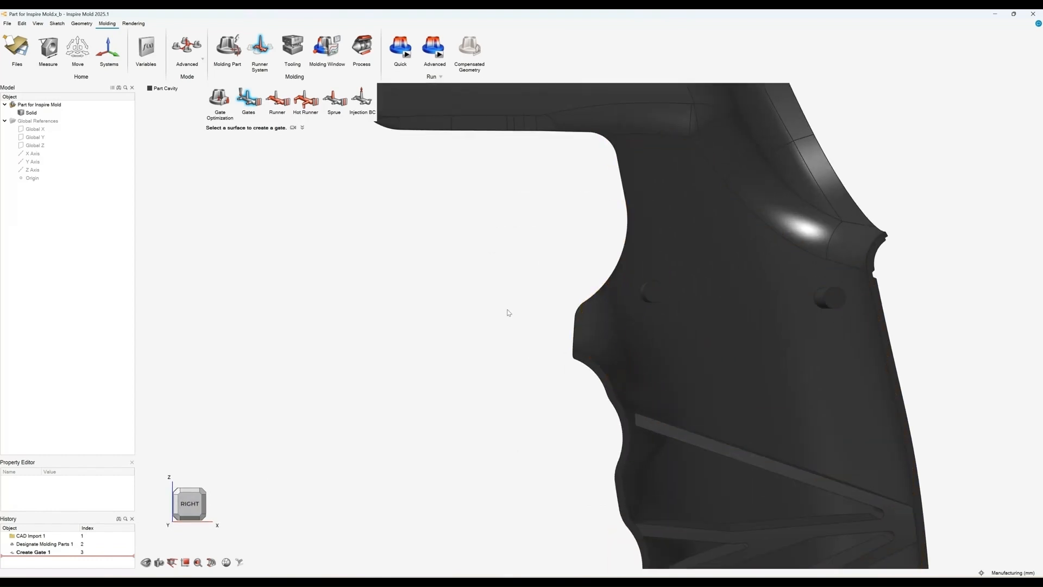
scroll(508, 309, down, 5)
Step: Define the mold's opening direction by selecting the grip's side face
click(228, 48)
scroll(437, 252, down, 5)
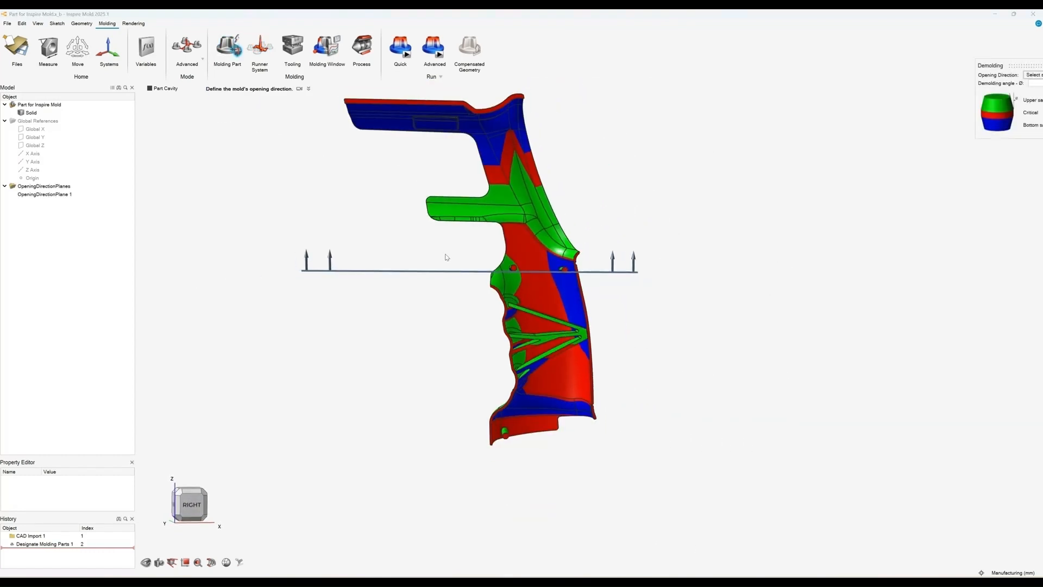
middle_drag(447, 255, 859, 435)
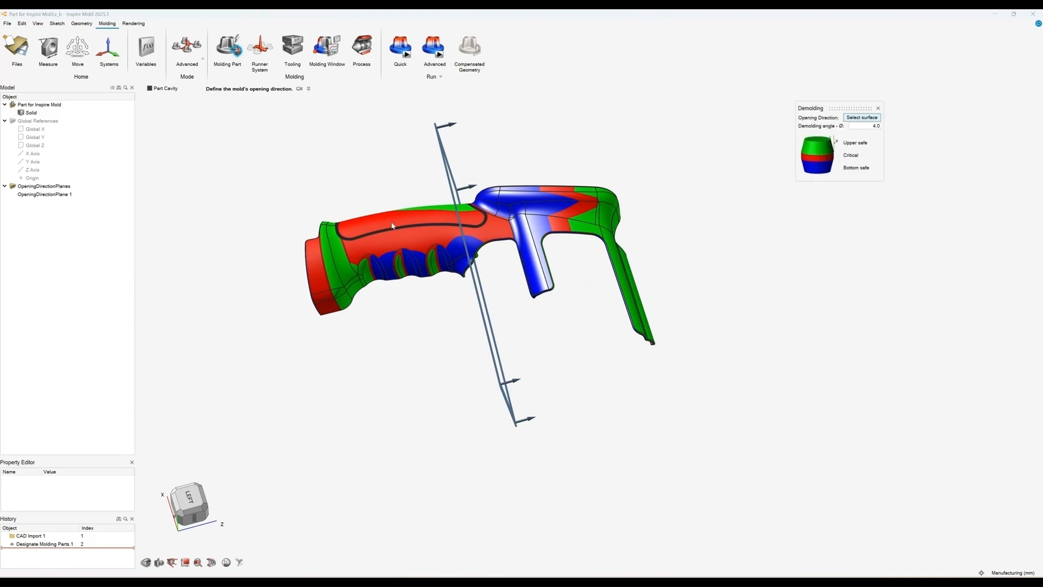
click(410, 242)
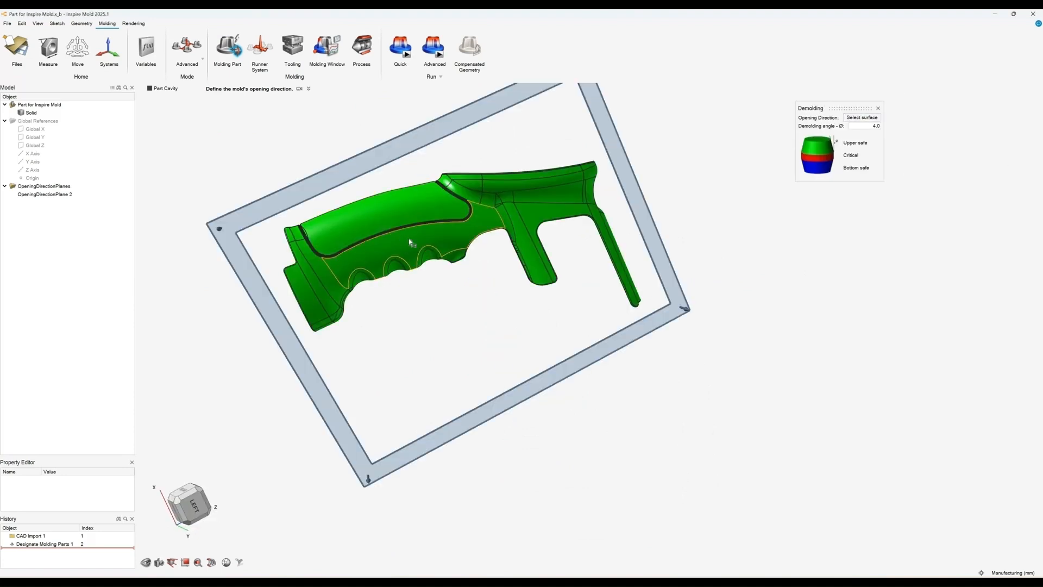
middle_drag(641, 297, 637, 193)
key(Escape)
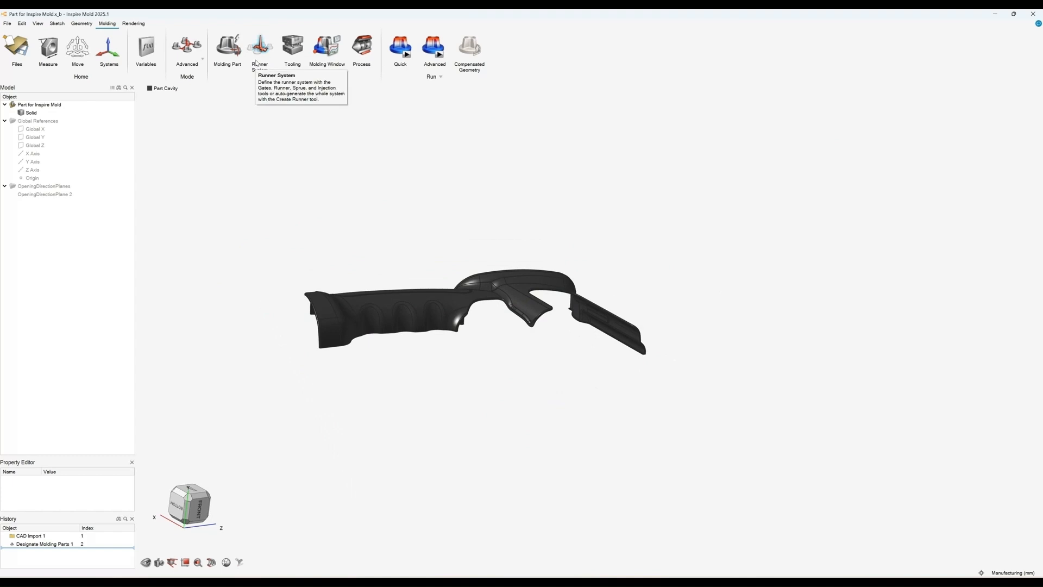
Step: Create a gate on the grip's thumb-rest surface, viewed from the right side
click(259, 48)
right_drag(465, 175, 437, 322)
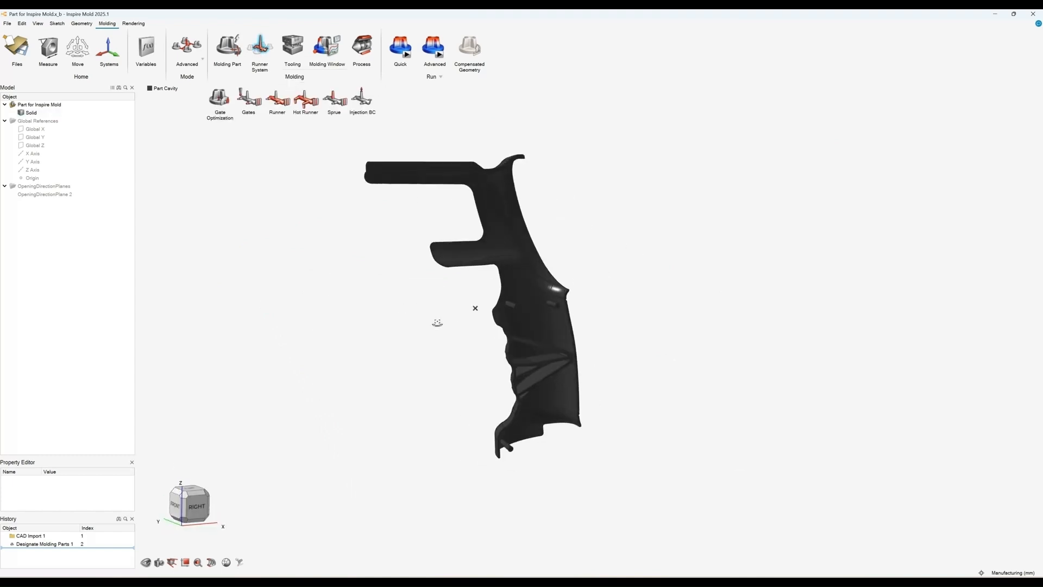
click(249, 97)
click(192, 505)
scroll(670, 350, up, 8)
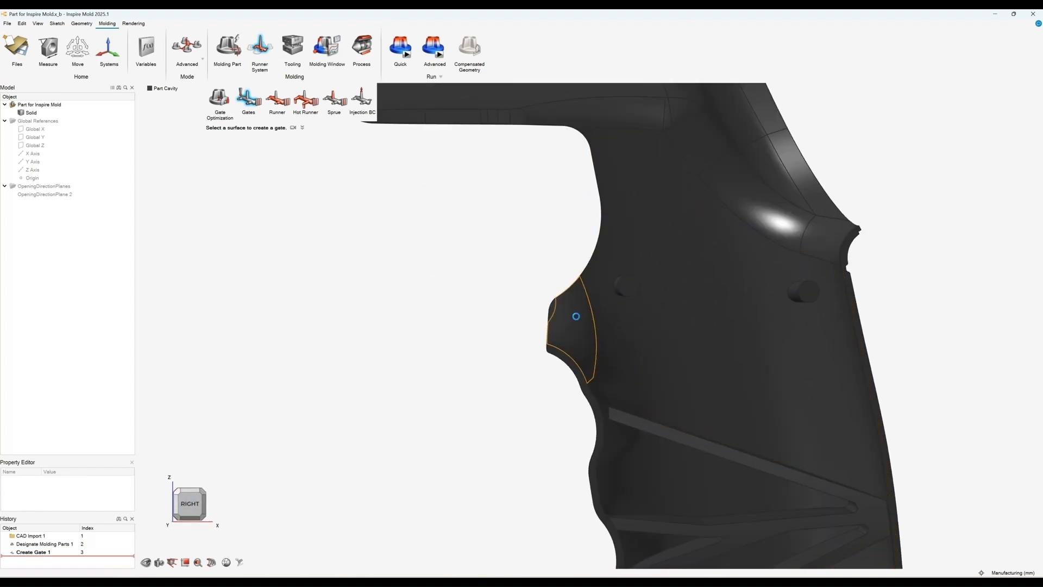
click(577, 320)
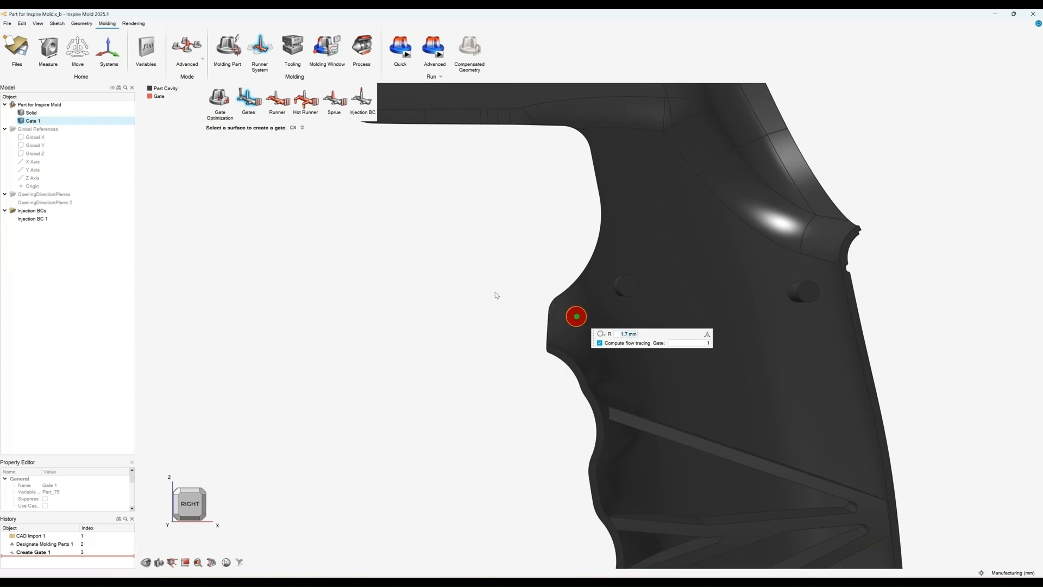
scroll(494, 295, down, 2)
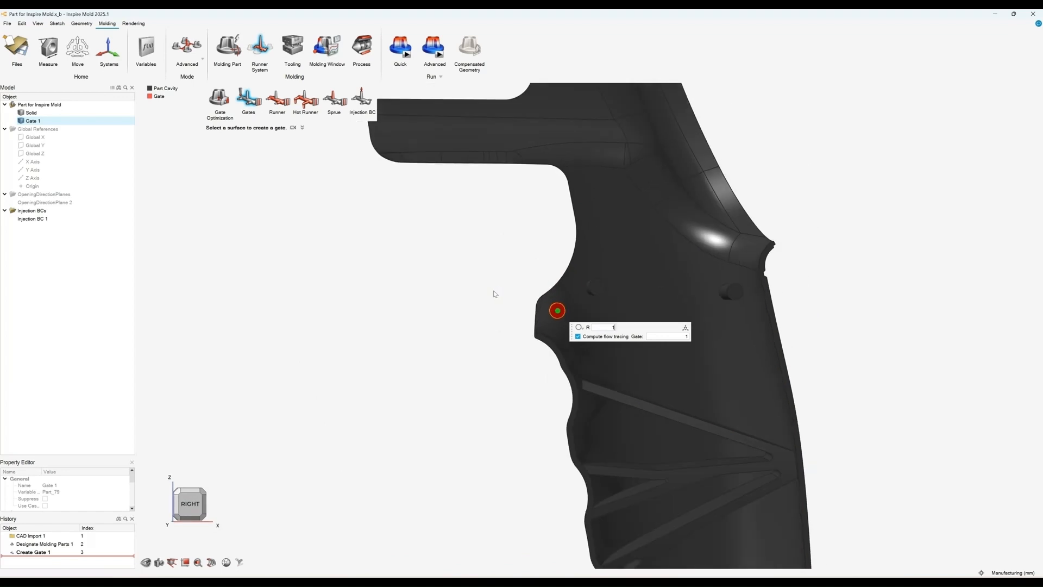
scroll(461, 277, down, 2)
right_click(444, 268)
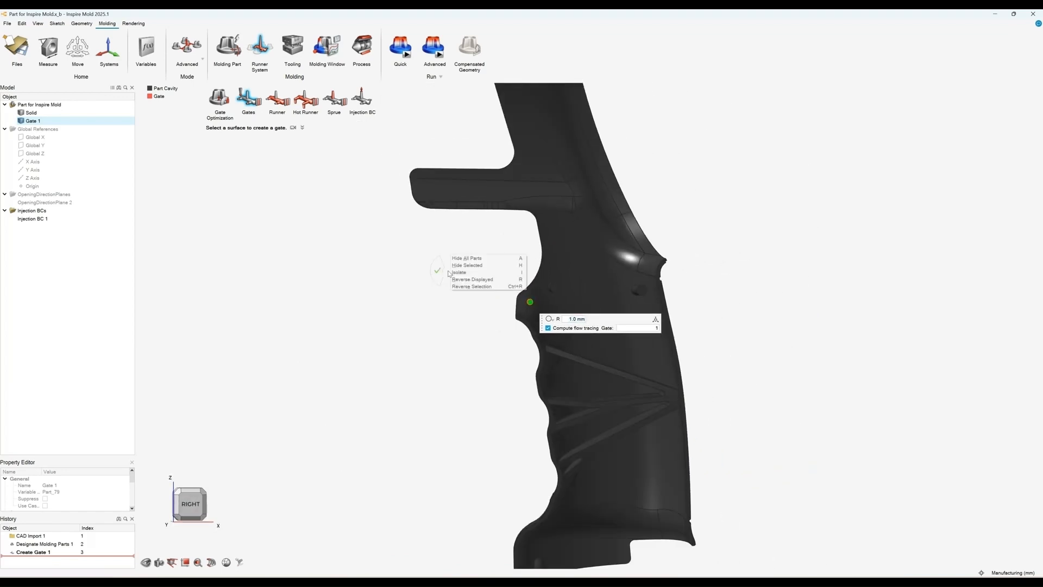
scroll(365, 220, down, 1)
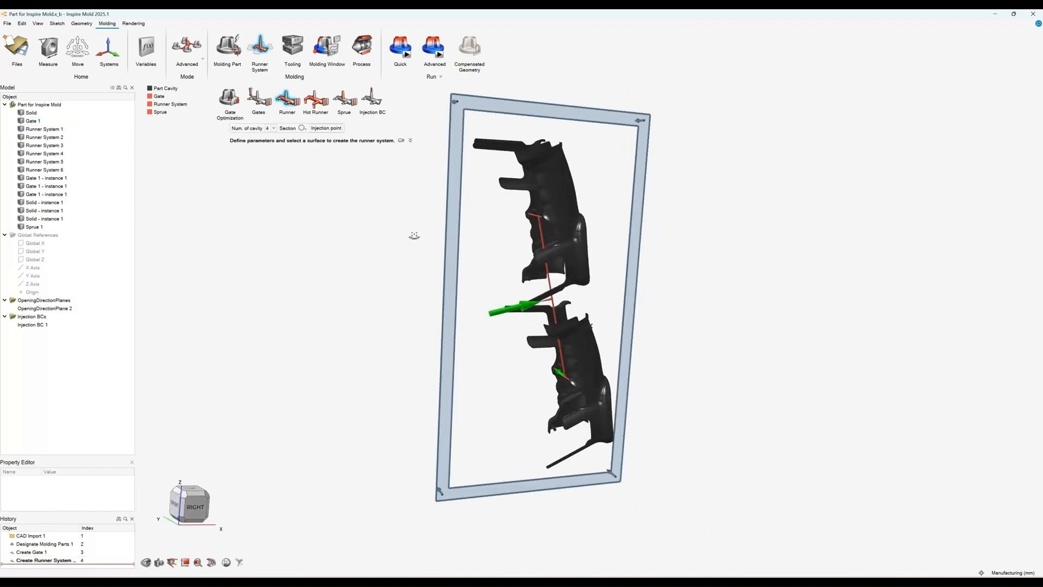
Step: Set the runner system's number of cavities to 2
middle_drag(576, 254, 356, 251)
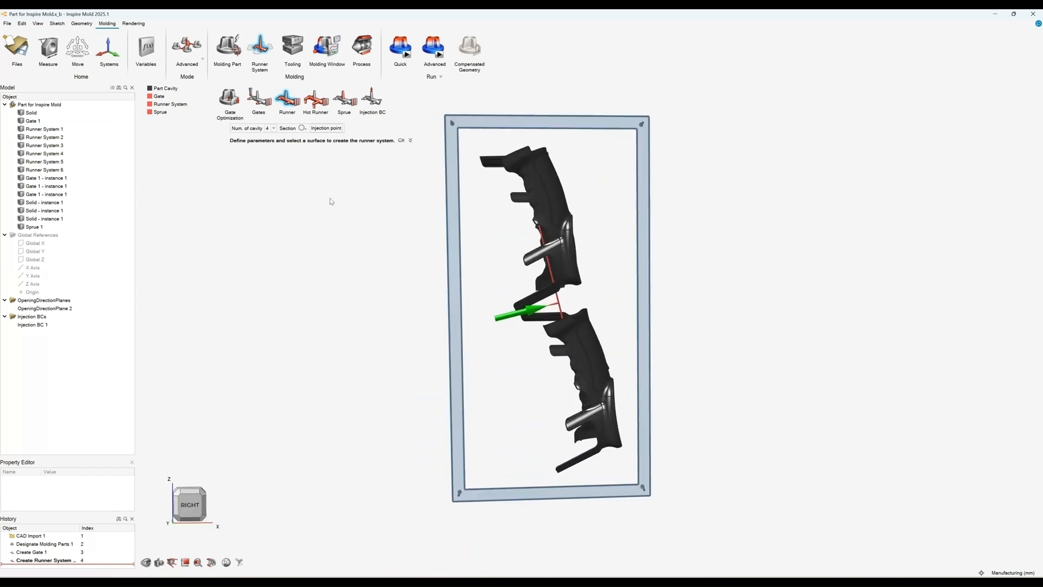
middle_drag(411, 302, 379, 253)
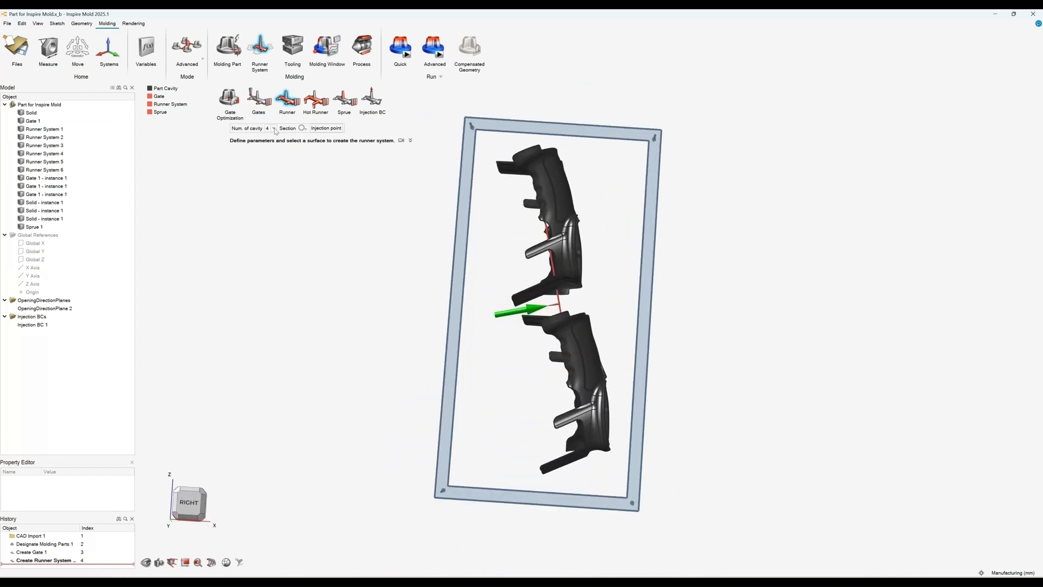
click(274, 129)
click(404, 242)
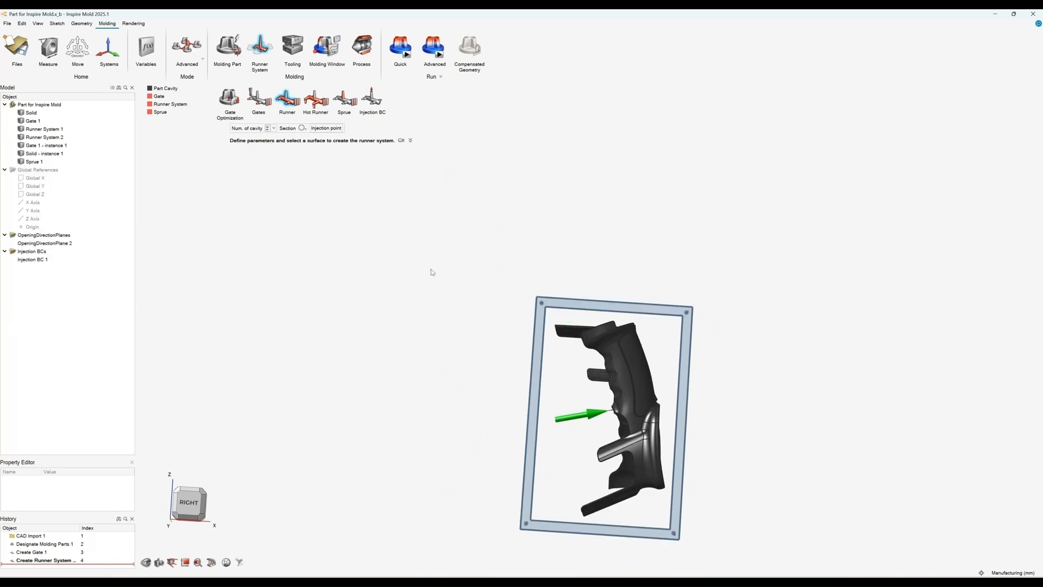
Step: Select the sprue between the two cavities and finish creating the runner system
middle_drag(589, 396, 697, 394)
scroll(638, 409, up, 10)
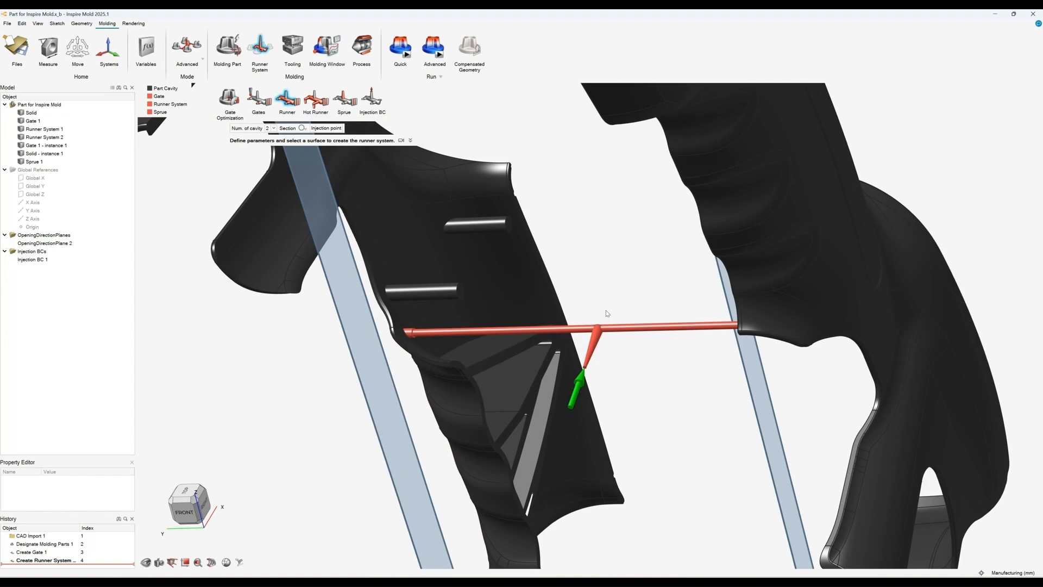
click(593, 344)
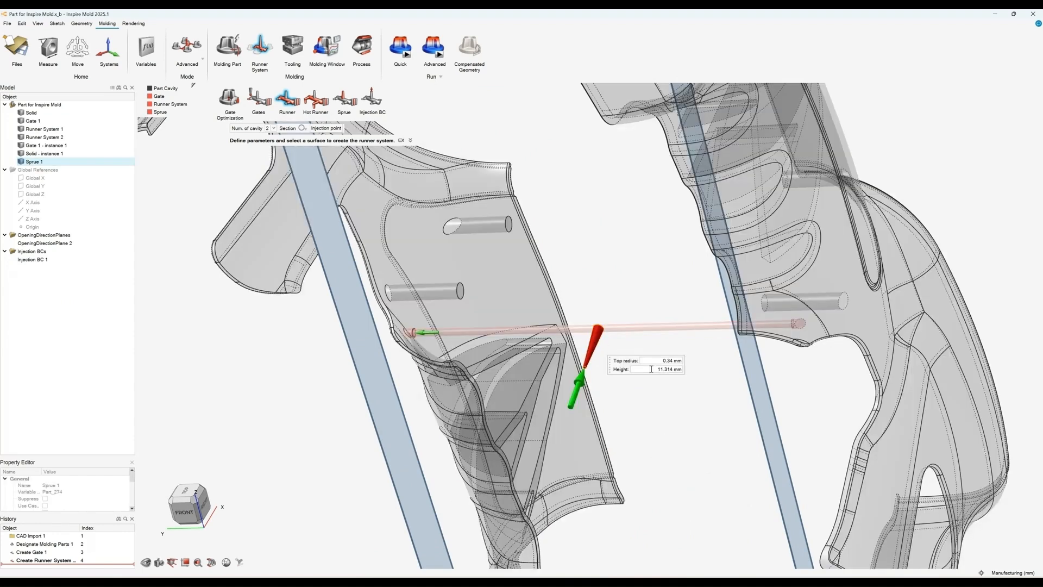
right_click(679, 403)
mouse_move(668, 403)
scroll(640, 406, down, 5)
mouse_move(613, 366)
middle_down()
mouse_move(723, 311)
mouse_move(623, 359)
middle_up()
scroll(622, 356, down, 4)
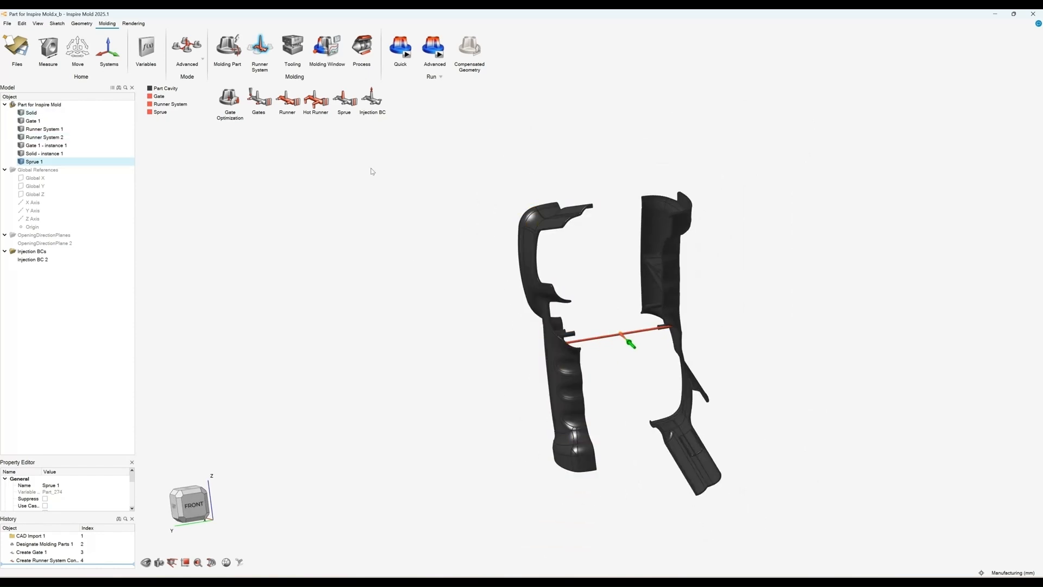
Step: Open the recent file Part for Advanced Mold Setup 1.x_b
click(7, 23)
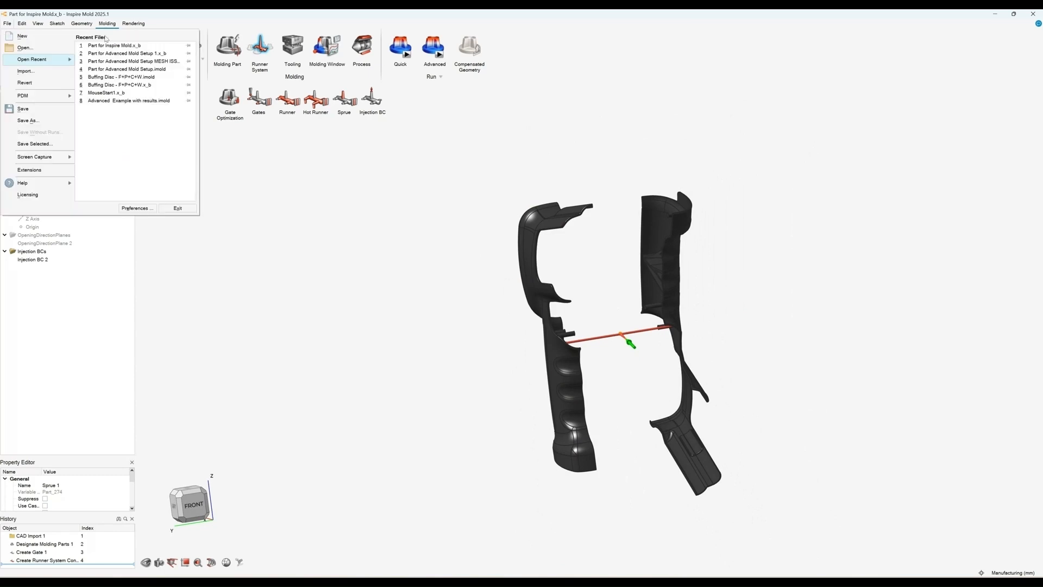
click(129, 53)
click(216, 100)
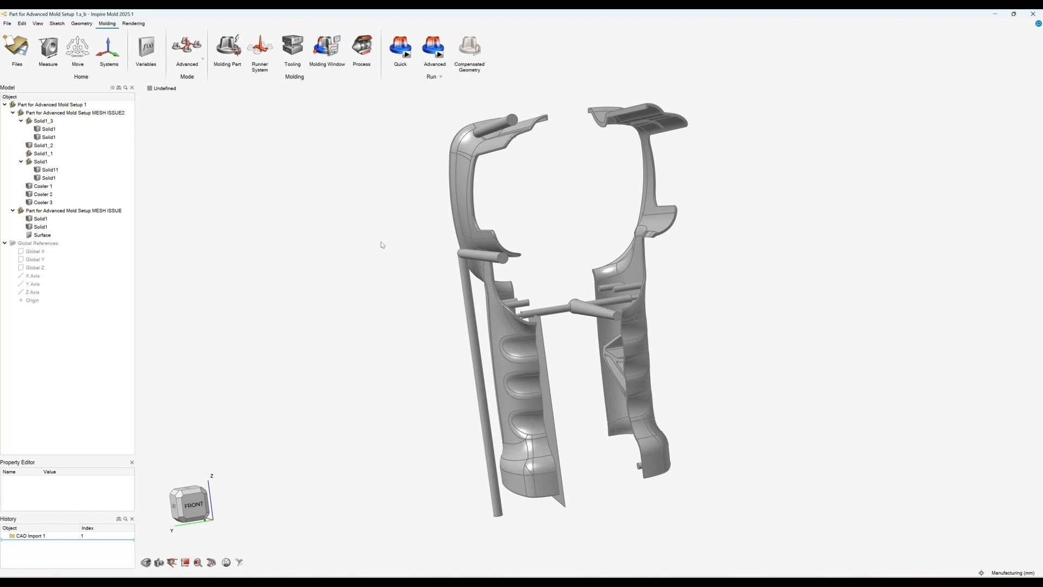
Step: Delete the stray Surface part from the Part for Advanced Mold Setup MESH ISSUE assembly
right_drag(401, 321, 391, 332)
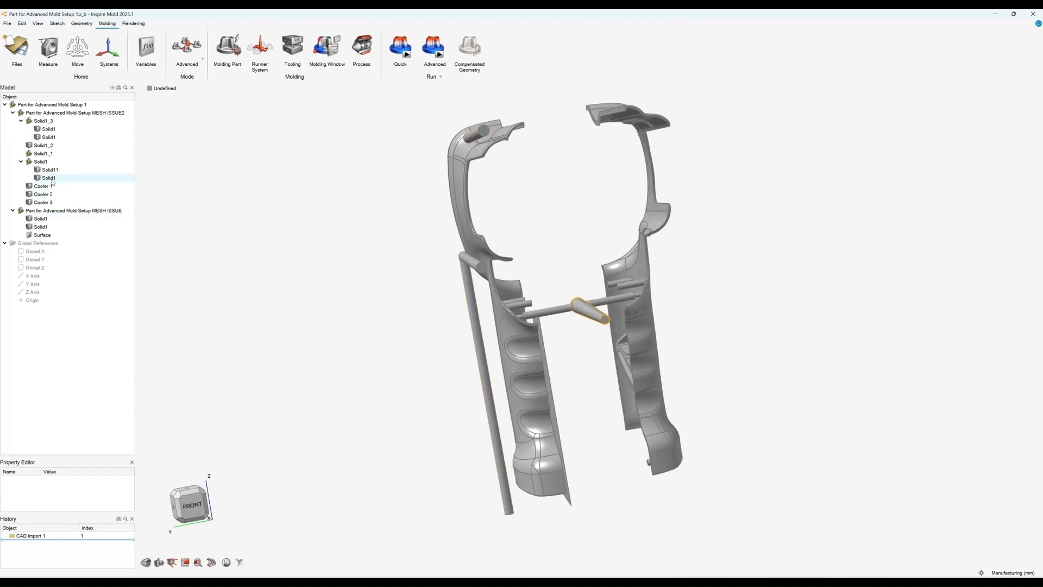
right_click(43, 236)
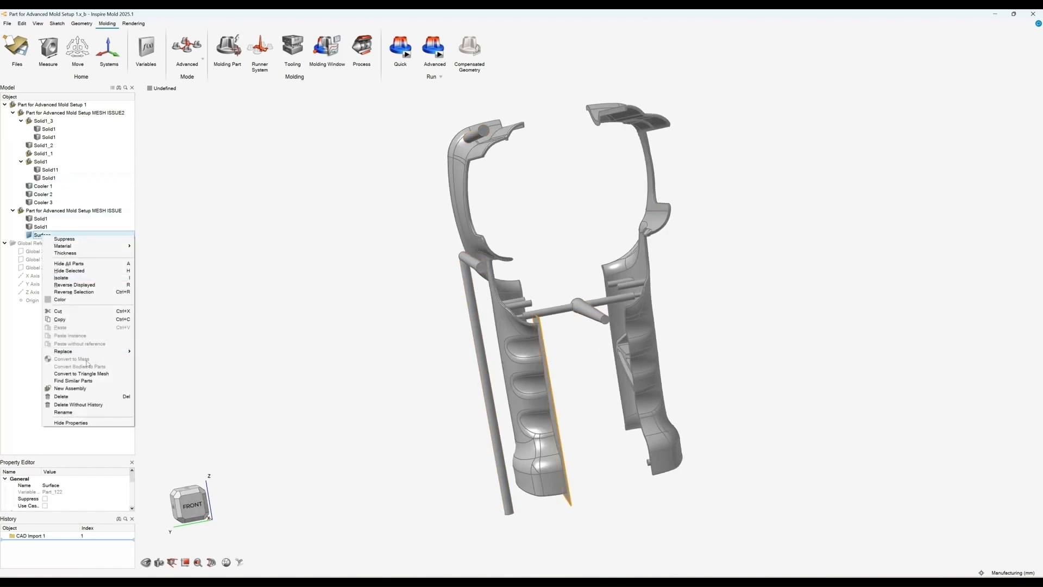
click(61, 396)
Step: Delete the duplicate Solid11 body from the Solid1 assembly in the model tree
right_drag(568, 349, 581, 366)
scroll(581, 367, up, 2)
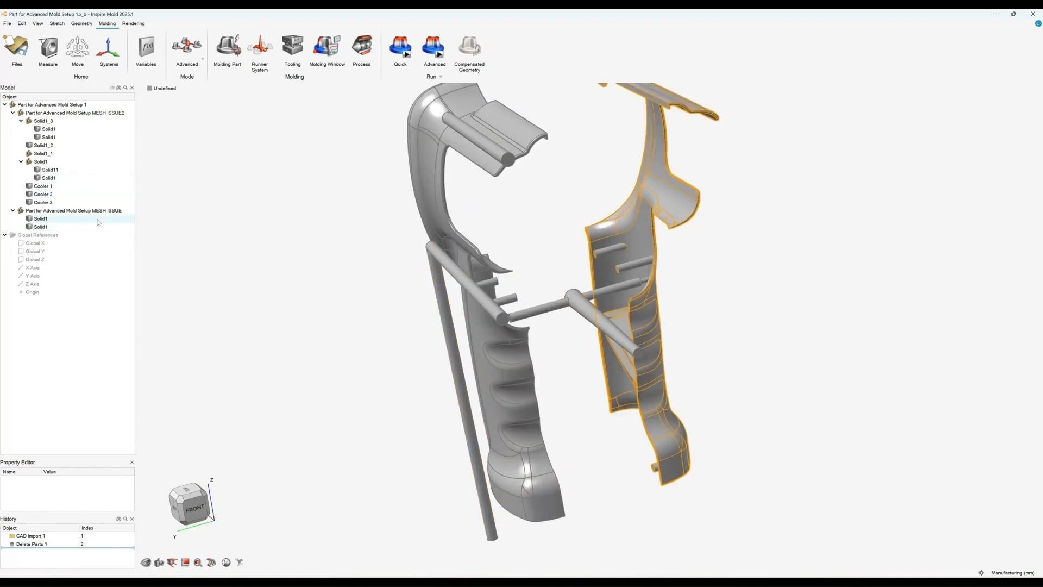
click(50, 169)
right_click(50, 169)
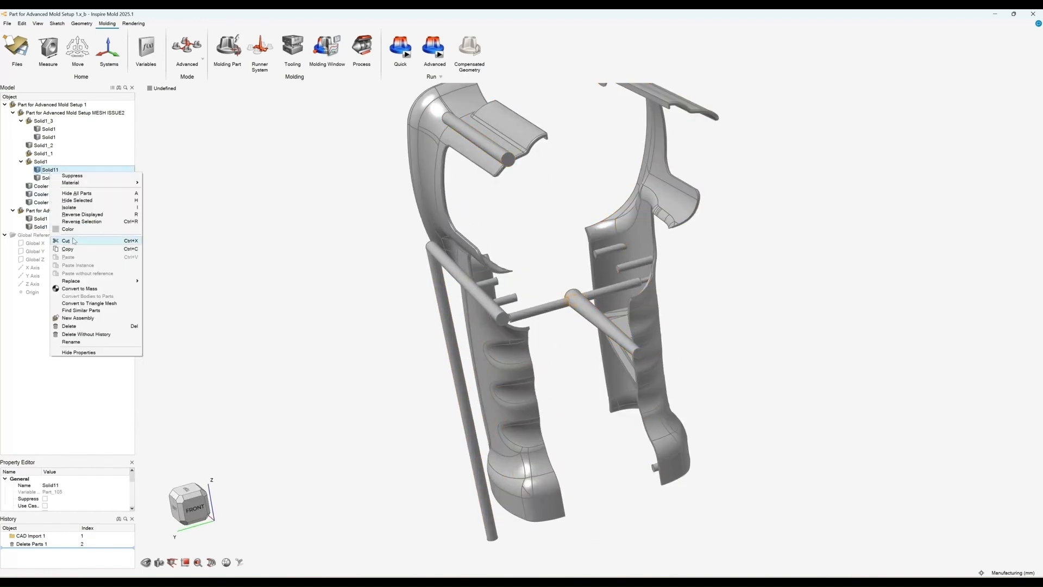
click(61, 327)
Step: Auto-configure the molding components by selecting the sprue inlet between the two grip cavities
right_drag(340, 263, 538, 342)
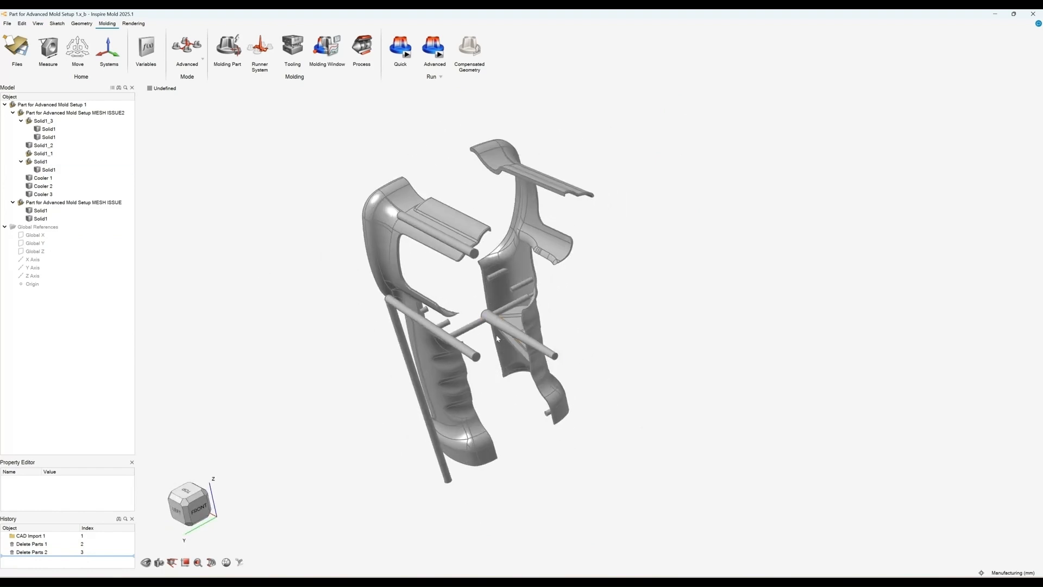
right_drag(577, 384, 588, 324)
right_drag(343, 261, 346, 284)
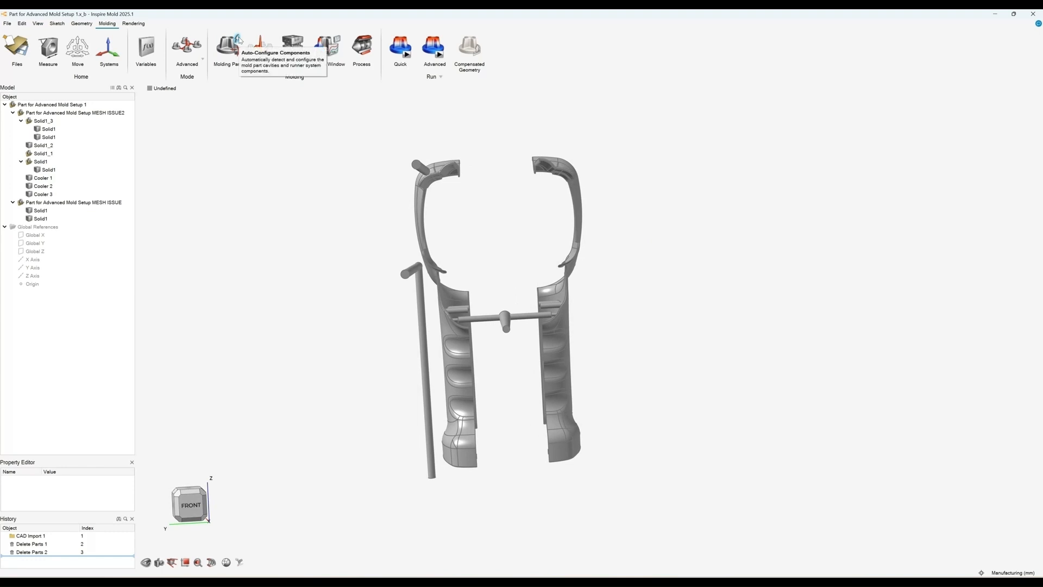
click(260, 48)
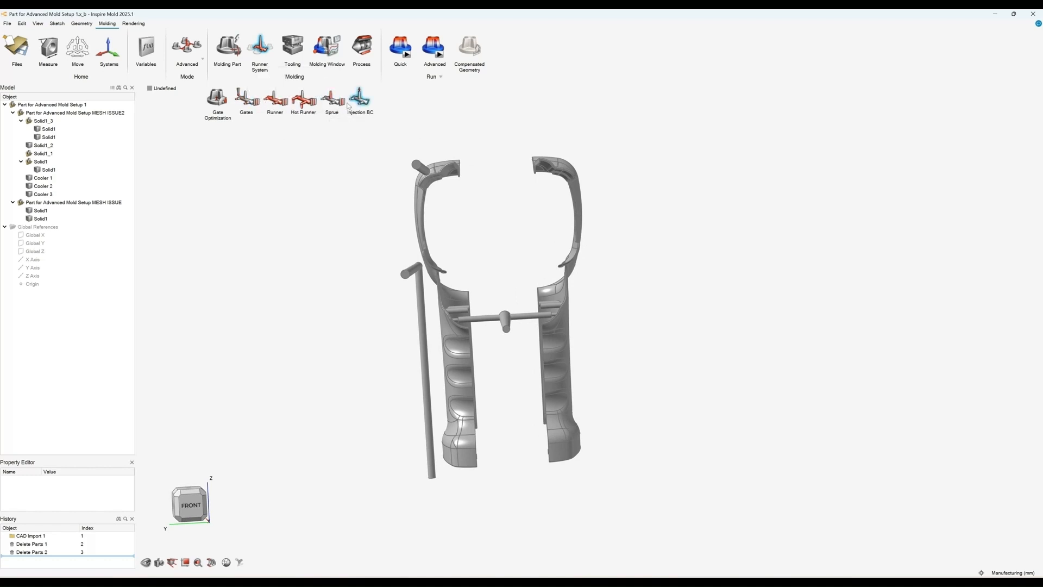
click(239, 39)
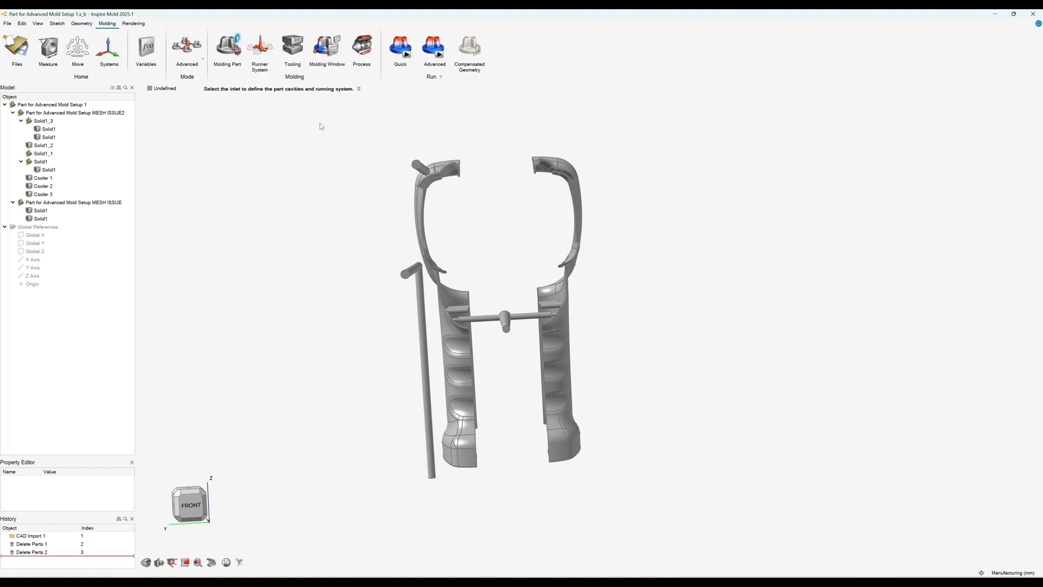
click(506, 329)
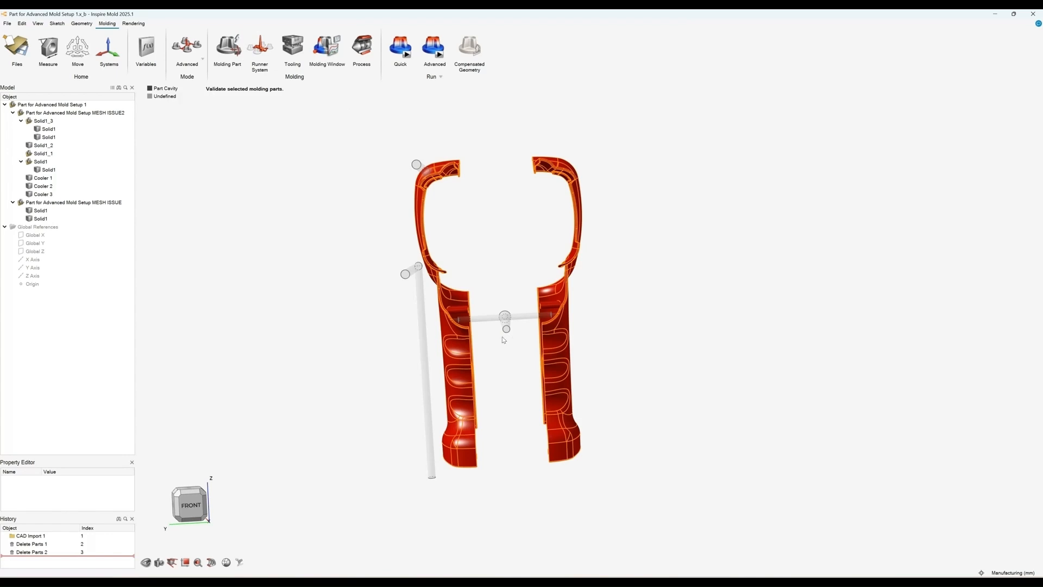
right_click(400, 323)
middle_drag(641, 344, 672, 348)
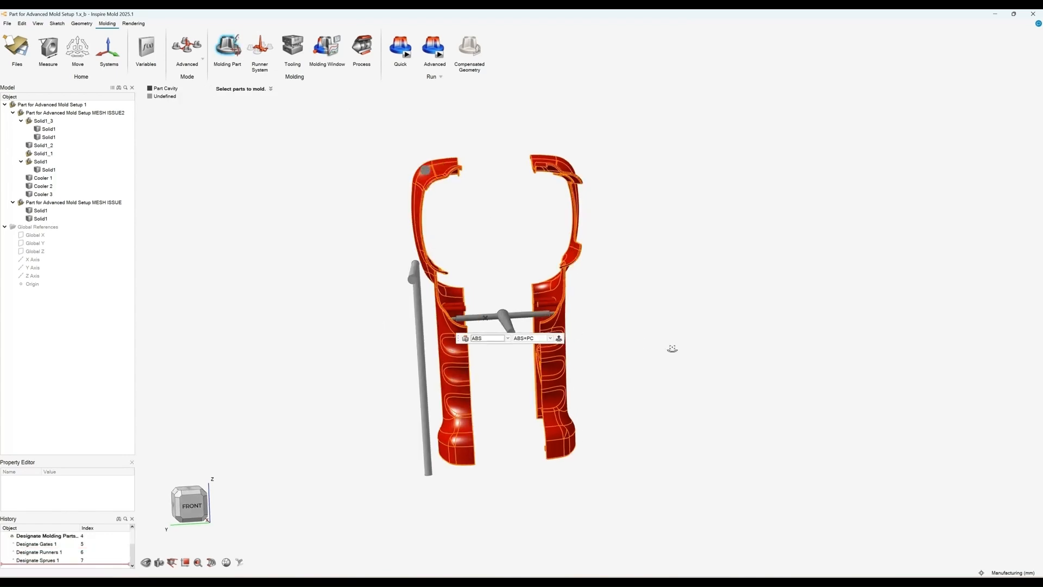
right_drag(672, 349, 634, 310)
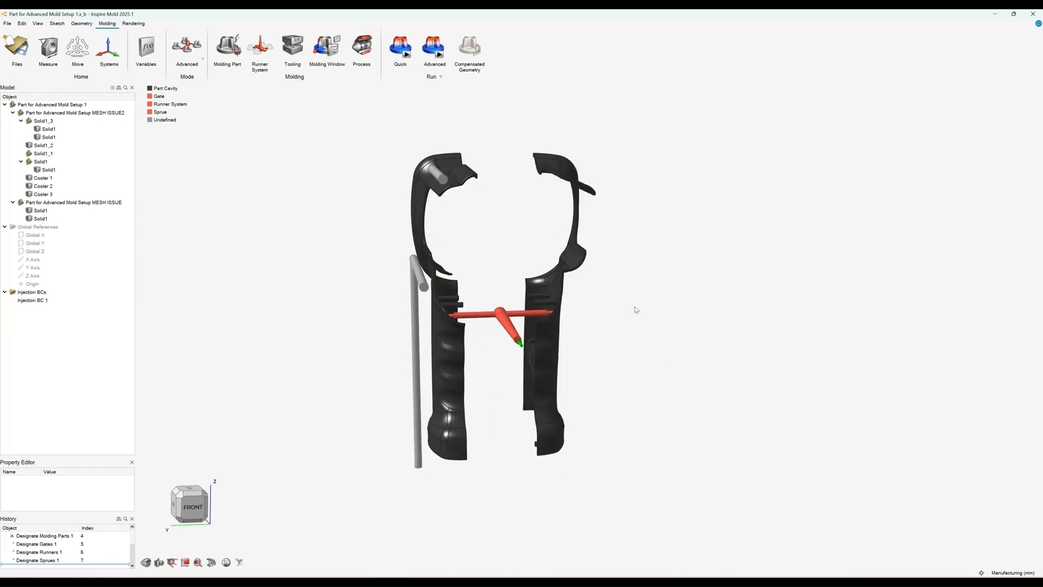
Step: Create a steel mold block around the cavities with a mold temperature of 100 °C
mouse_move(156, 107)
right_drag(305, 245, 305, 233)
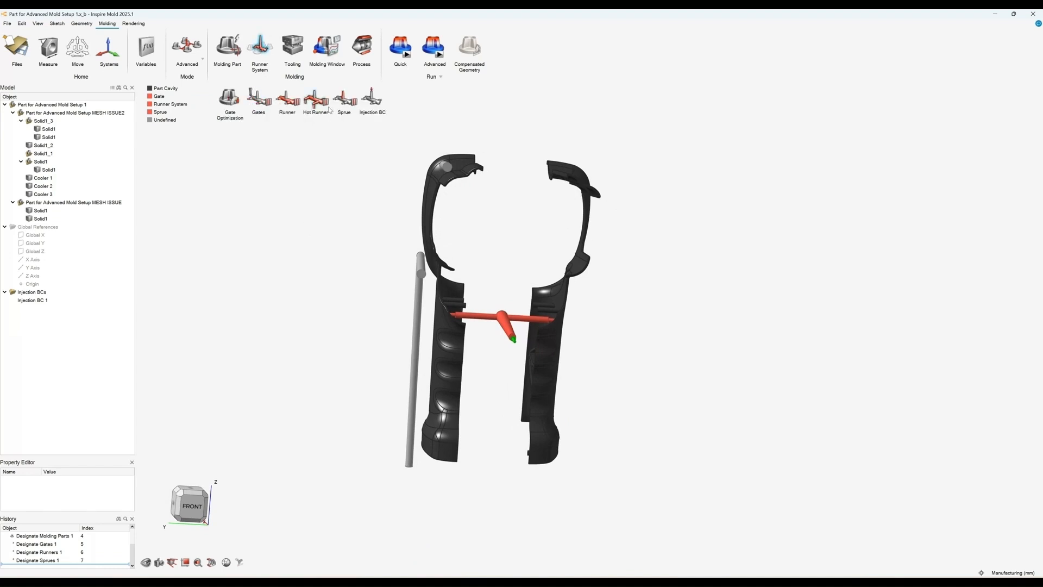
click(292, 50)
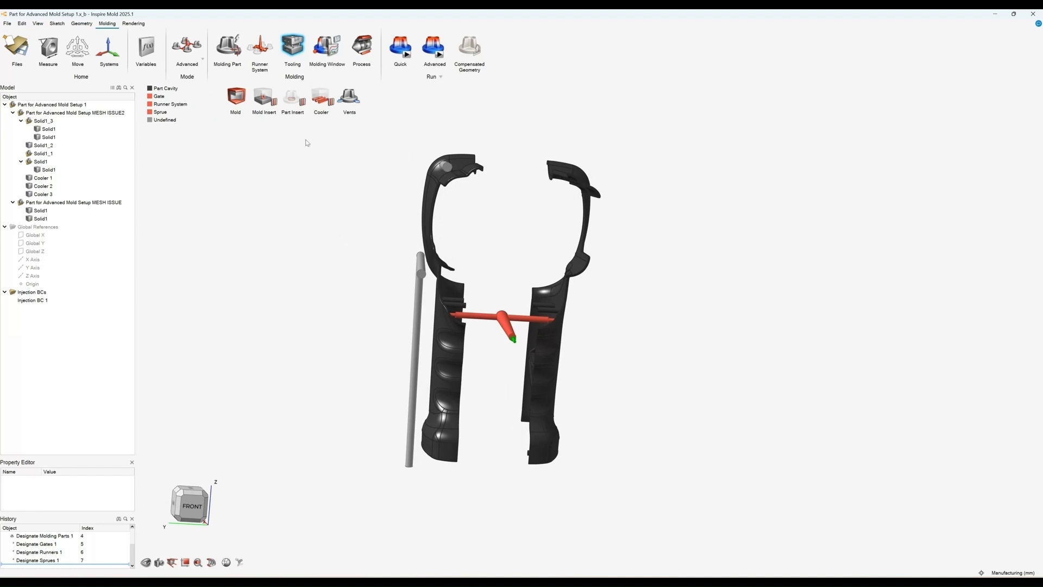
click(235, 96)
scroll(380, 206, down, 2)
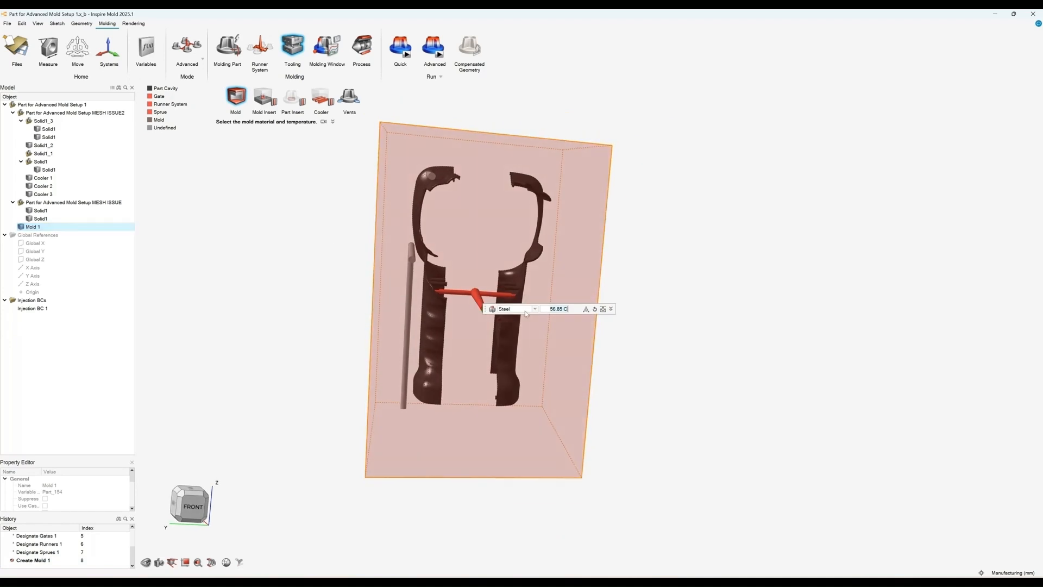
text(100)
key(Return)
click(610, 309)
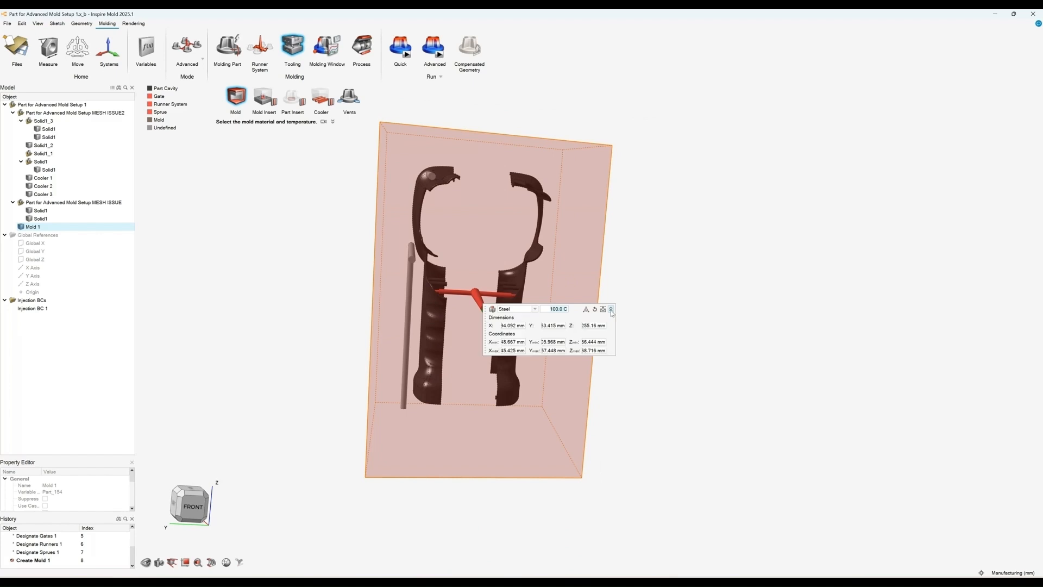
click(611, 310)
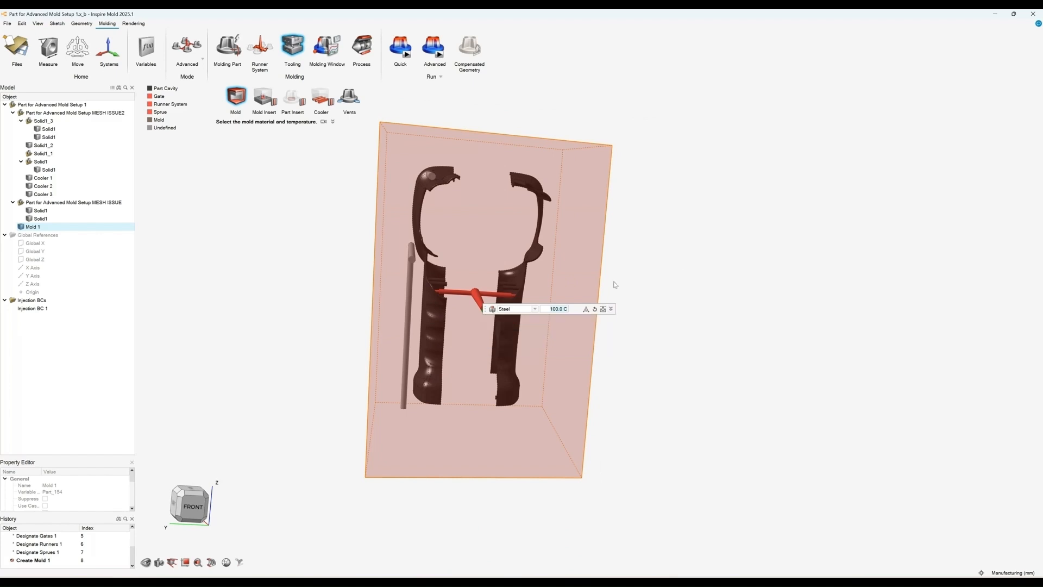
right_click(709, 278)
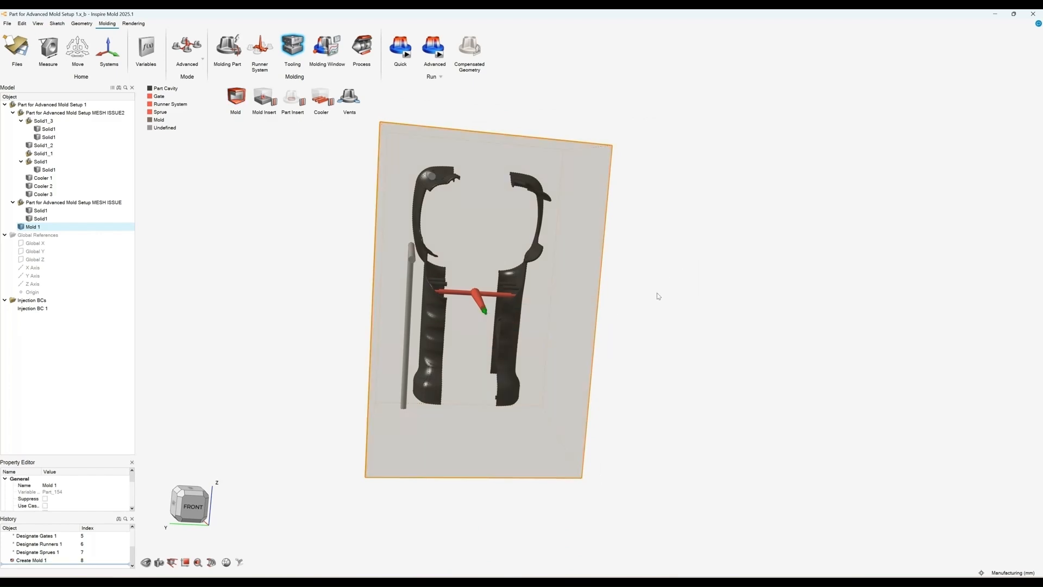
Step: Designate the existing cooling channel parts as coolers
middle_drag(658, 294, 697, 328)
middle_drag(340, 200, 332, 231)
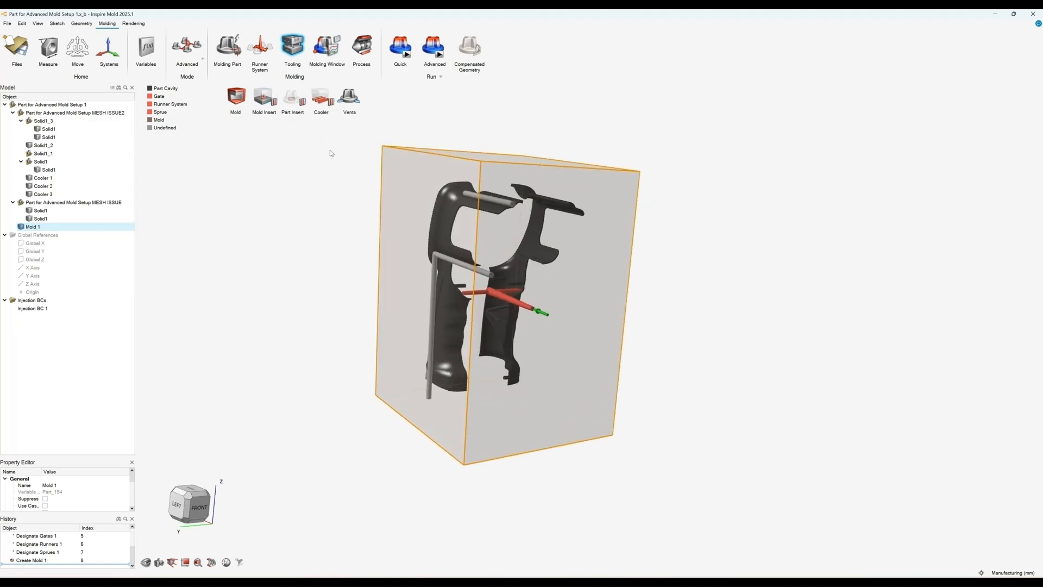
middle_drag(333, 154, 332, 120)
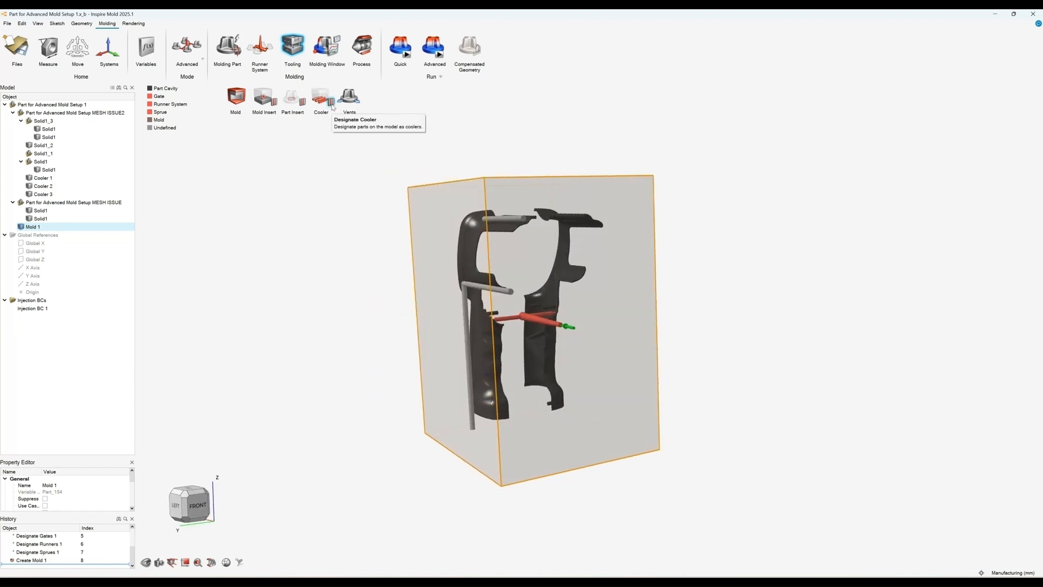
click(332, 106)
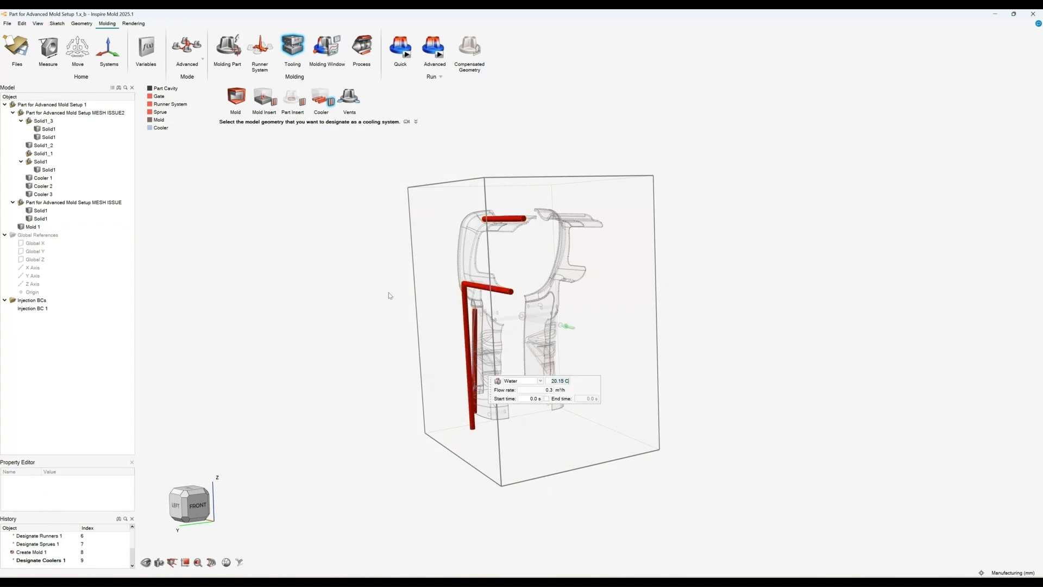
right_click(388, 293)
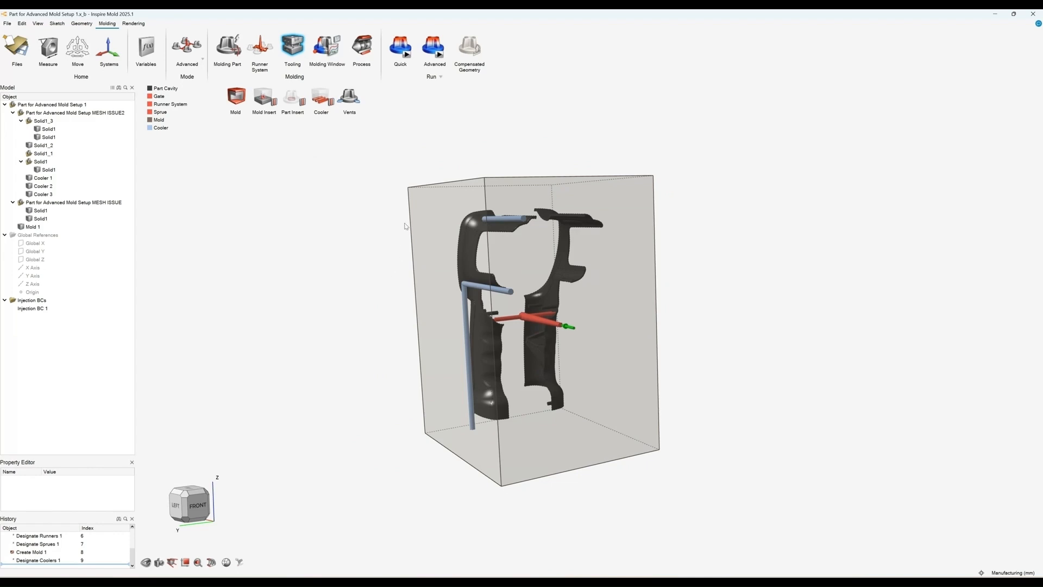
Step: Sketch a new horizontal cooling line about 156 mm long across the grip, viewed from the right side
right_drag(409, 226, 205, 383)
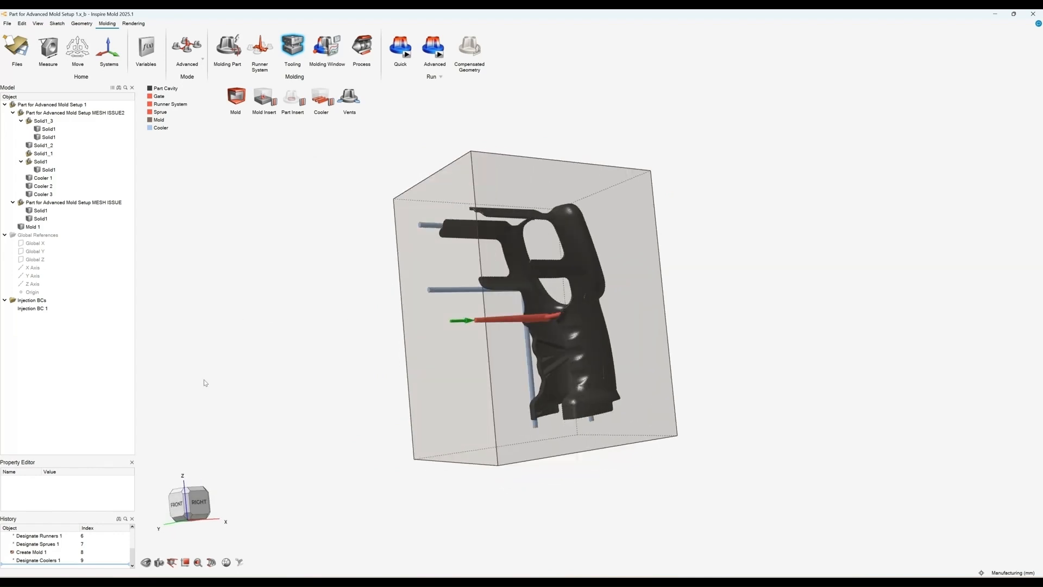
click(200, 500)
click(325, 109)
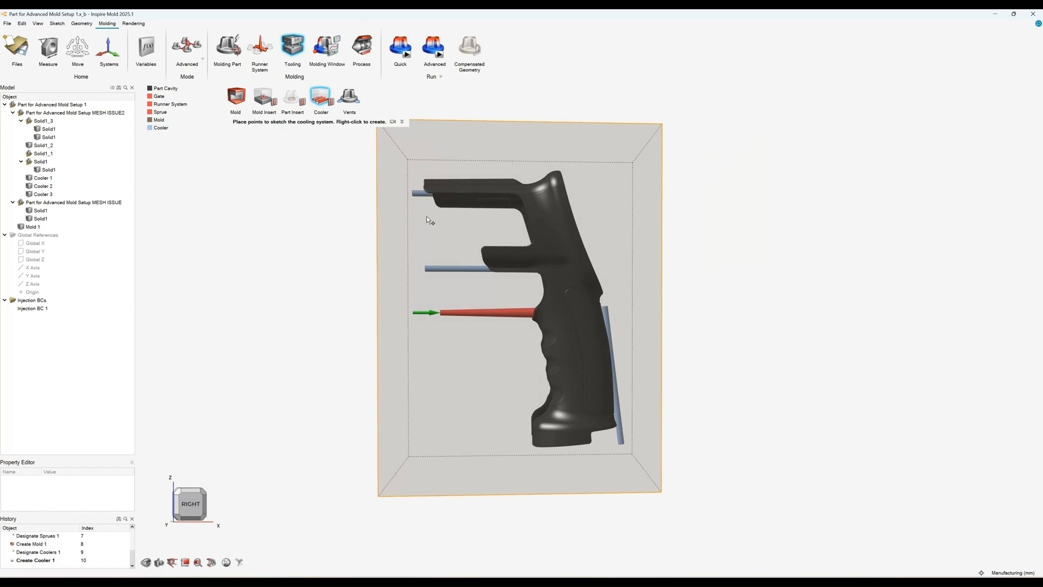
click(397, 226)
click(607, 227)
click(626, 229)
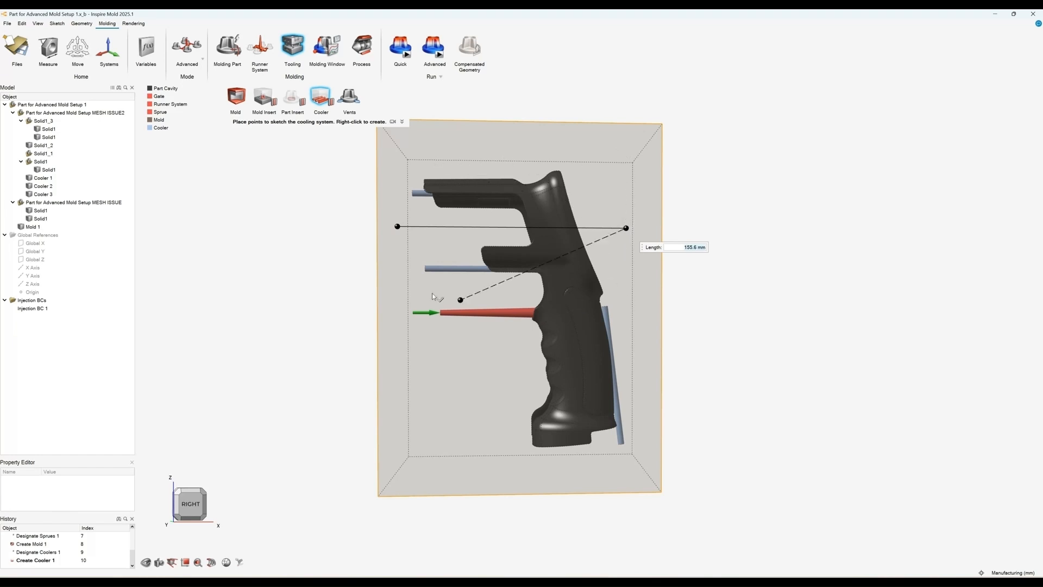
right_click(698, 204)
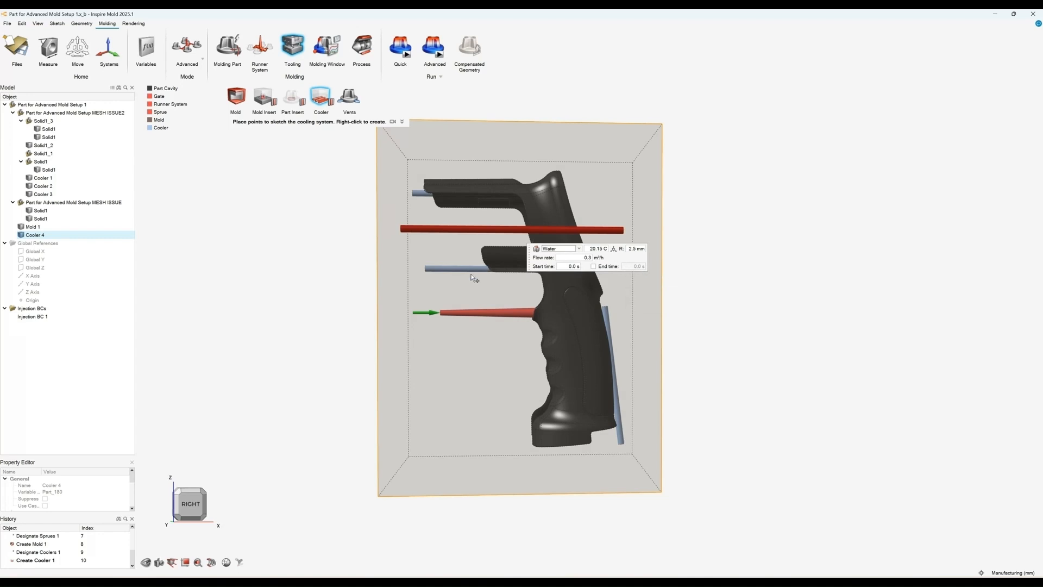
middle_drag(473, 278, 653, 361)
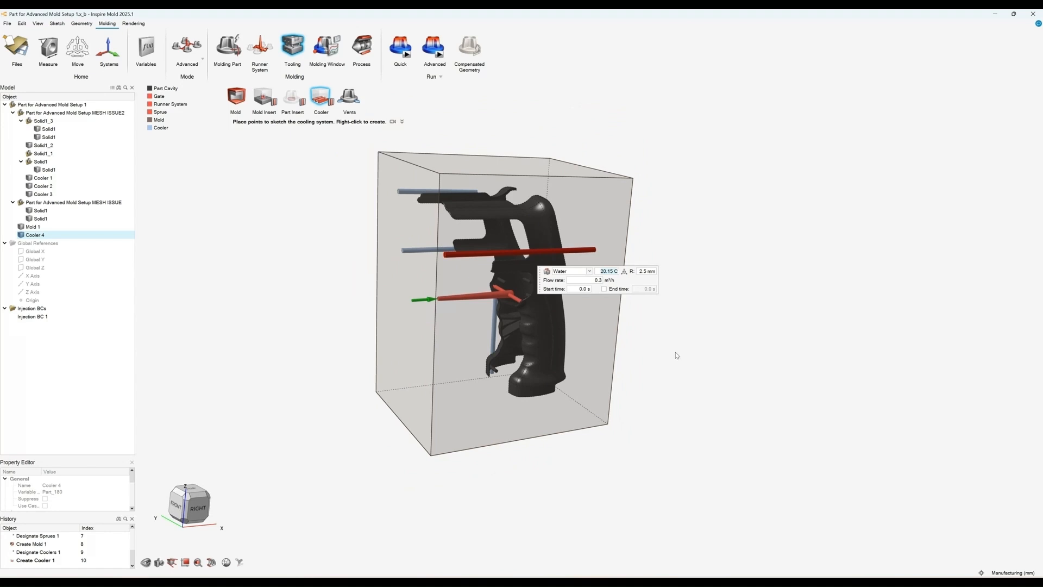
middle_drag(676, 355, 705, 354)
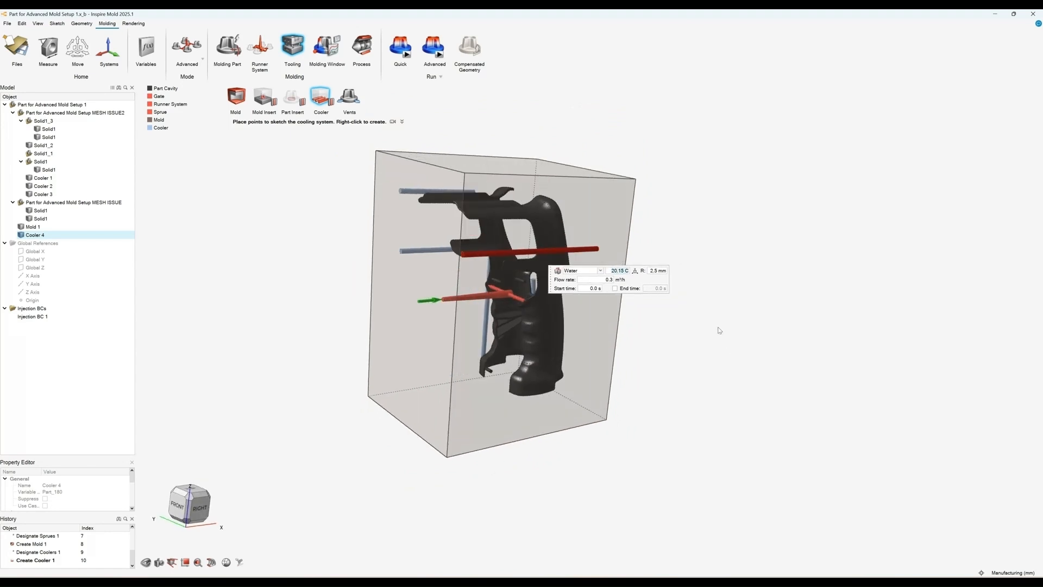
right_click(721, 331)
Step: Open the process parameters and set the filling time to 1.5 s and the injection temperature to 280 °C
scroll(688, 341, down, 2)
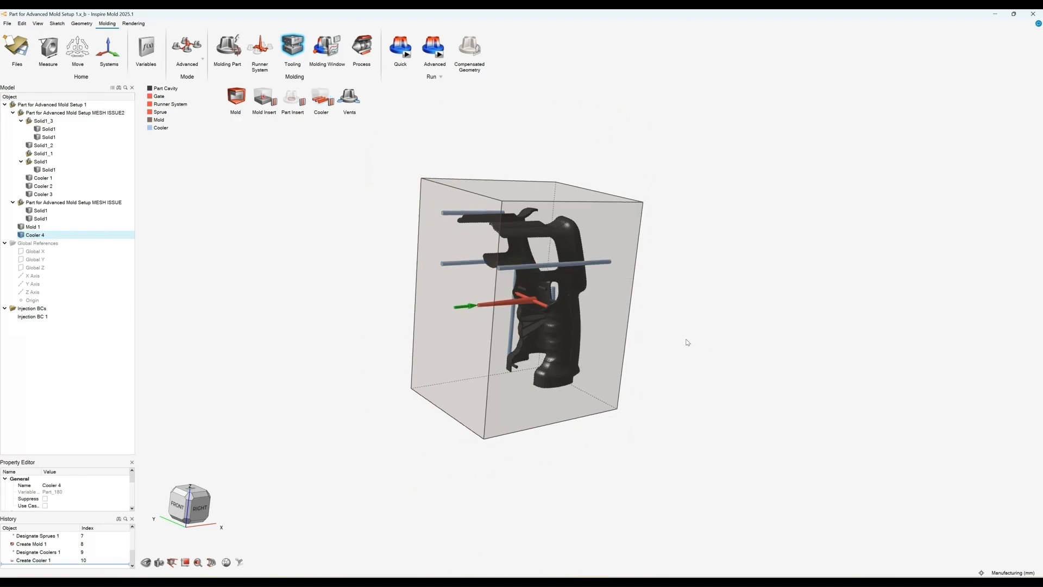
middle_drag(687, 342, 378, 174)
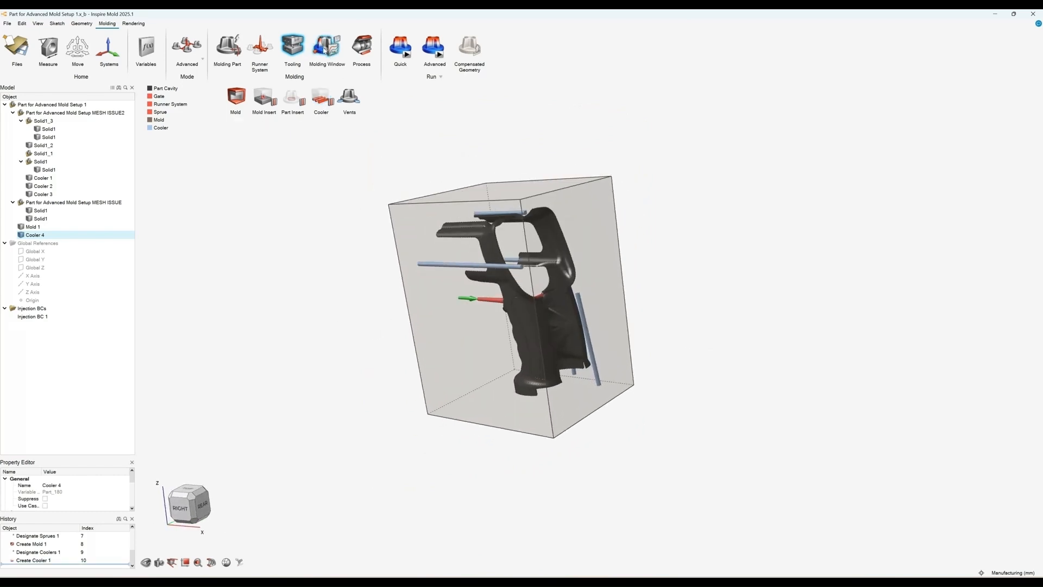
click(365, 47)
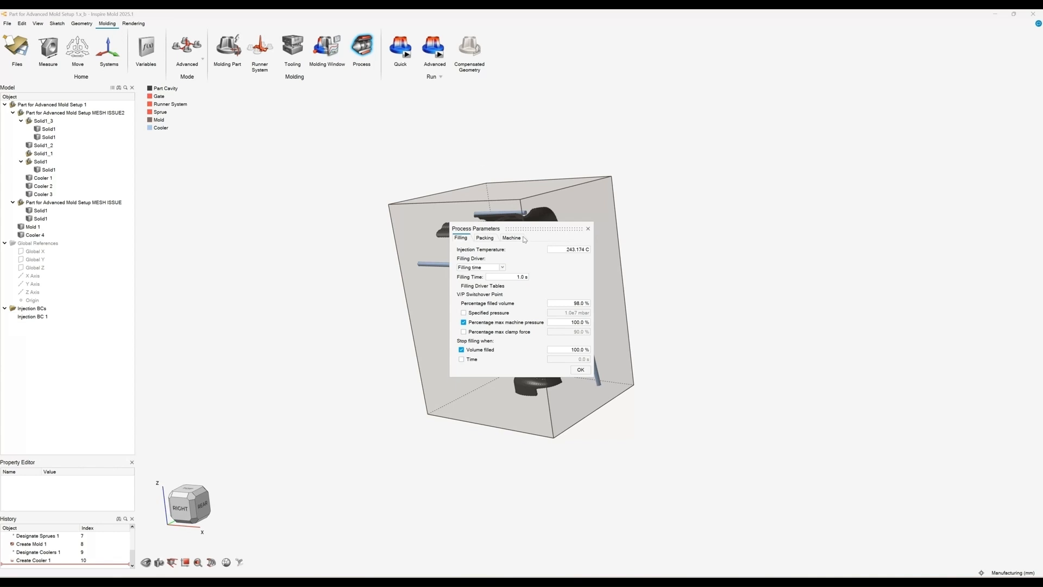
double_click(522, 277)
text(1.5 s)
drag(535, 228, 712, 190)
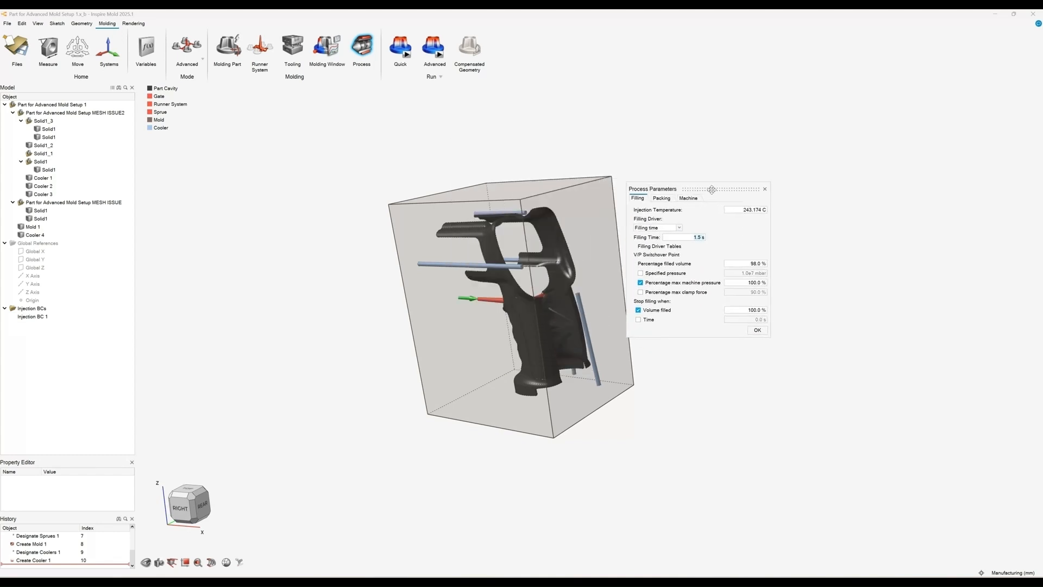
double_click(735, 213)
text(280)
key(Return)
Step: Review the packing and machine settings, keeping the Buffing Disc machine preset, and apply the process parameters
click(667, 199)
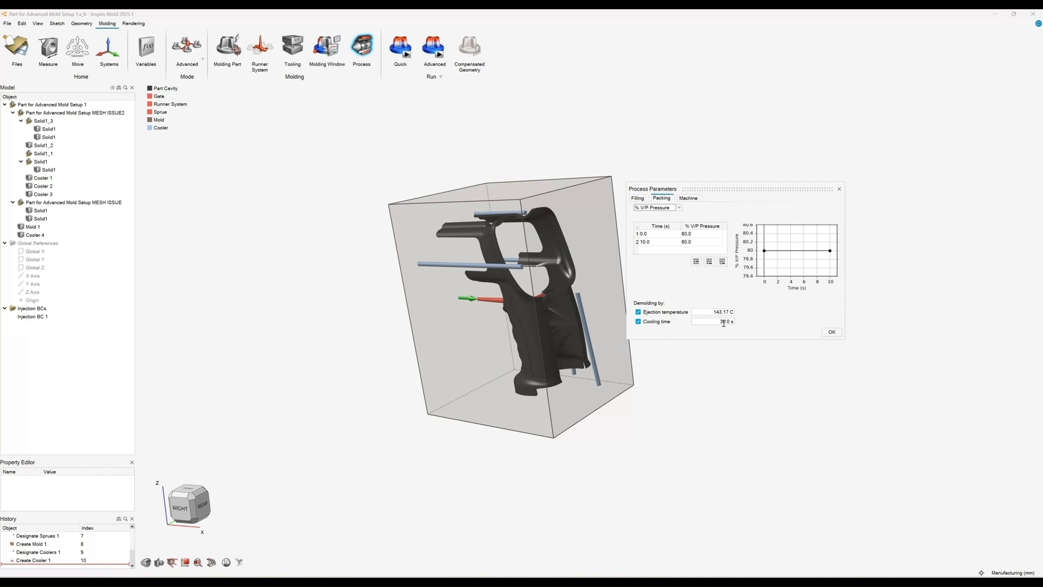
click(697, 200)
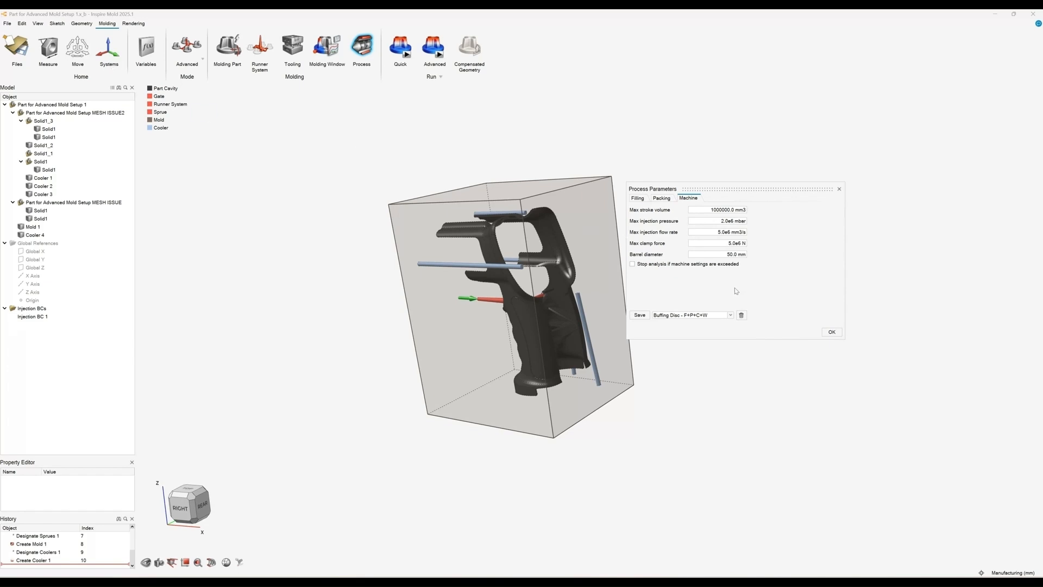
click(729, 316)
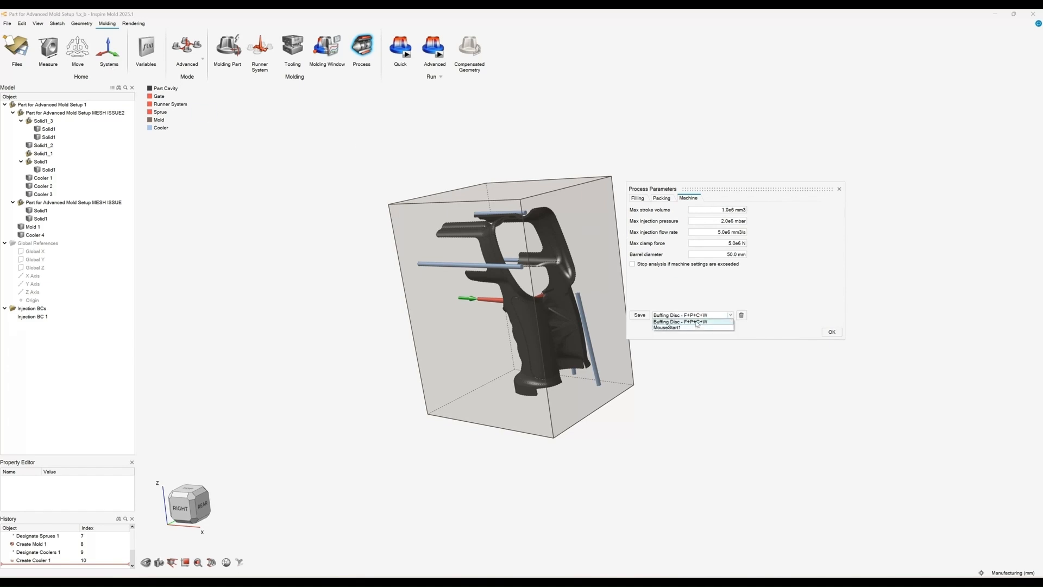
click(703, 293)
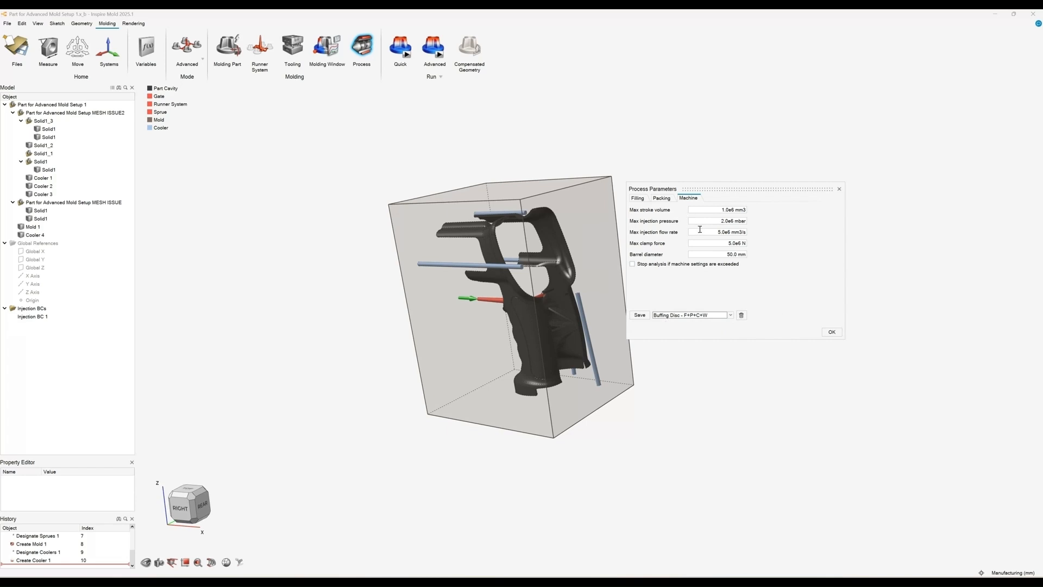
click(640, 198)
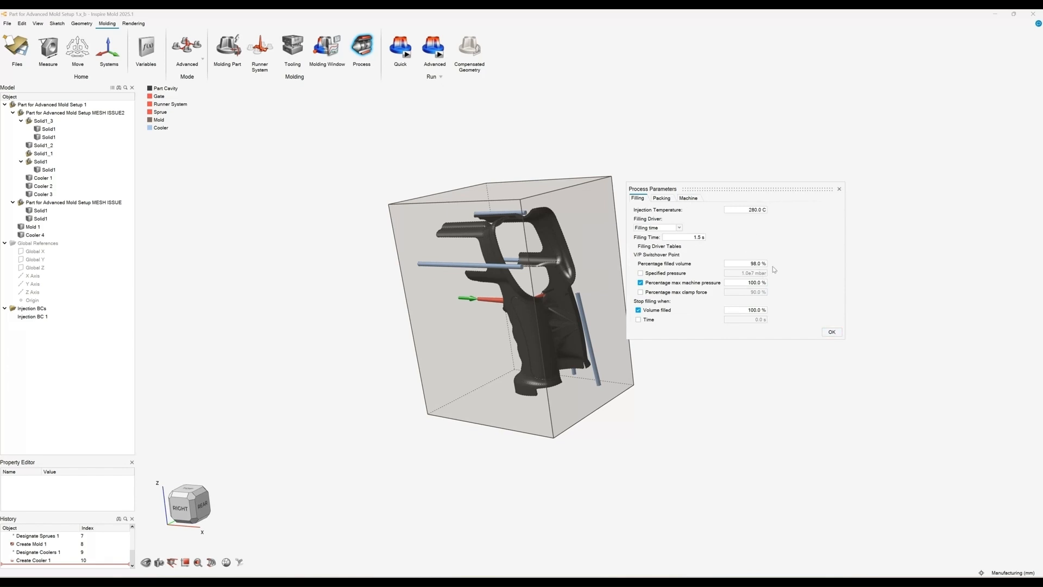
click(832, 333)
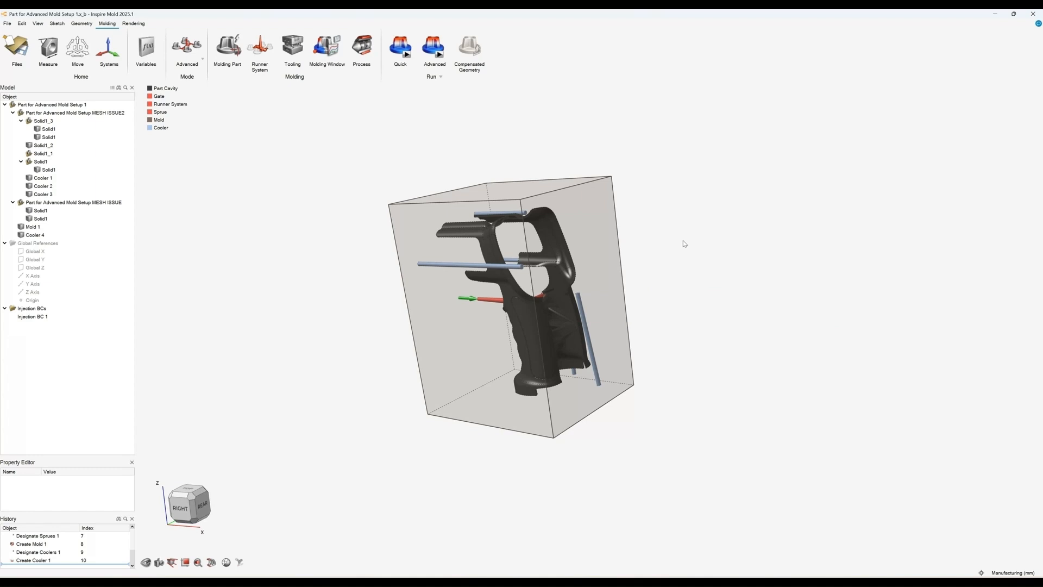
Step: Open the Advanced run analysis setup and enable the Packing, Cooling and Warpage stages
click(439, 54)
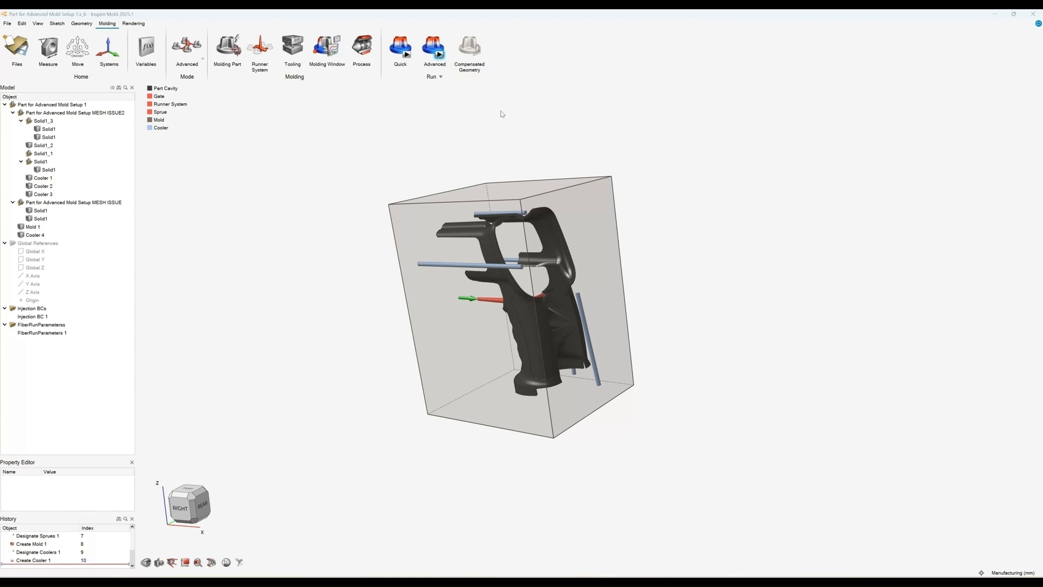
drag(517, 244, 680, 172)
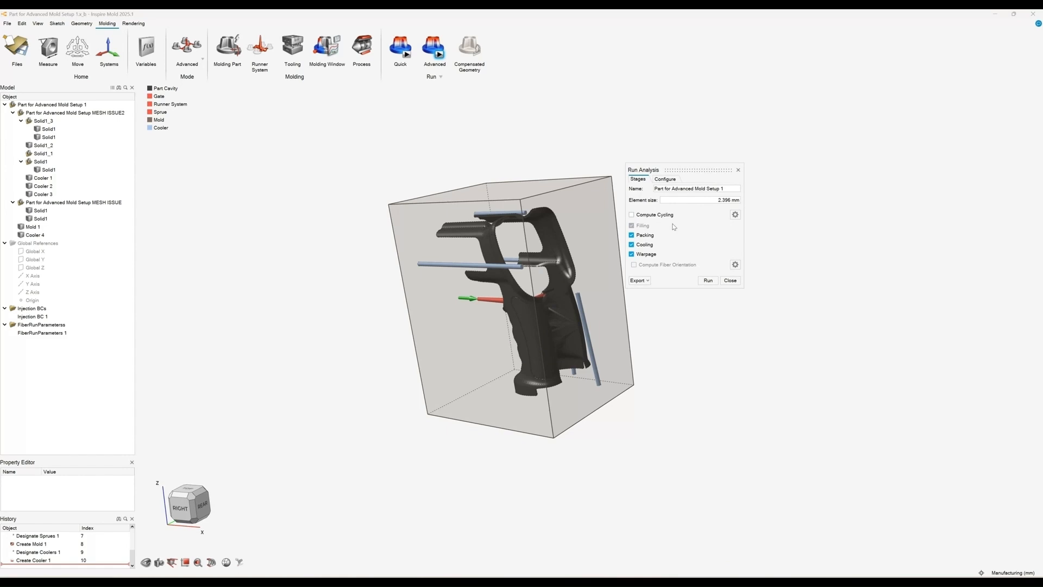
click(645, 235)
click(632, 236)
click(632, 244)
click(632, 255)
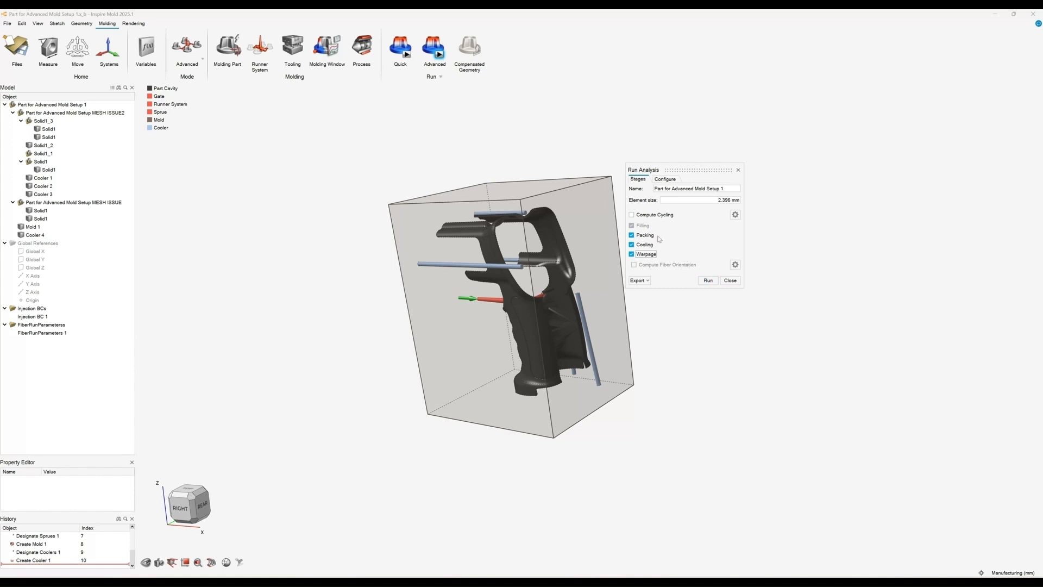
Step: Run the Advanced analysis and show the Filling stage results in the Analysis Explorer
click(729, 281)
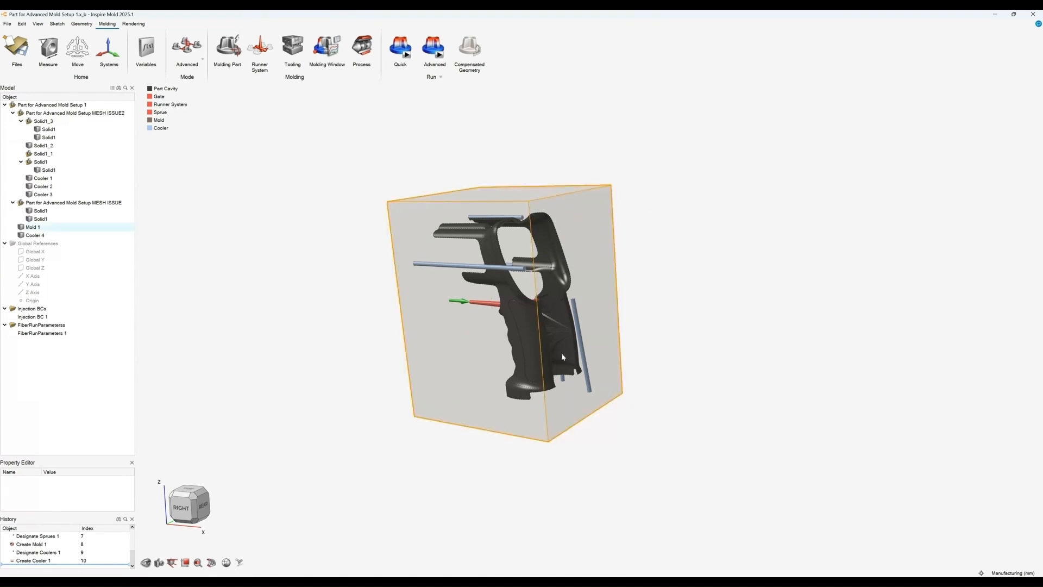
click(591, 548)
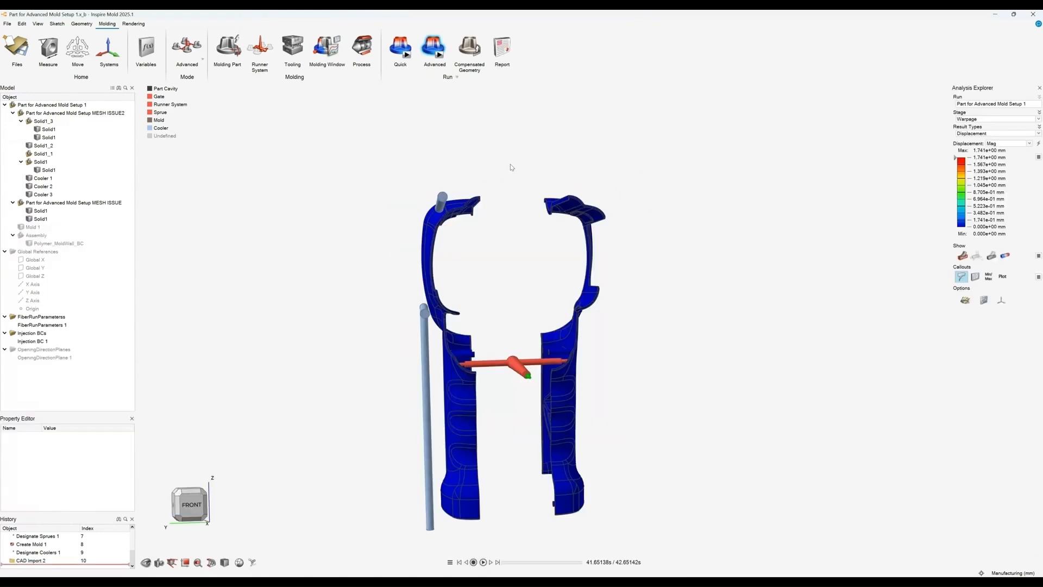
mouse_move(516, 177)
middle_down()
mouse_move(515, 189)
mouse_move(510, 182)
middle_up()
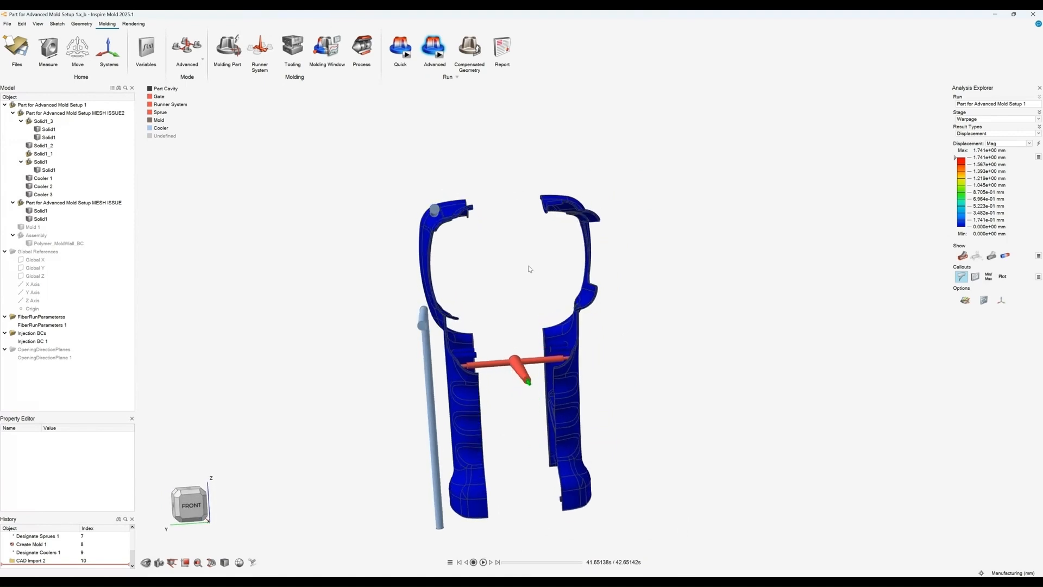
middle_drag(530, 268, 540, 273)
click(981, 120)
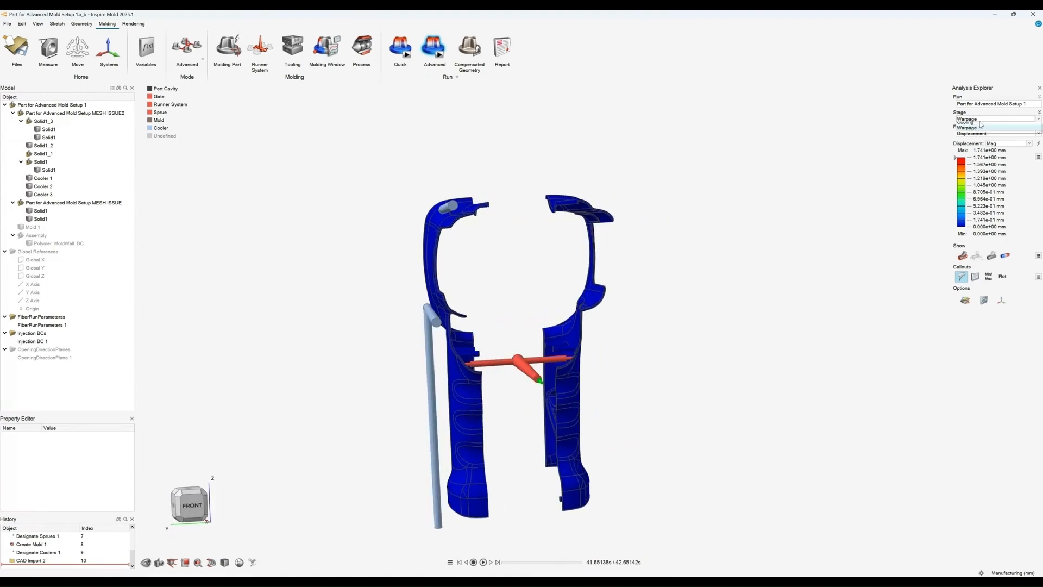
click(978, 126)
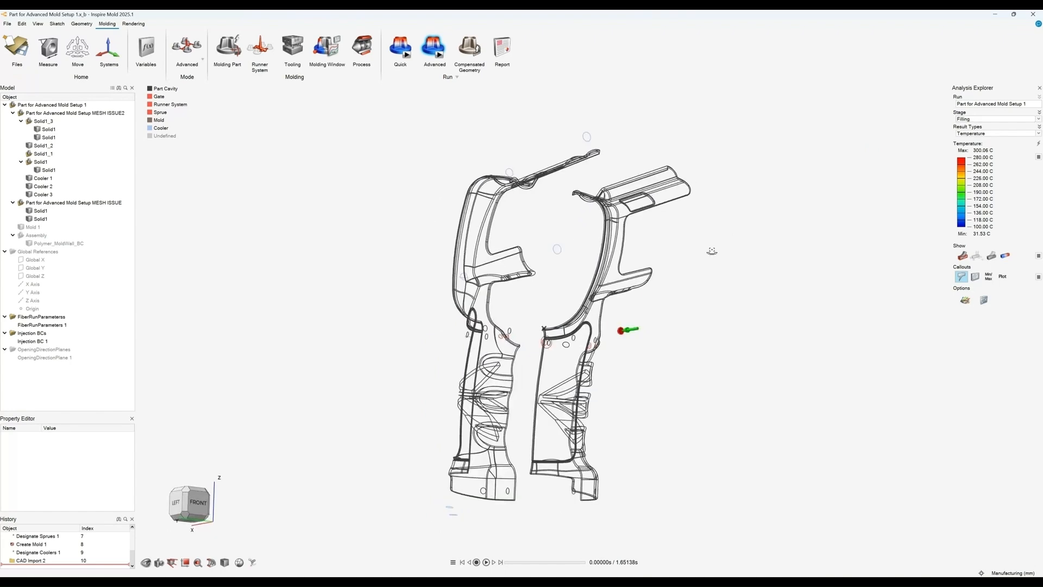
Step: Undock the Analysis Explorer panel so it floats beside the model
middle_drag(712, 251, 653, 261)
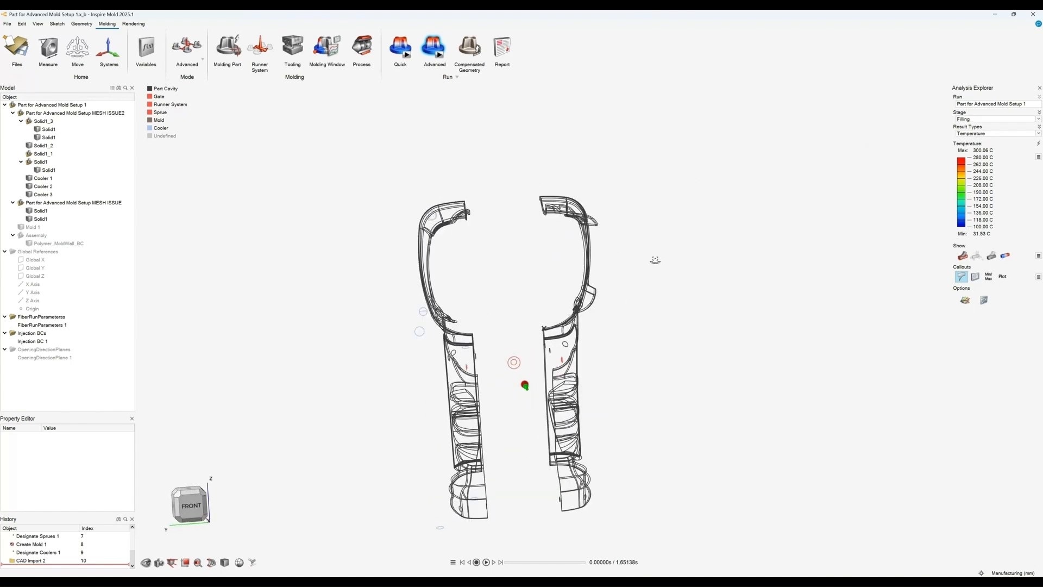
right_drag(654, 261, 641, 219)
middle_drag(641, 219, 624, 260)
right_drag(657, 296, 665, 317)
middle_drag(679, 227, 675, 220)
right_drag(675, 220, 673, 225)
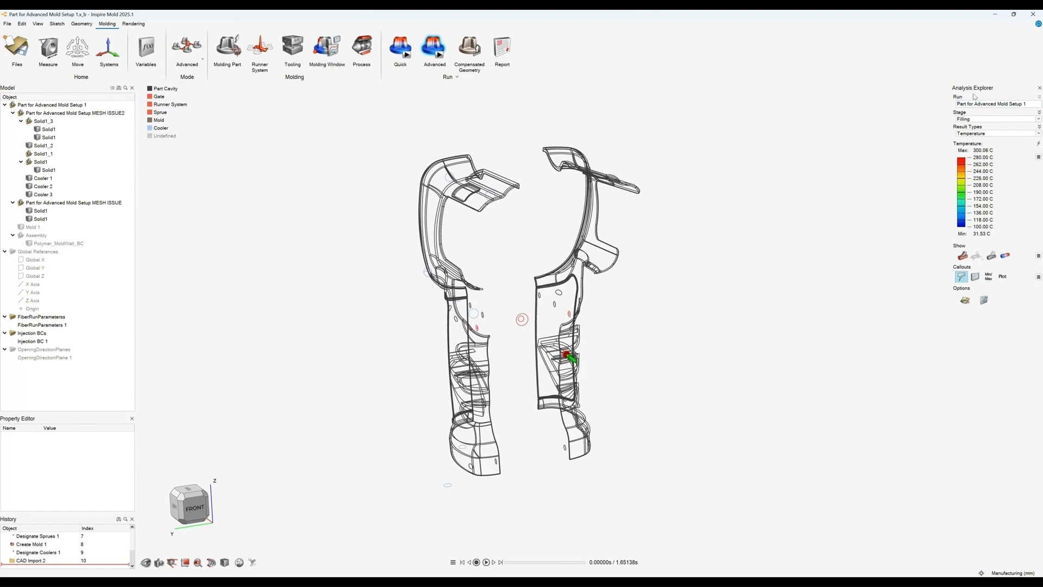
drag(972, 90, 889, 131)
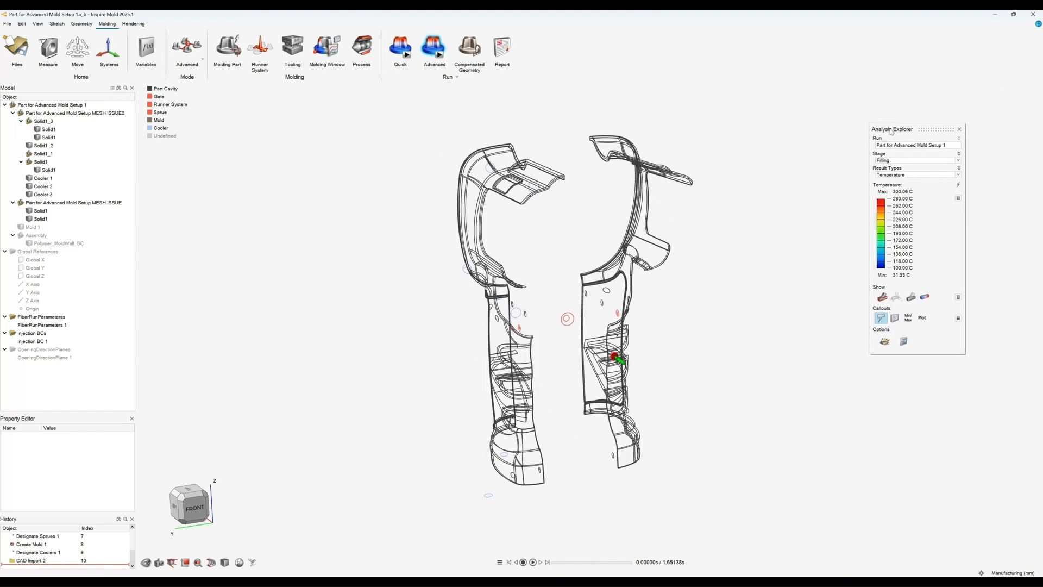
Step: Browse the available analysis stages and the Filling result types
click(911, 161)
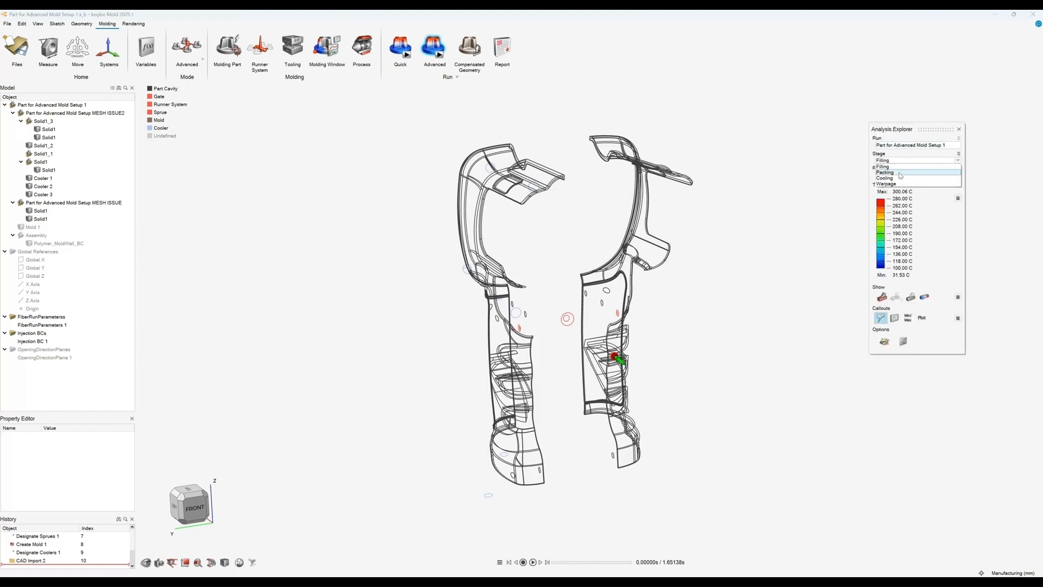
click(903, 167)
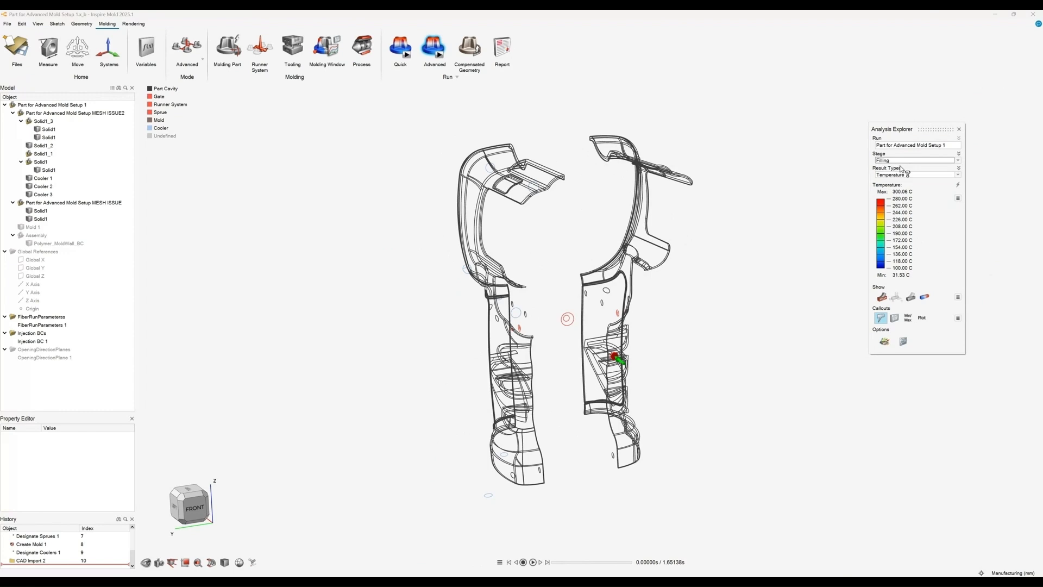
click(905, 175)
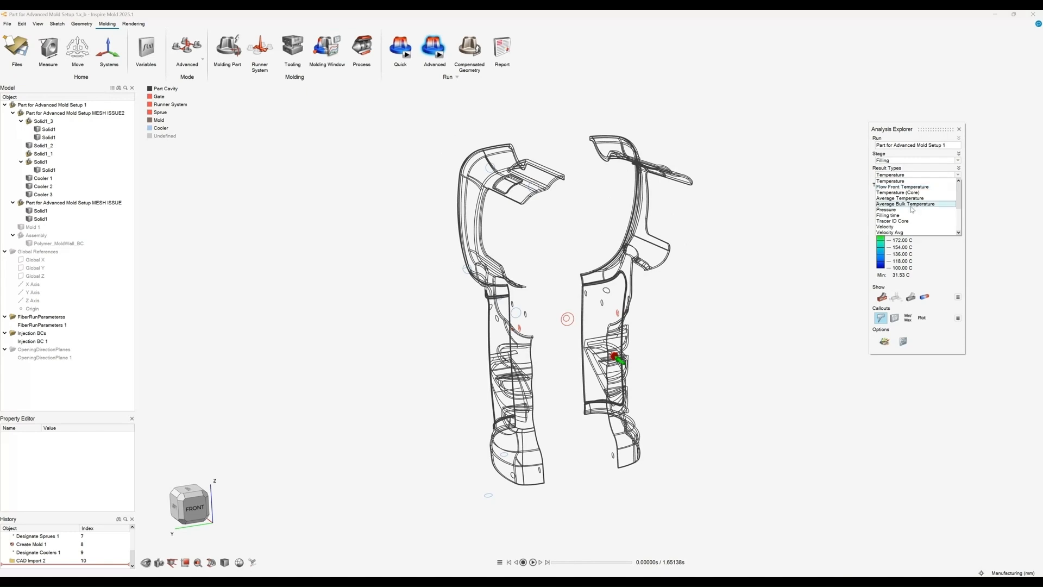
scroll(911, 220, down, 1)
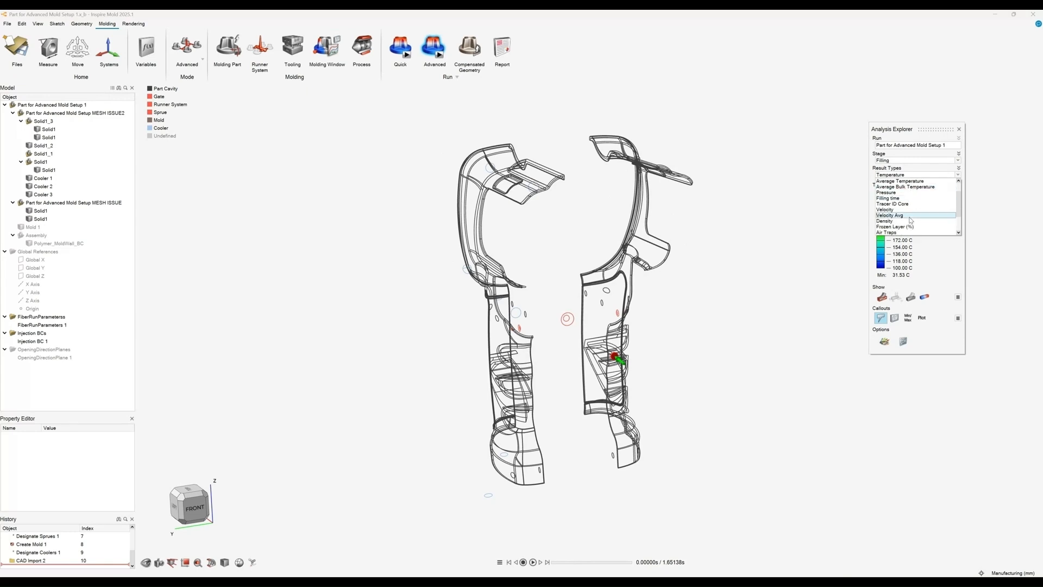
scroll(910, 220, down, 1)
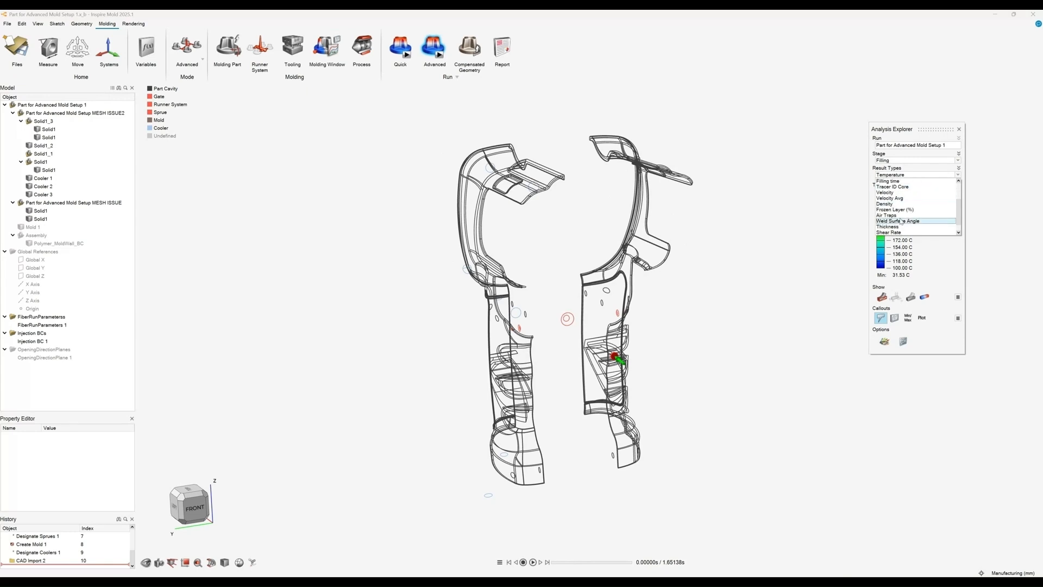
scroll(899, 218, down, 1)
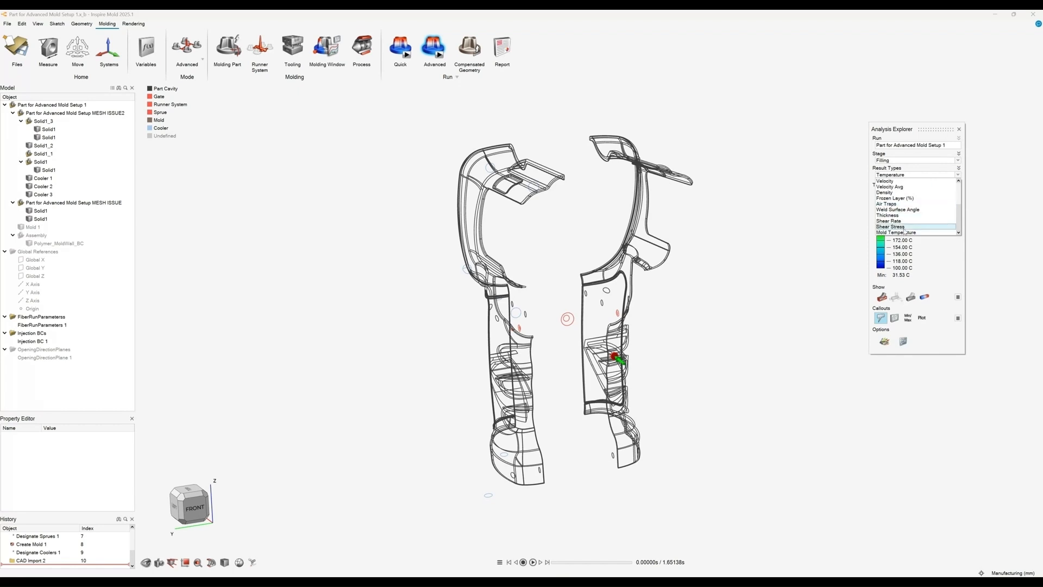
scroll(907, 229, up, 3)
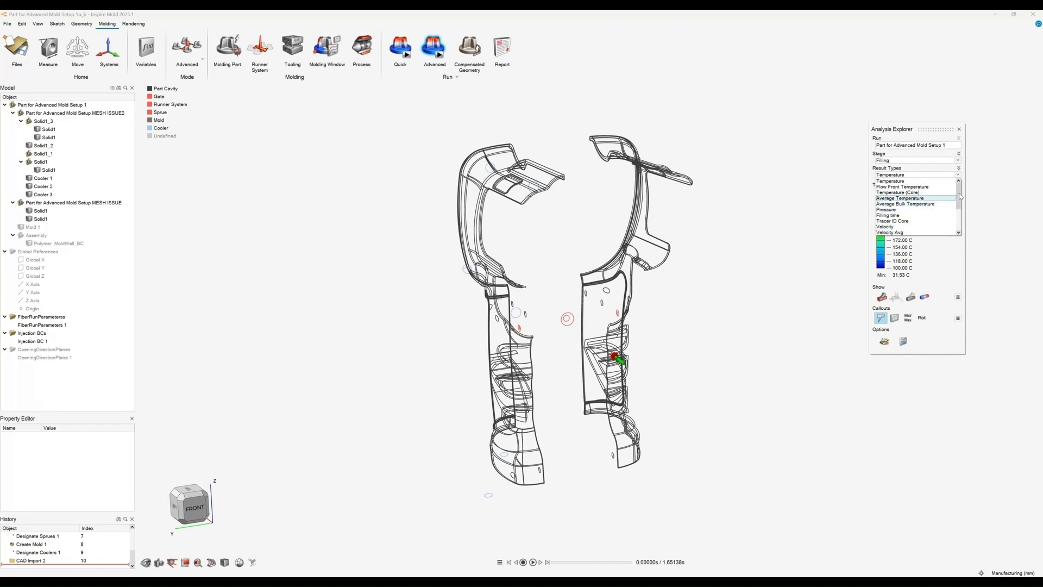
click(950, 170)
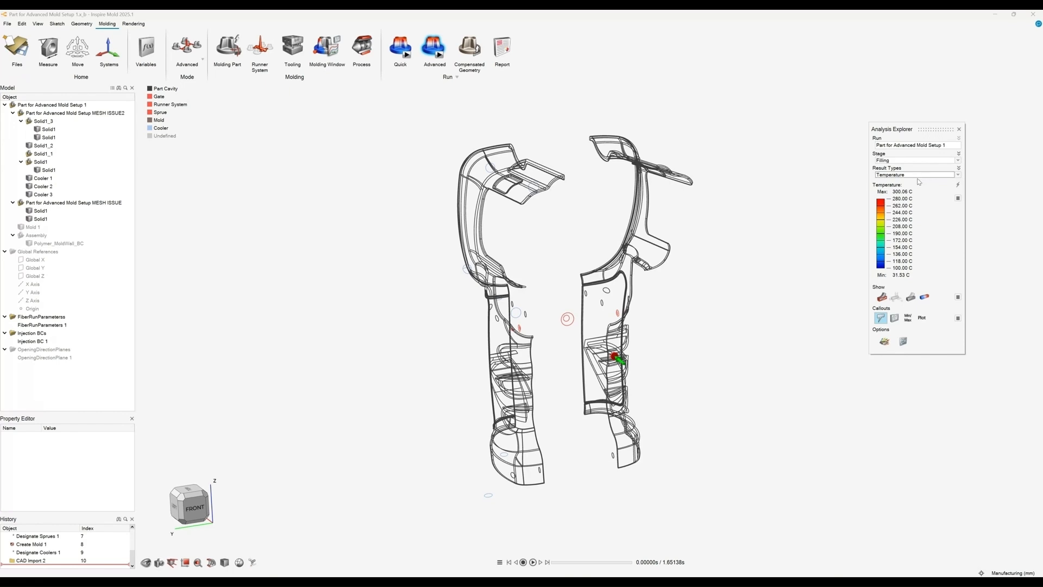
Step: Play the Filling stage temperature animation
middle_drag(708, 413, 721, 418)
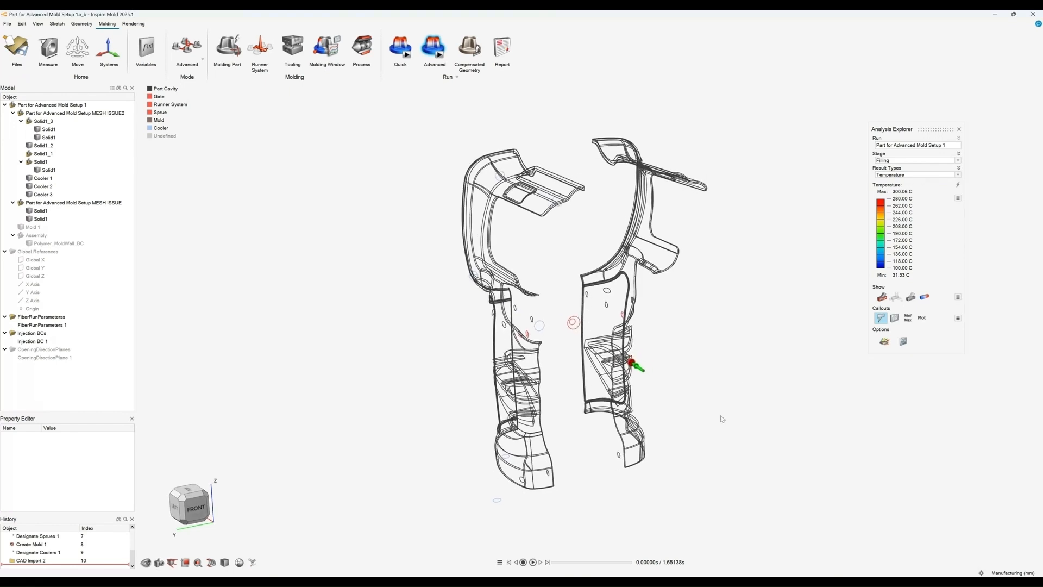
middle_drag(642, 476, 630, 480)
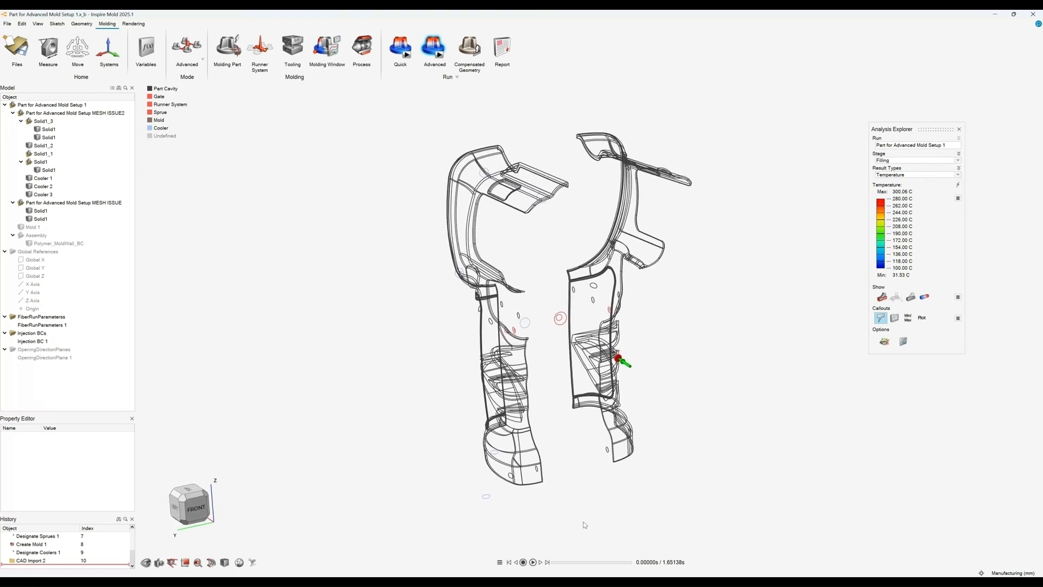
click(533, 562)
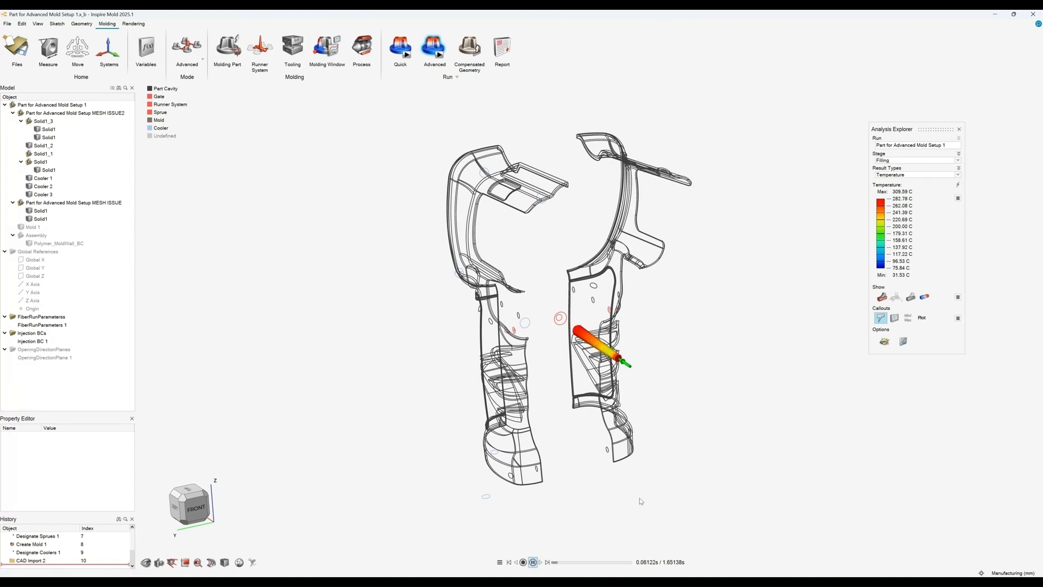
middle_drag(641, 501, 722, 432)
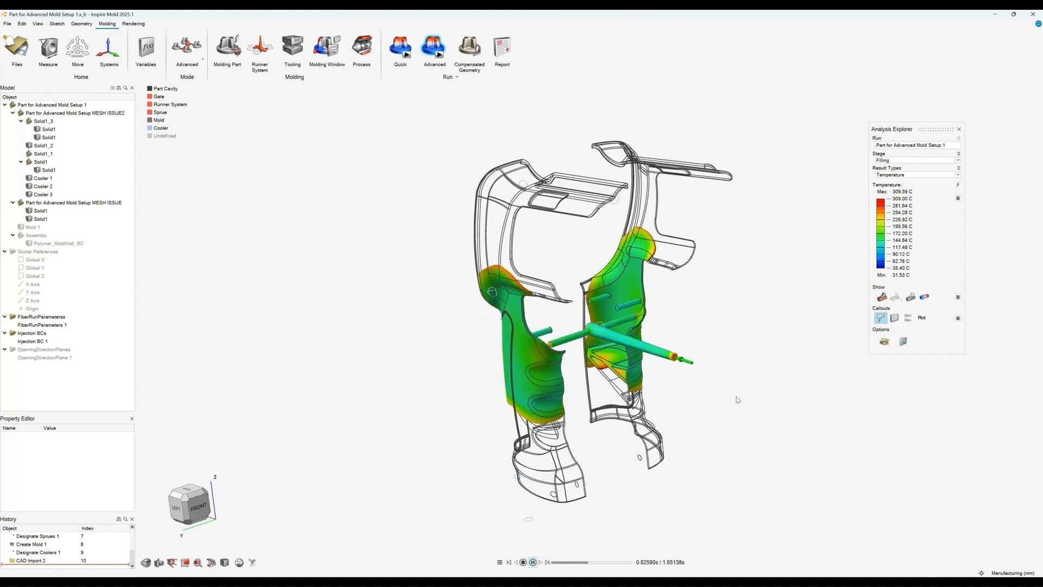
middle_drag(738, 428, 728, 434)
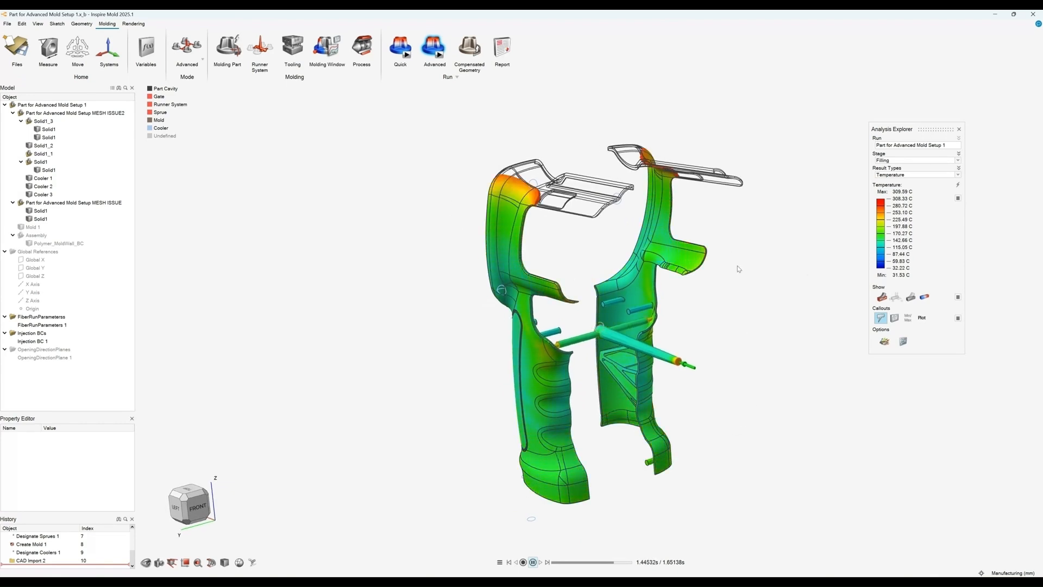
middle_drag(760, 331, 727, 331)
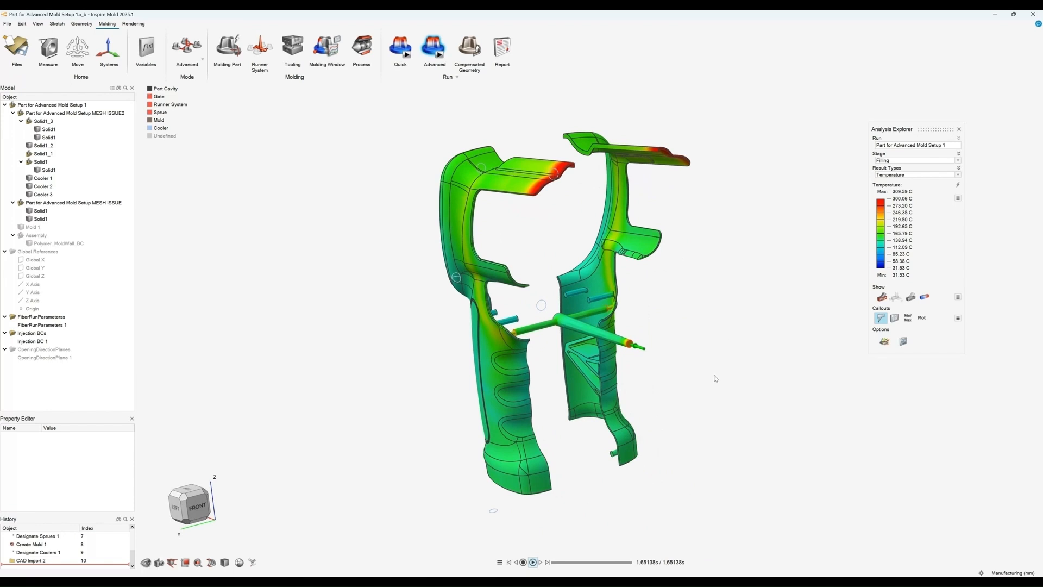
Step: Open the animation settings, close them, and replay the temperature animation
click(501, 562)
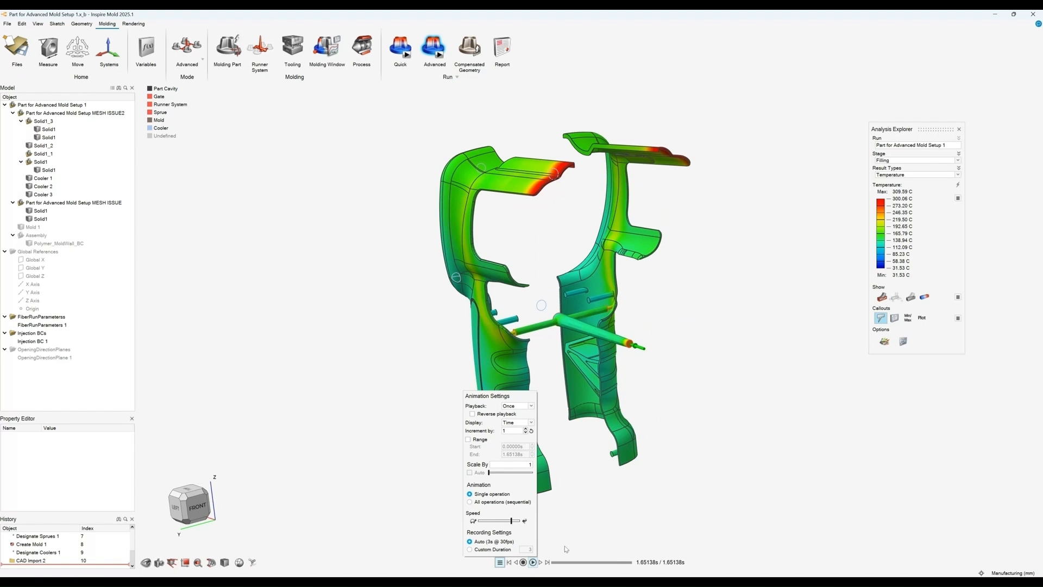
click(591, 531)
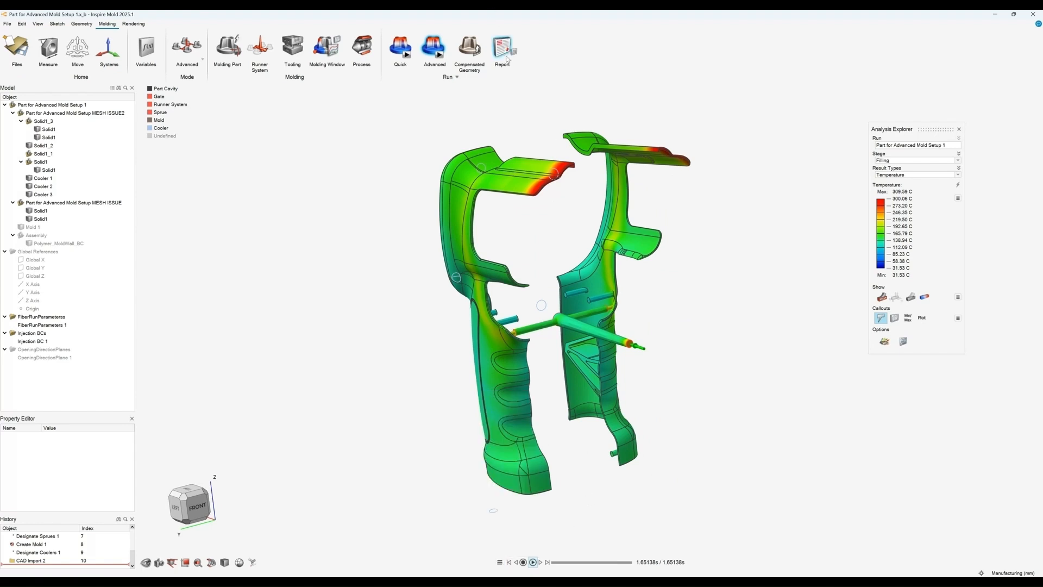
middle_drag(694, 373, 663, 357)
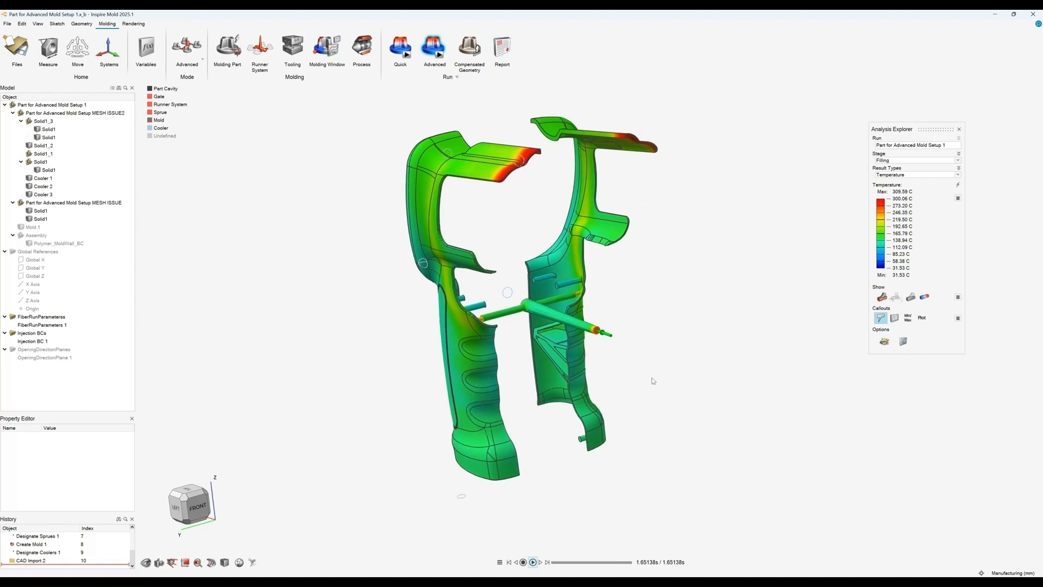
click(533, 561)
right_drag(537, 456, 642, 417)
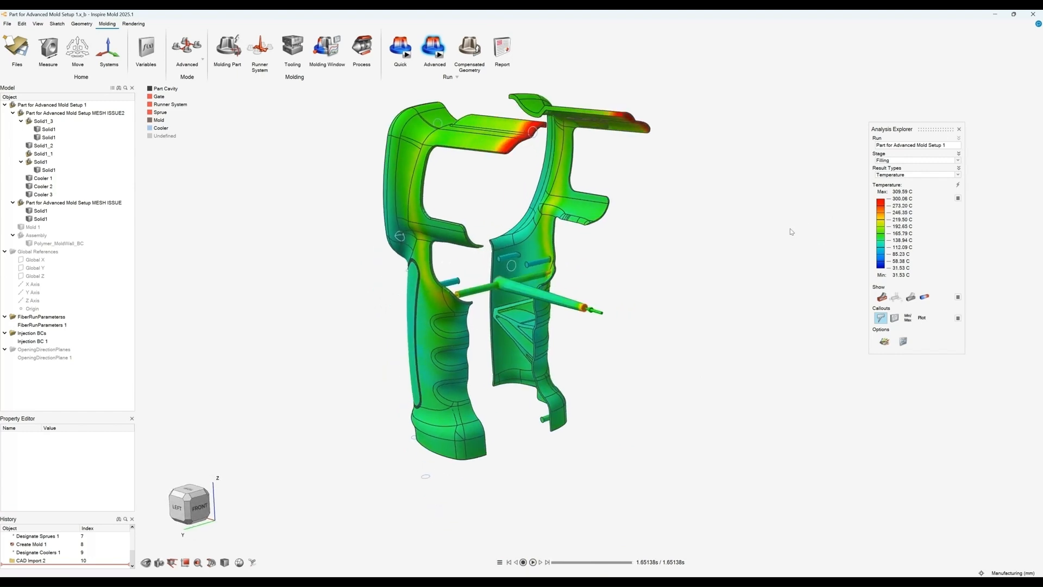
Step: Display the Frozen Layer (%) result for the Filling stage
click(893, 176)
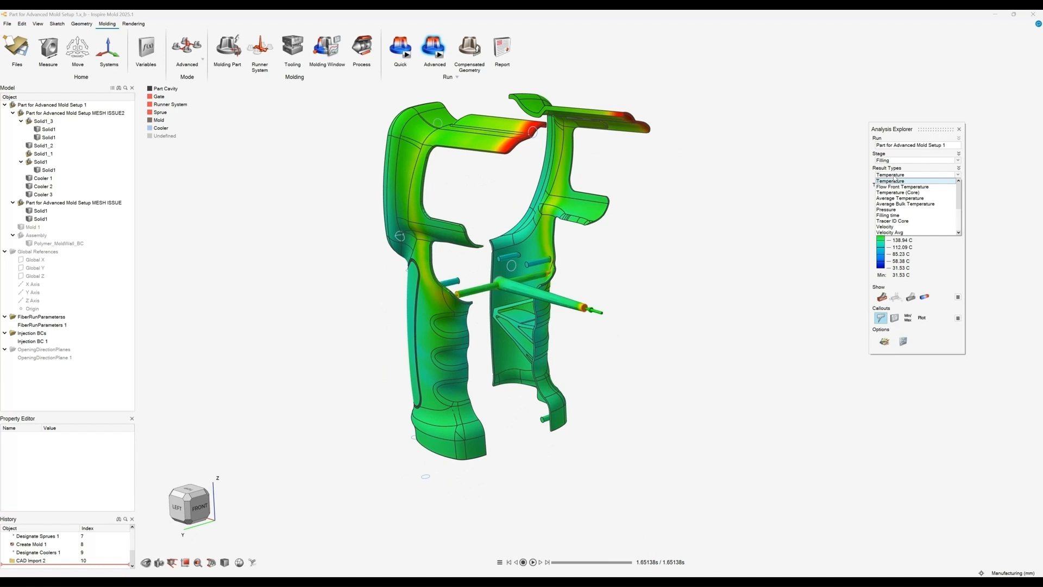
scroll(896, 196, down, 2)
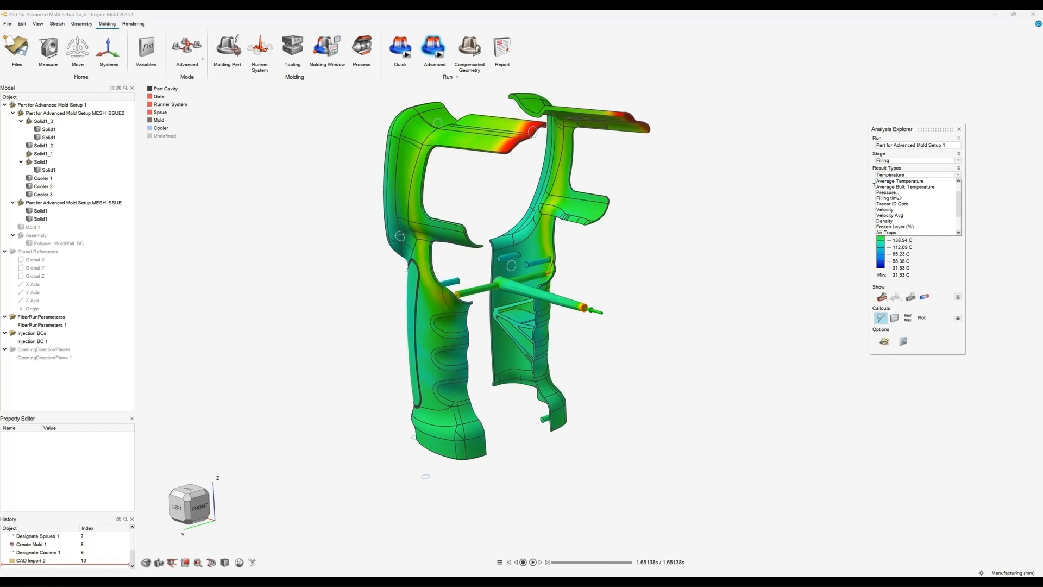
click(897, 199)
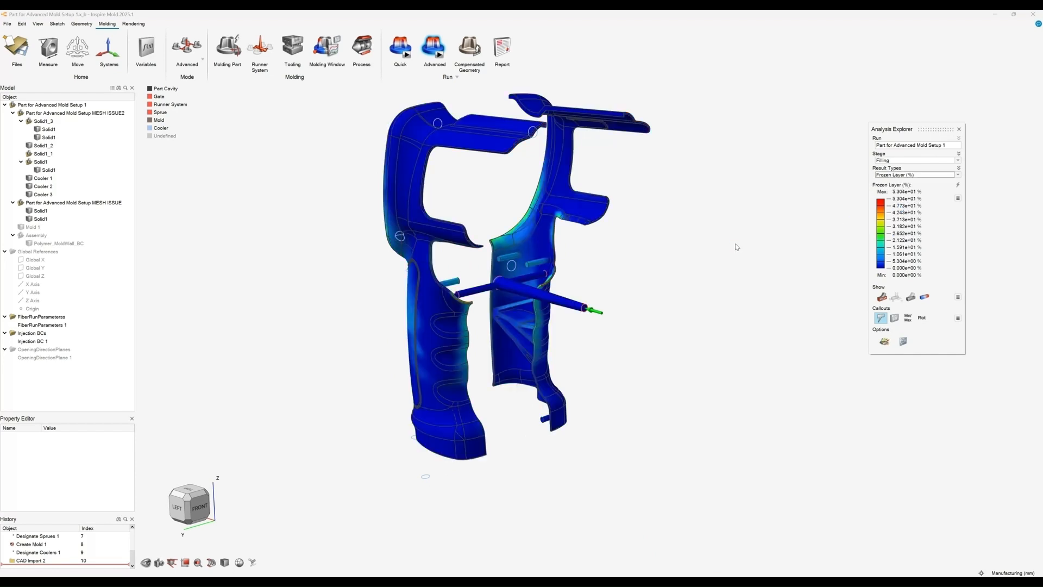
middle_drag(668, 265, 591, 307)
Step: Display the Air Traps result for the Filling stage and inspect it around the parts
mouse_move(532, 247)
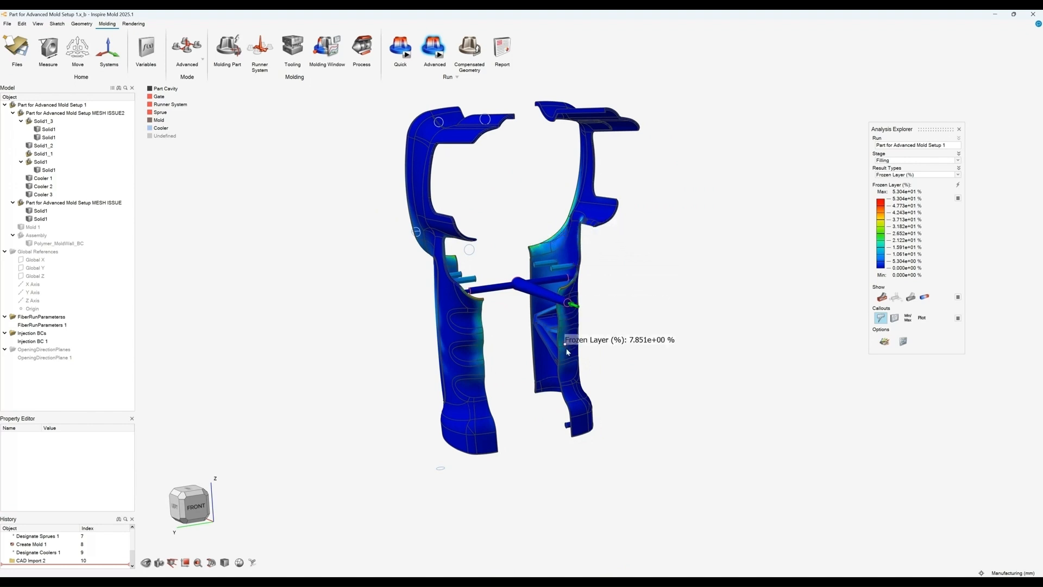
click(904, 175)
click(894, 216)
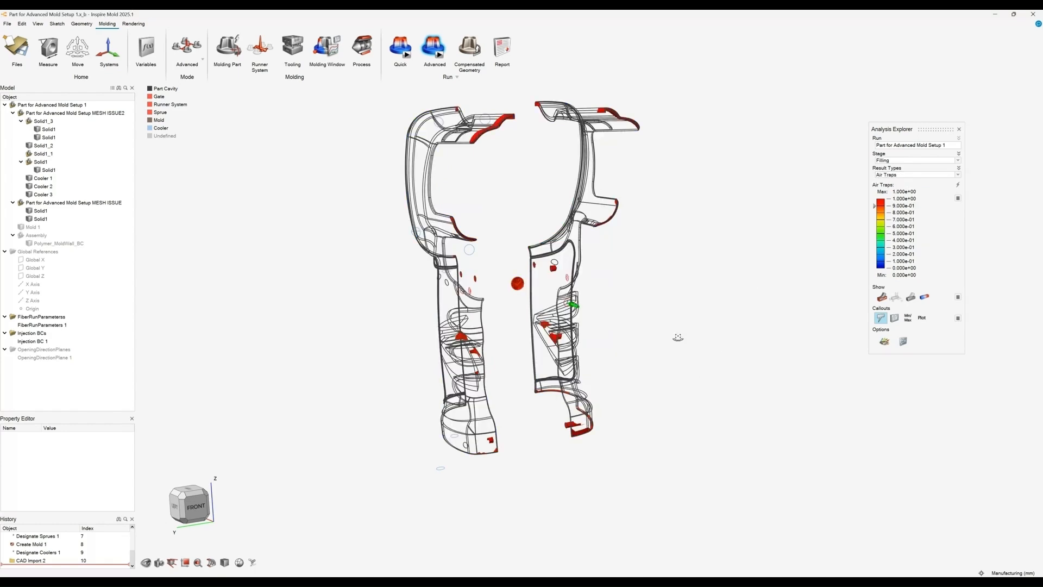
middle_drag(677, 337, 560, 379)
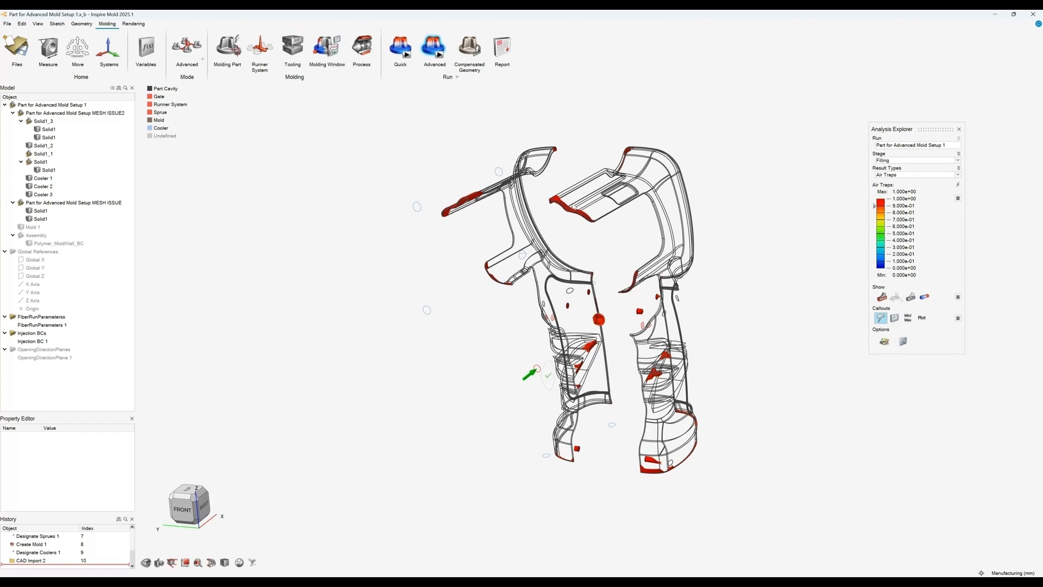
middle_drag(487, 210, 513, 213)
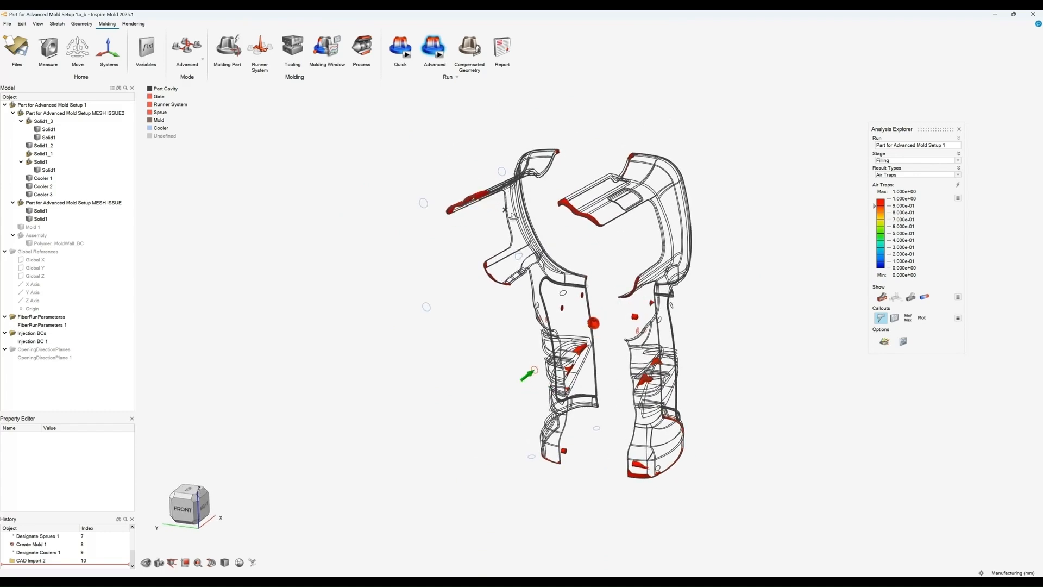
middle_drag(598, 341, 547, 292)
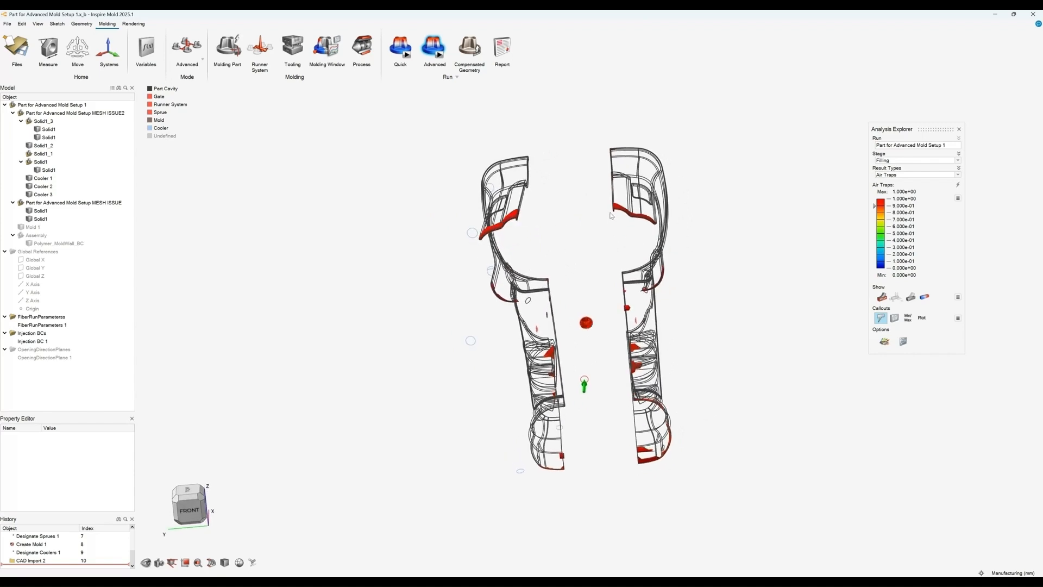
right_drag(613, 263, 648, 253)
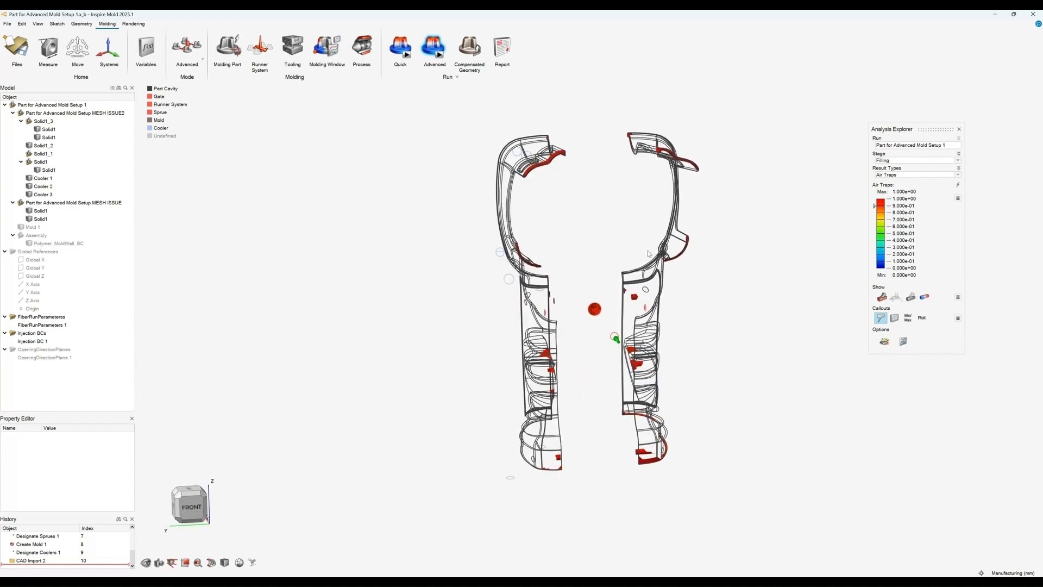
Step: Orbit around both grip parts to examine where the air traps are located
right_drag(621, 326, 602, 322)
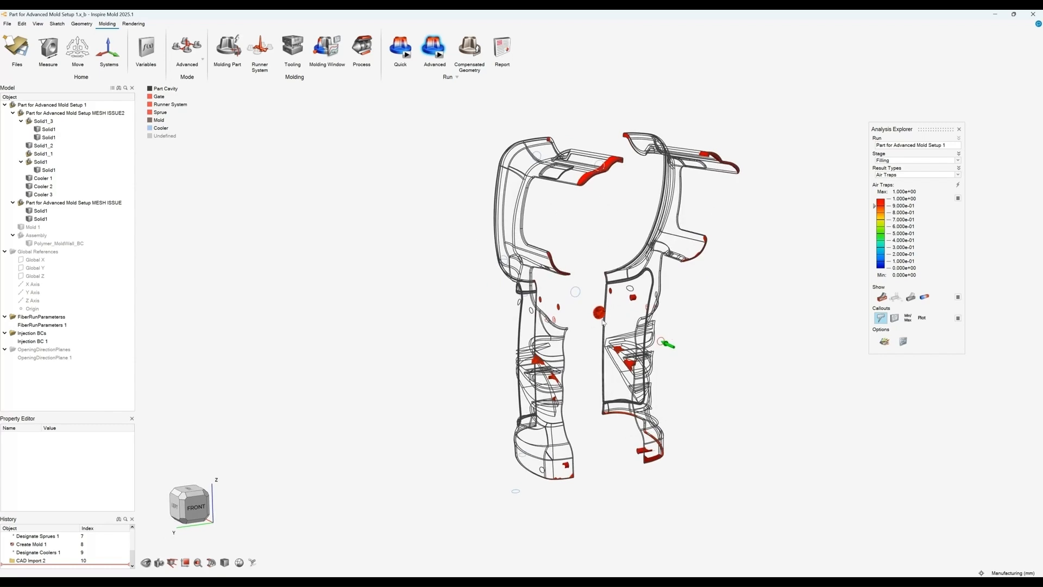
right_drag(586, 373, 531, 374)
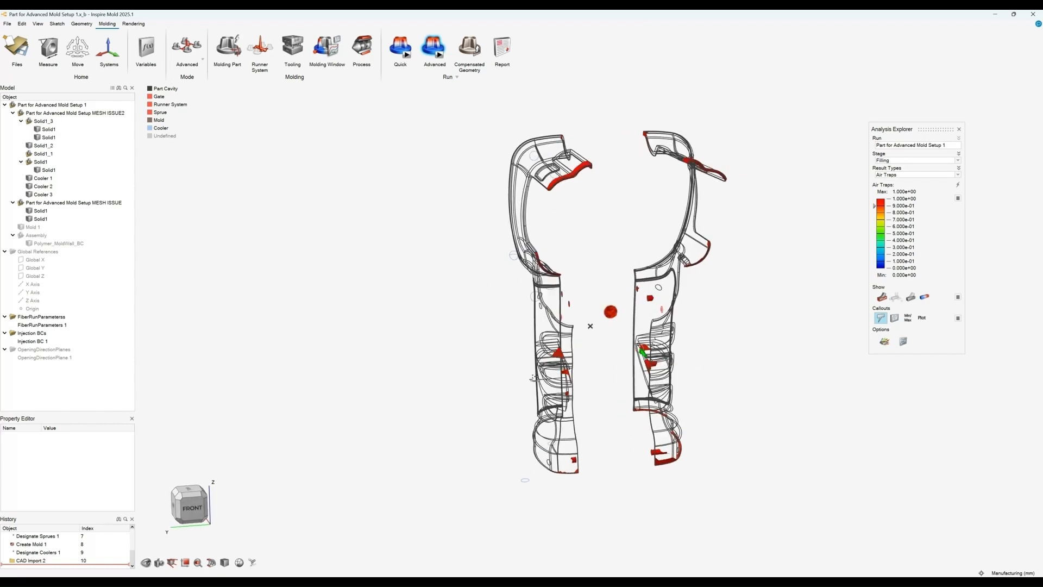
mouse_move(608, 399)
right_down()
mouse_move(560, 387)
mouse_move(678, 362)
mouse_move(607, 379)
right_up()
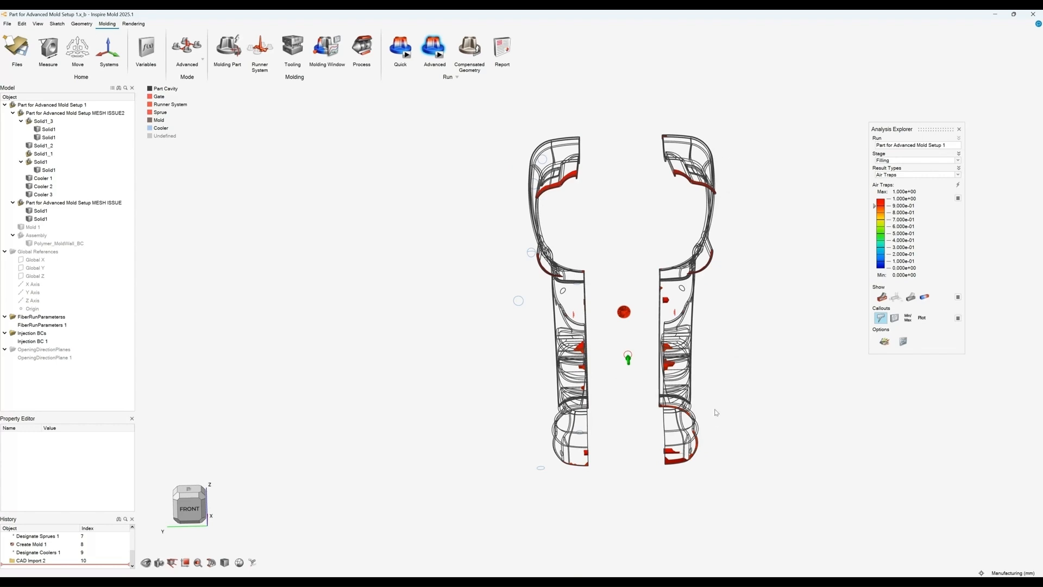
right_drag(744, 363, 679, 352)
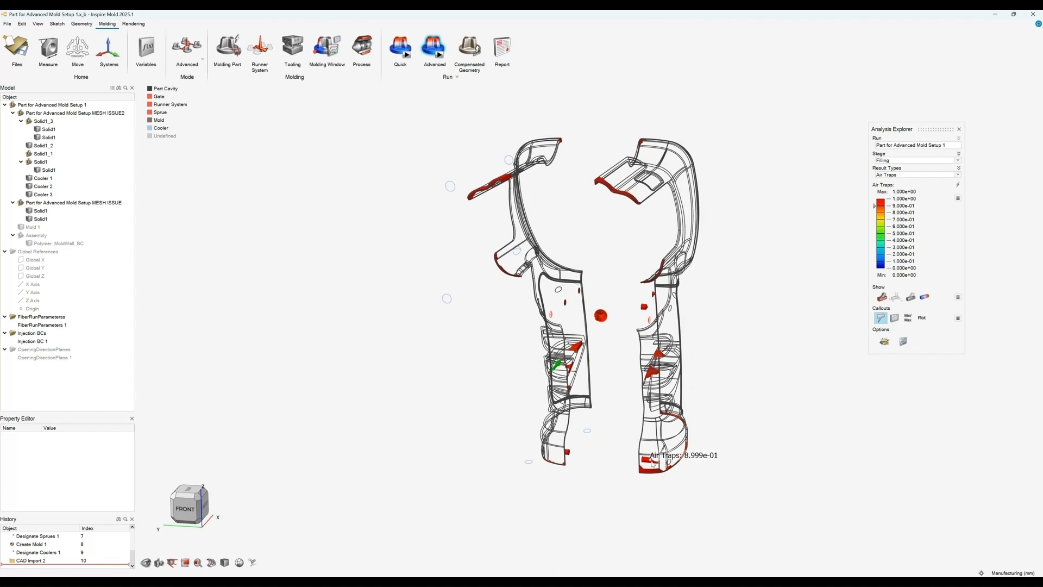
right_drag(681, 439, 655, 361)
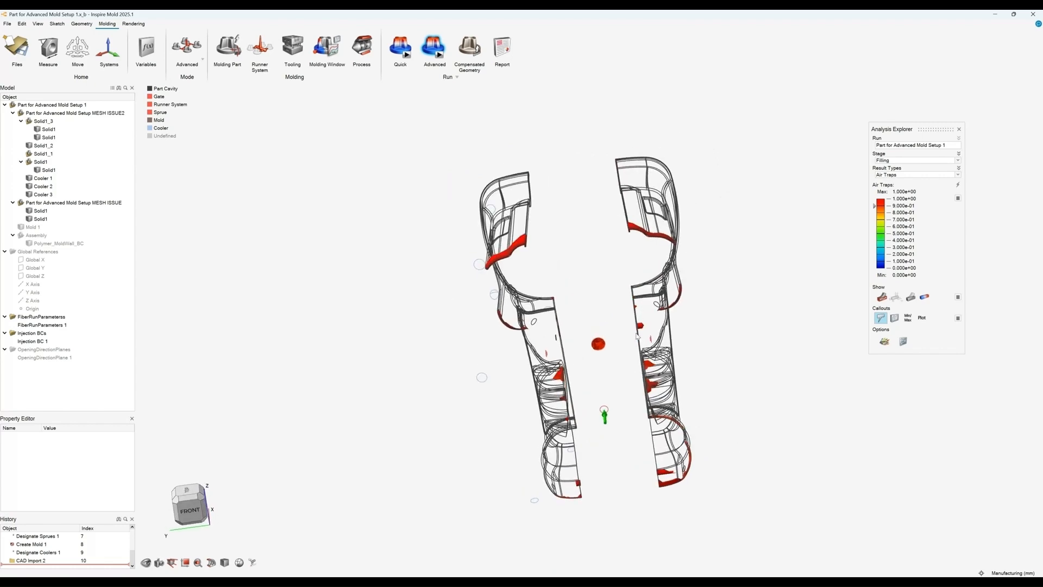
right_drag(610, 290, 619, 282)
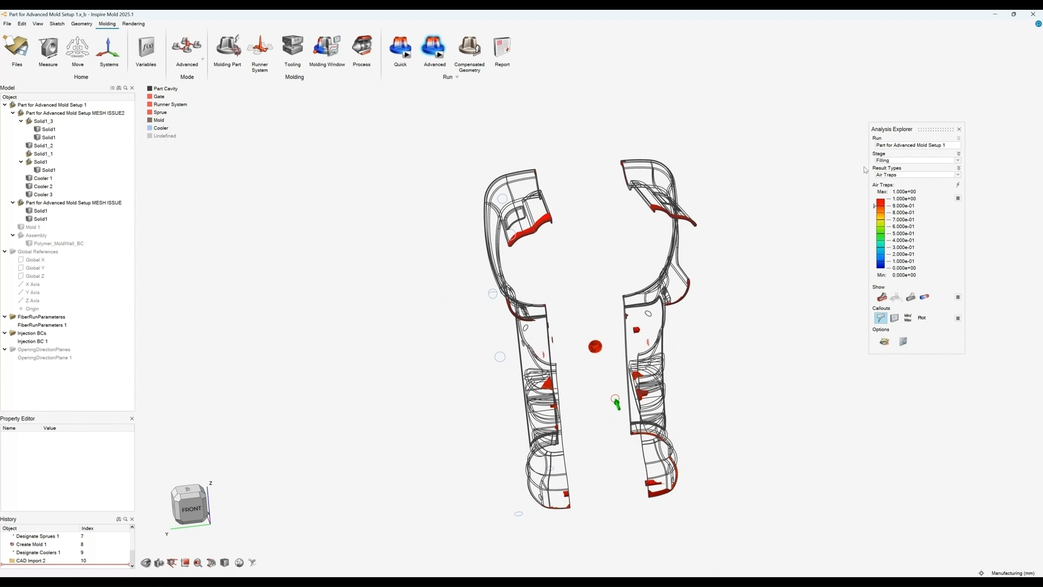
Step: Display the Velocity result for the Filling stage, then switch the stage to Packing
click(885, 175)
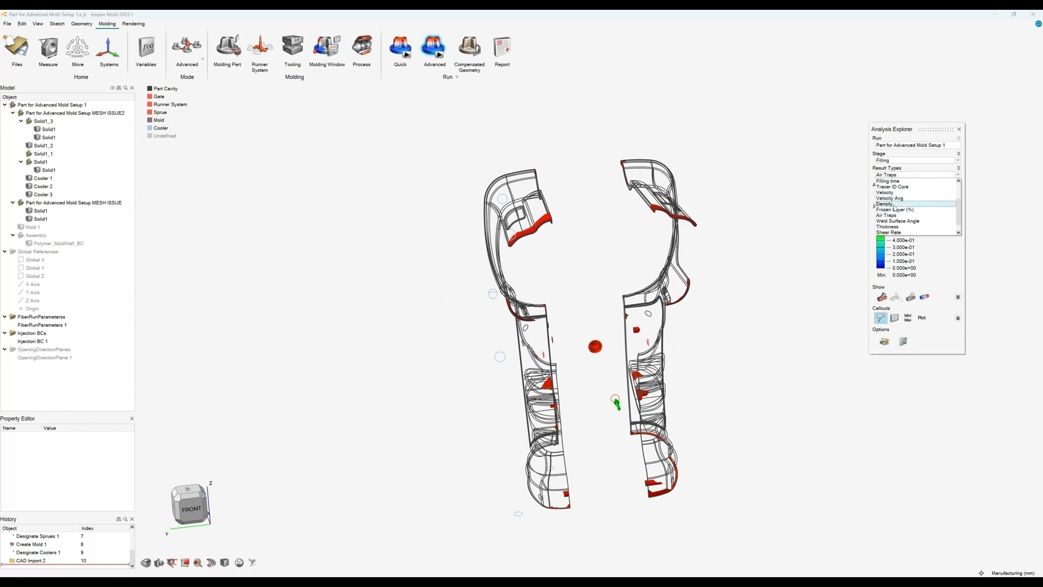
click(892, 192)
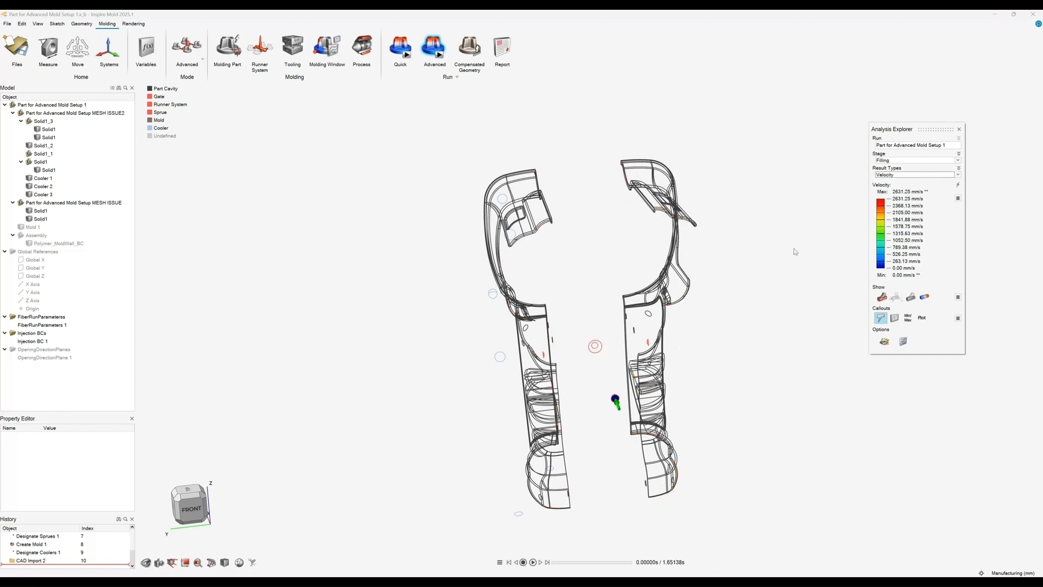
click(888, 161)
click(887, 172)
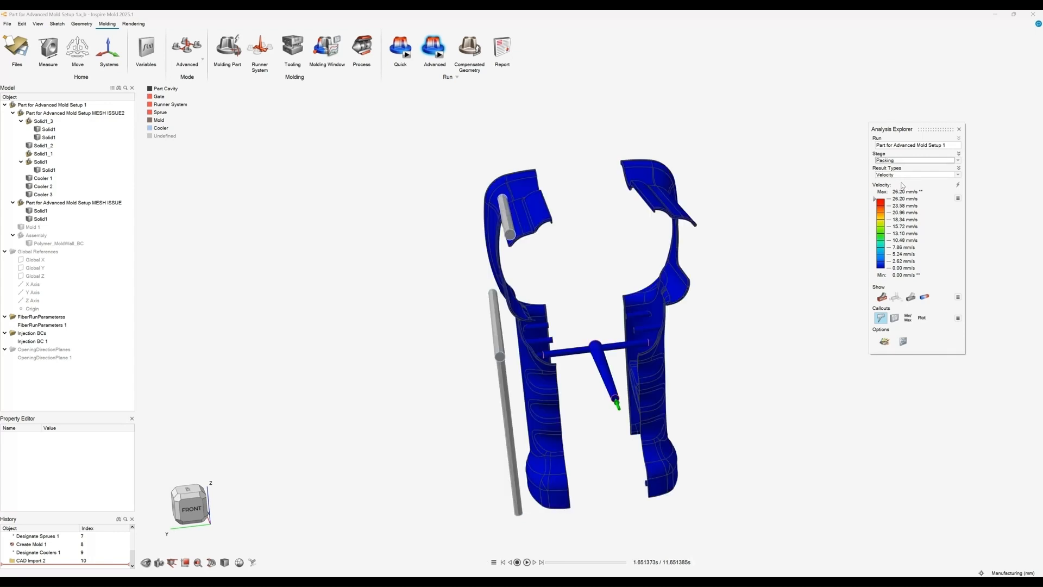
Step: Display the Sink Marks result for the Packing stage
click(901, 174)
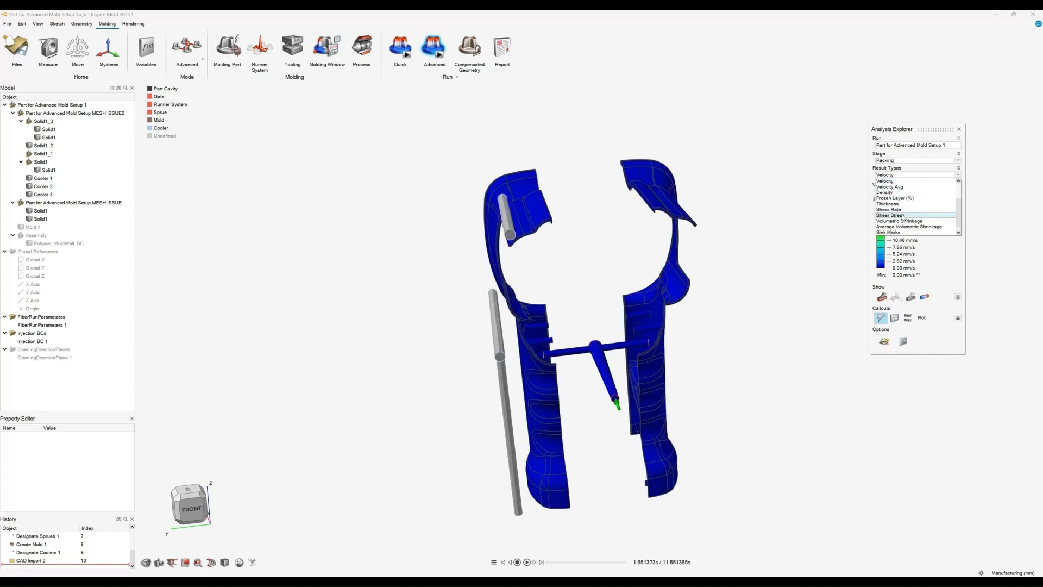
scroll(896, 203, down, 1)
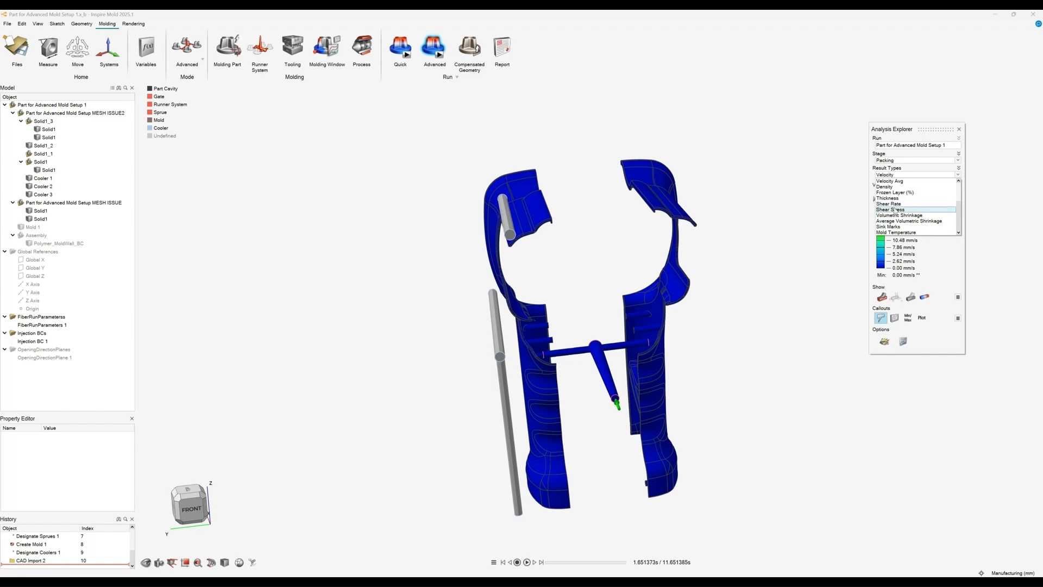
click(897, 222)
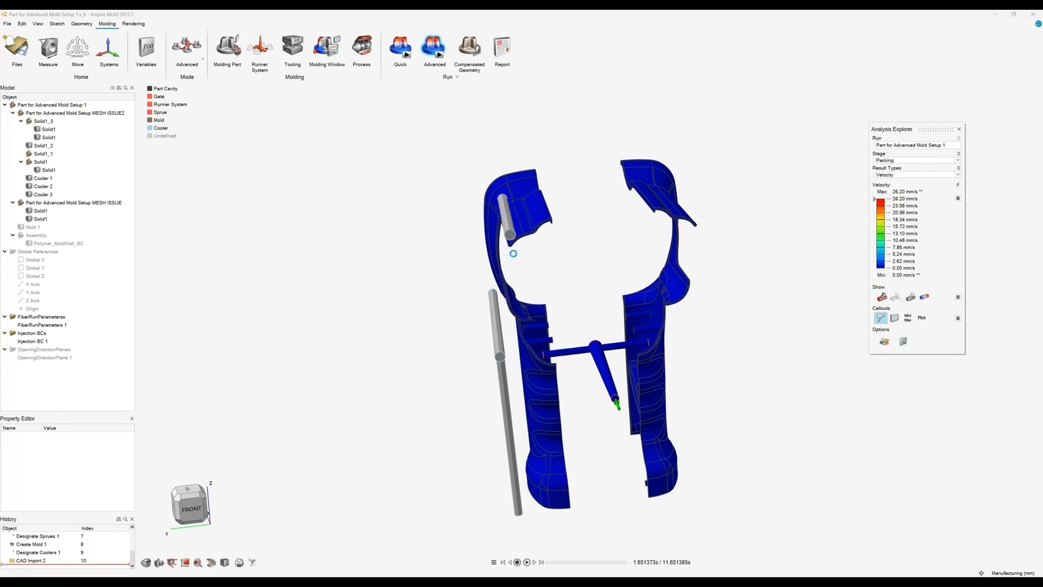
Step: Hide the coolers from the model view
mouse_move(577, 285)
middle_down()
mouse_move(702, 261)
mouse_move(617, 296)
mouse_move(559, 282)
middle_up()
click(150, 129)
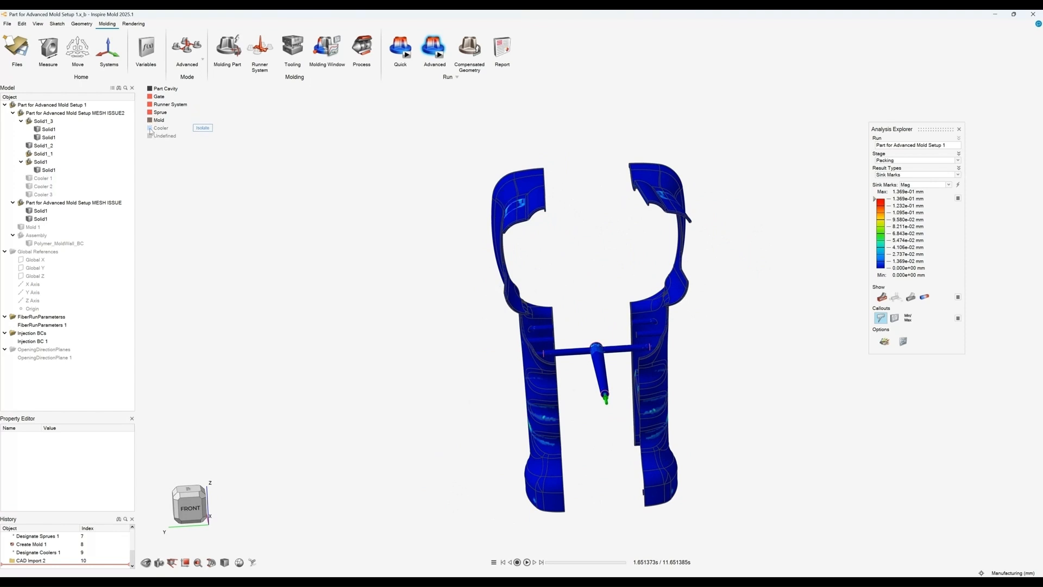
click(150, 129)
click(150, 129)
Step: Inspect the sink mark areas on both grip parts, probing their magnitudes with callouts
middle_drag(452, 298, 482, 335)
scroll(472, 404, up, 2)
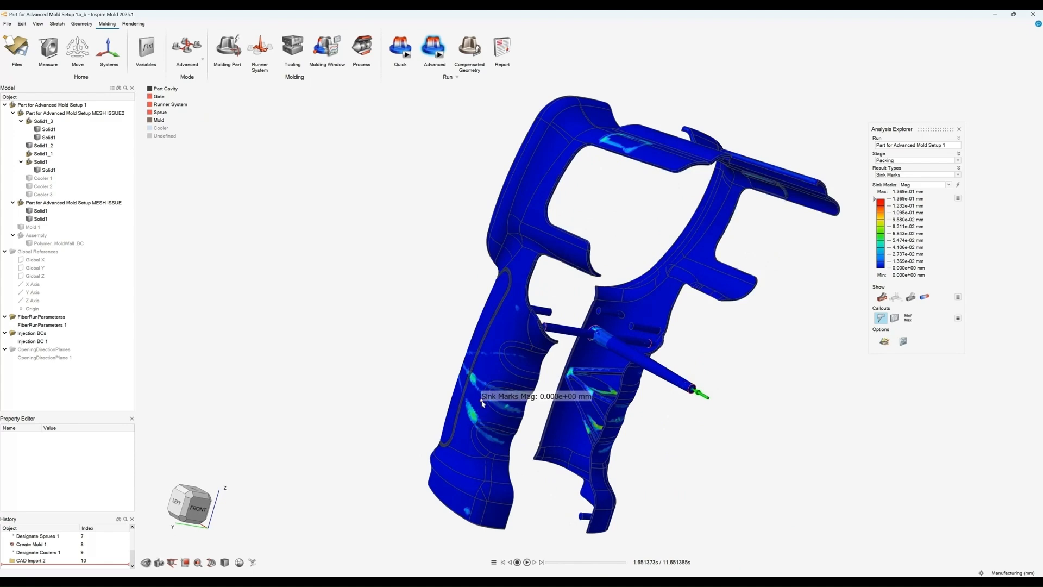
scroll(470, 416, up, 2)
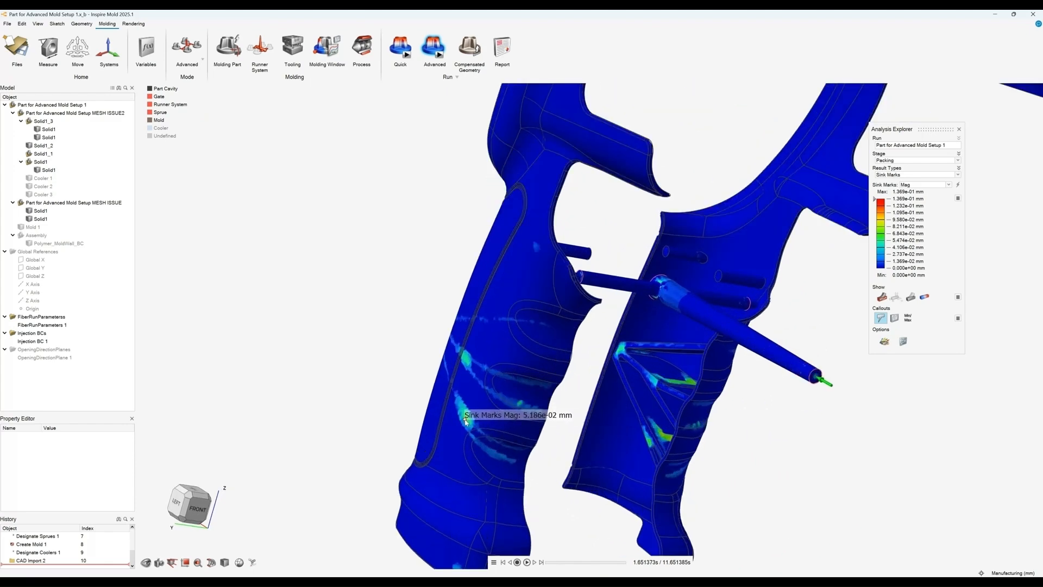
middle_drag(466, 421, 562, 431)
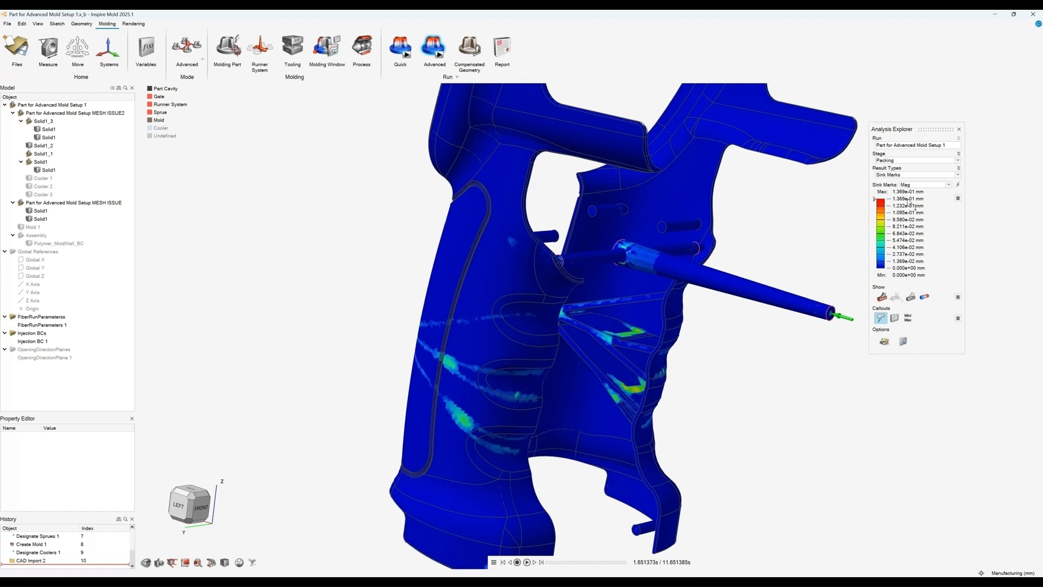
scroll(715, 275, down, 5)
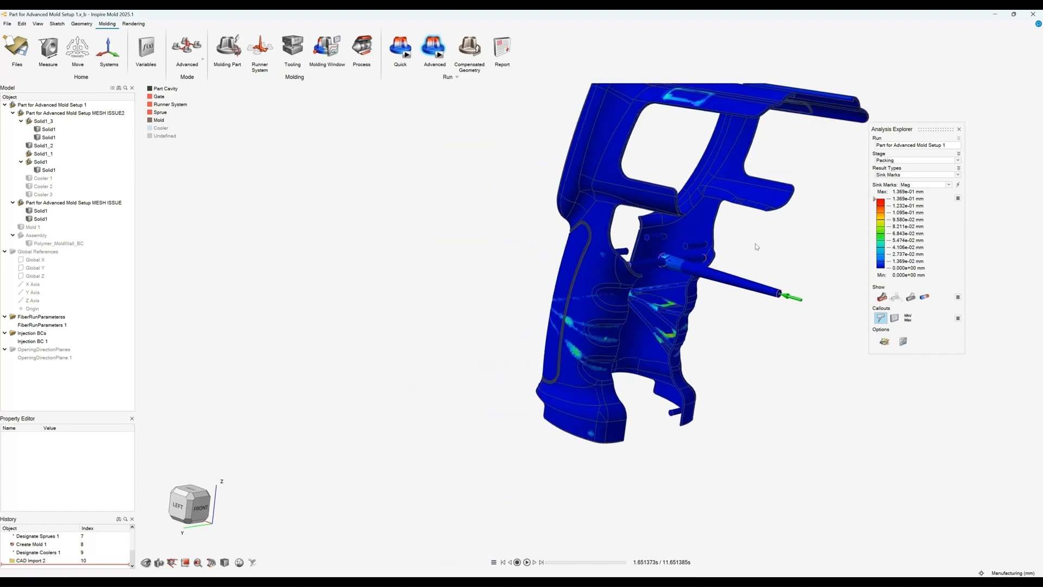
right_drag(756, 246, 722, 291)
mouse_move(722, 290)
middle_down()
mouse_move(707, 291)
mouse_move(734, 286)
middle_up()
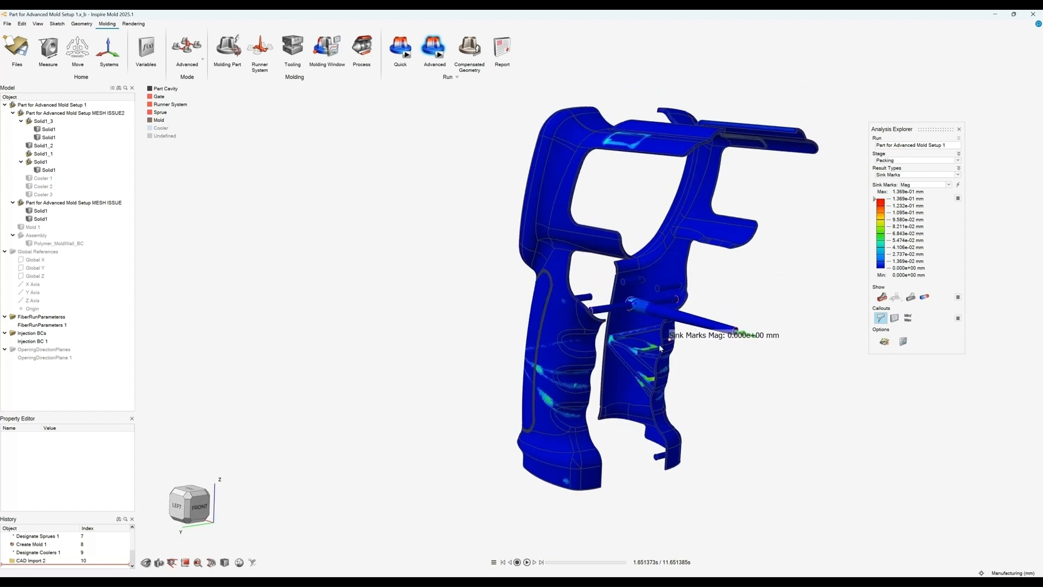
middle_drag(546, 371, 730, 395)
click(737, 384)
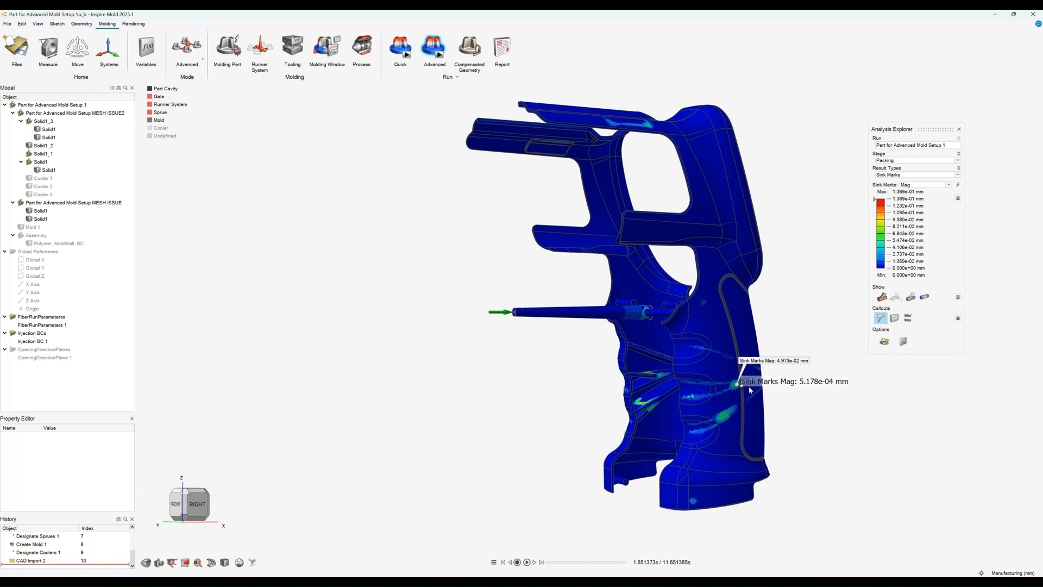
drag(790, 363, 829, 375)
middle_drag(797, 305, 696, 311)
scroll(689, 304, down, 3)
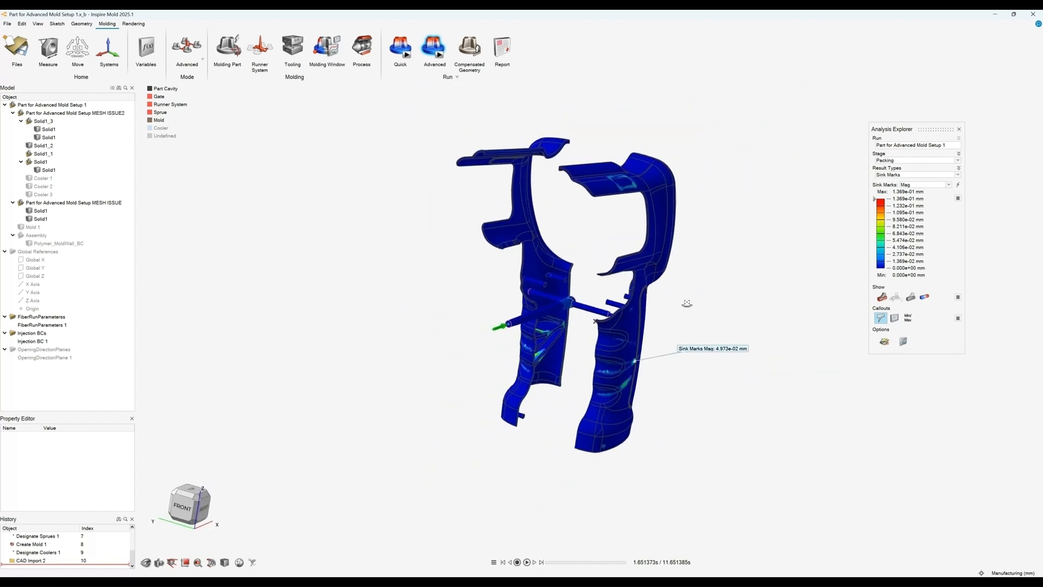
Step: Display the Weld Surface Angle result for the Filling stage
click(896, 174)
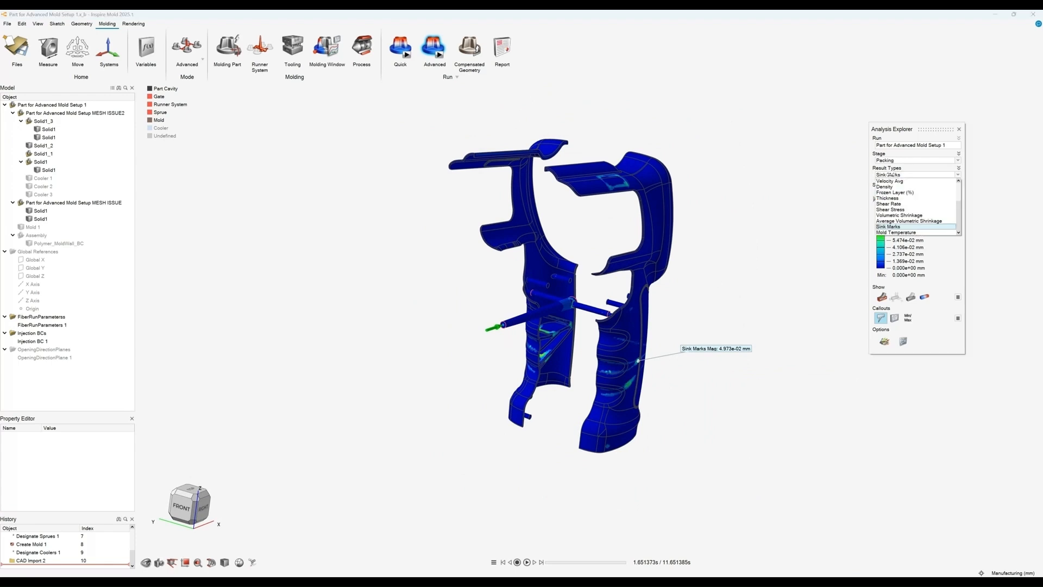
scroll(902, 199, up, 2)
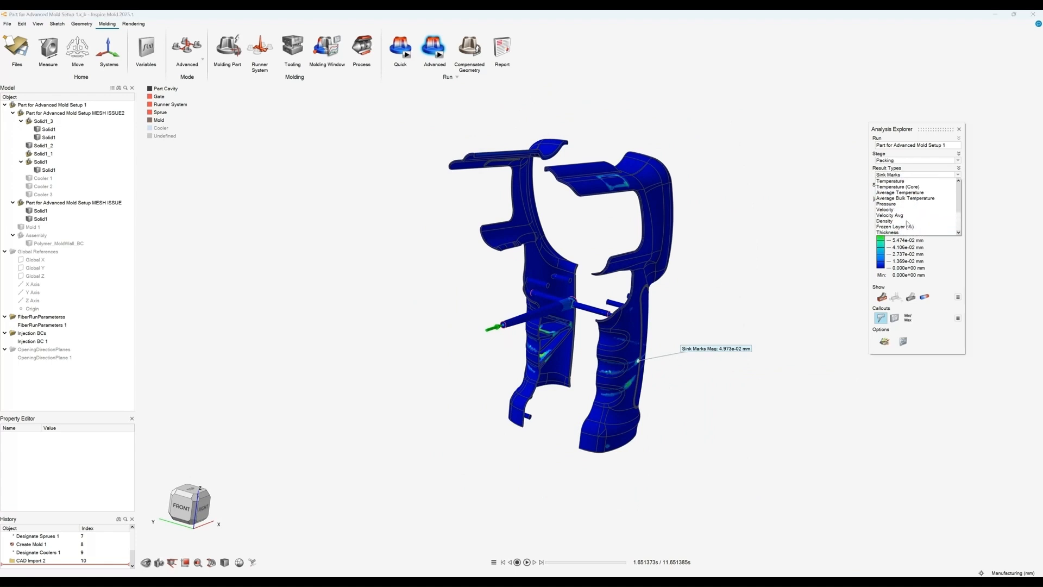
click(907, 177)
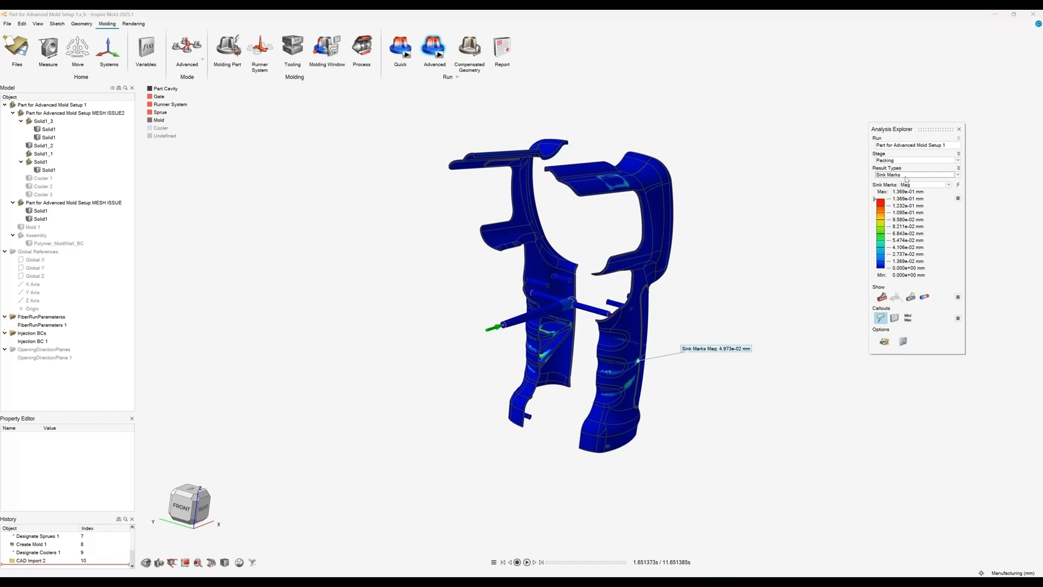
click(902, 160)
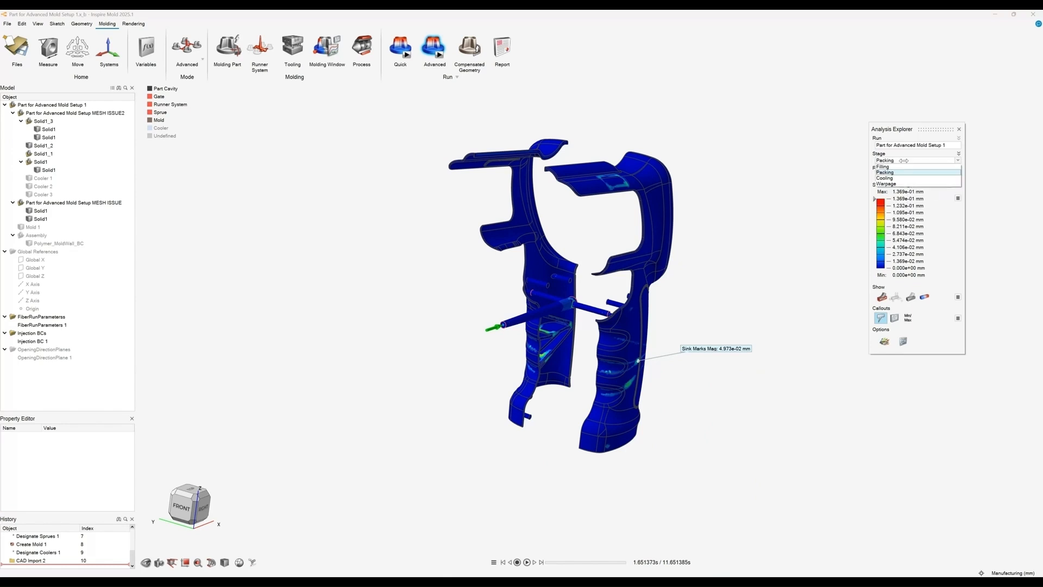
click(899, 173)
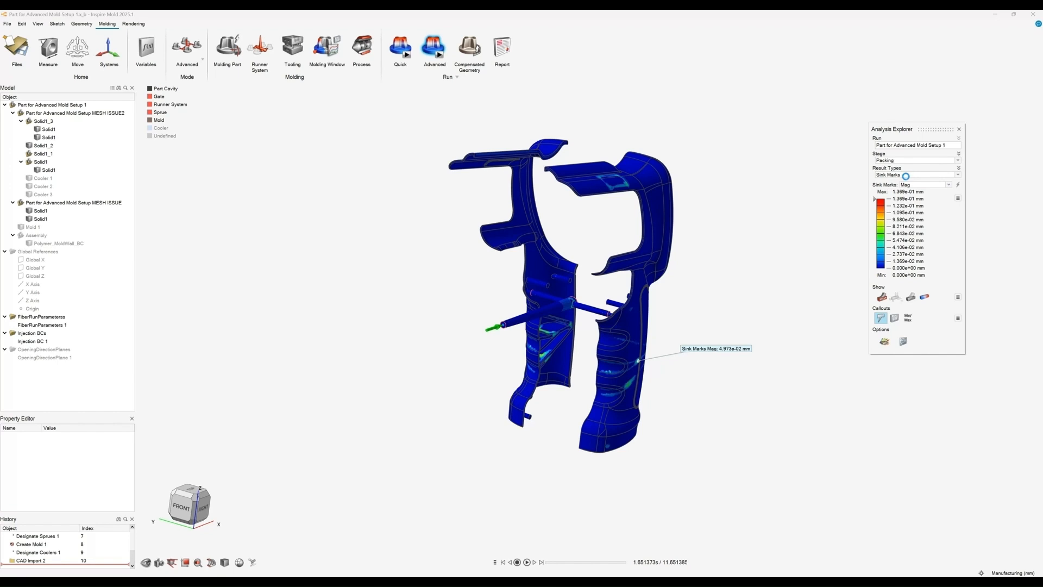
click(905, 175)
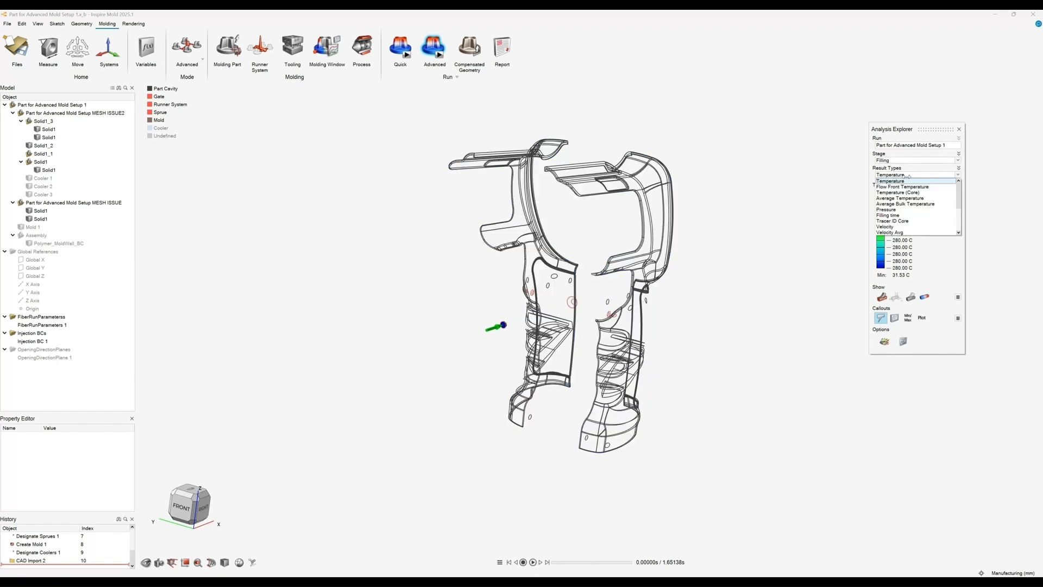
scroll(910, 211, down, 1)
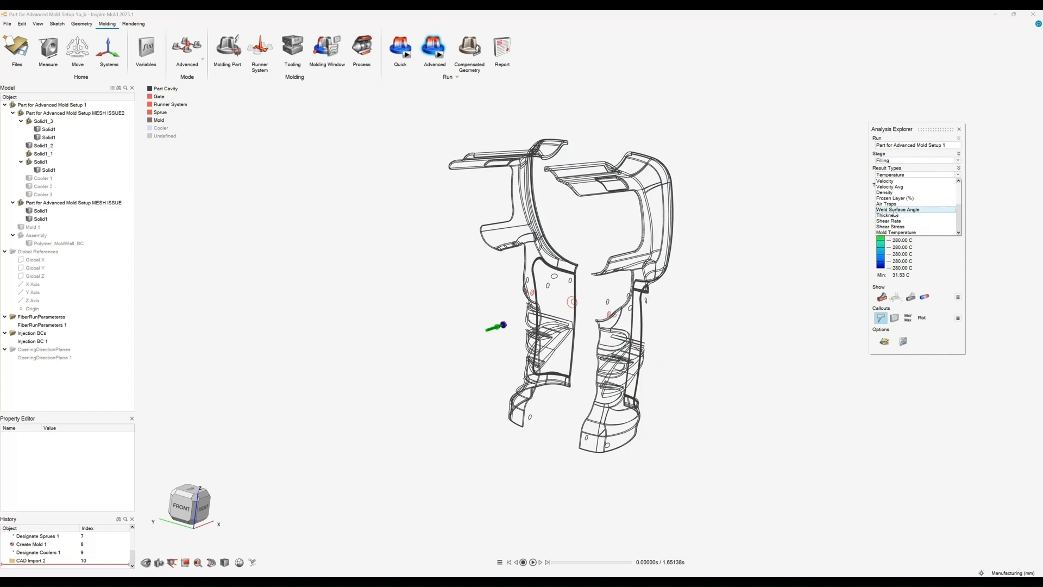
scroll(895, 213, up, 2)
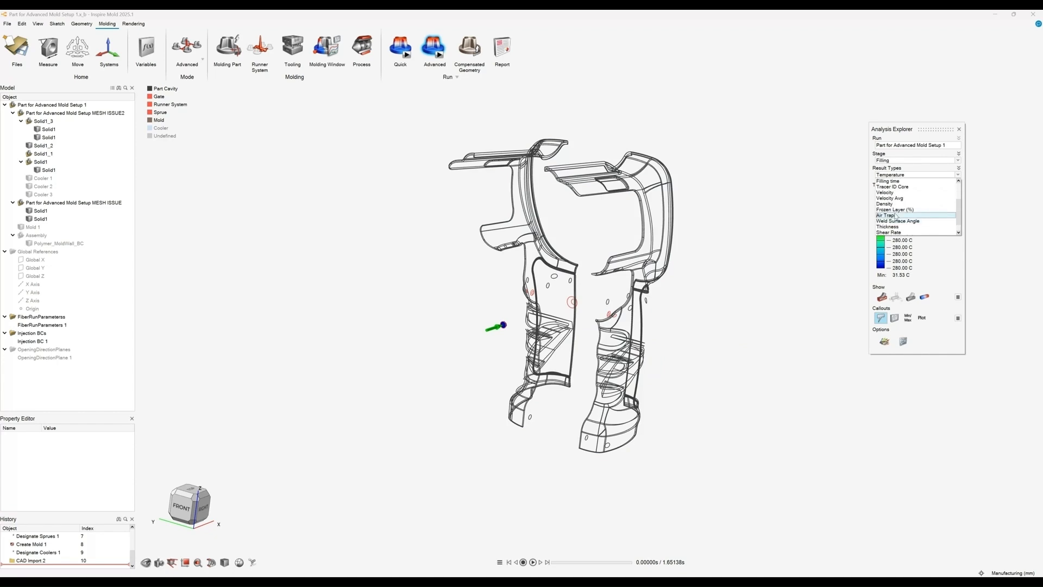
click(895, 215)
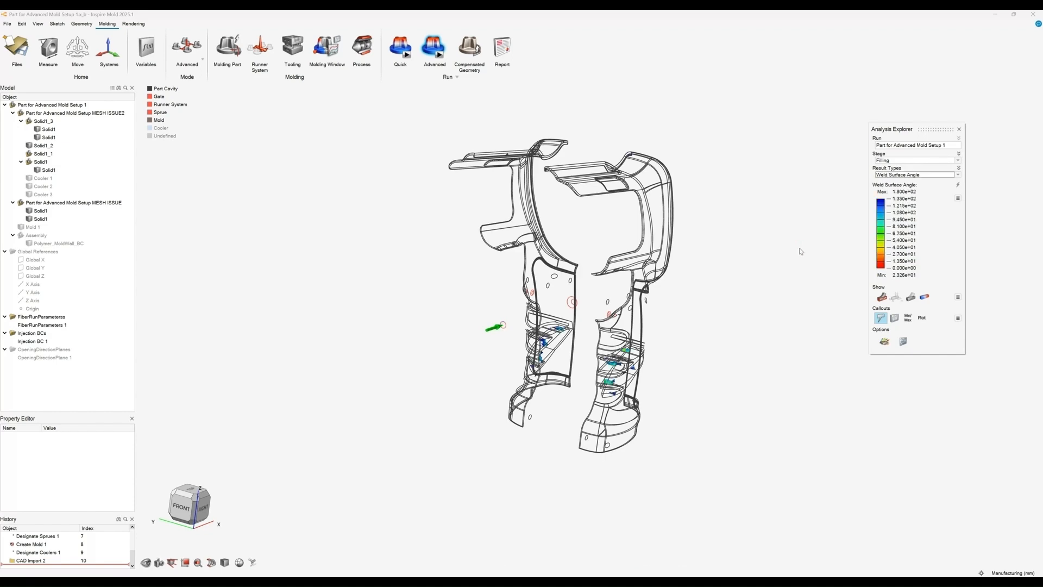
Step: Display the Temperature result for the Cooling stage
right_drag(718, 335, 706, 392)
middle_drag(707, 392, 610, 343)
scroll(612, 353, down, 2)
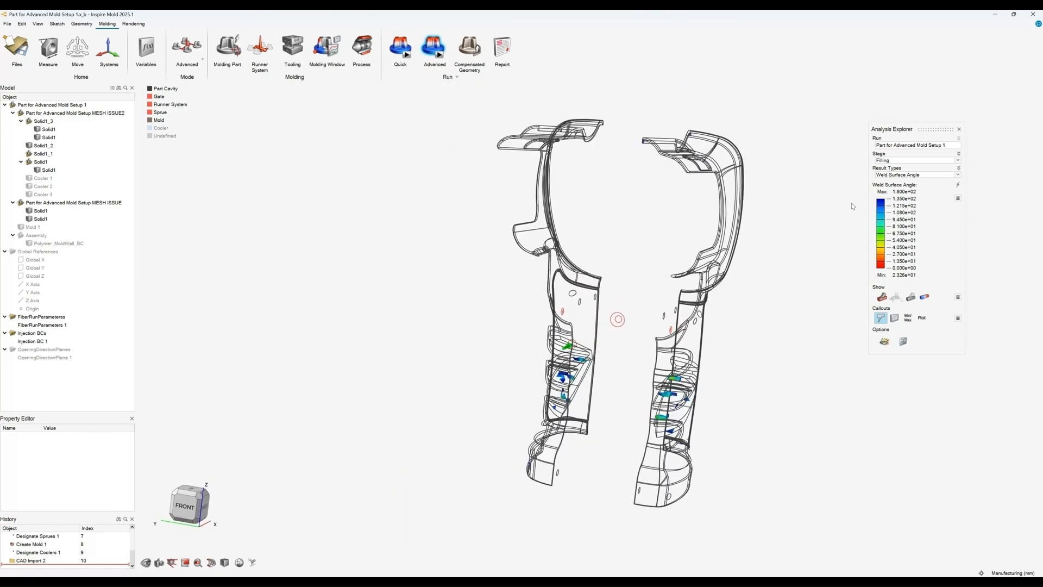
click(905, 176)
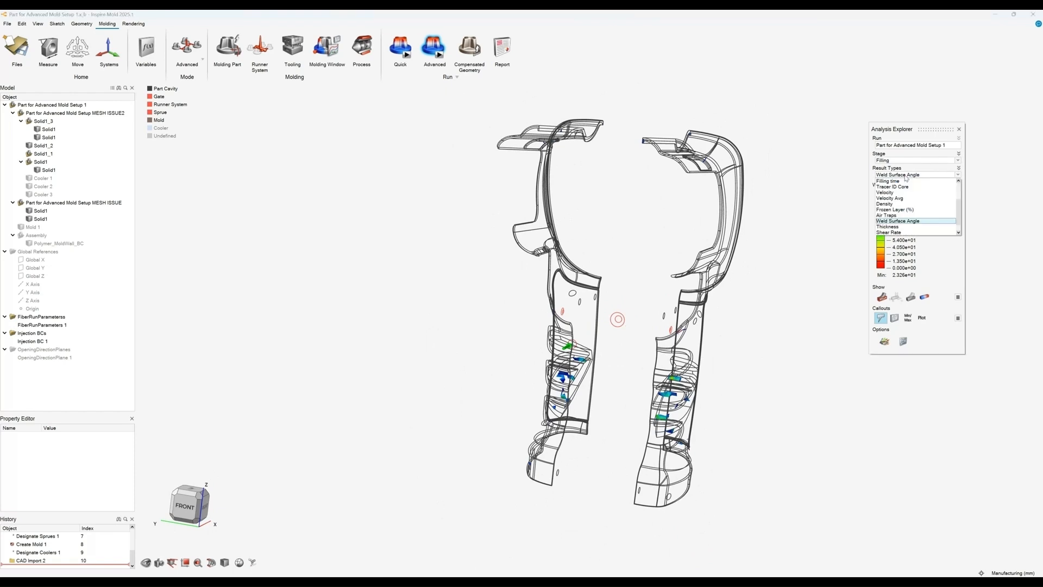
click(905, 177)
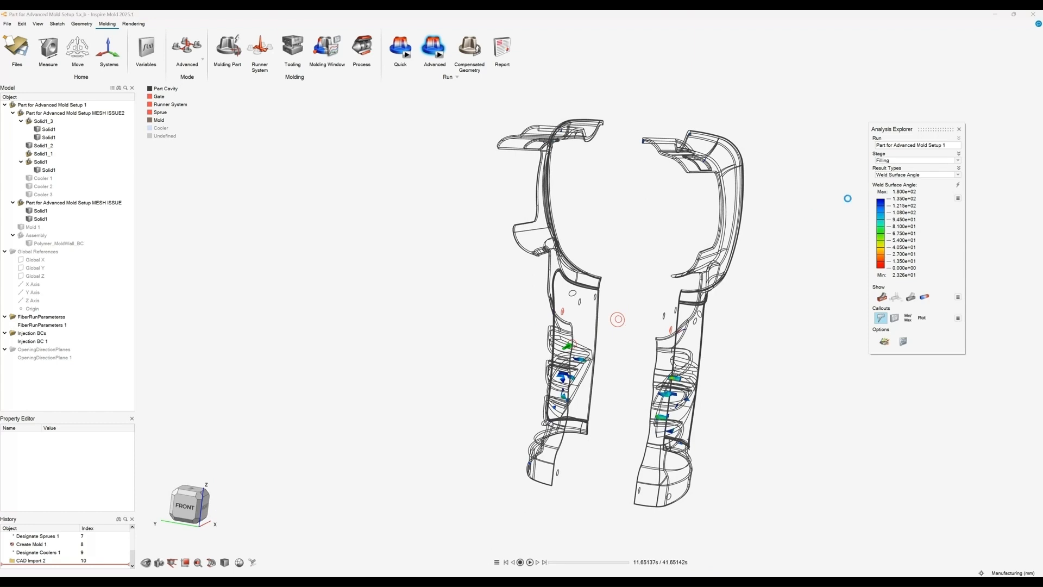
Step: Display the Displacement result for the Warpage stage
click(890, 174)
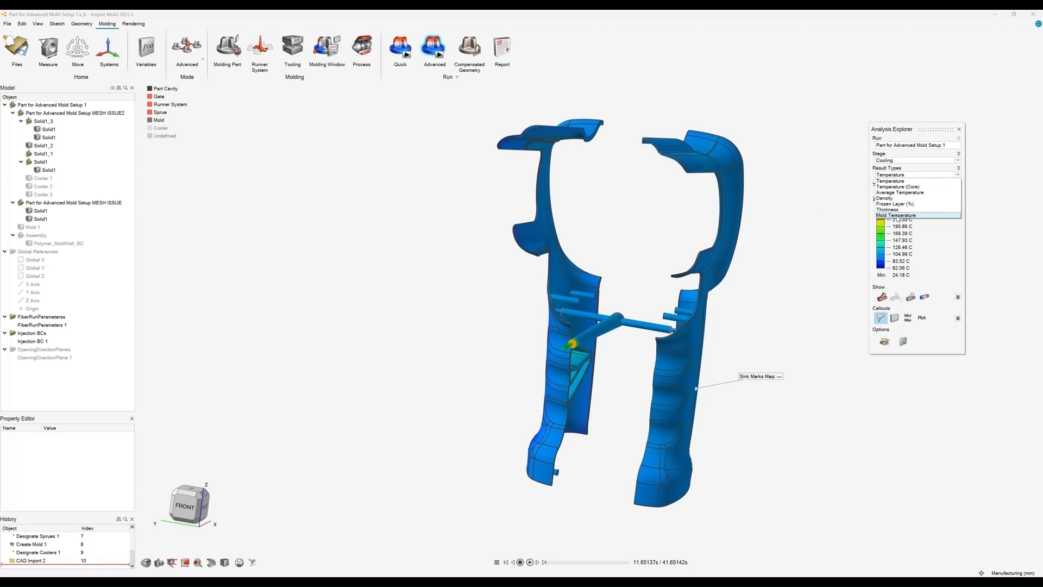
click(902, 180)
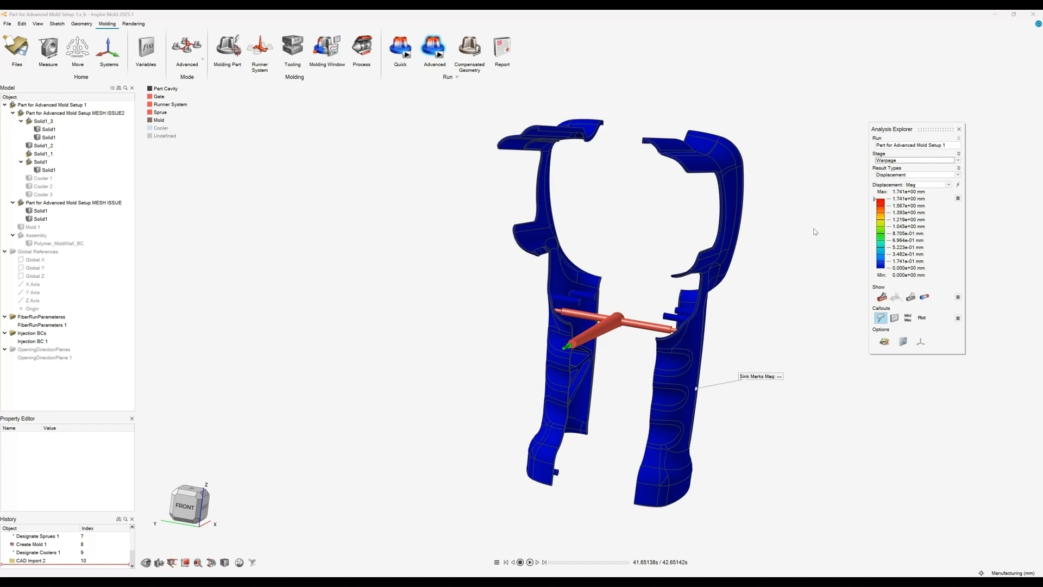
right_drag(778, 224, 451, 213)
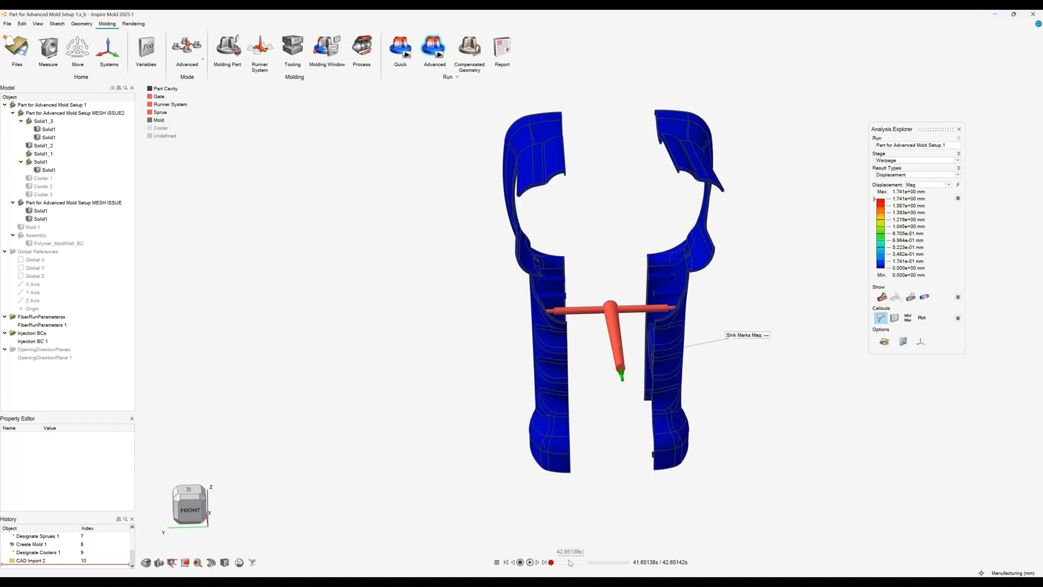
Step: Advance the warpage animation to its final frame and show the coolers alongside the displacement result
click(587, 563)
right_drag(598, 254, 592, 222)
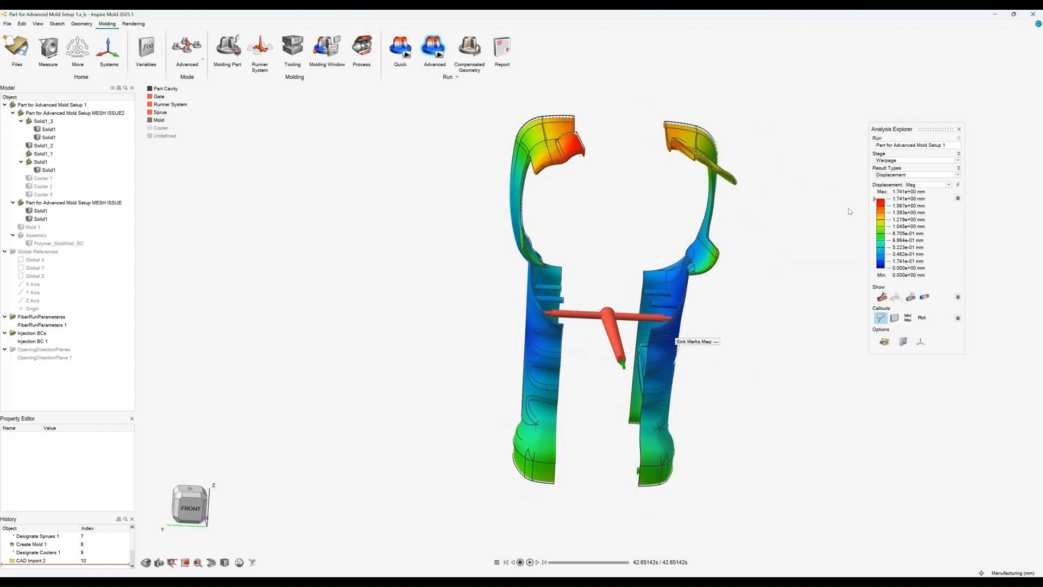
mouse_move(579, 144)
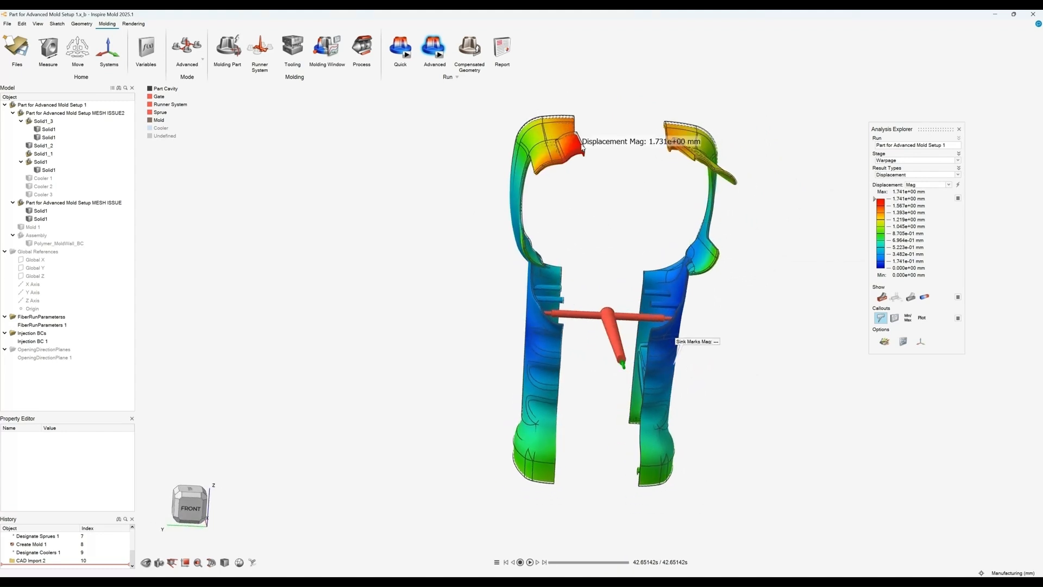
click(161, 128)
right_drag(379, 167, 382, 172)
mouse_move(539, 145)
right_drag(539, 146, 578, 151)
mouse_move(680, 159)
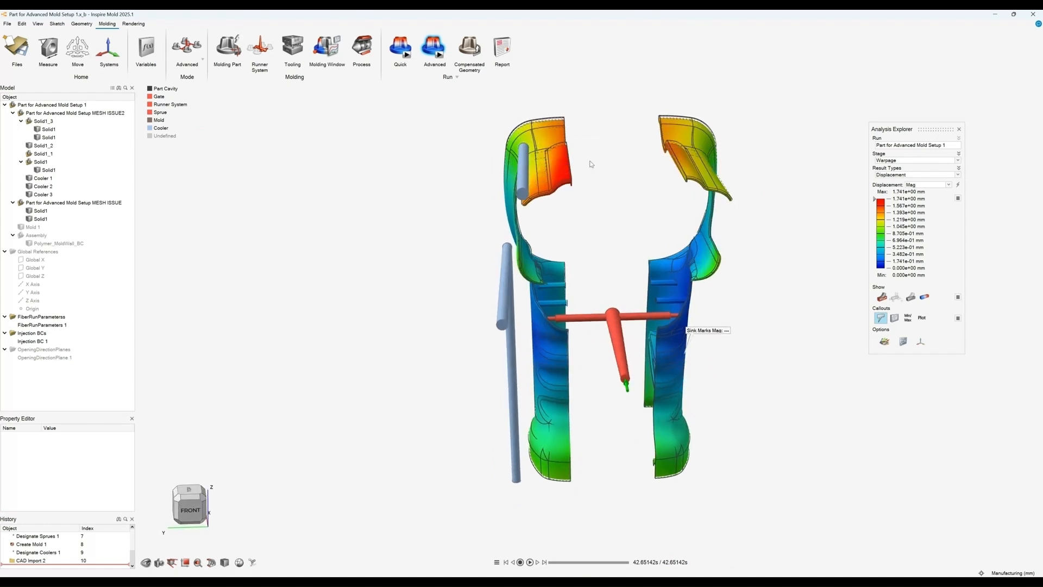
mouse_move(617, 180)
right_down()
mouse_move(614, 151)
mouse_move(608, 164)
right_up()
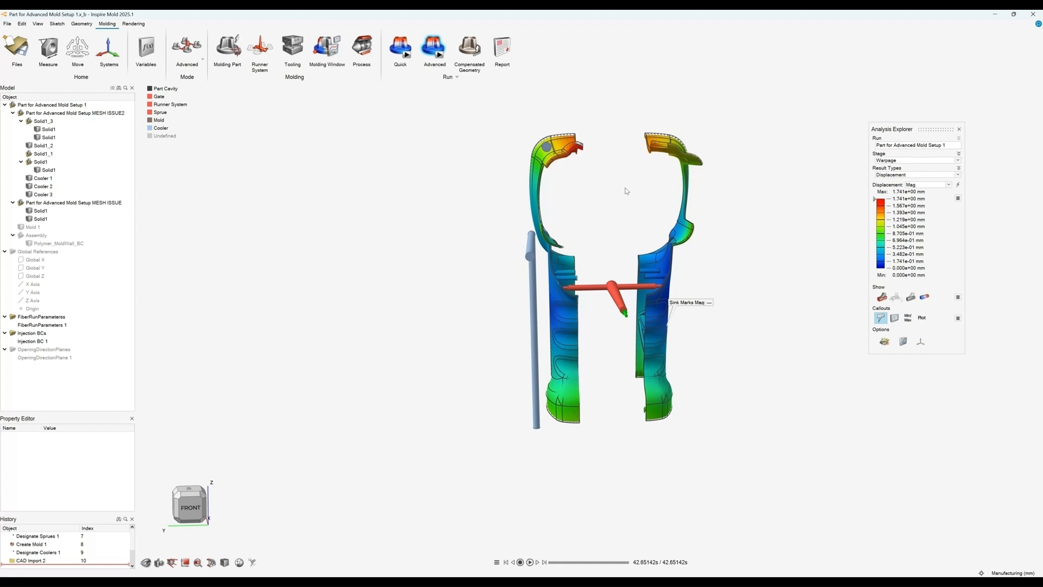
middle_drag(624, 189, 621, 195)
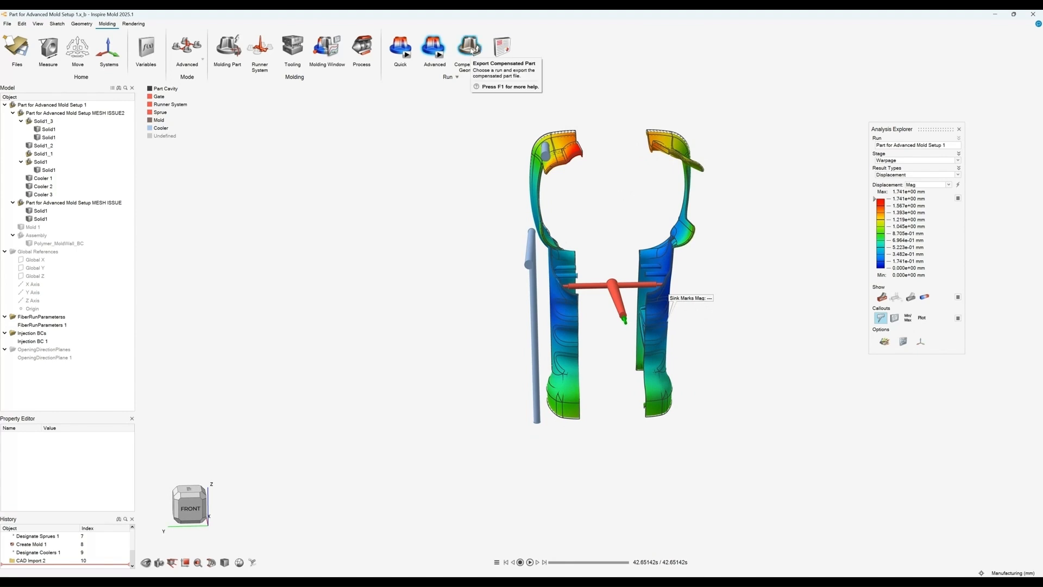
Step: Show the mold wall assembly and inspect the displacement on the grip parts up close
click(20, 235)
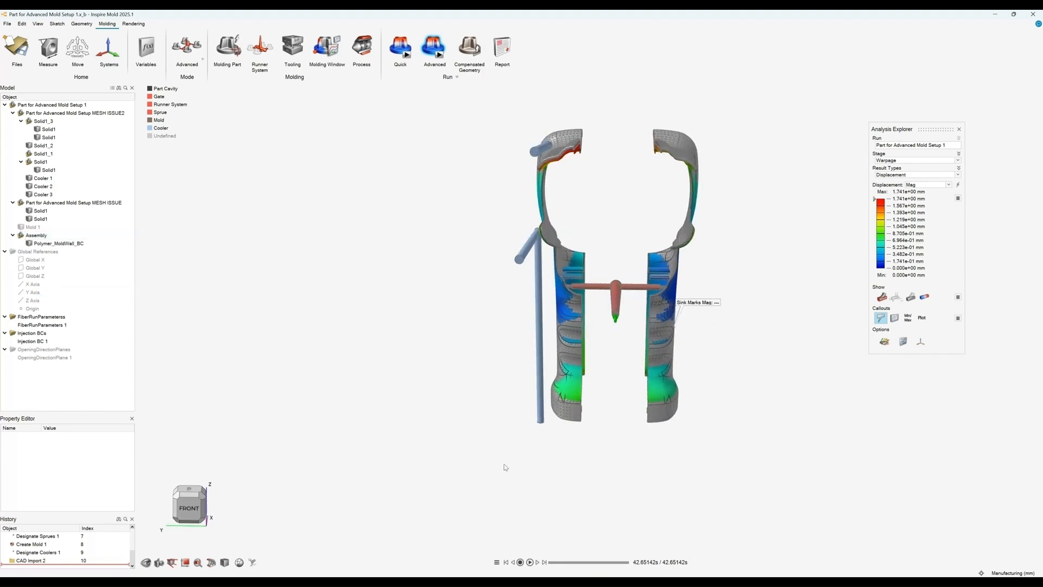
click(550, 562)
right_drag(502, 323, 480, 311)
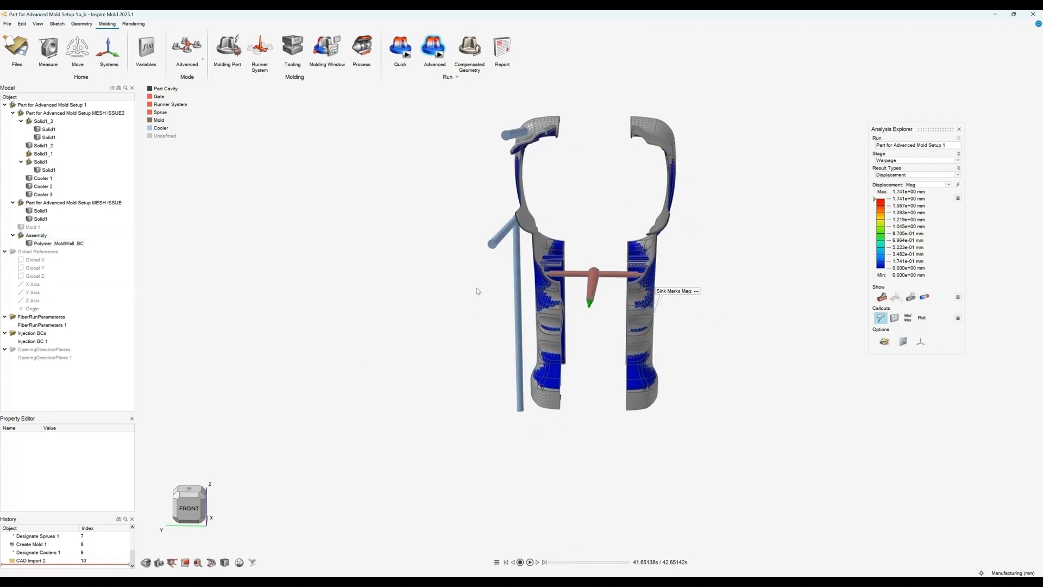
scroll(590, 326, up, 10)
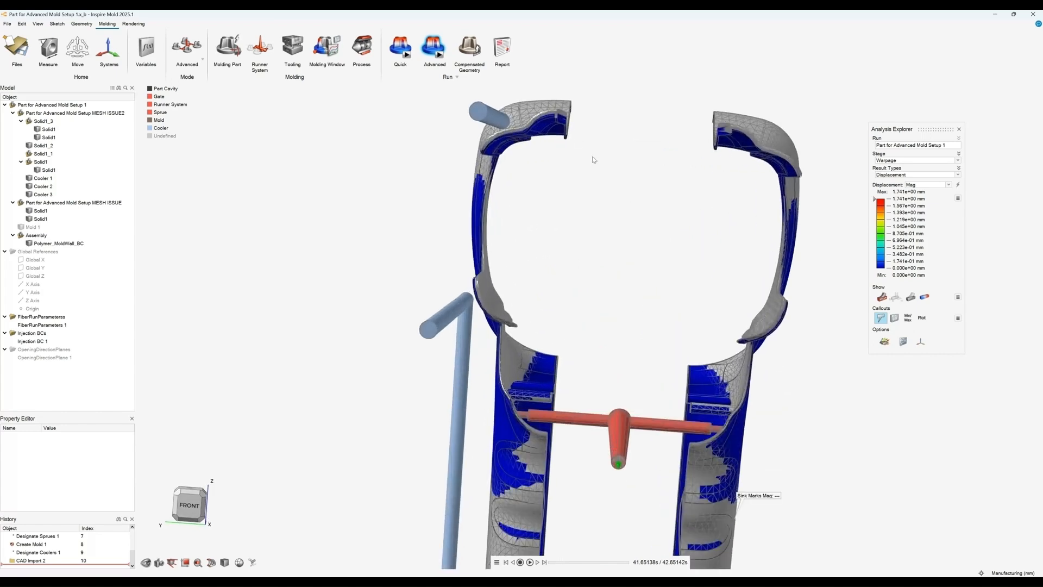
right_drag(584, 182, 538, 223)
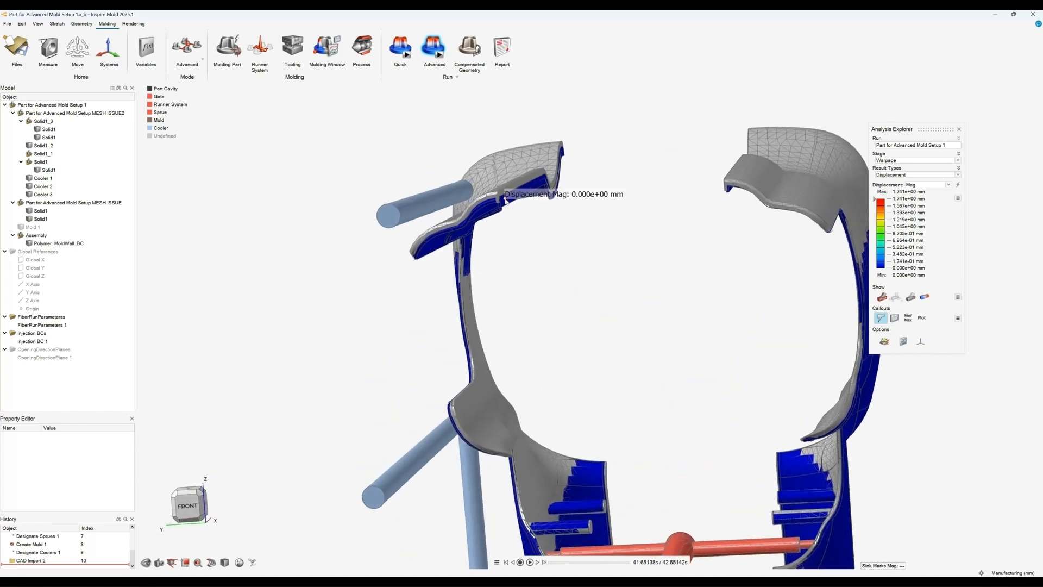
mouse_move(598, 245)
right_down()
mouse_move(605, 270)
mouse_move(579, 257)
mouse_move(621, 254)
mouse_move(528, 250)
mouse_move(593, 270)
mouse_move(597, 258)
mouse_move(584, 255)
mouse_move(605, 240)
mouse_move(591, 268)
right_up()
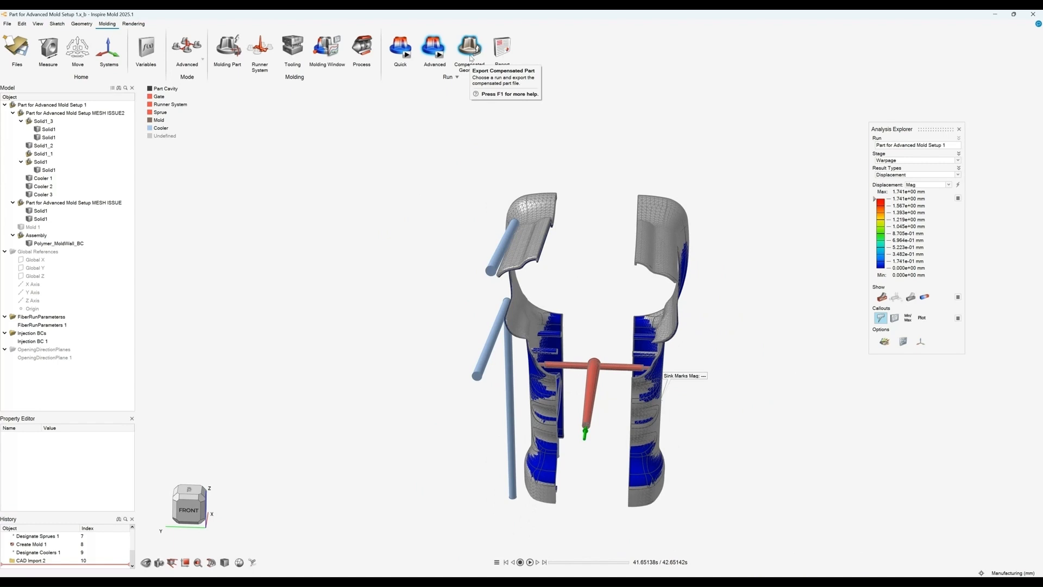
Step: Generate a PowerPoint analysis report of the run, reviewing the General, Setup, Views and Results settings
click(510, 53)
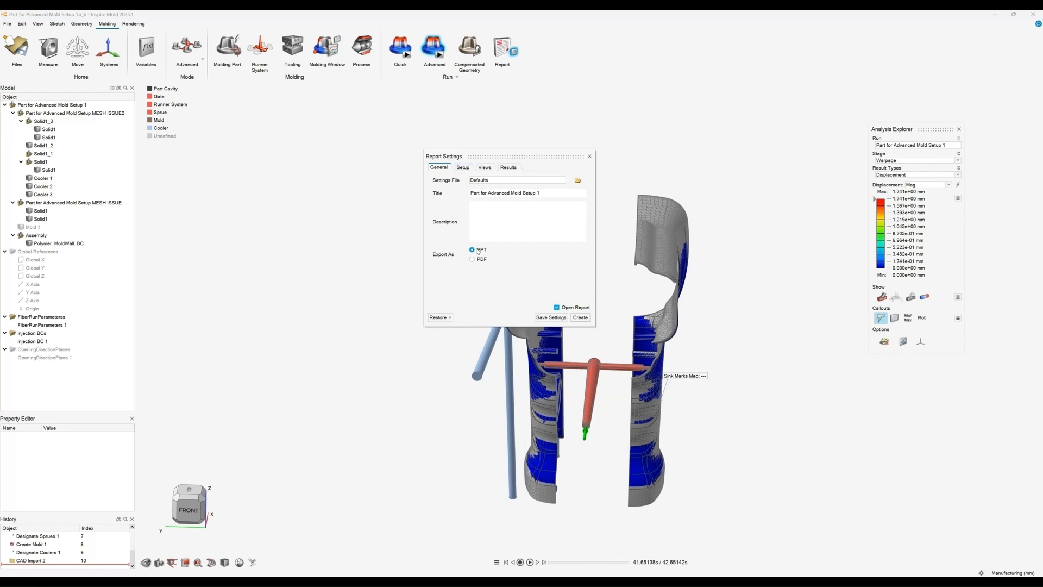
click(463, 168)
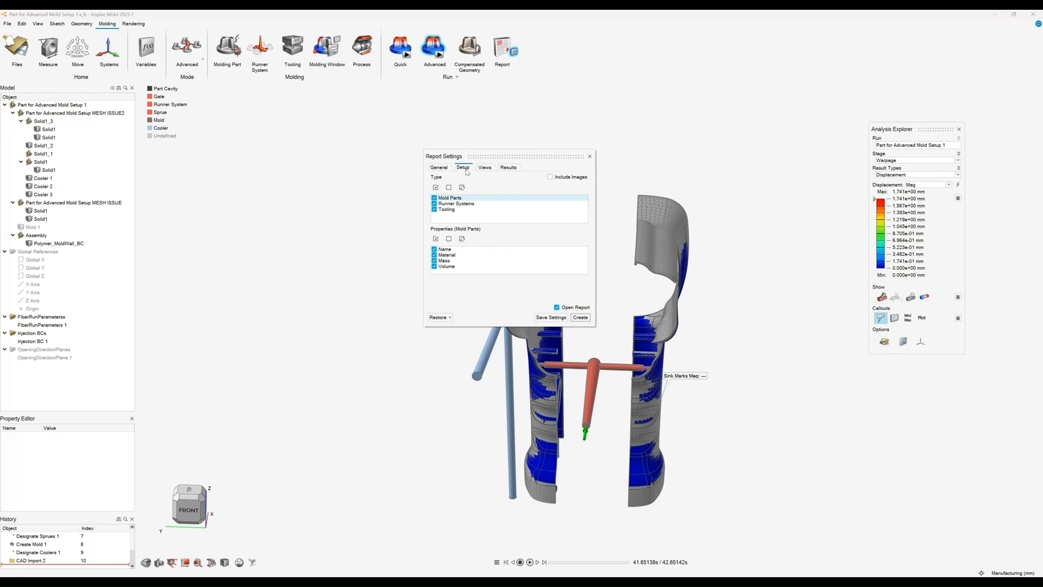
click(487, 168)
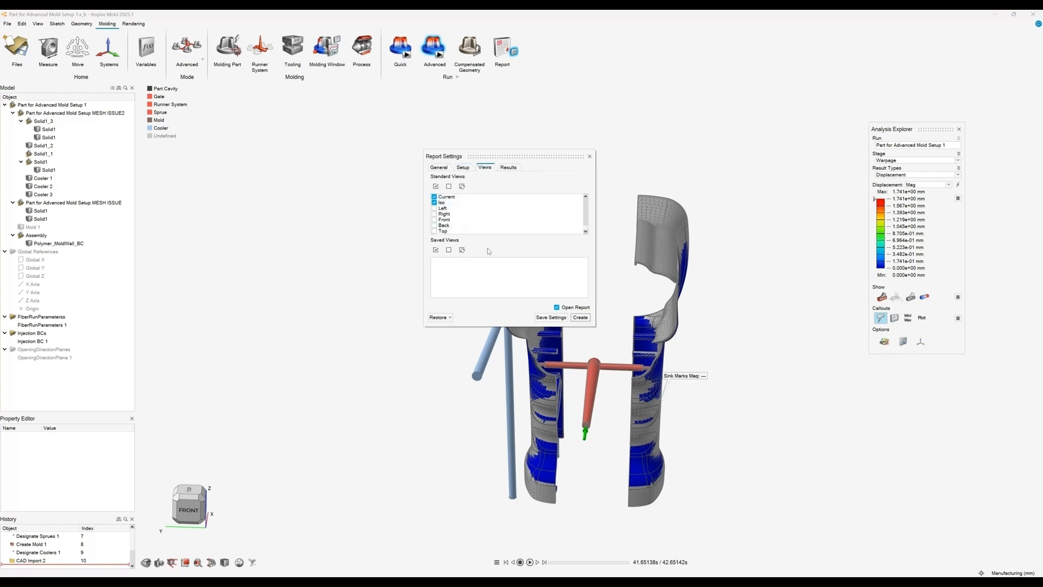
click(514, 168)
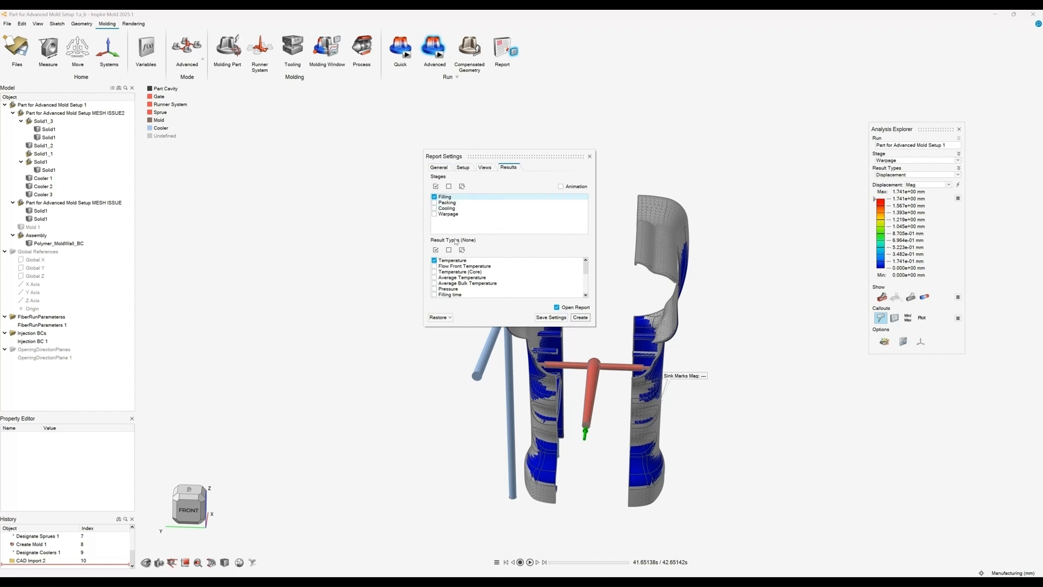
click(590, 158)
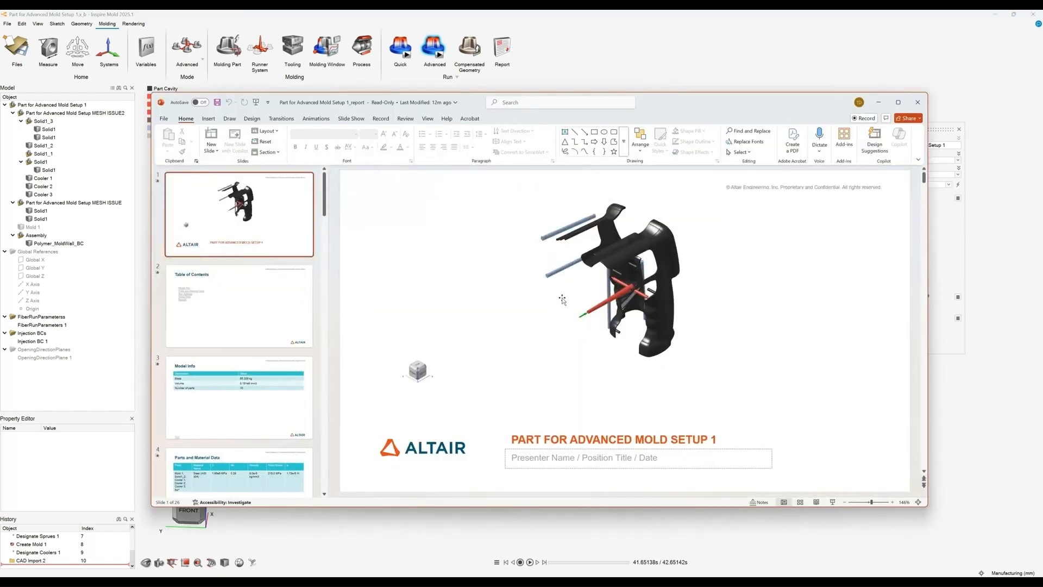
Step: Browse the report slides from model info and material data through filling, packing and warpage results
scroll(579, 299, down, 1)
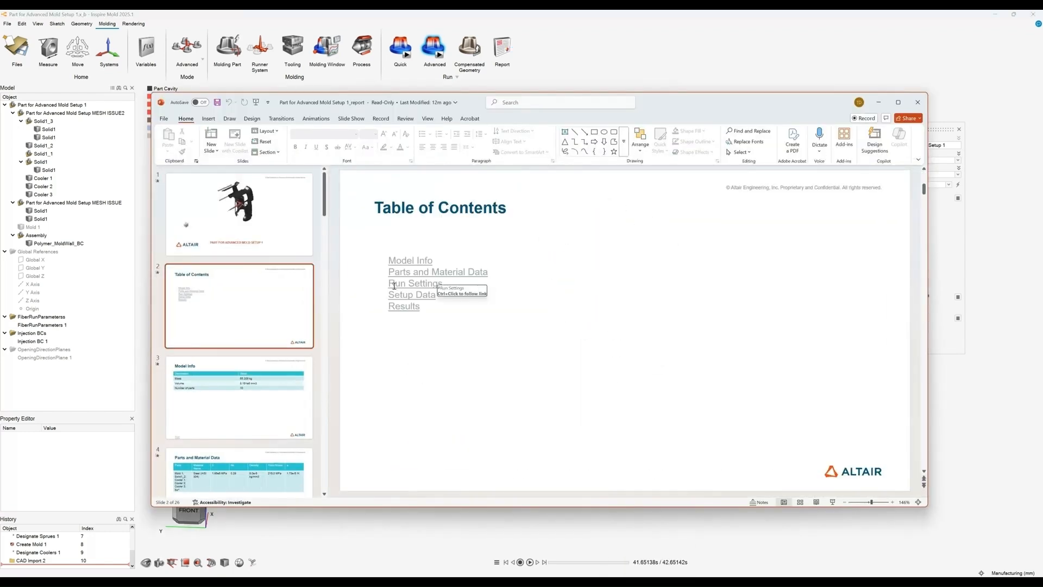
click(284, 244)
scroll(494, 323, down, 3)
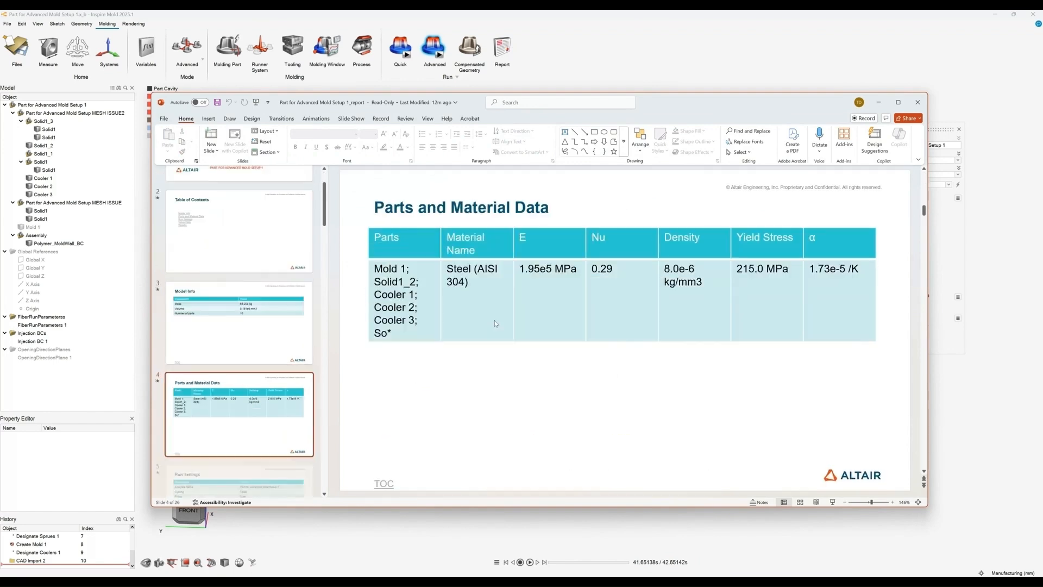
scroll(495, 321, up, 1)
scroll(494, 320, down, 6)
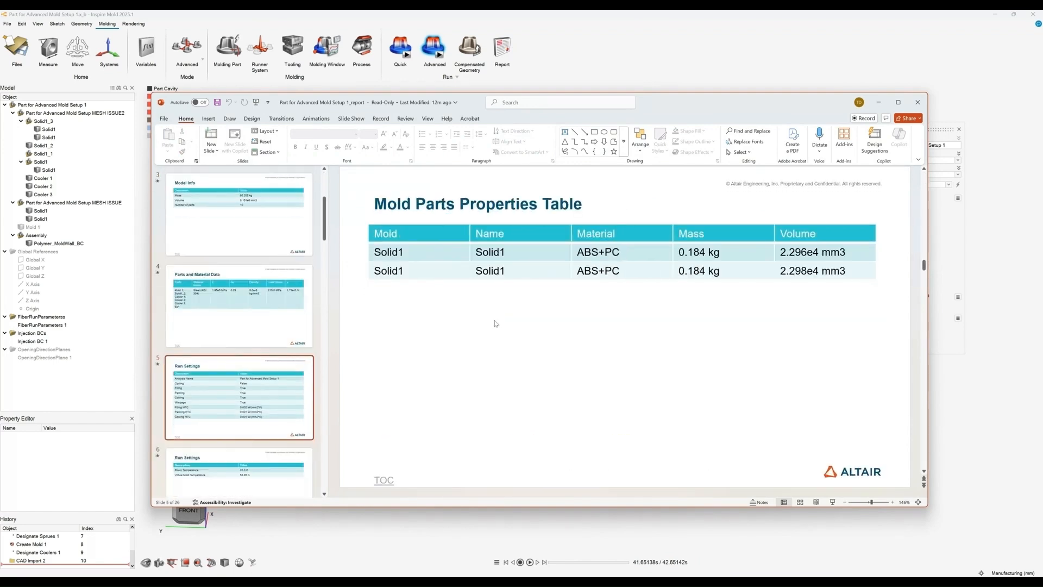
scroll(494, 321, down, 2)
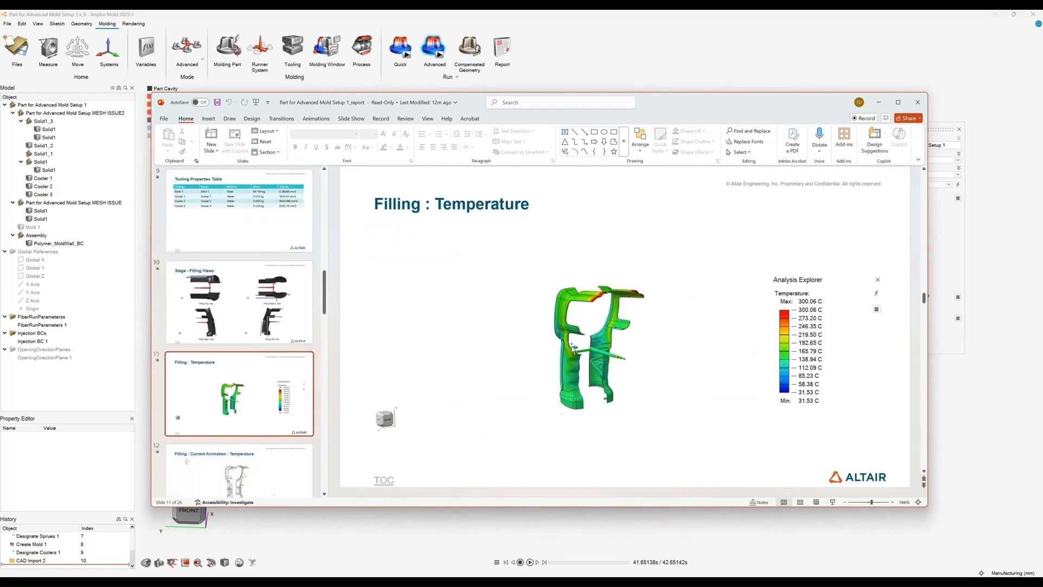
click(566, 363)
scroll(562, 375, down, 1)
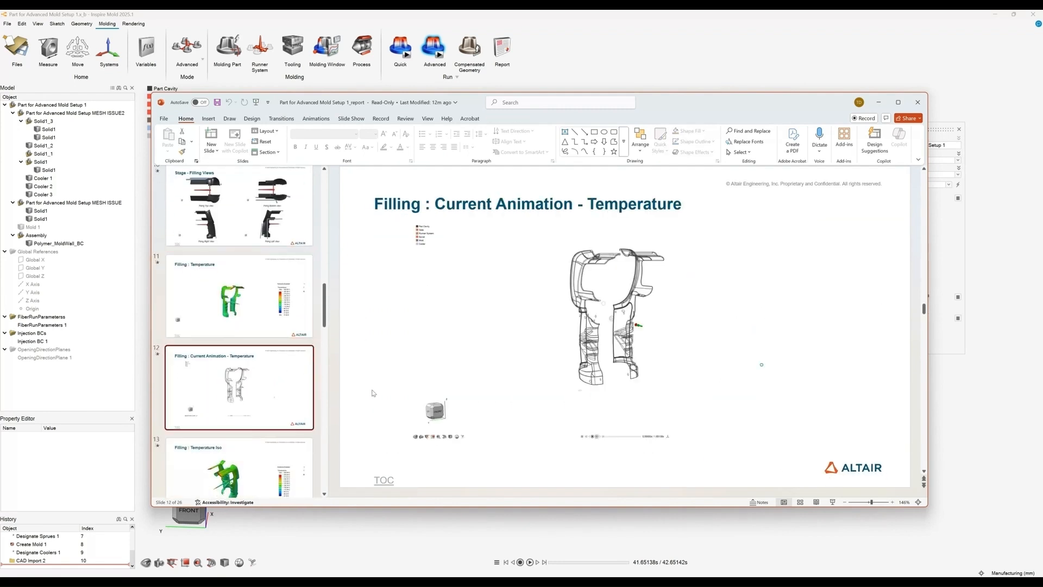
click(425, 449)
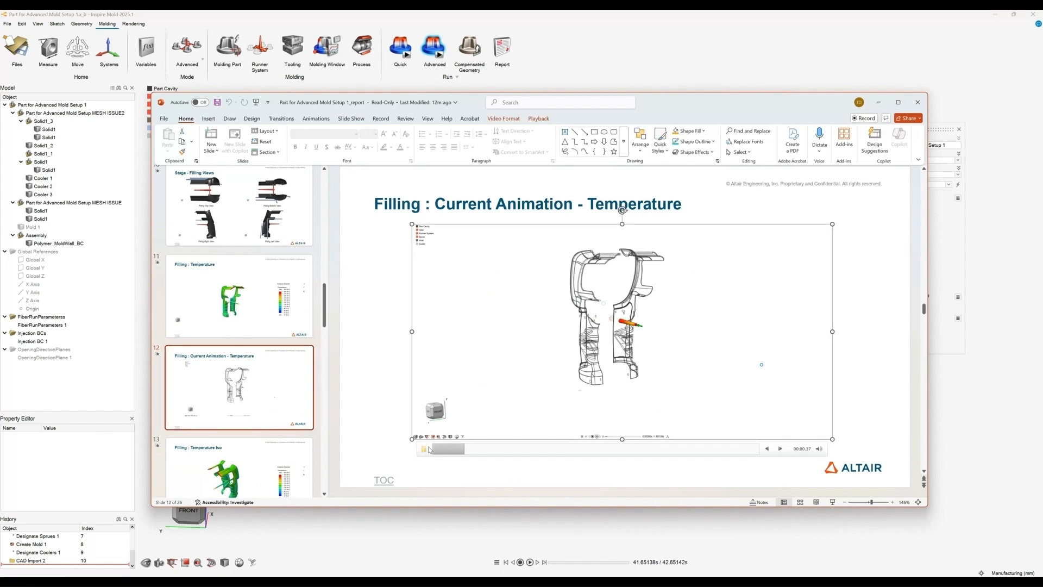
scroll(294, 411, down, 3)
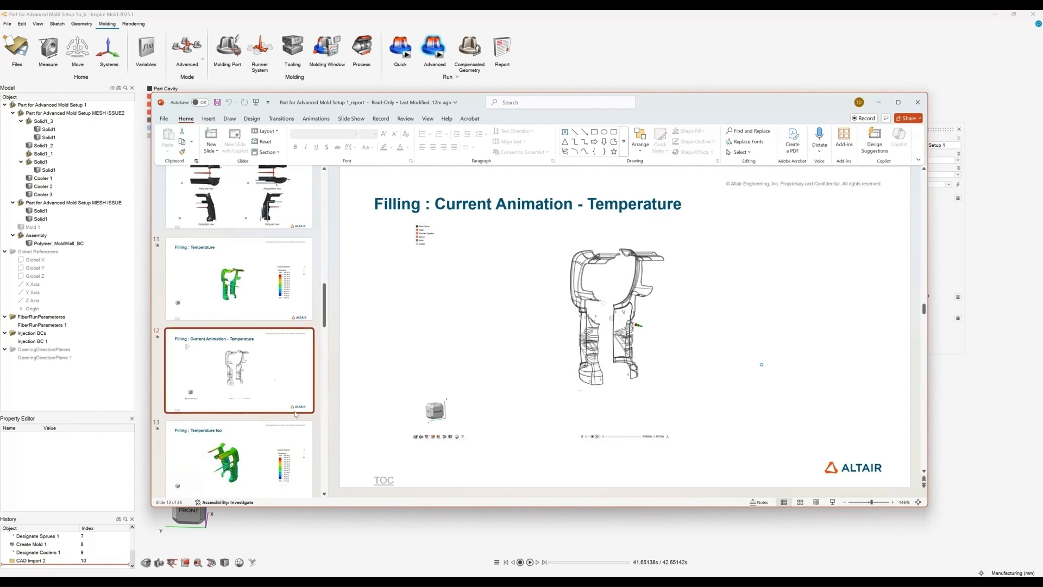
click(294, 412)
scroll(292, 404, down, 2)
click(278, 365)
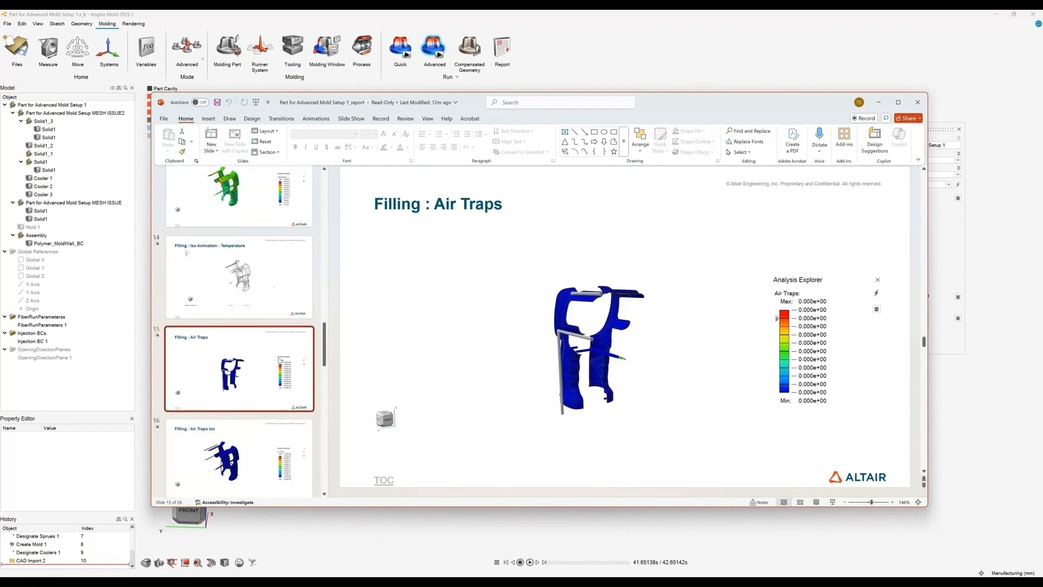
click(282, 446)
click(263, 234)
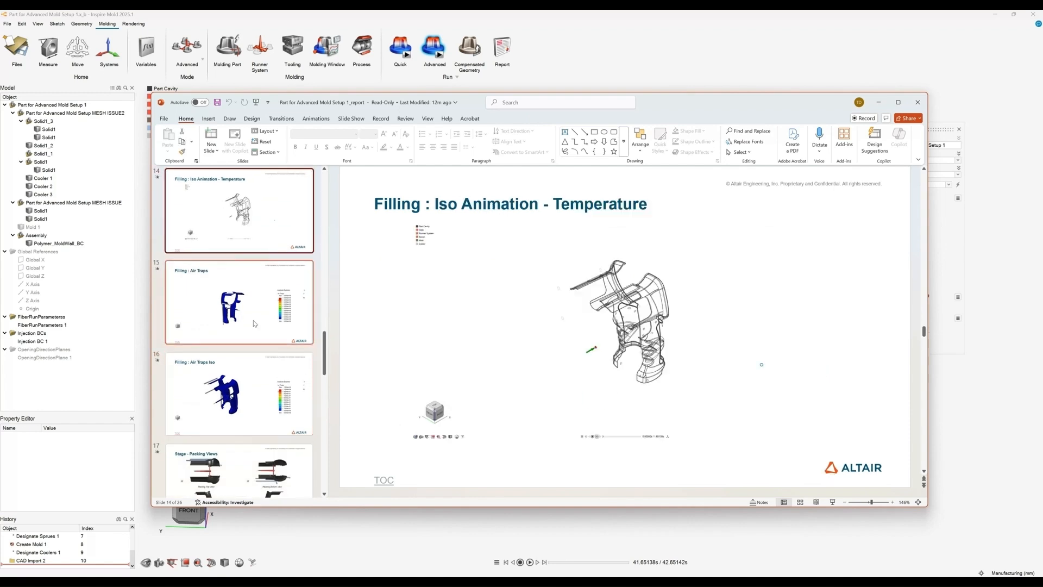
scroll(256, 342, down, 3)
scroll(258, 342, down, 3)
scroll(261, 332, down, 8)
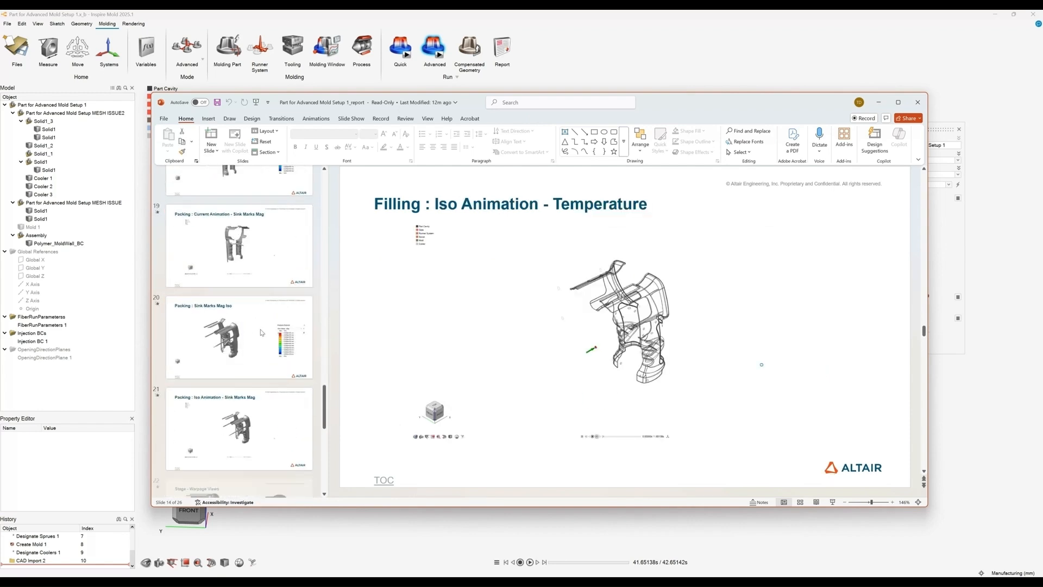
click(311, 416)
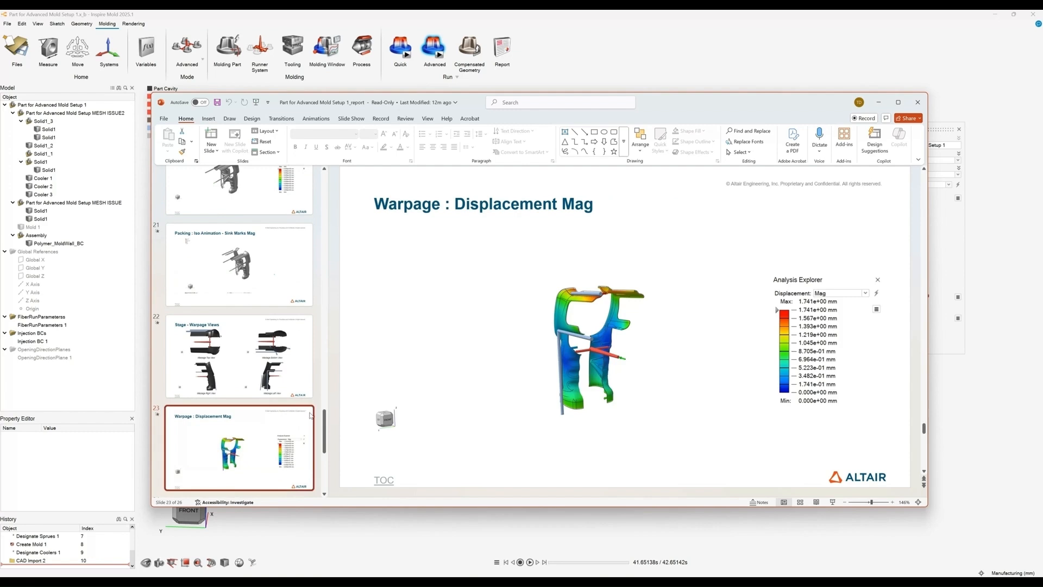
click(601, 386)
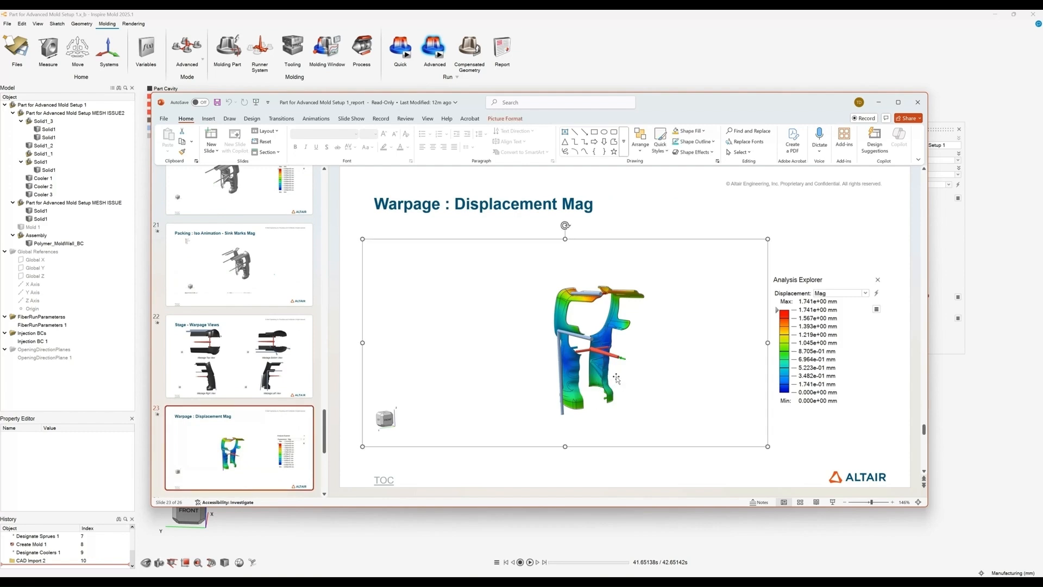
Step: Minimize the report window to return to the mold model
click(879, 103)
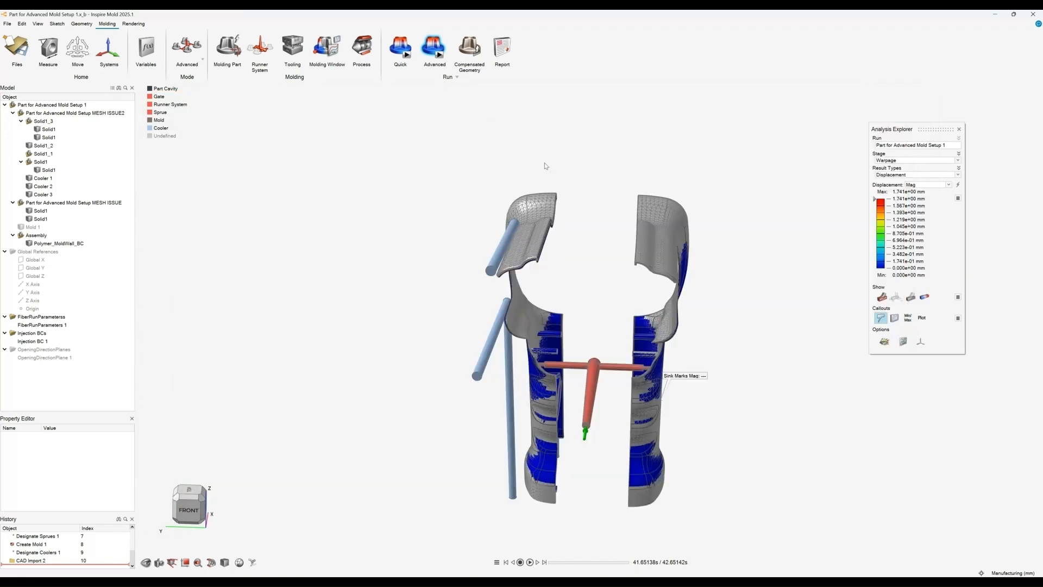
scroll(551, 161, down, 2)
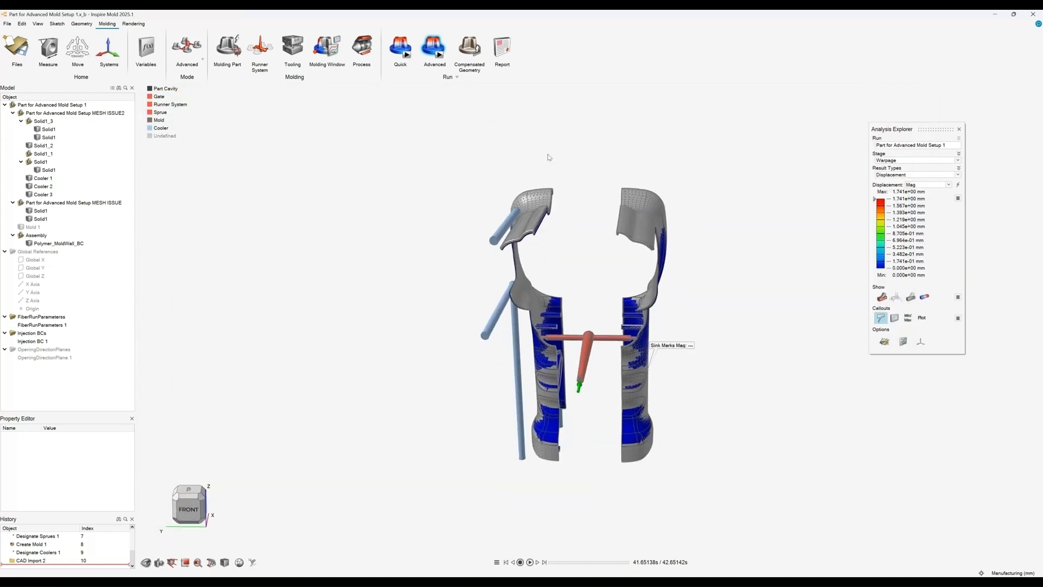